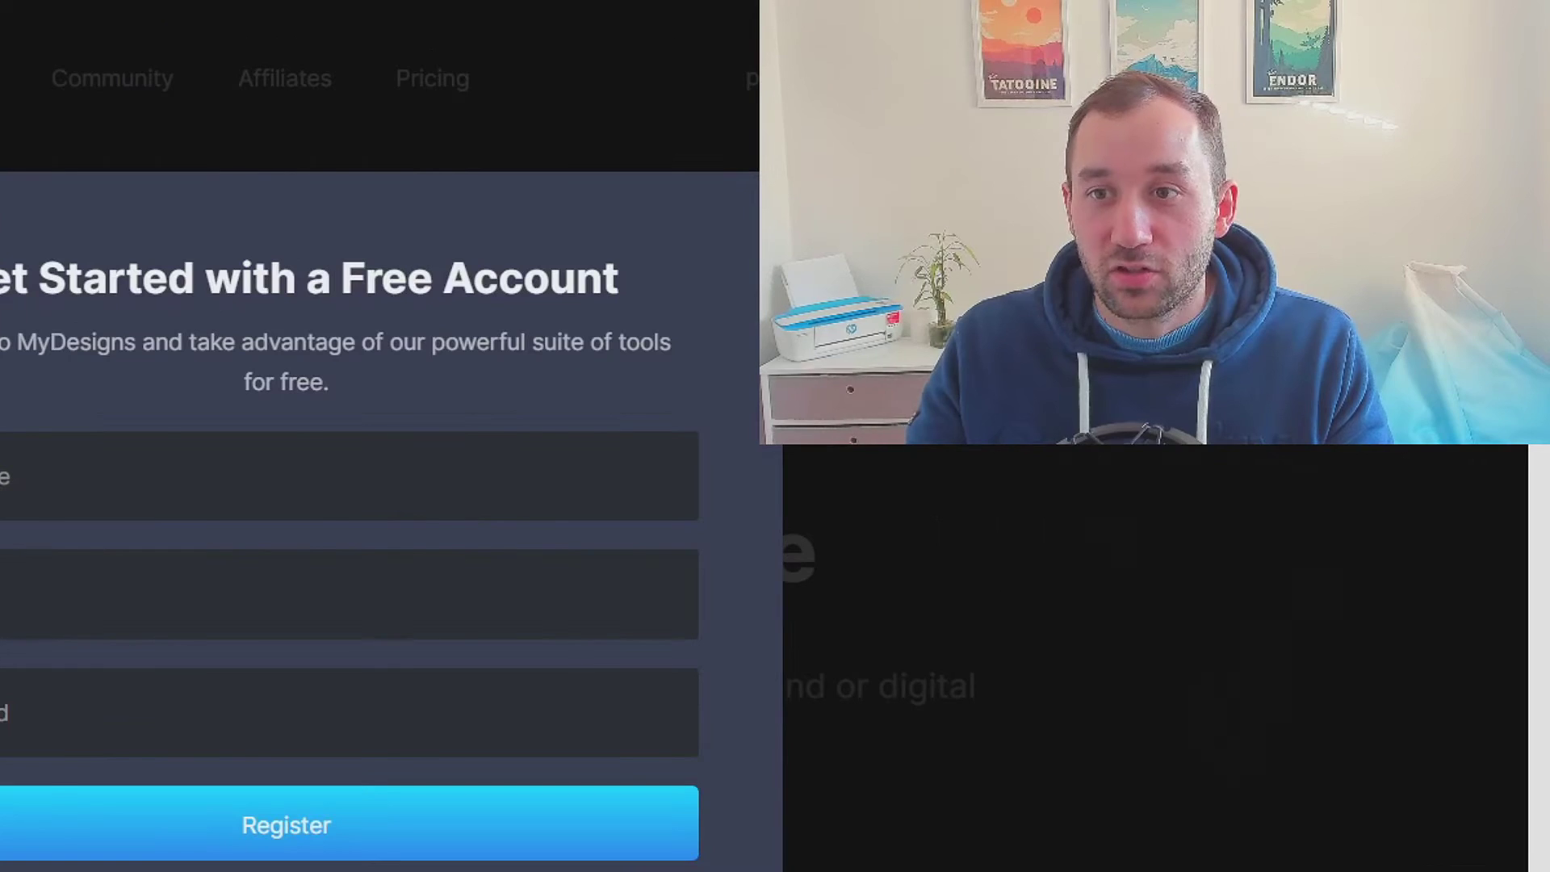
Step: Skip the Etsy shop setup question about what brings you to Etsy
key(Escape)
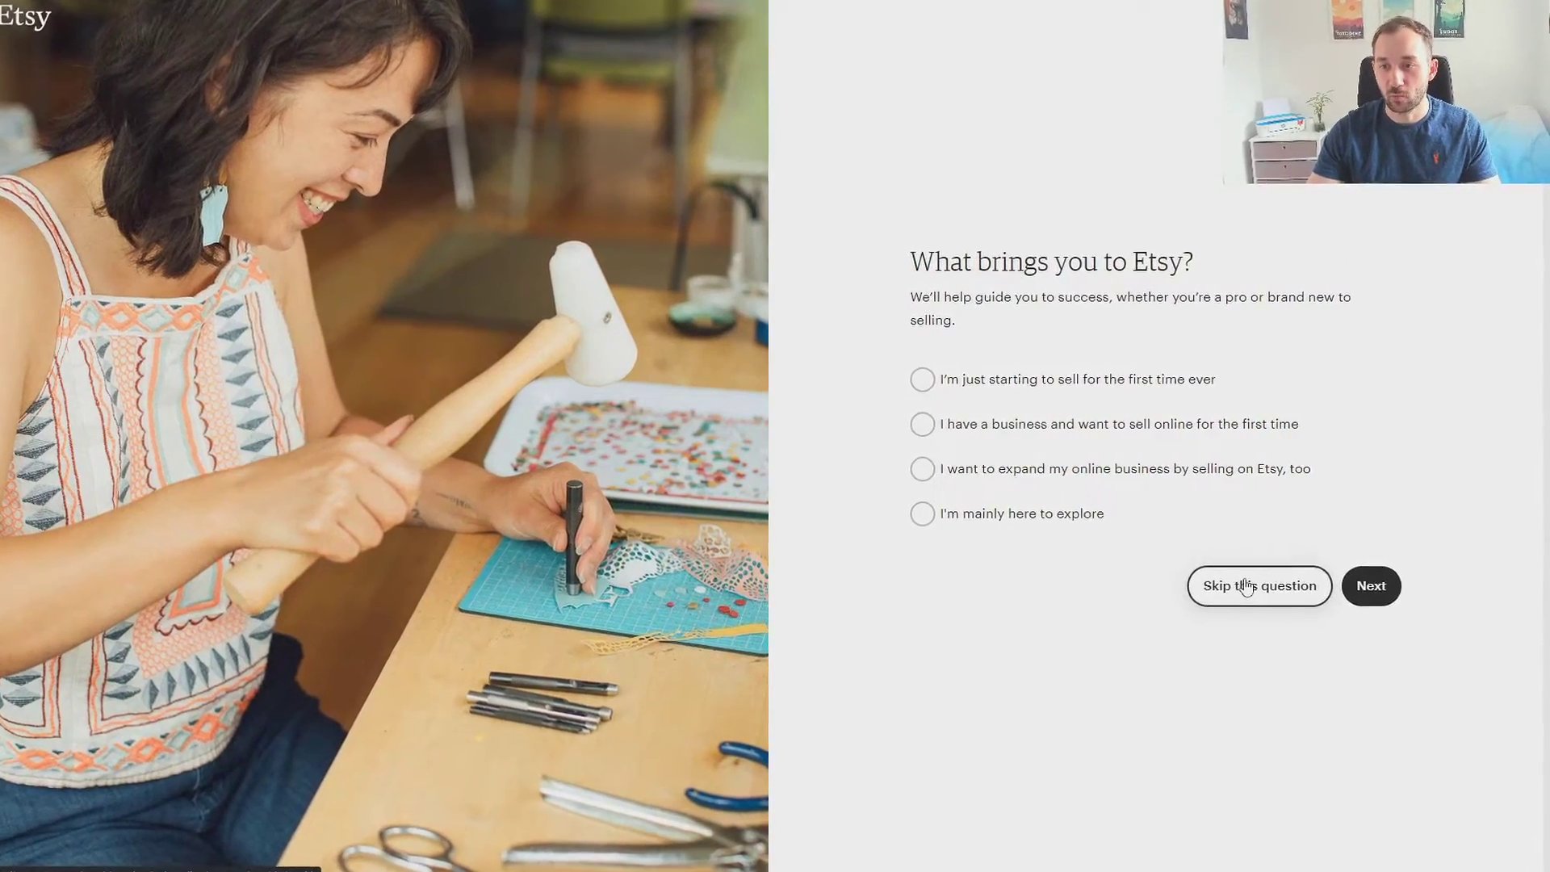
click(1245, 587)
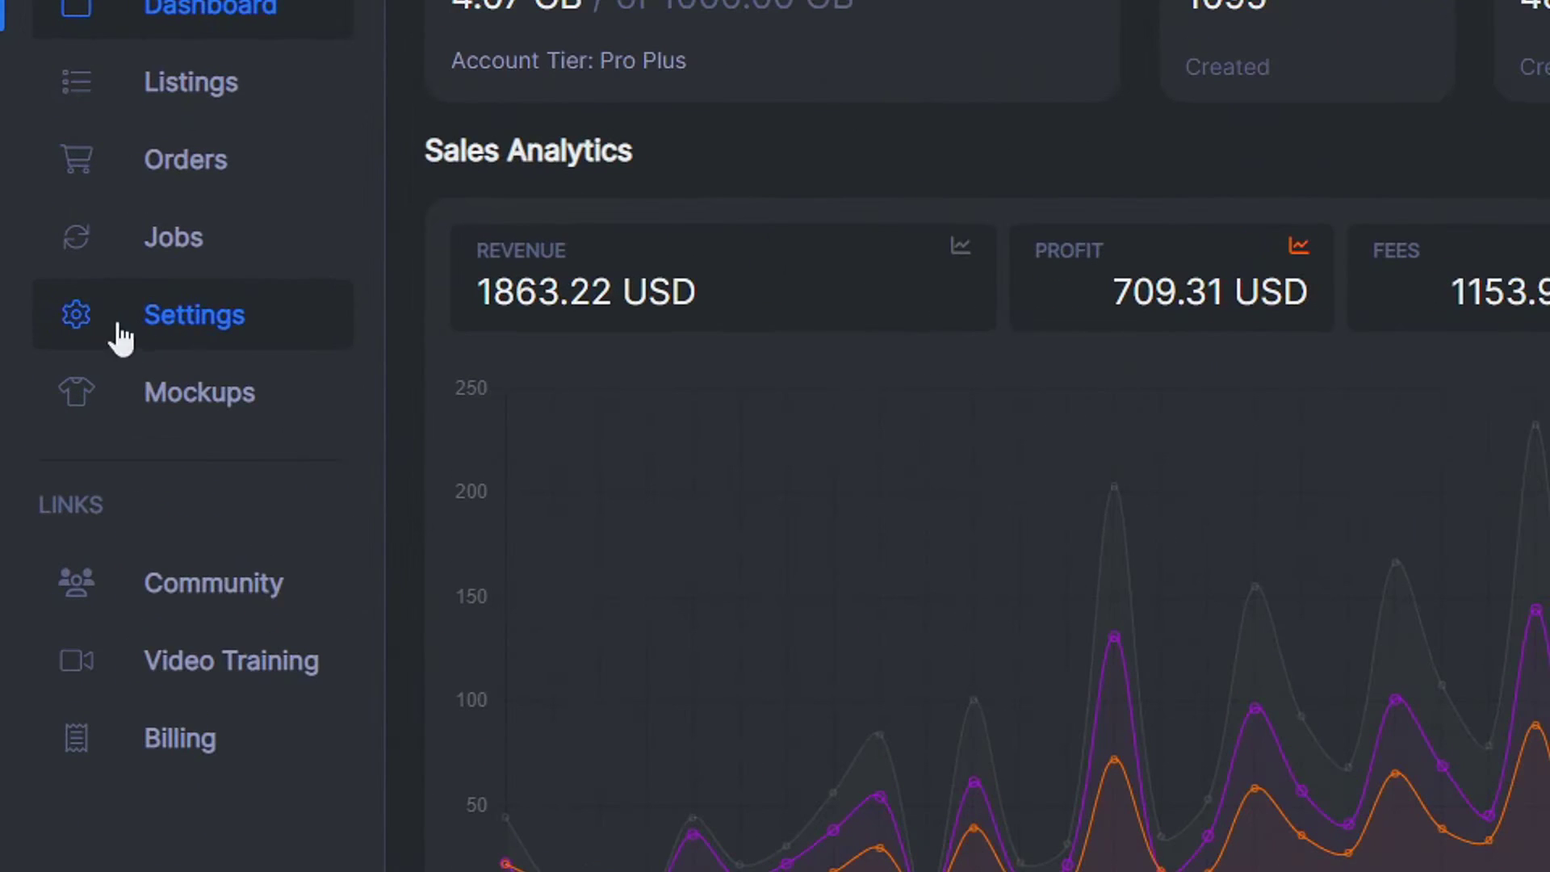
Step: Examine the Etsy integration settings and the help articles on connecting an Etsy shop
click(109, 326)
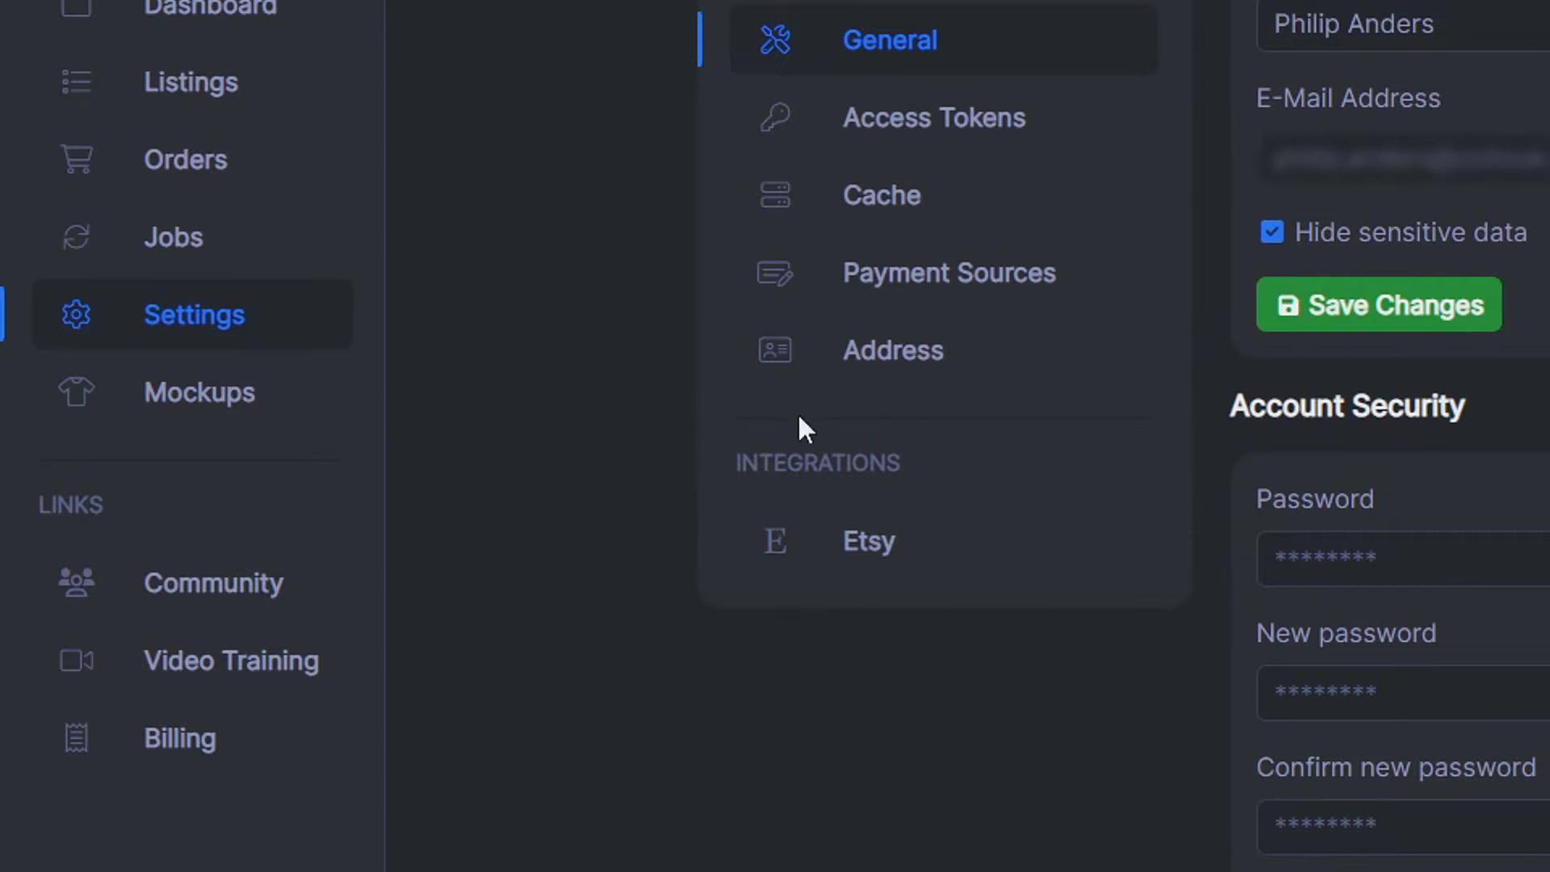
click(882, 557)
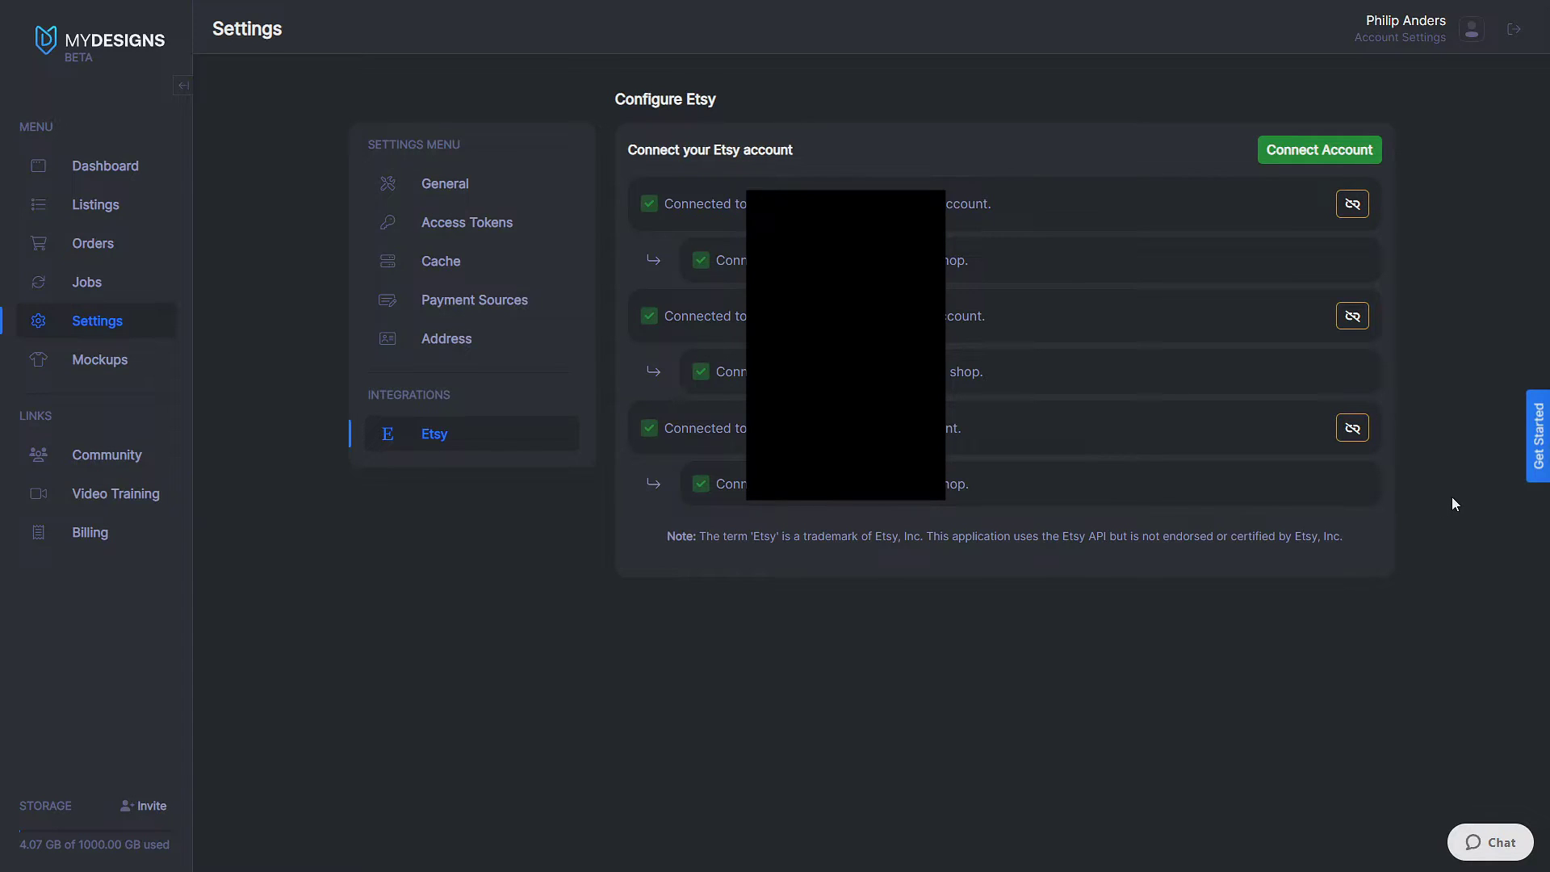
click(1539, 444)
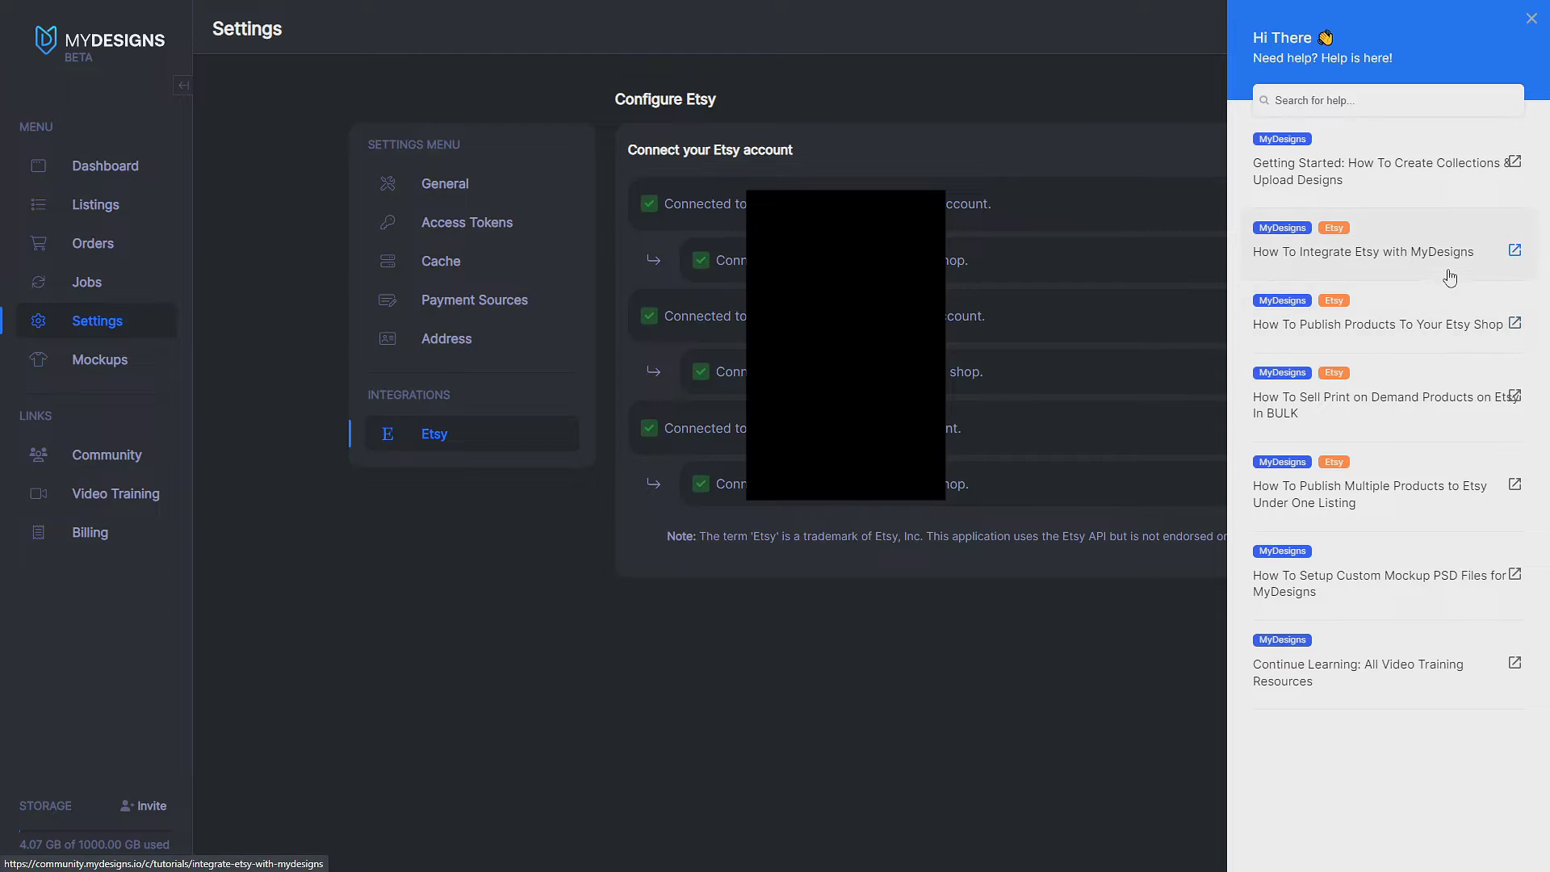
click(721, 365)
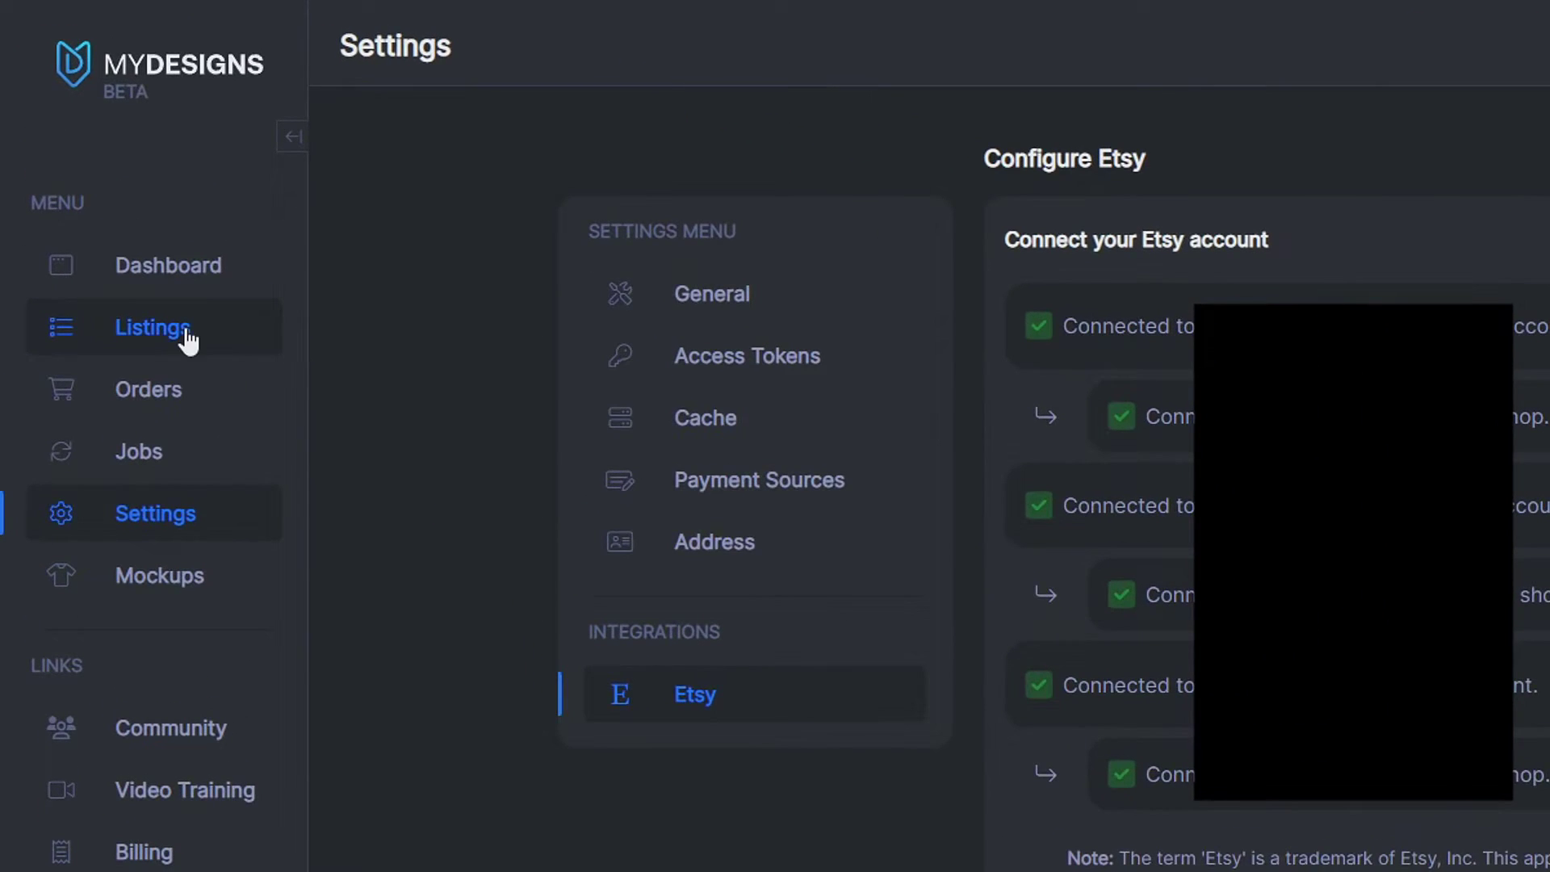
Step: Create a listings collection named Retired Job from the saved template ETSY MULTI PRODUCT
click(186, 332)
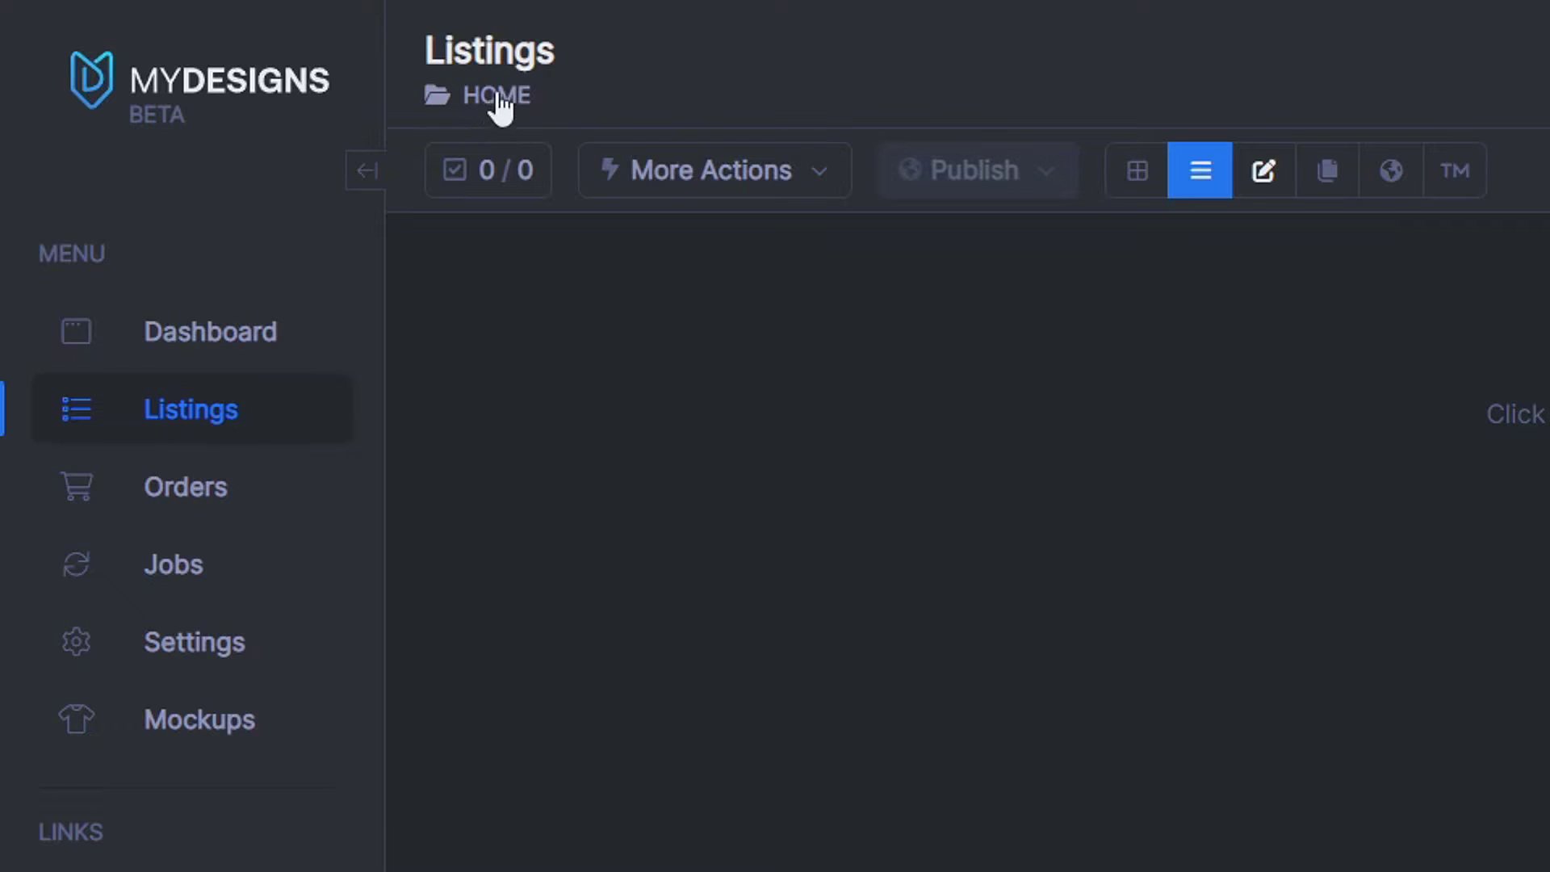
click(501, 97)
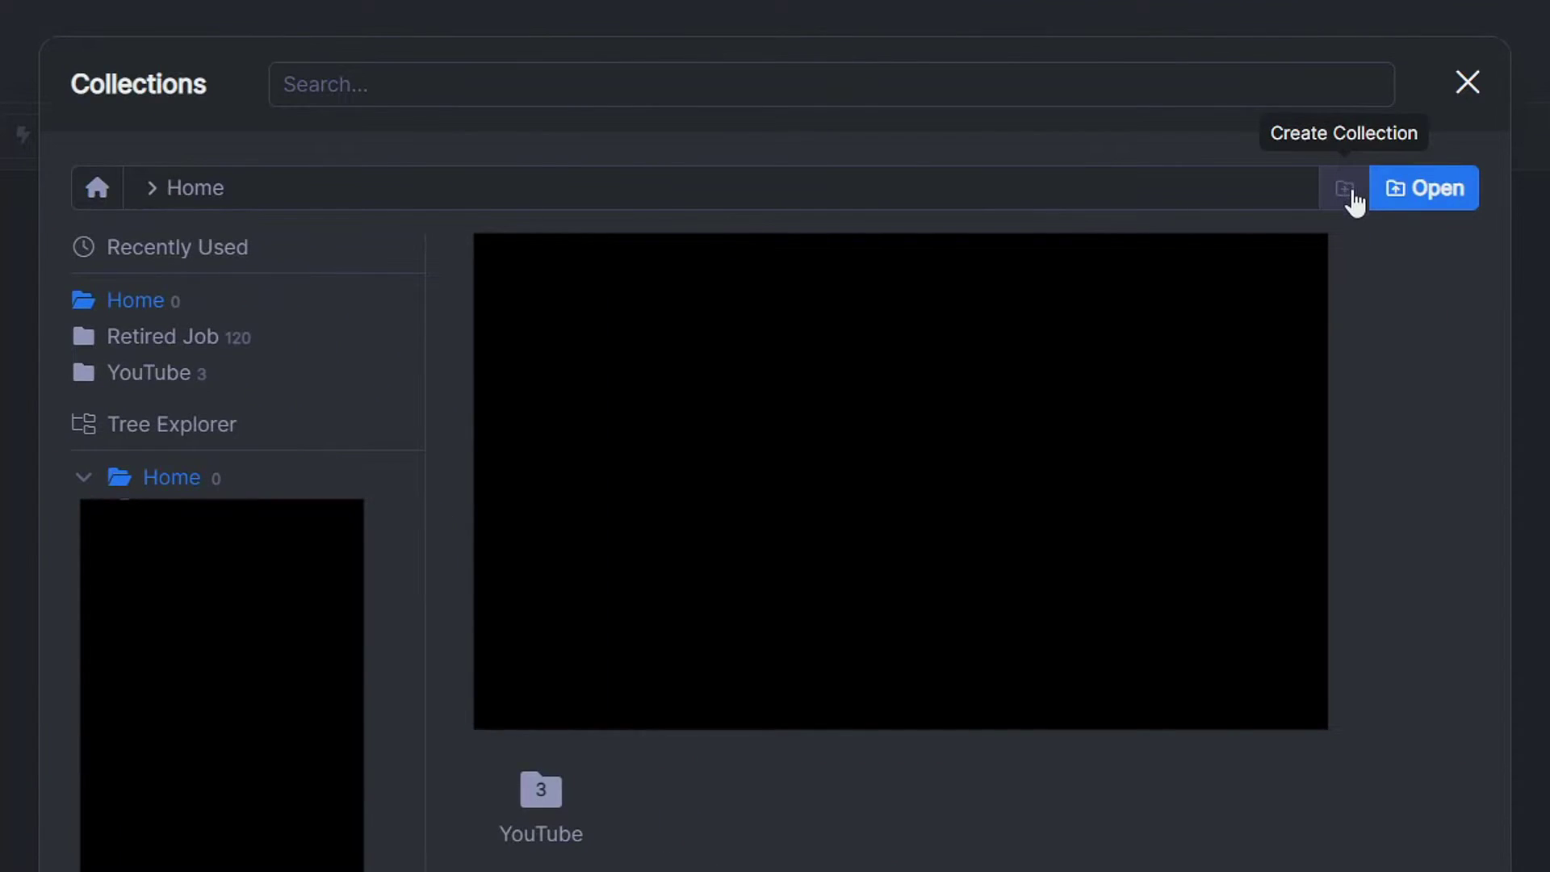
click(1344, 194)
text(Retired Job)
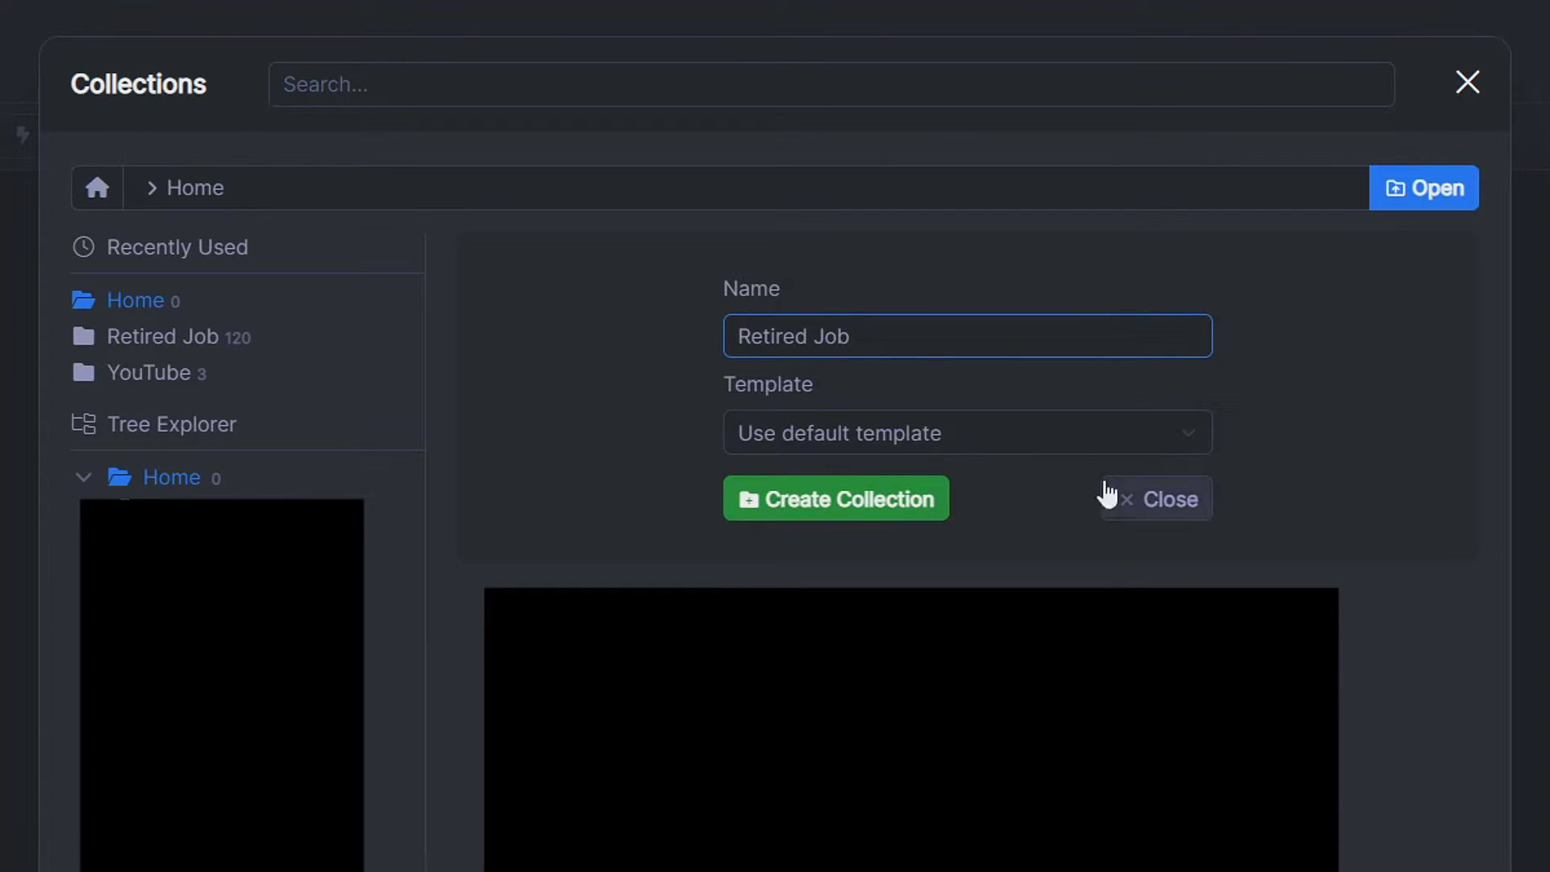
click(827, 436)
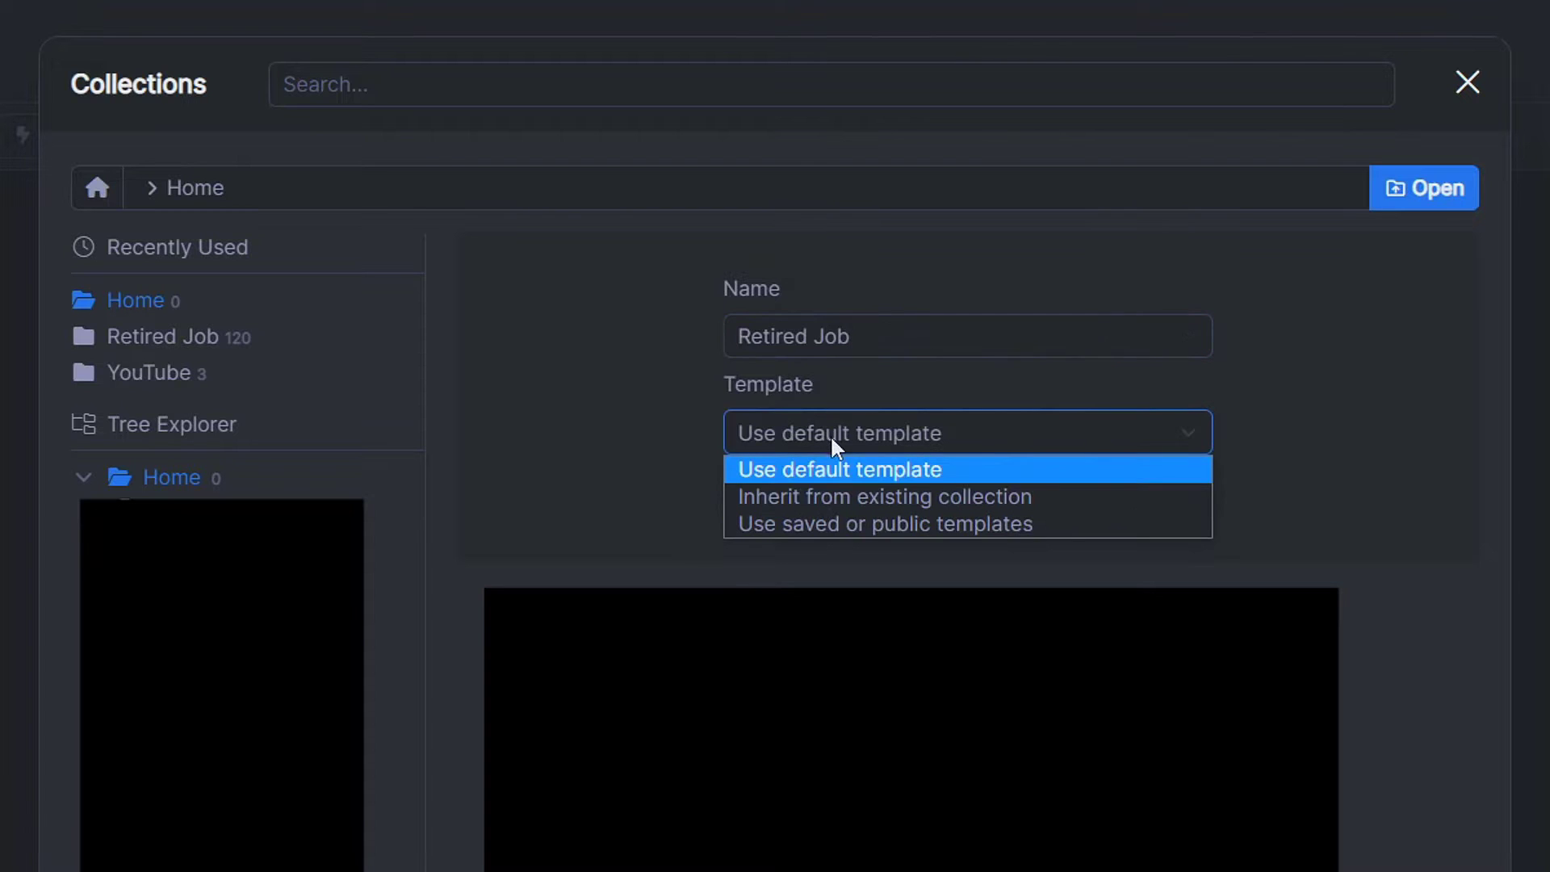
click(901, 525)
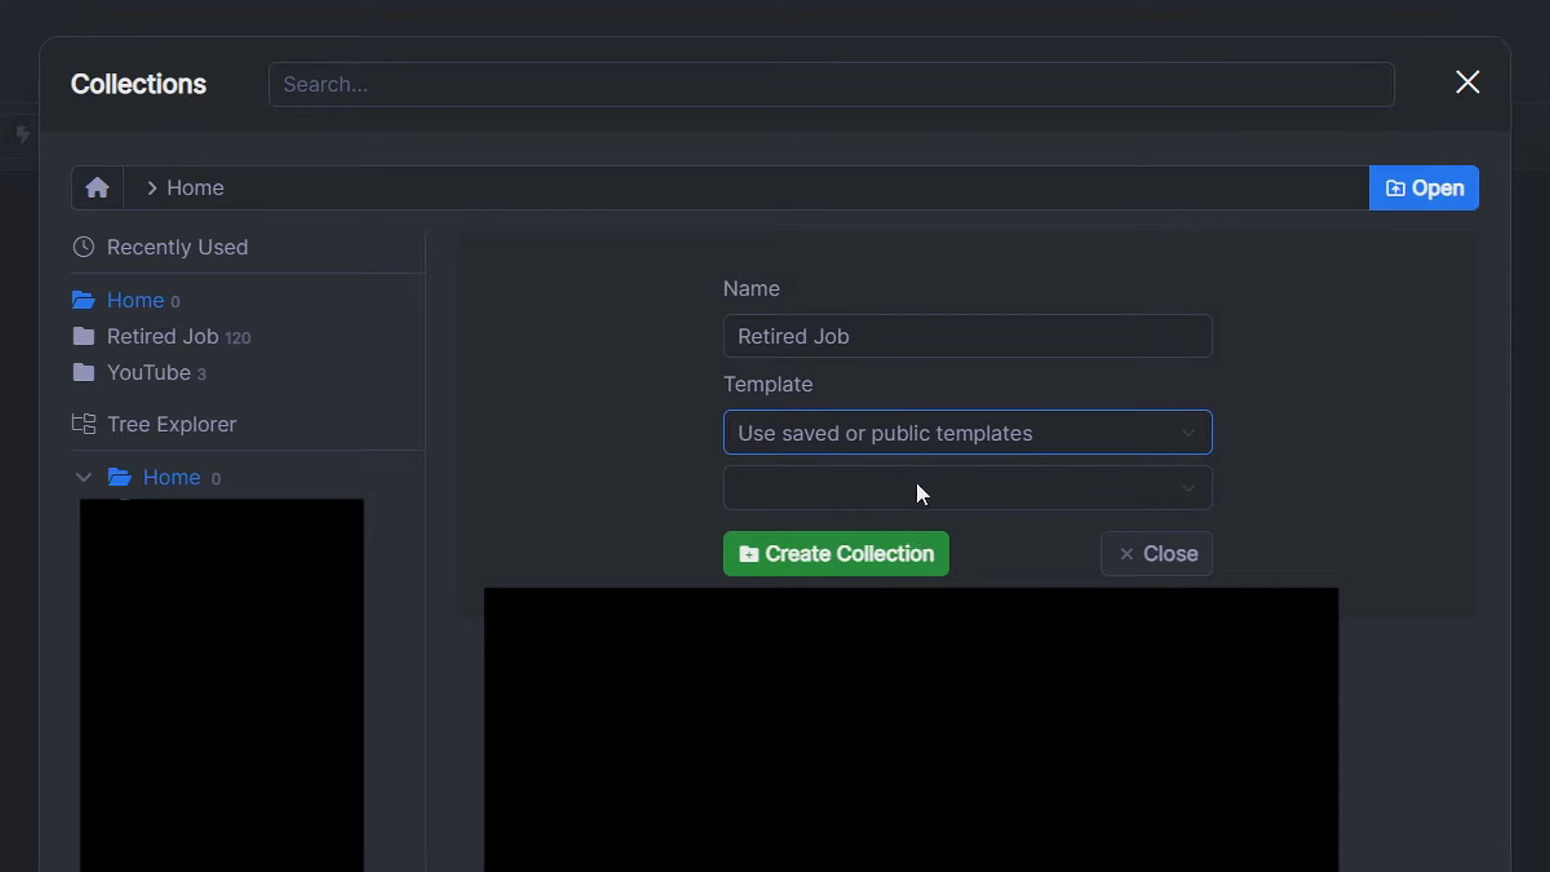
click(922, 499)
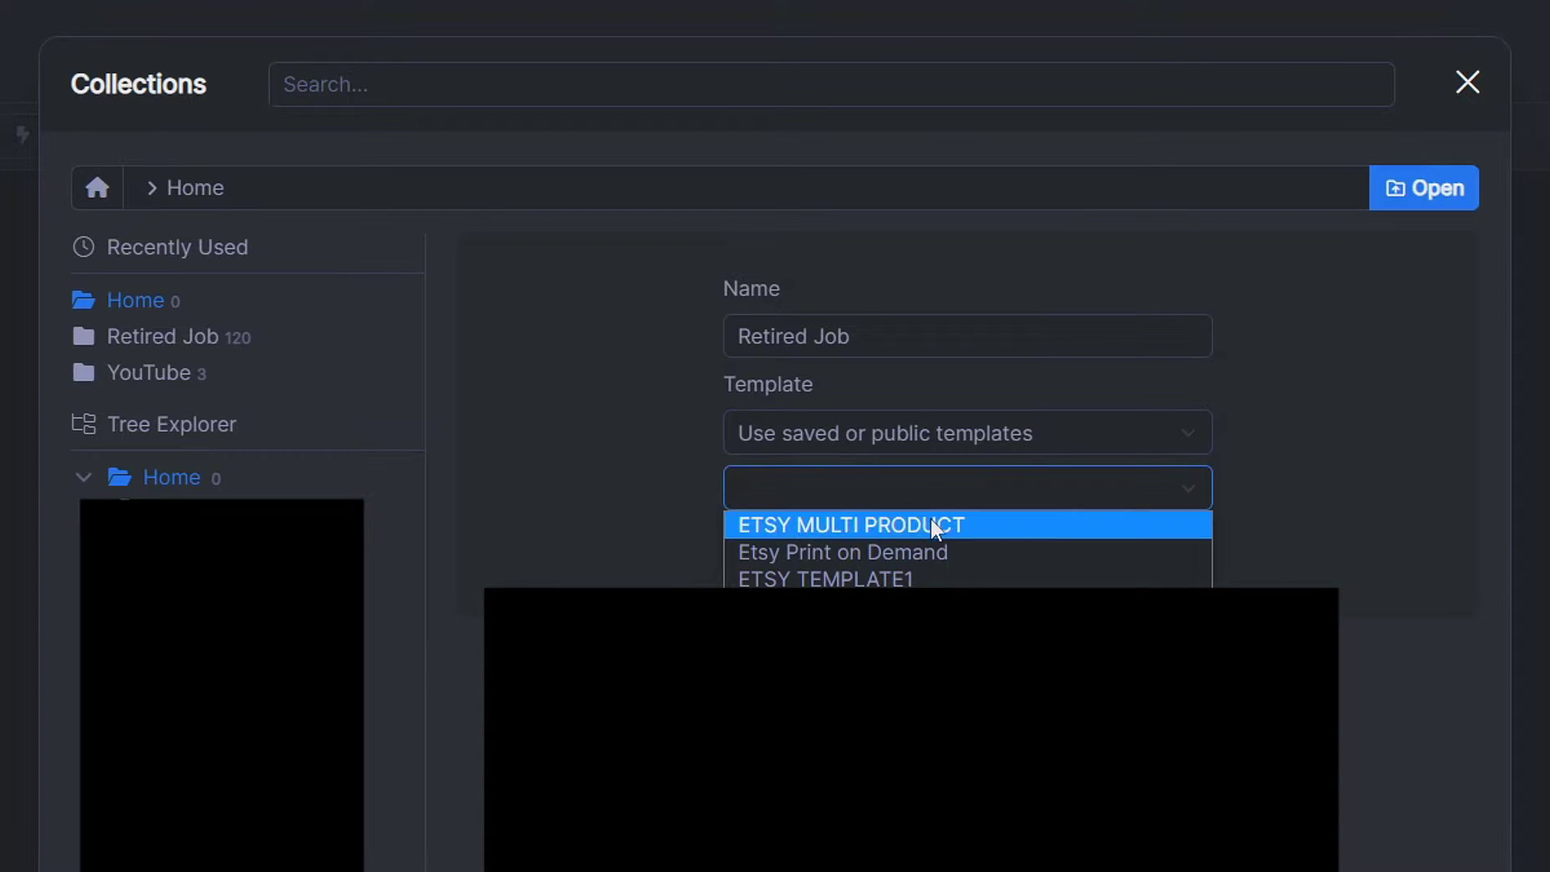
click(862, 527)
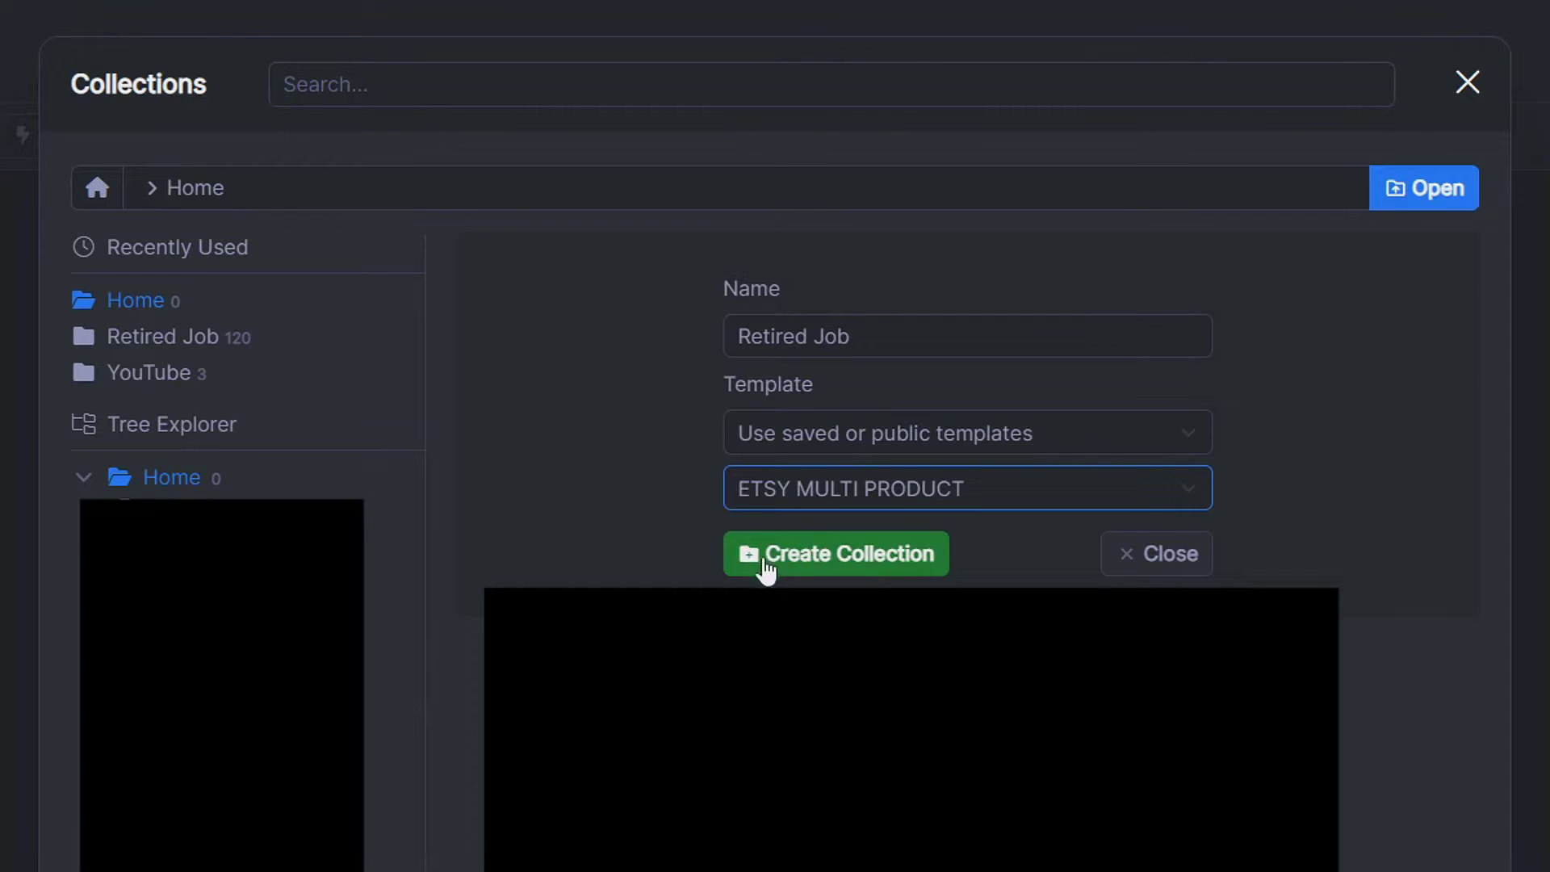
click(835, 557)
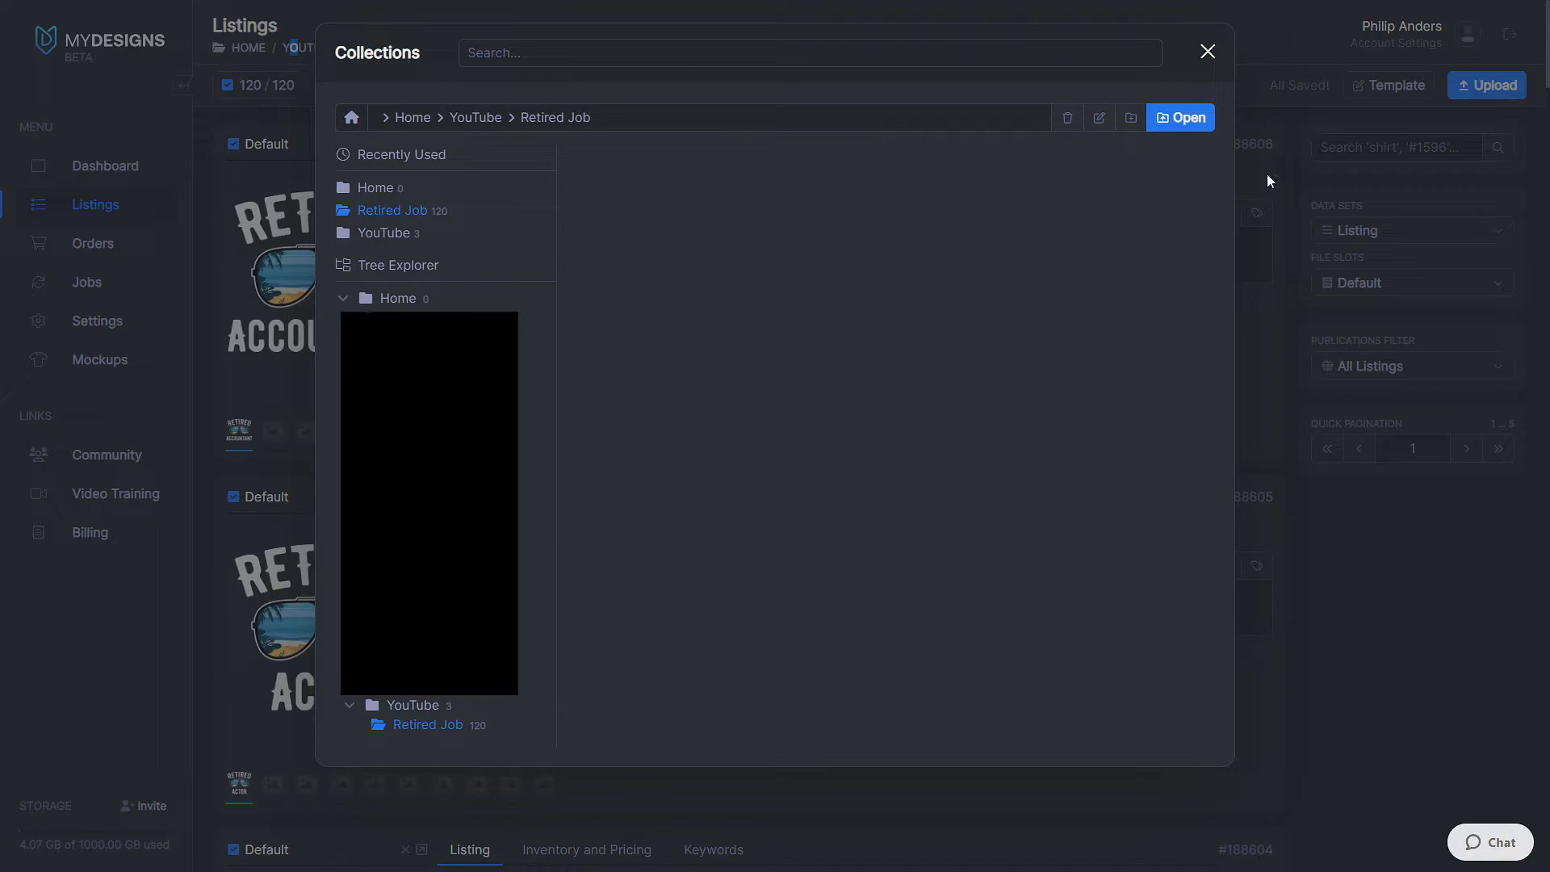
Step: Open the Retired Job collection under YouTube and look through its listings
click(1188, 120)
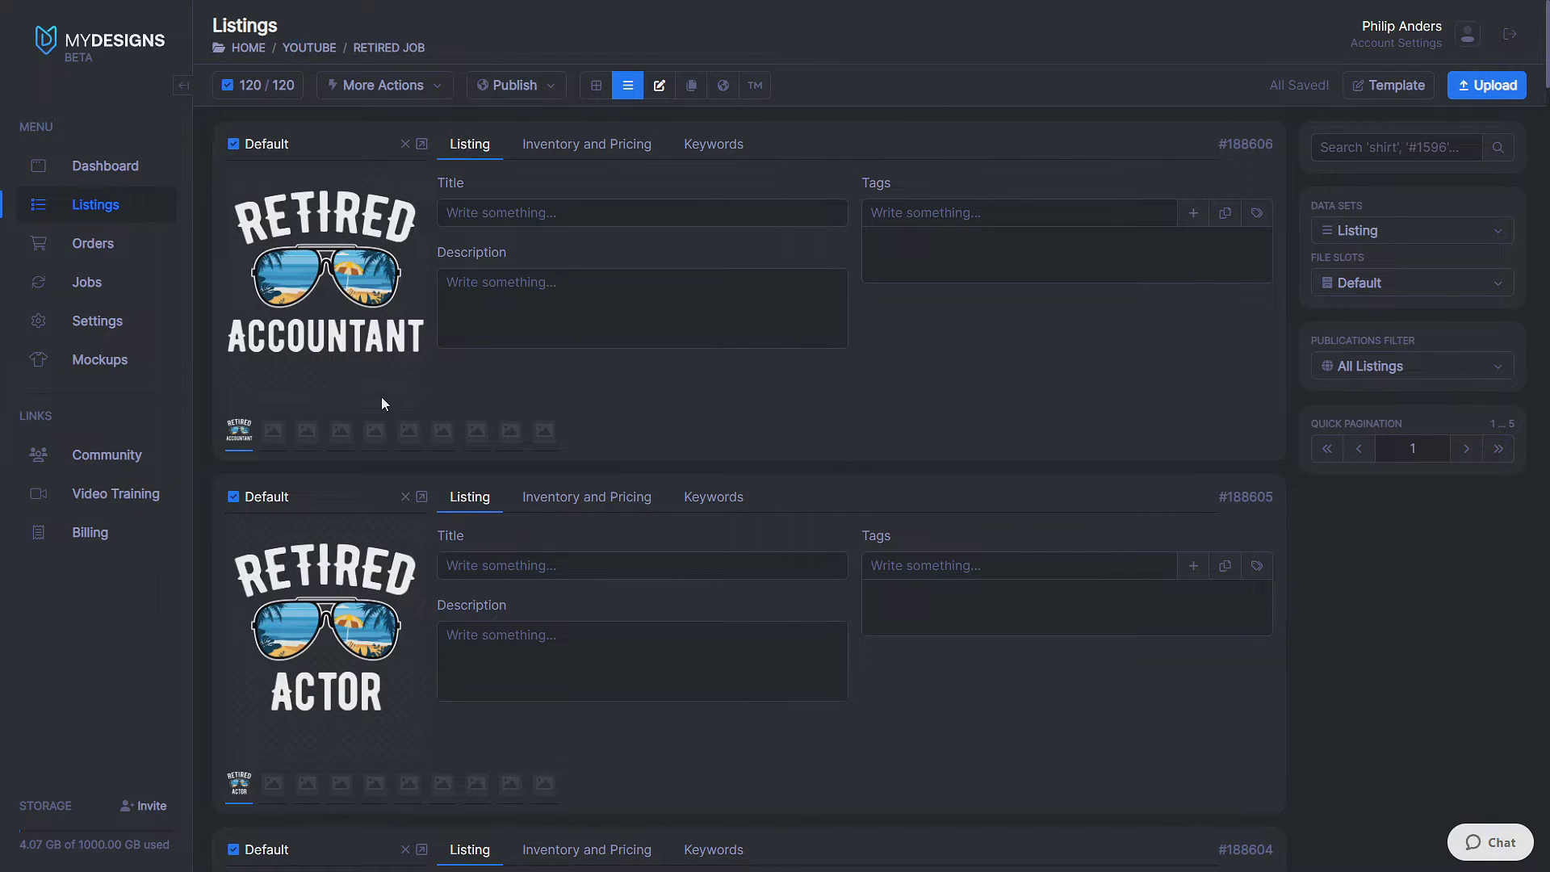
scroll(410, 585, down, 4)
scroll(410, 585, up, 4)
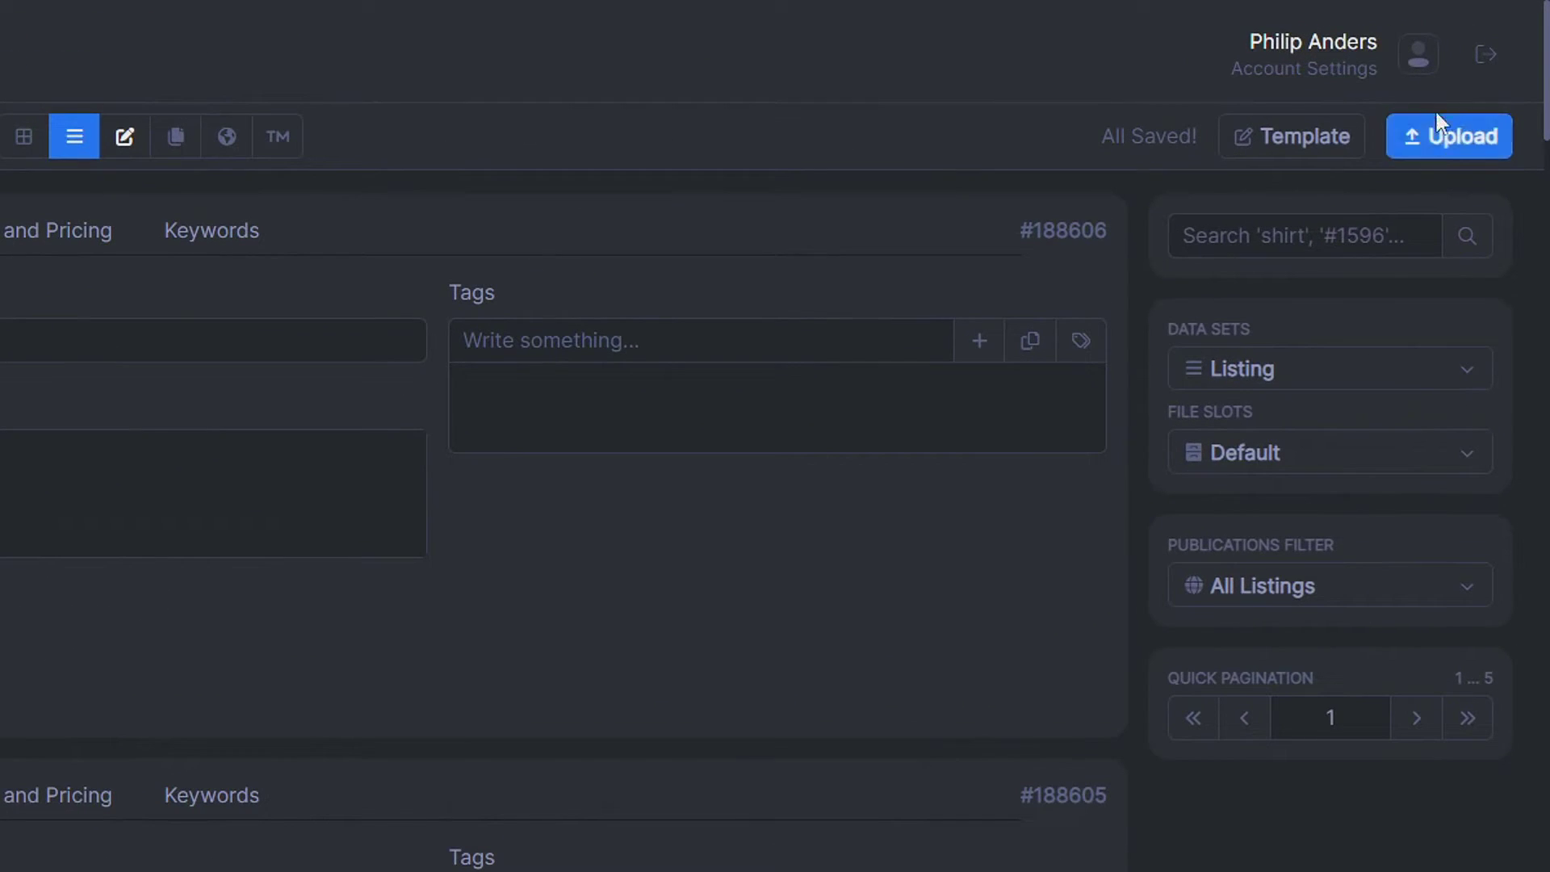
Step: Examine the design upload options, including accepted file types and recommended image size, and close the dialog
click(1447, 142)
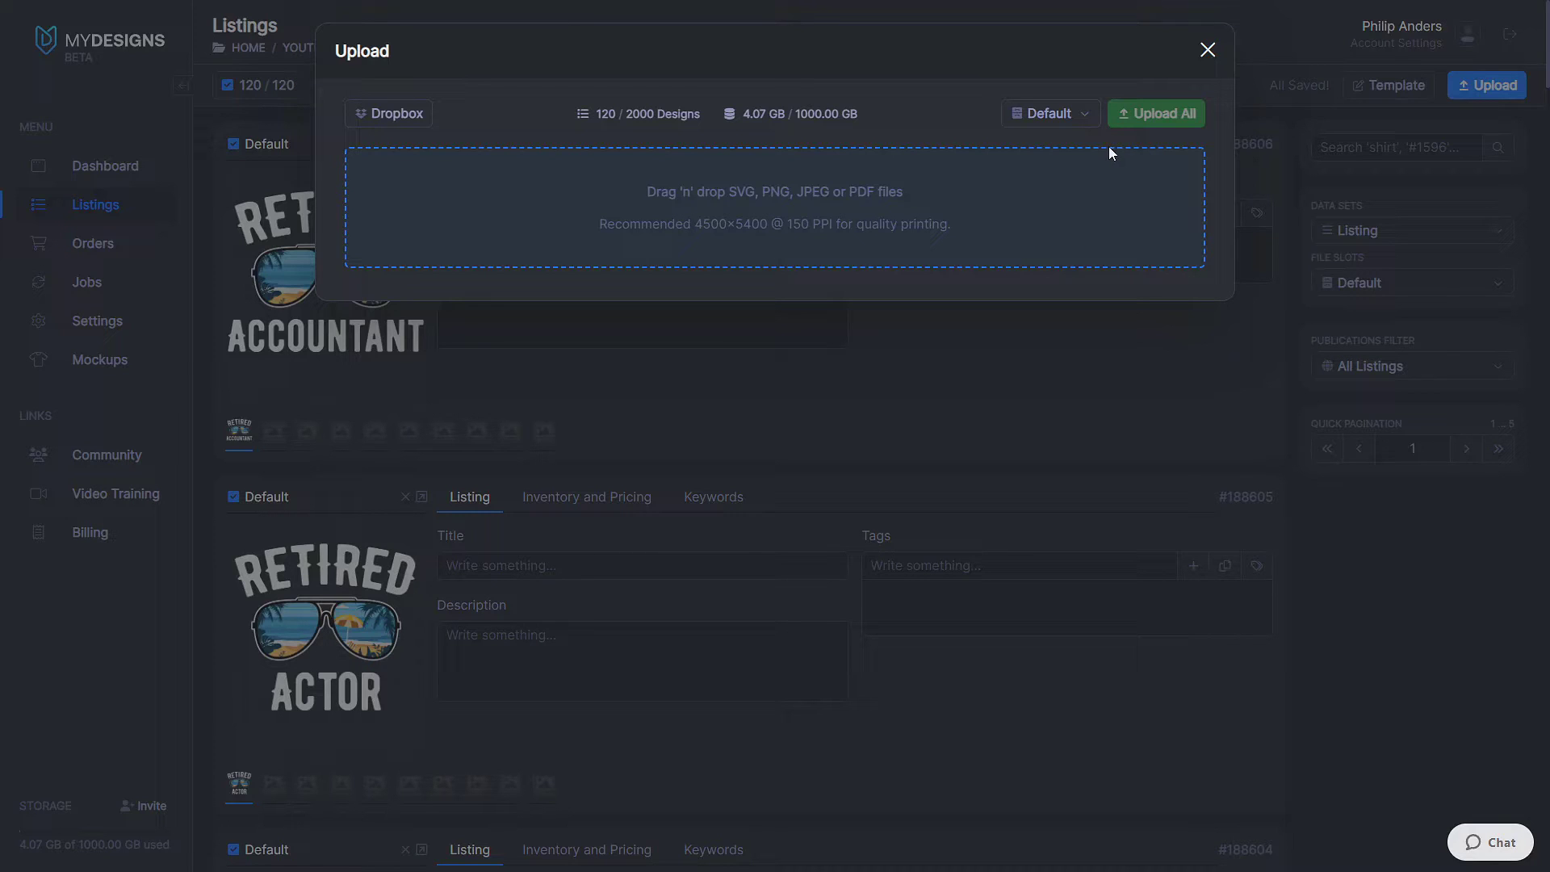
key(Escape)
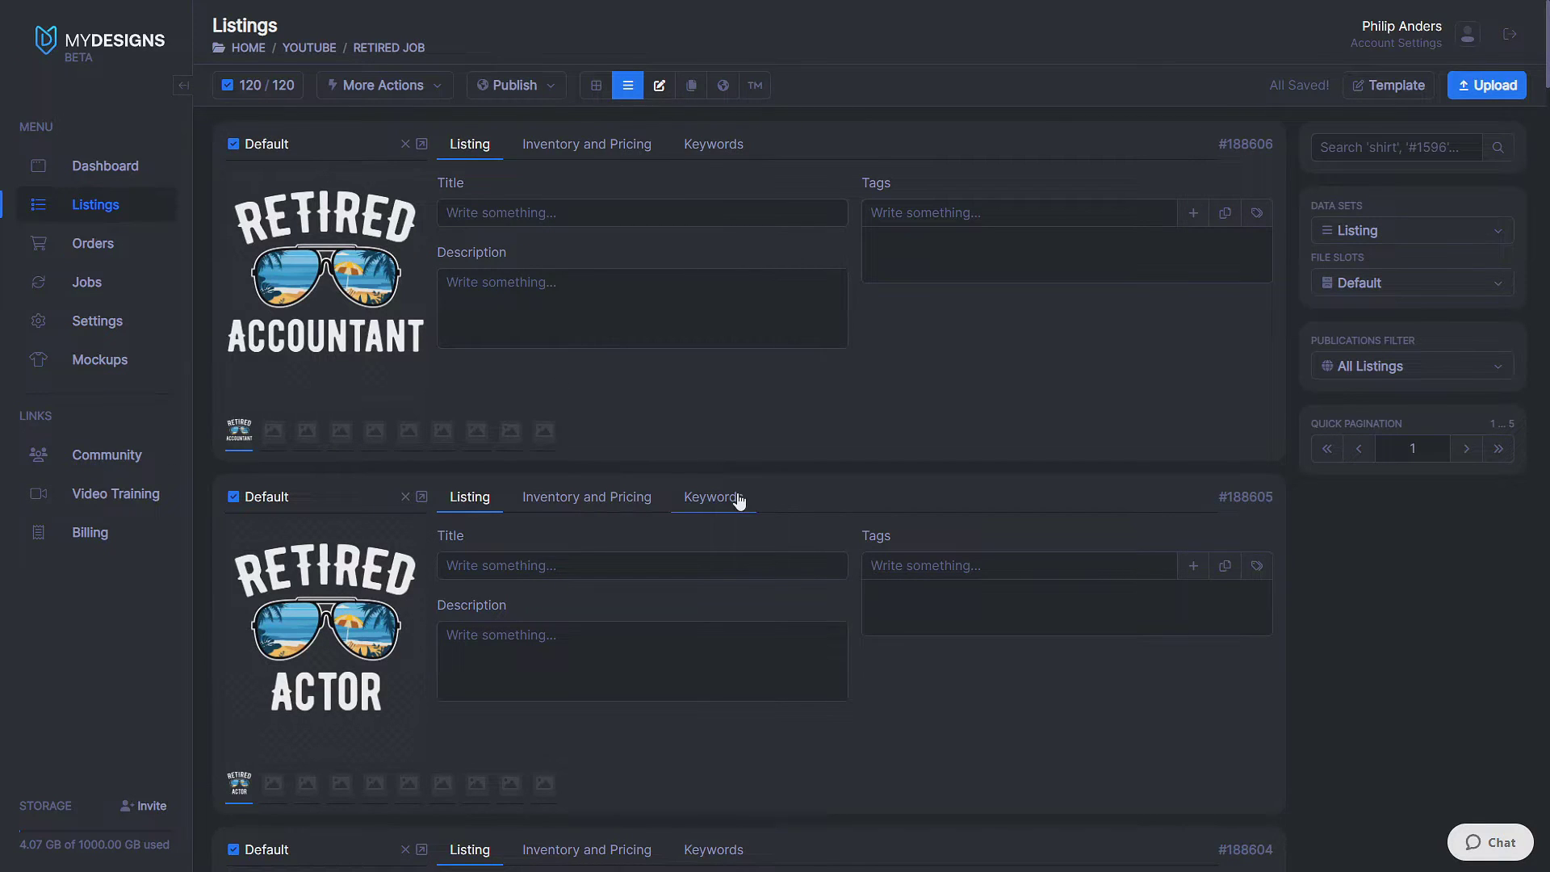
scroll(737, 507, down, 5)
scroll(737, 512, up, 5)
Step: Select all listings in the Retired Job collection
click(258, 86)
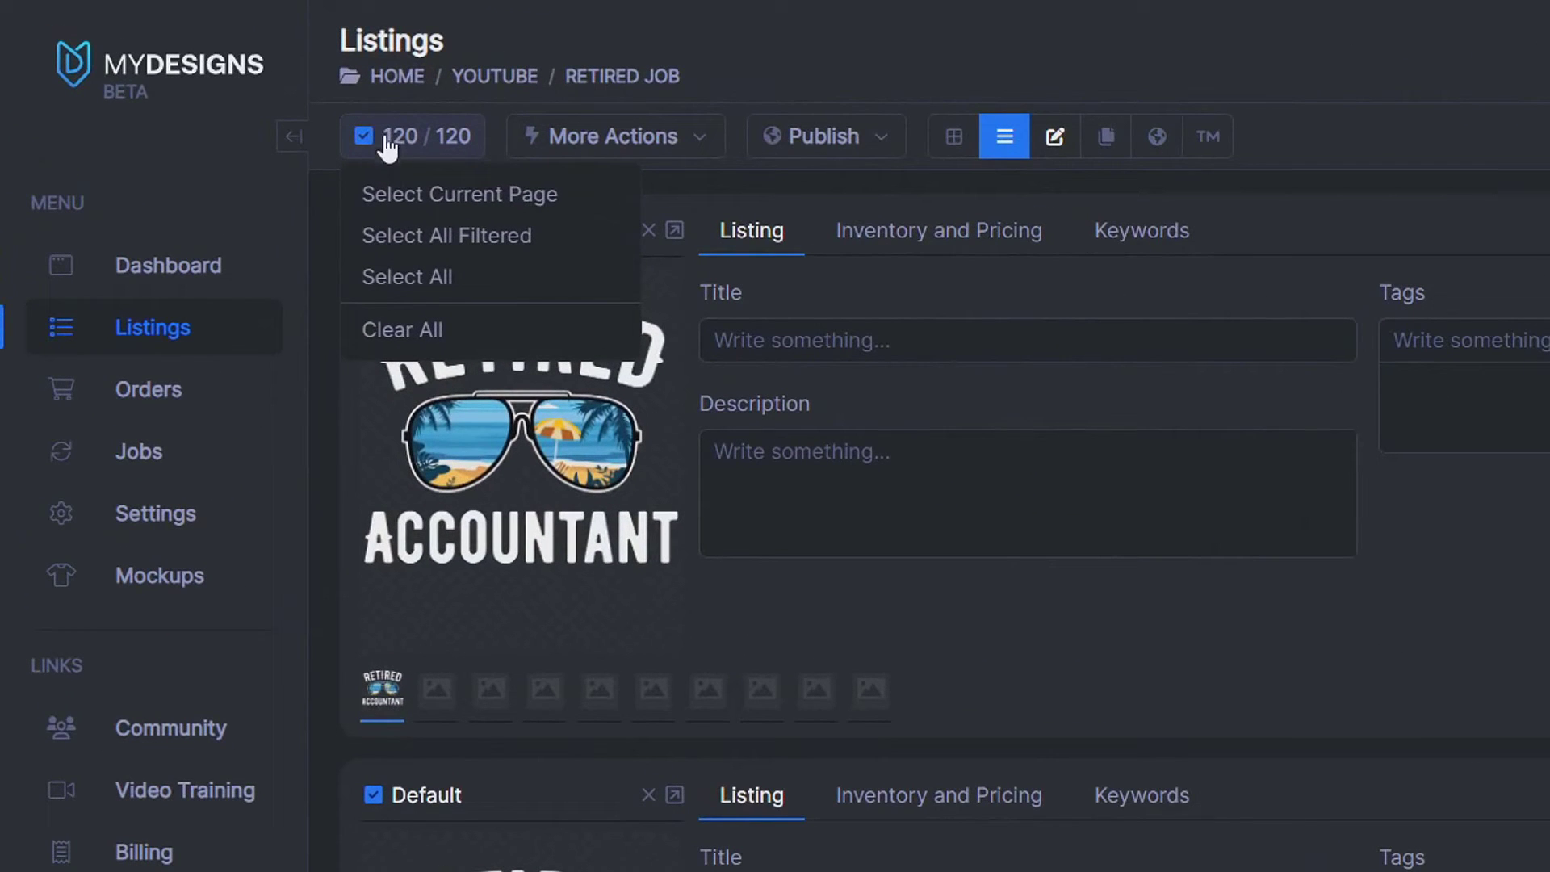
click(433, 280)
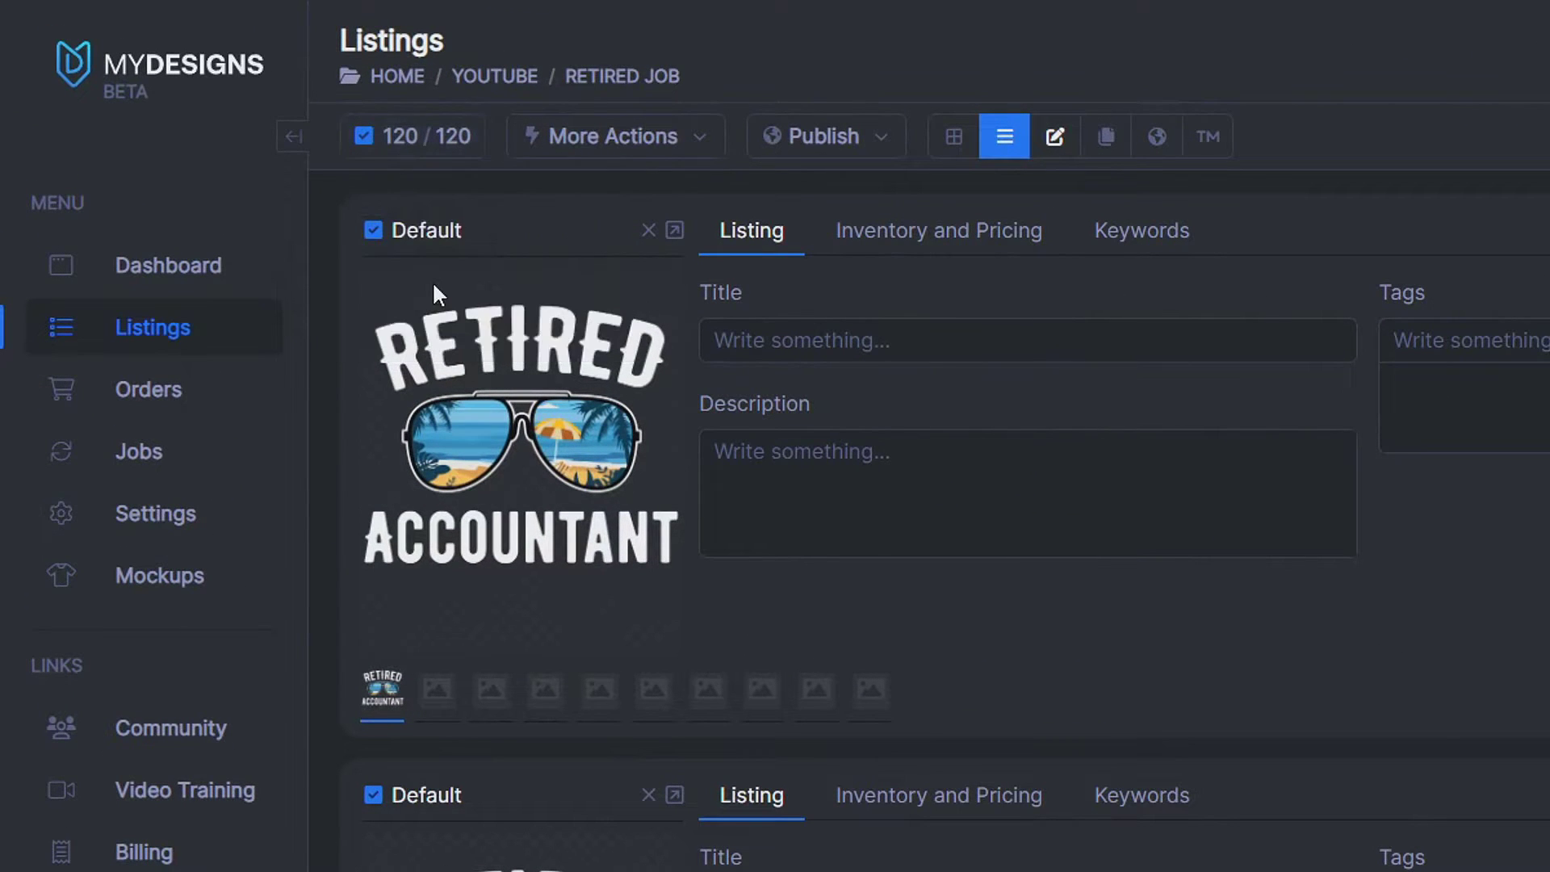
scroll(605, 526, down, 15)
scroll(718, 198, up, 5)
scroll(714, 182, up, 5)
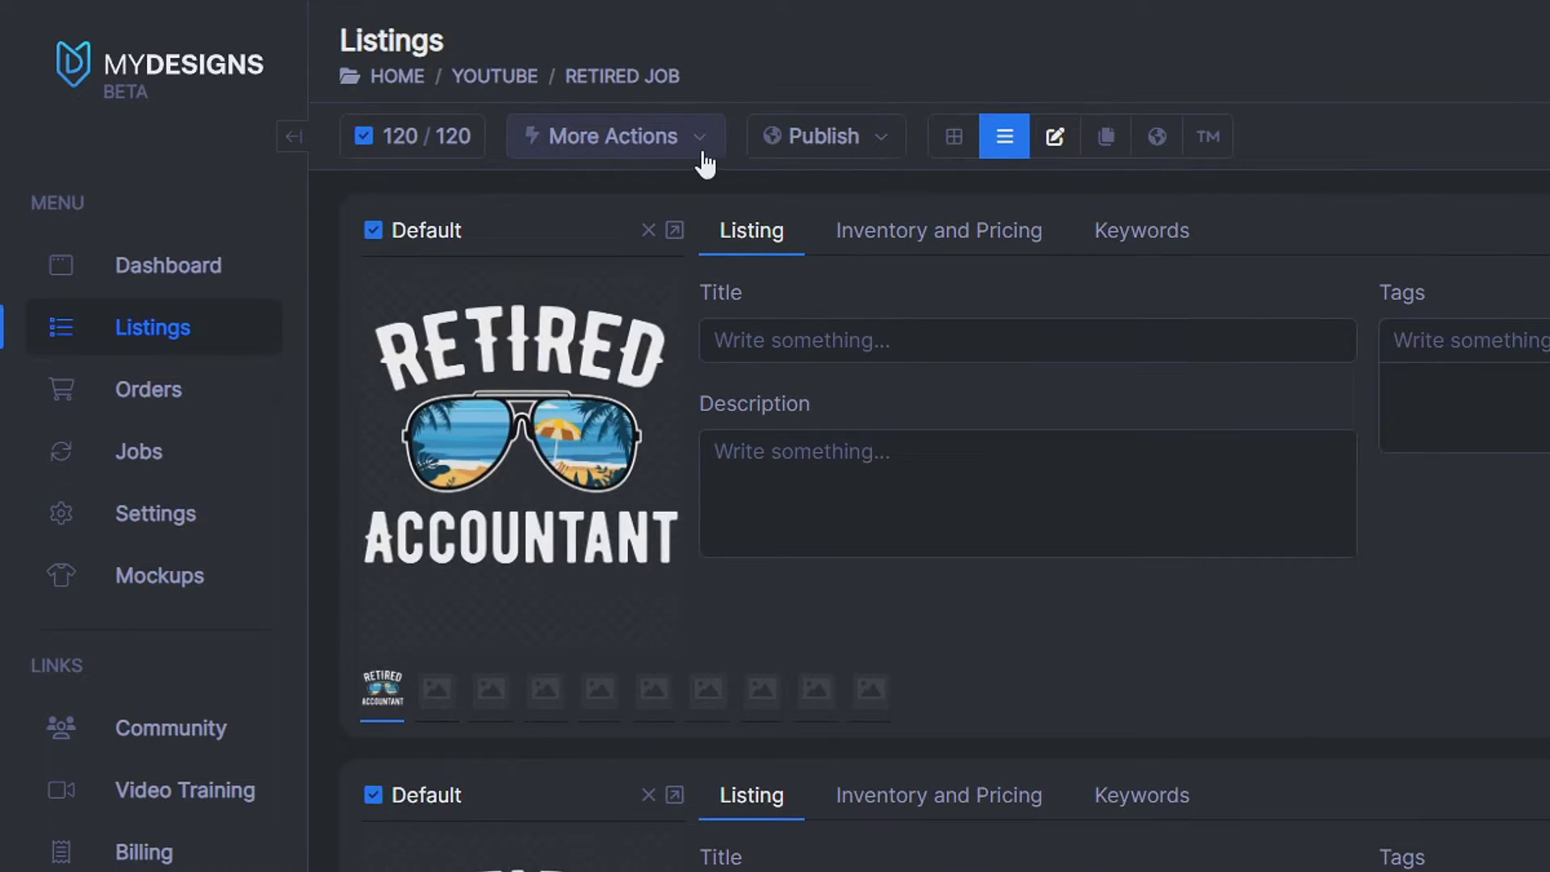
Step: Open bulk editing for the selected listings, review the choices, and keep the field Title with the action Add to end
click(646, 145)
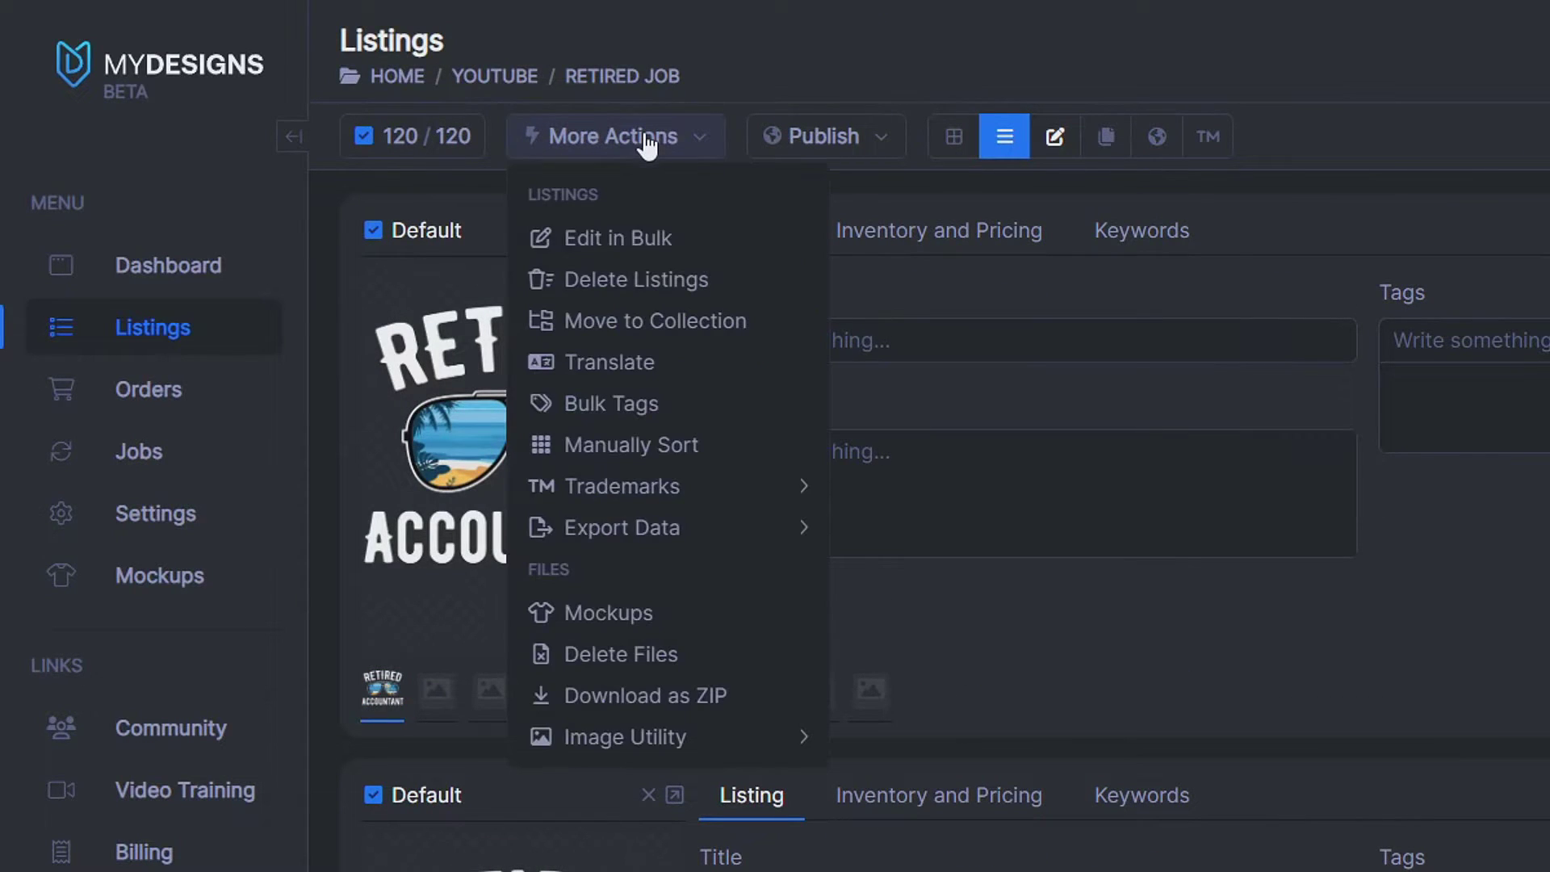
click(626, 242)
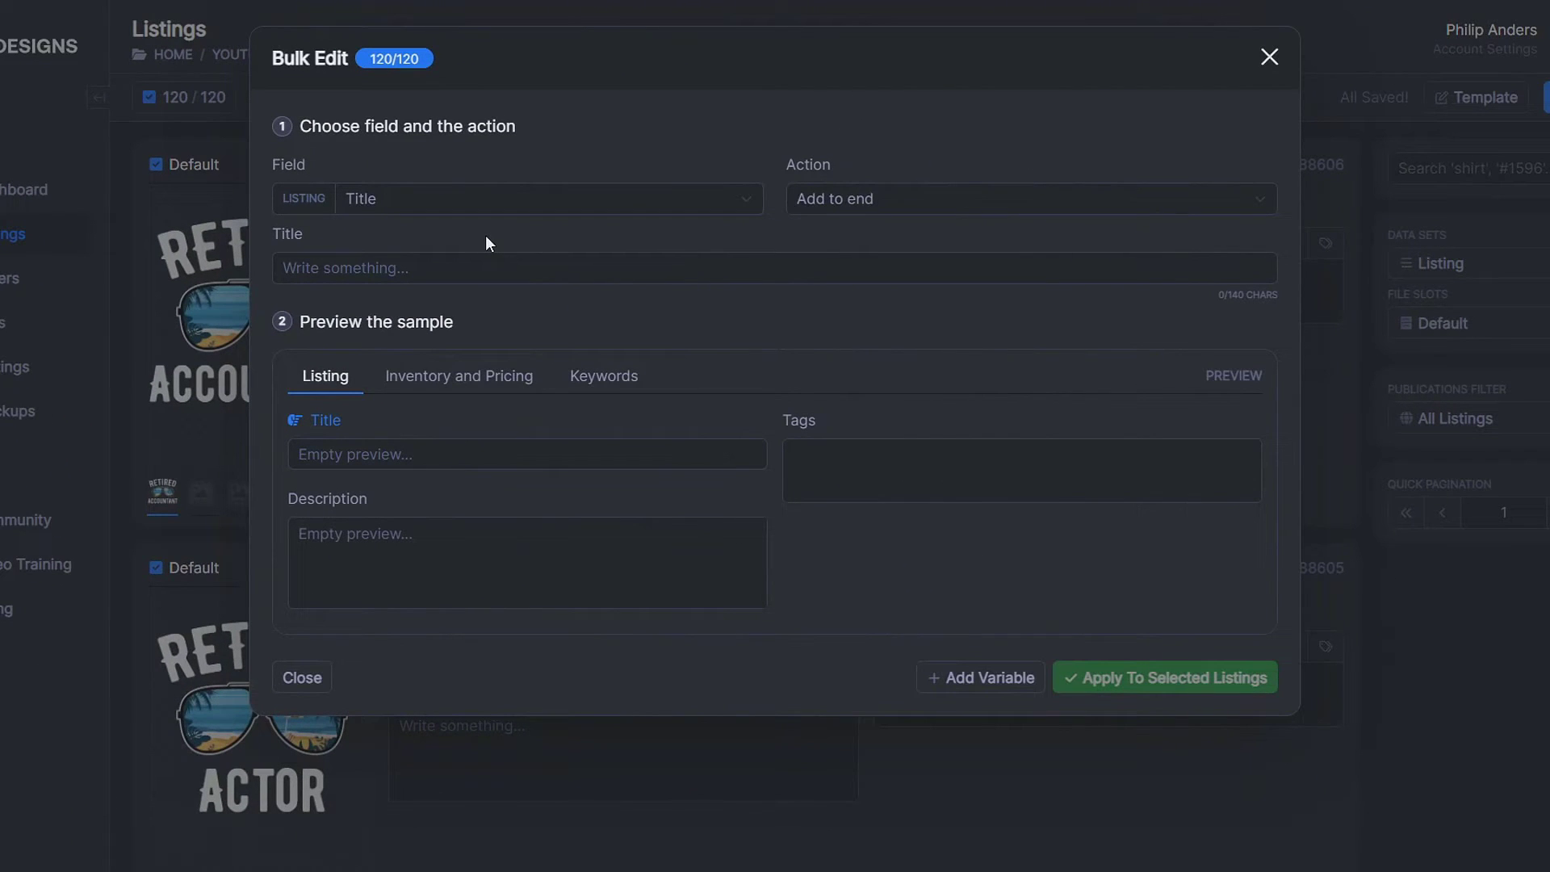
click(390, 197)
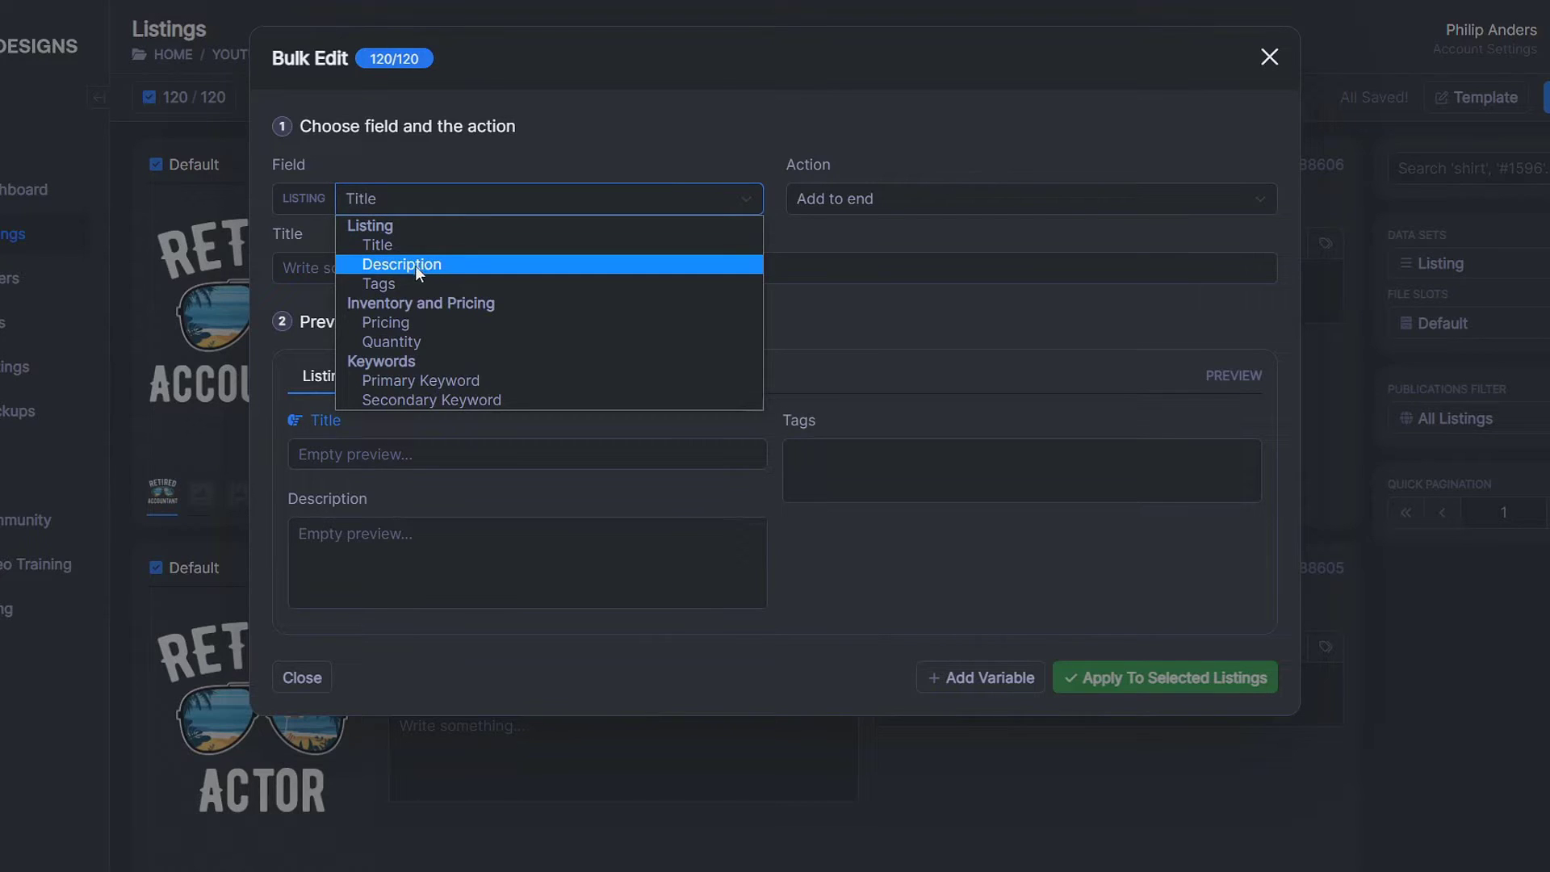
key(Escape)
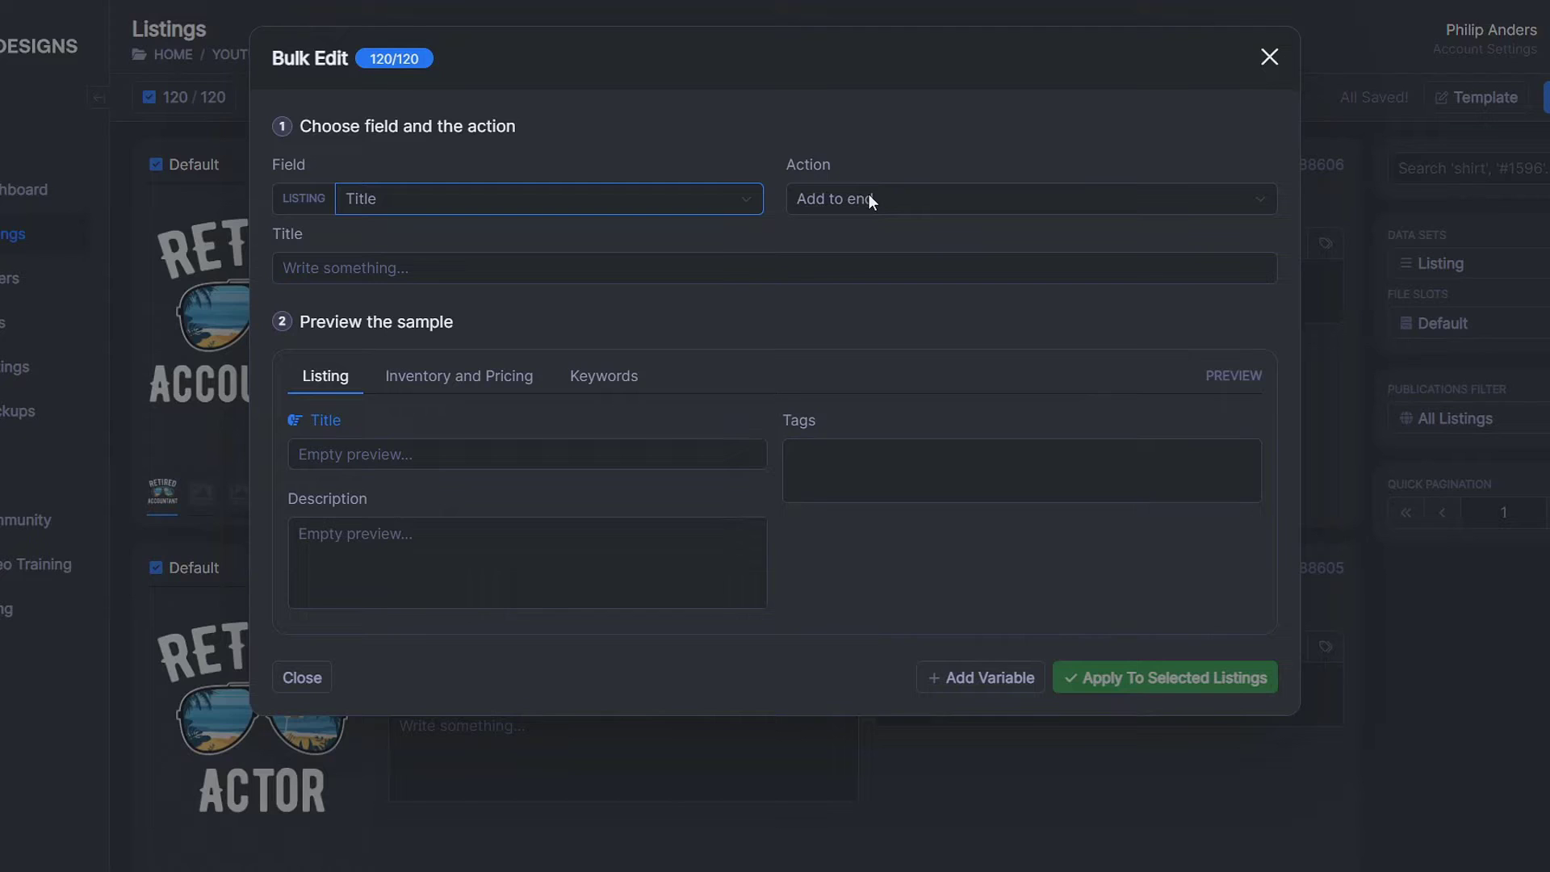
click(870, 196)
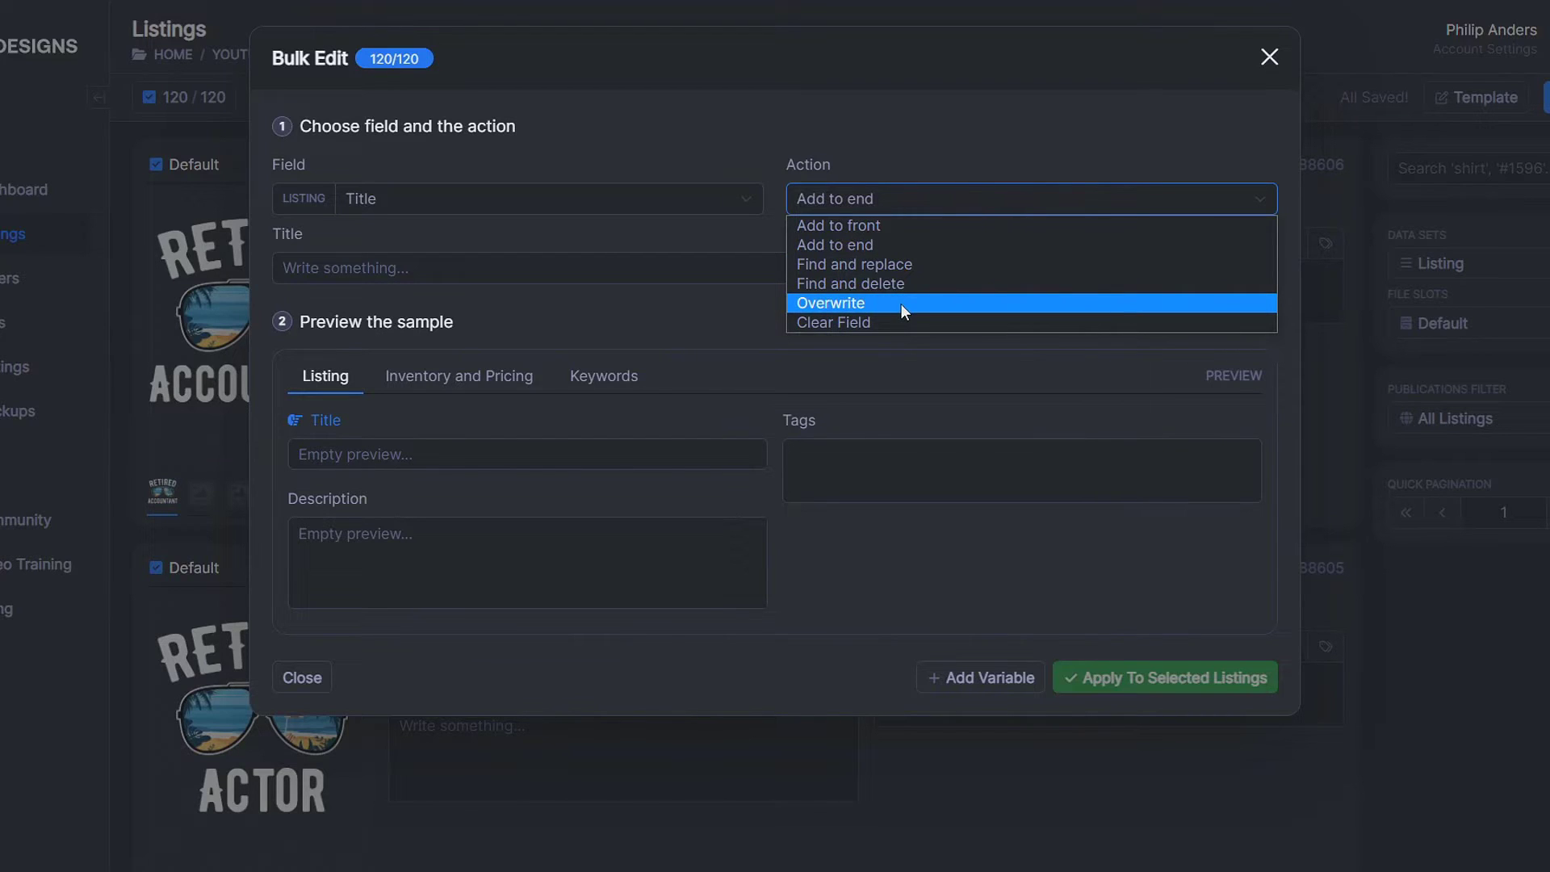
click(872, 200)
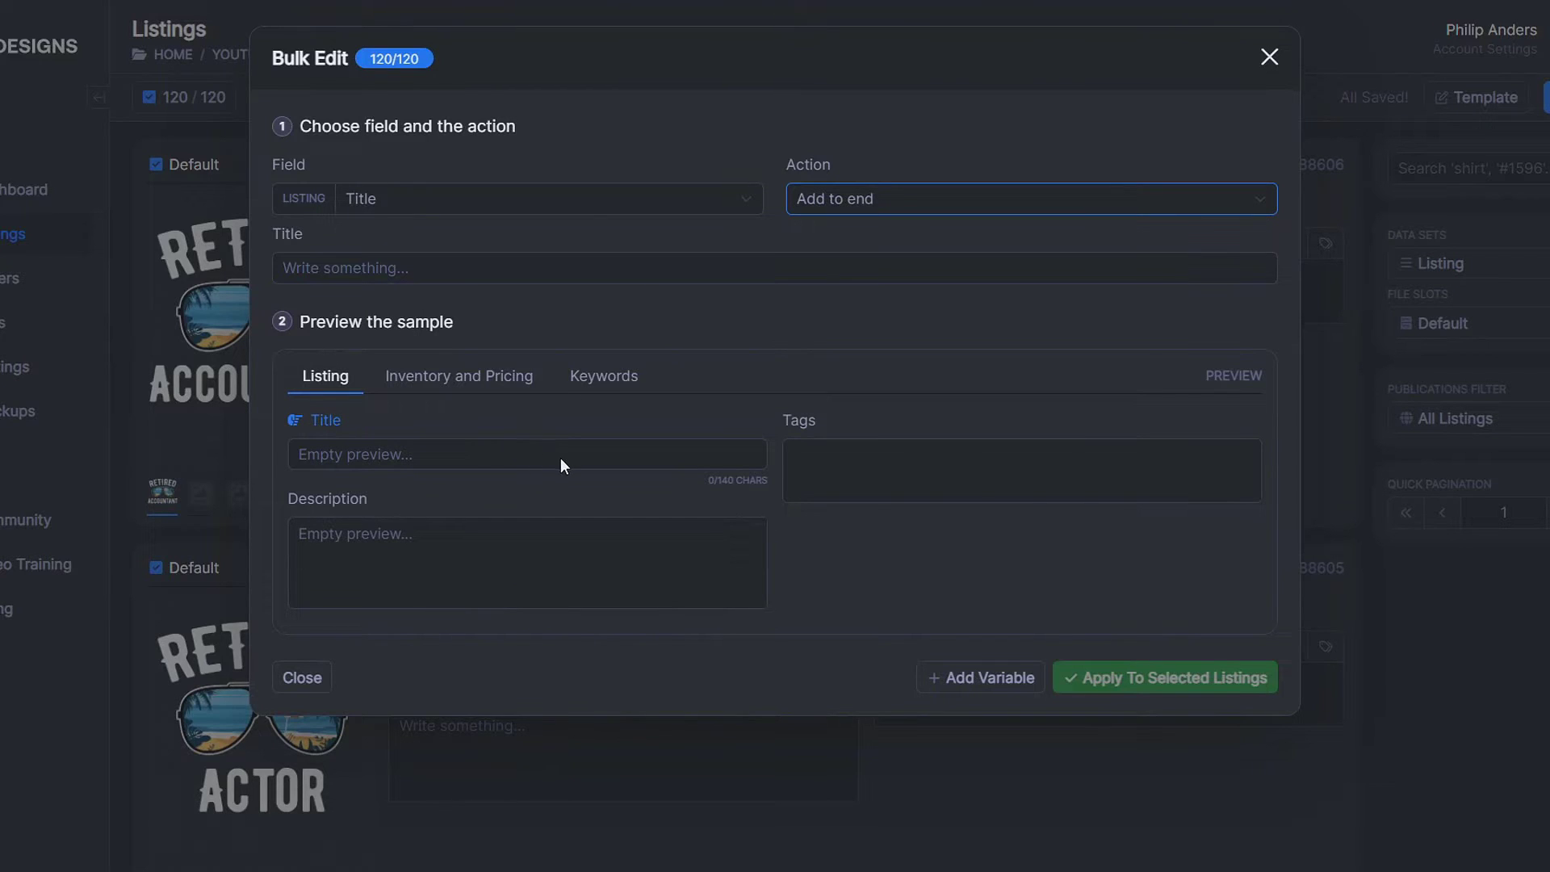
Step: Begin the bulk title with "Retired" followed by a variable var1 of type App that uses the default file's name
click(403, 267)
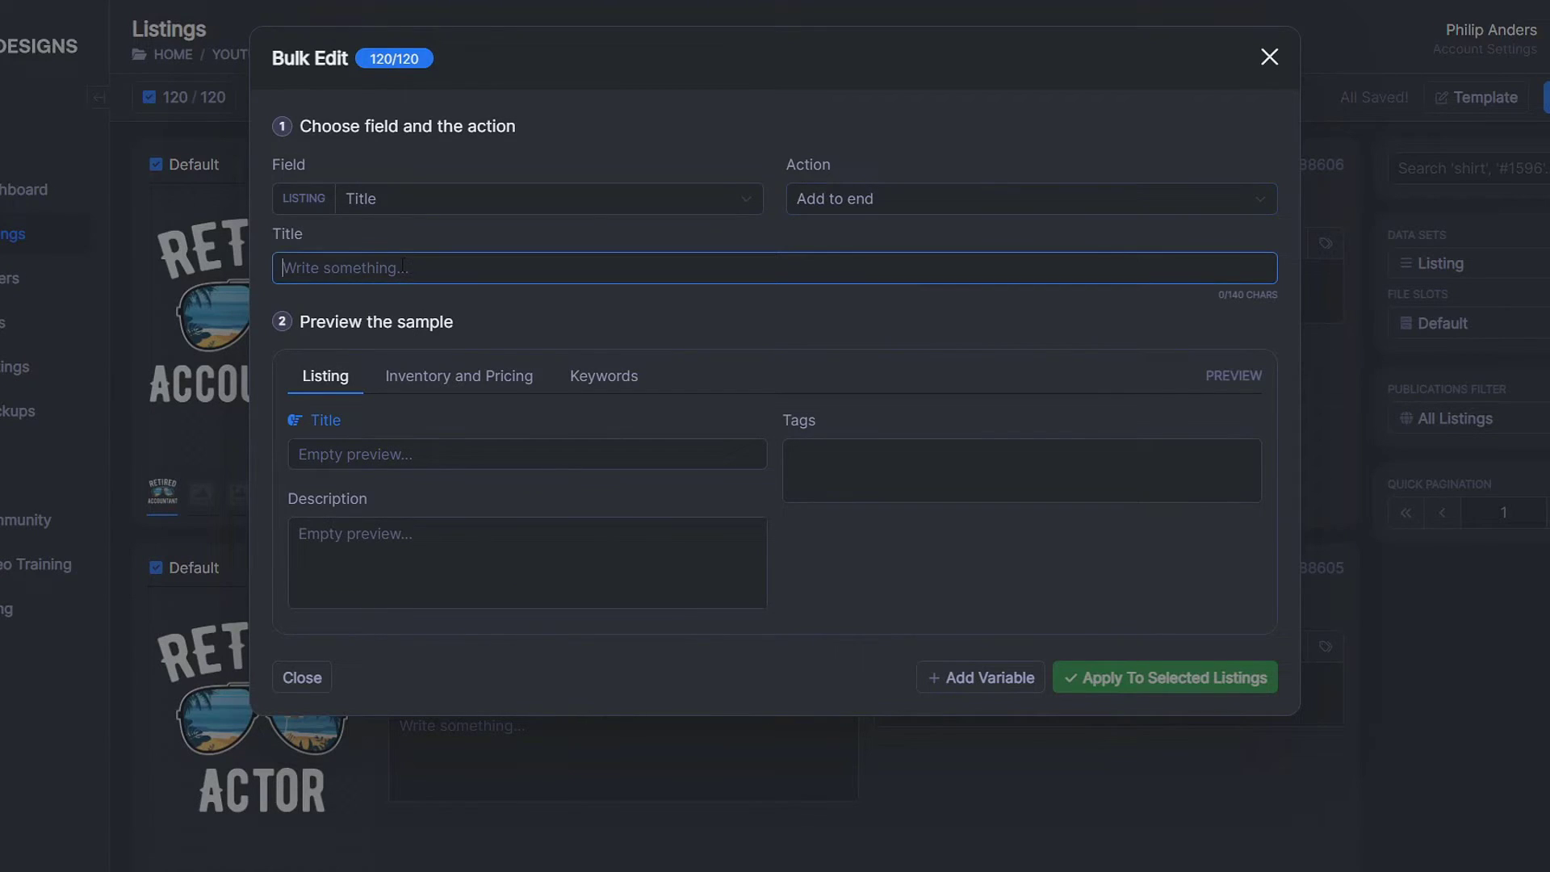
text(Retired)
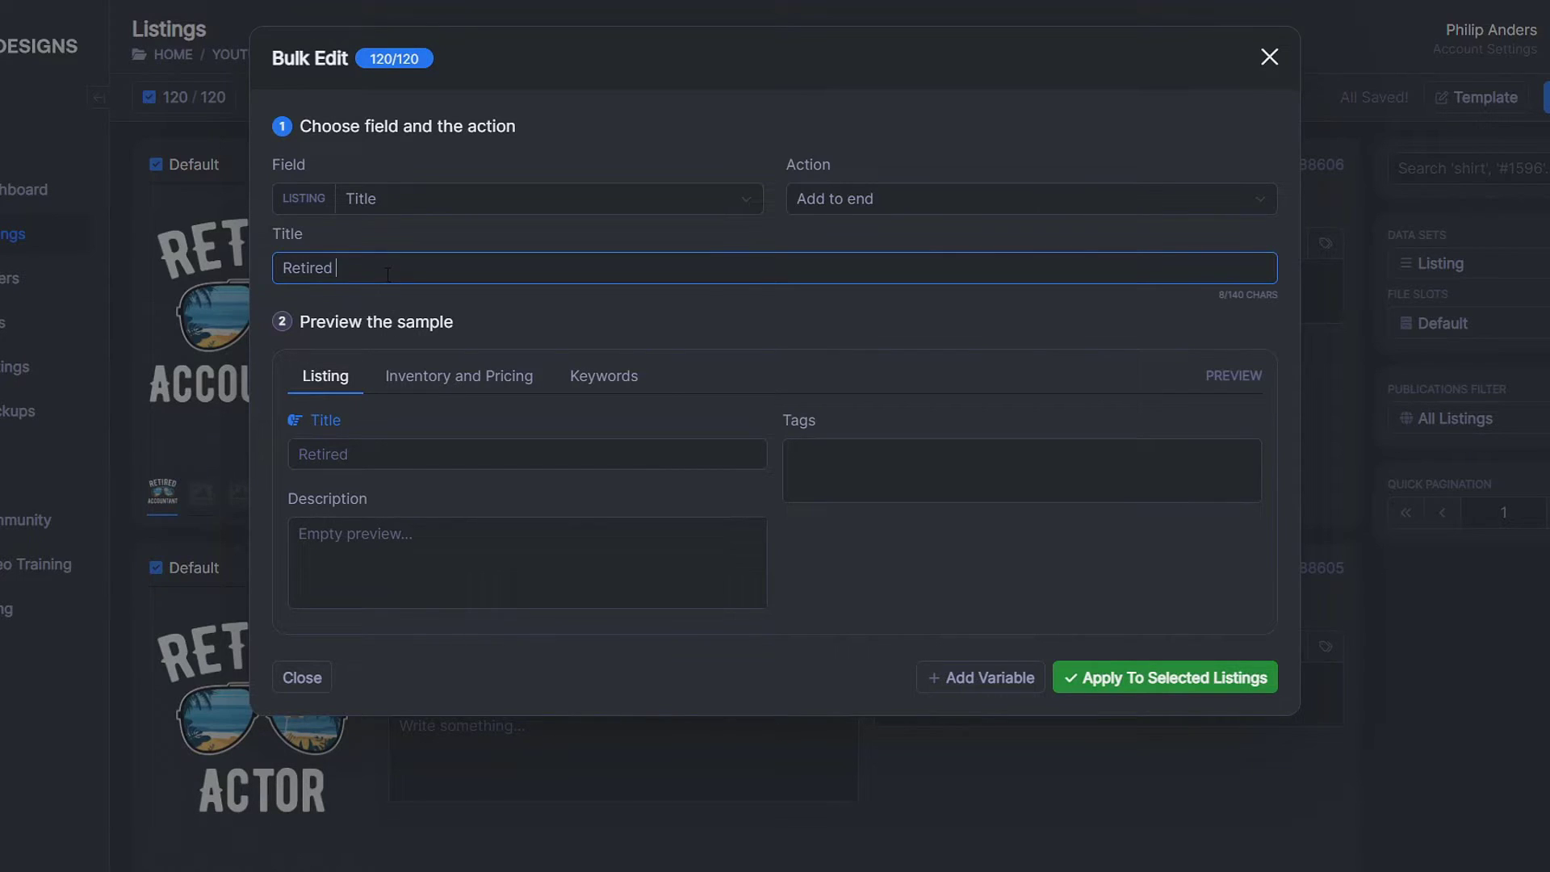
click(945, 677)
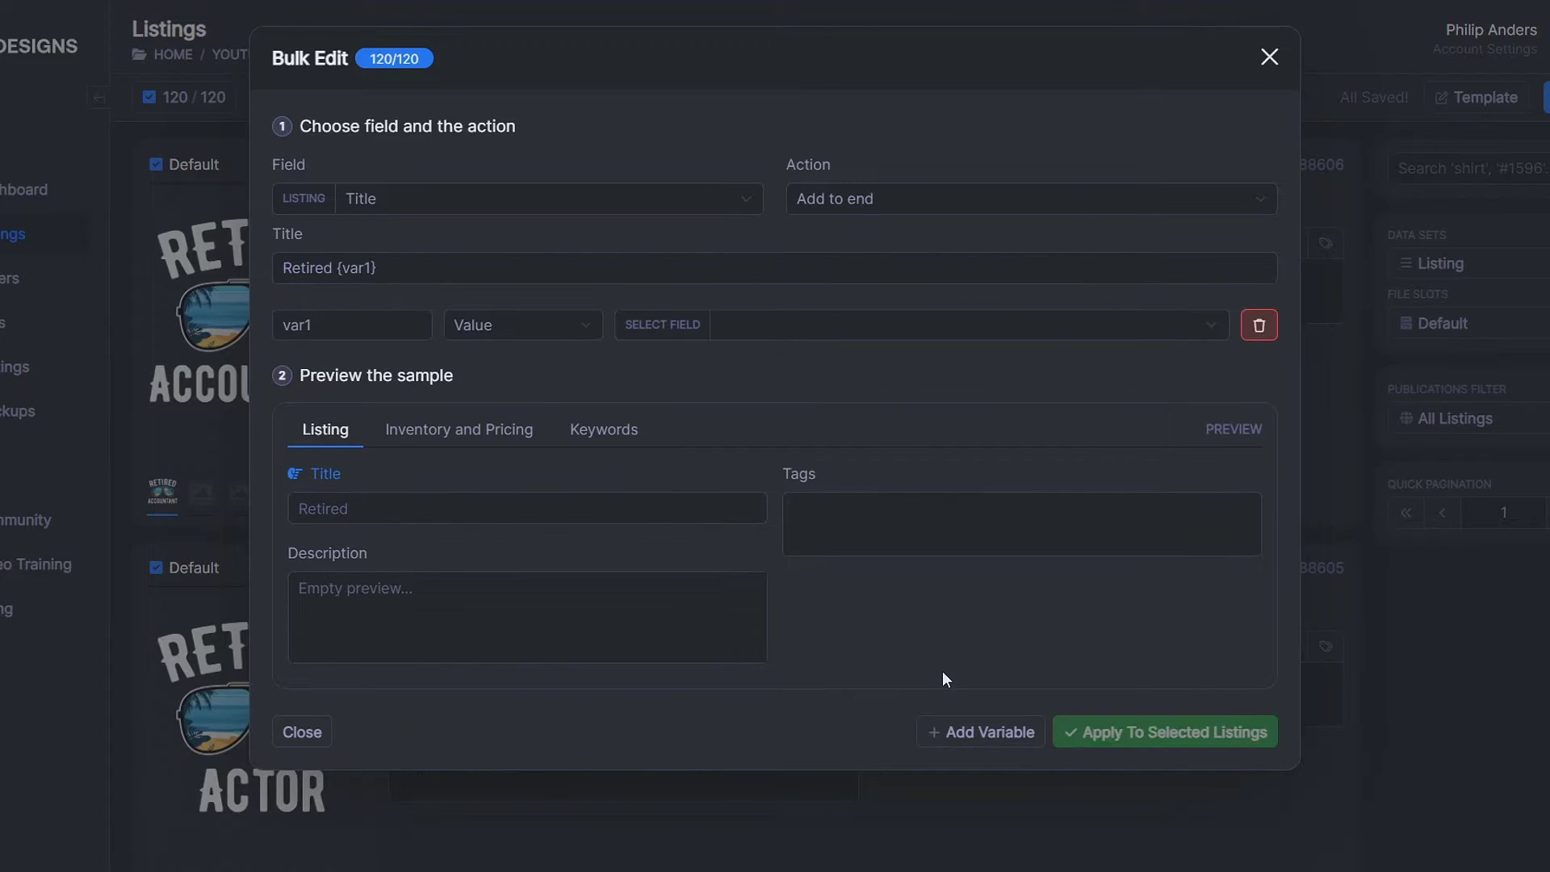
click(510, 329)
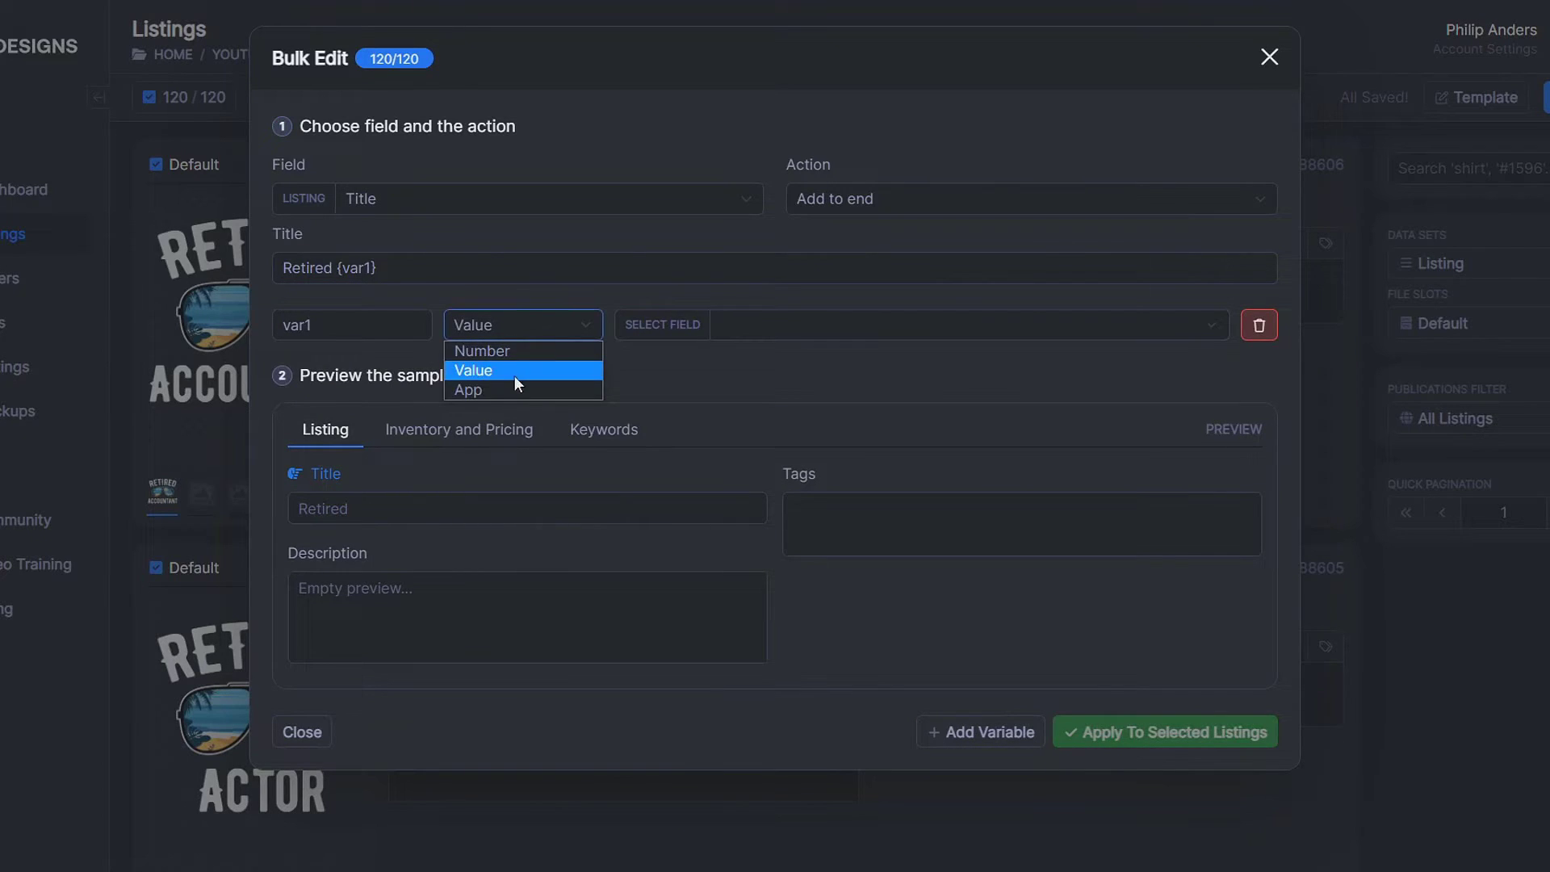
click(486, 394)
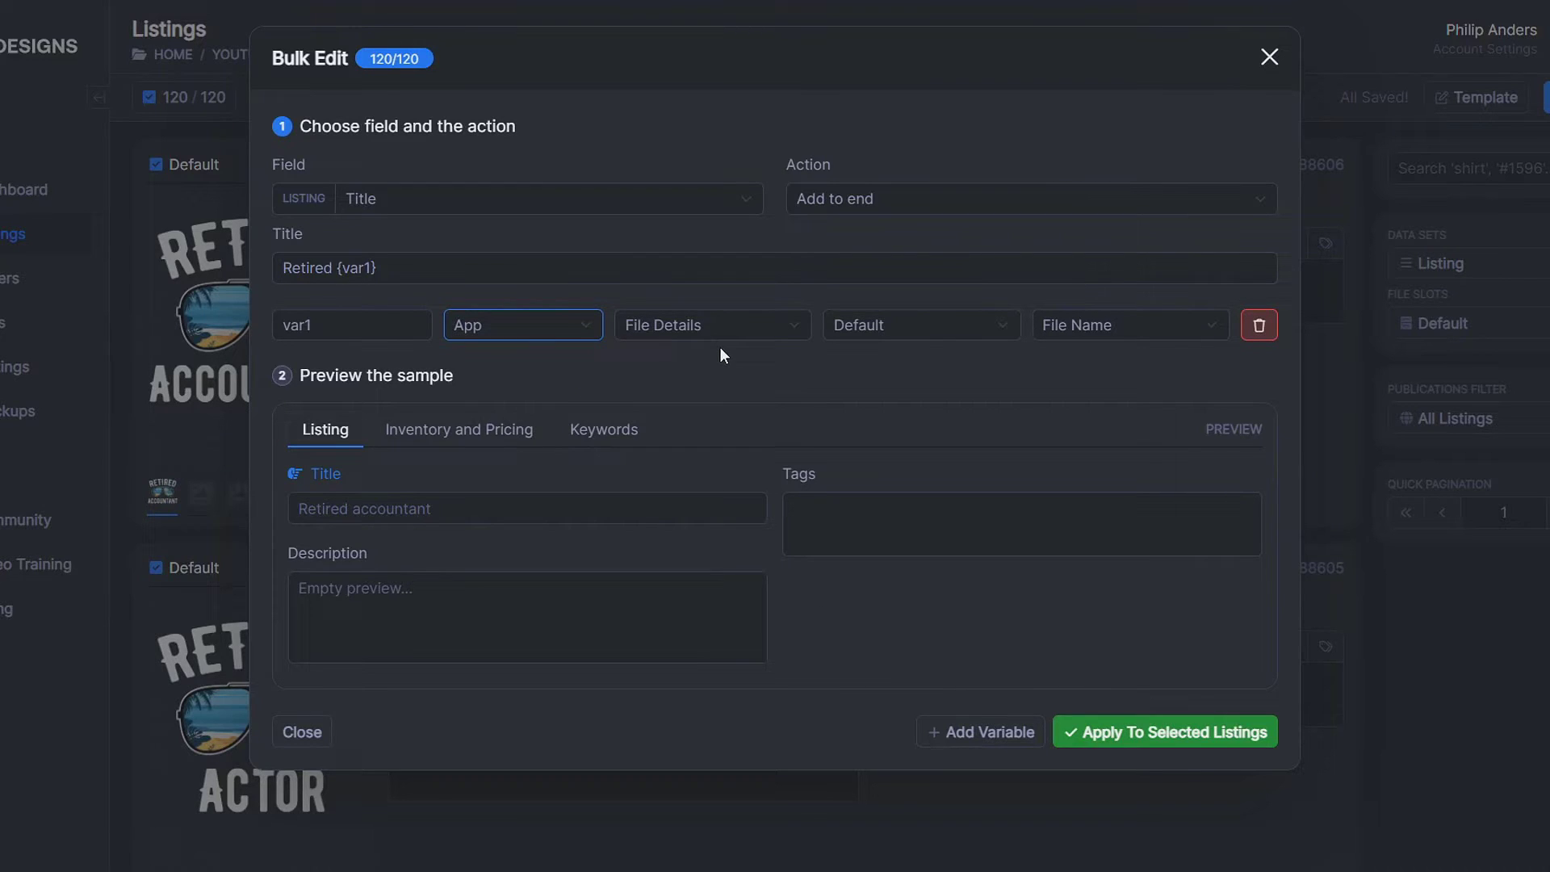
Step: Append "Retirement Gift T-shirt Hoodie" to the bulk title after the var1 variable
click(497, 270)
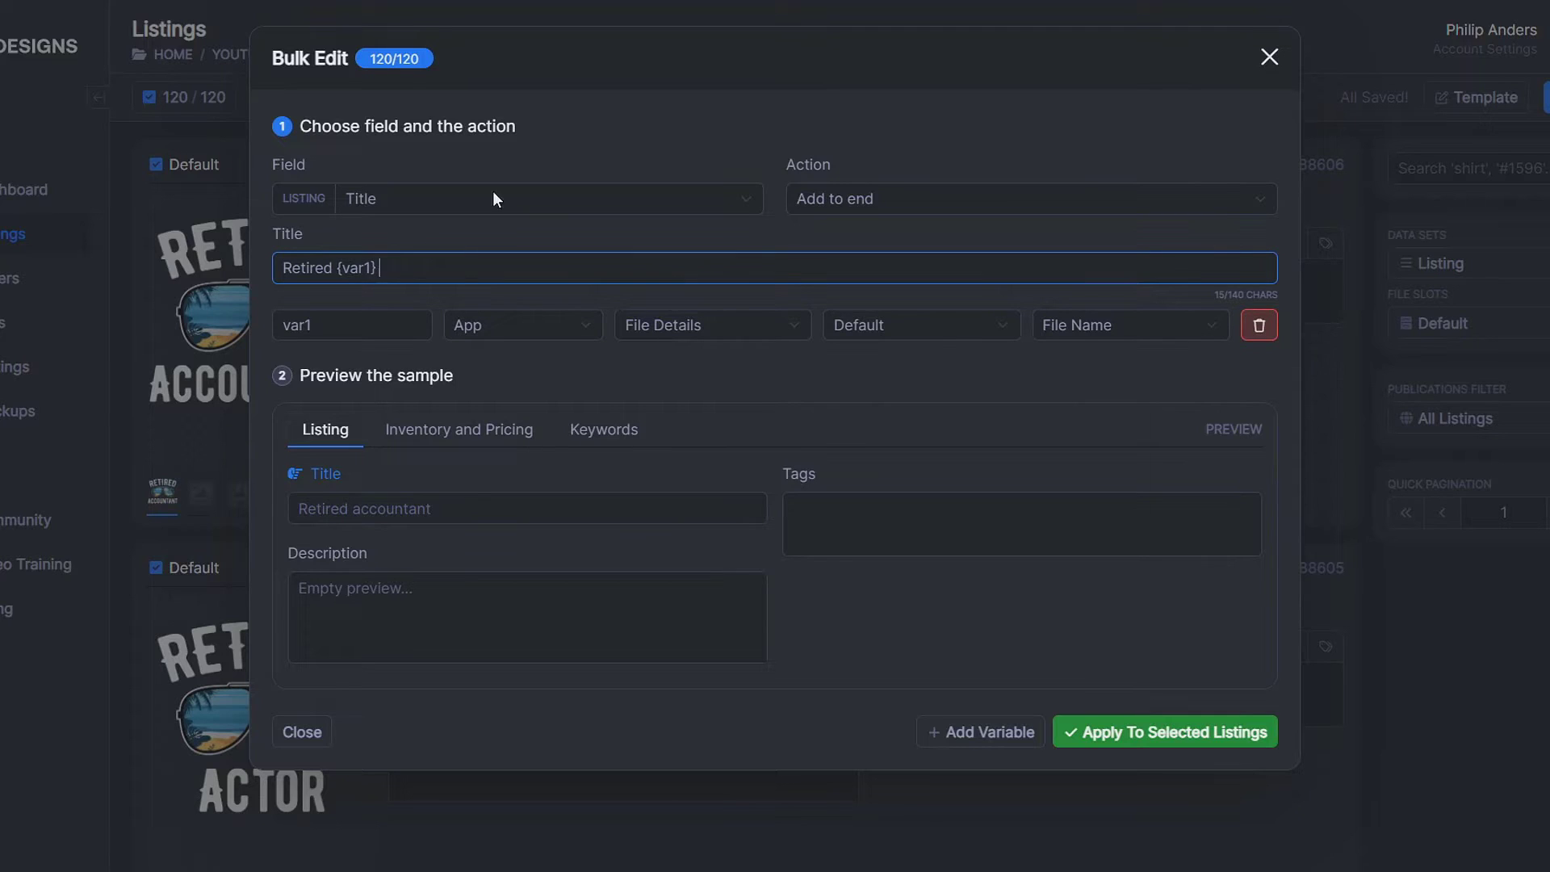
text(Retirem)
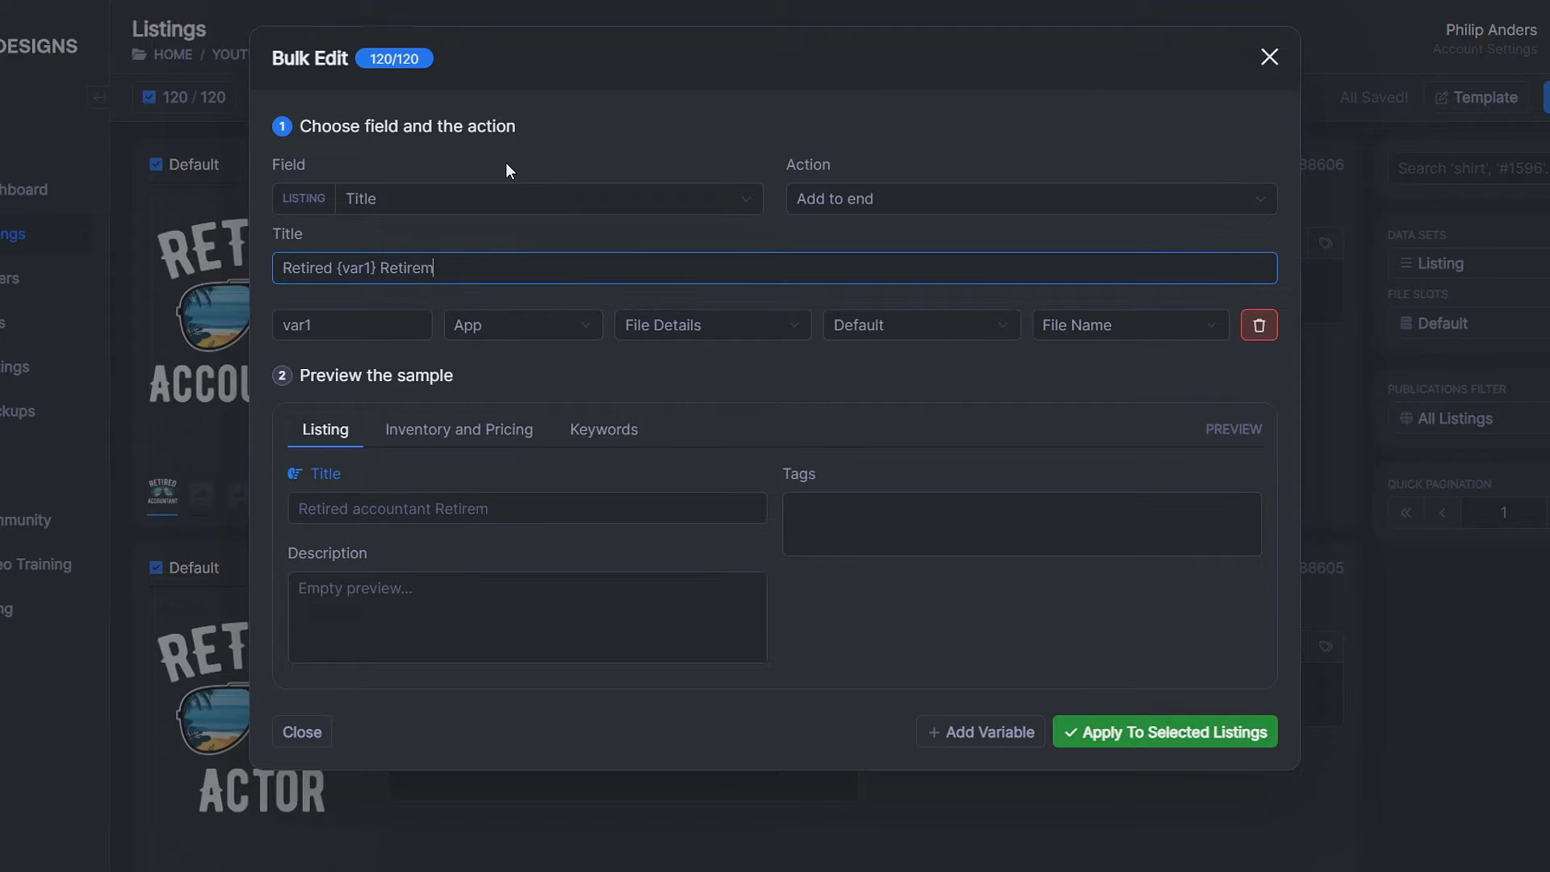
text(ent Gift T-shirt Hoodie)
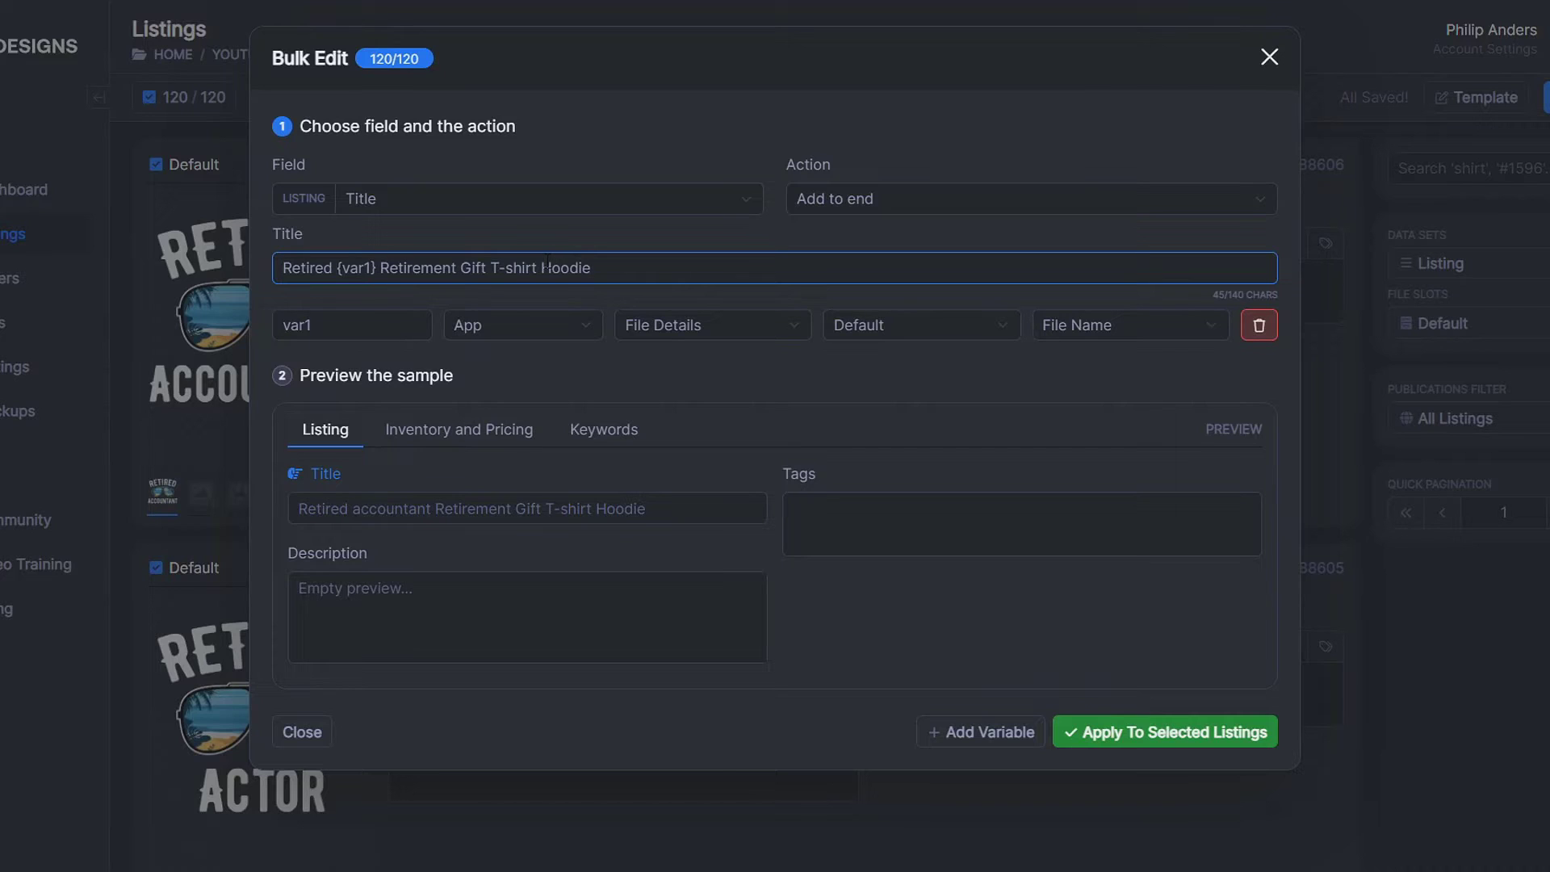
text(Sweatshirt )
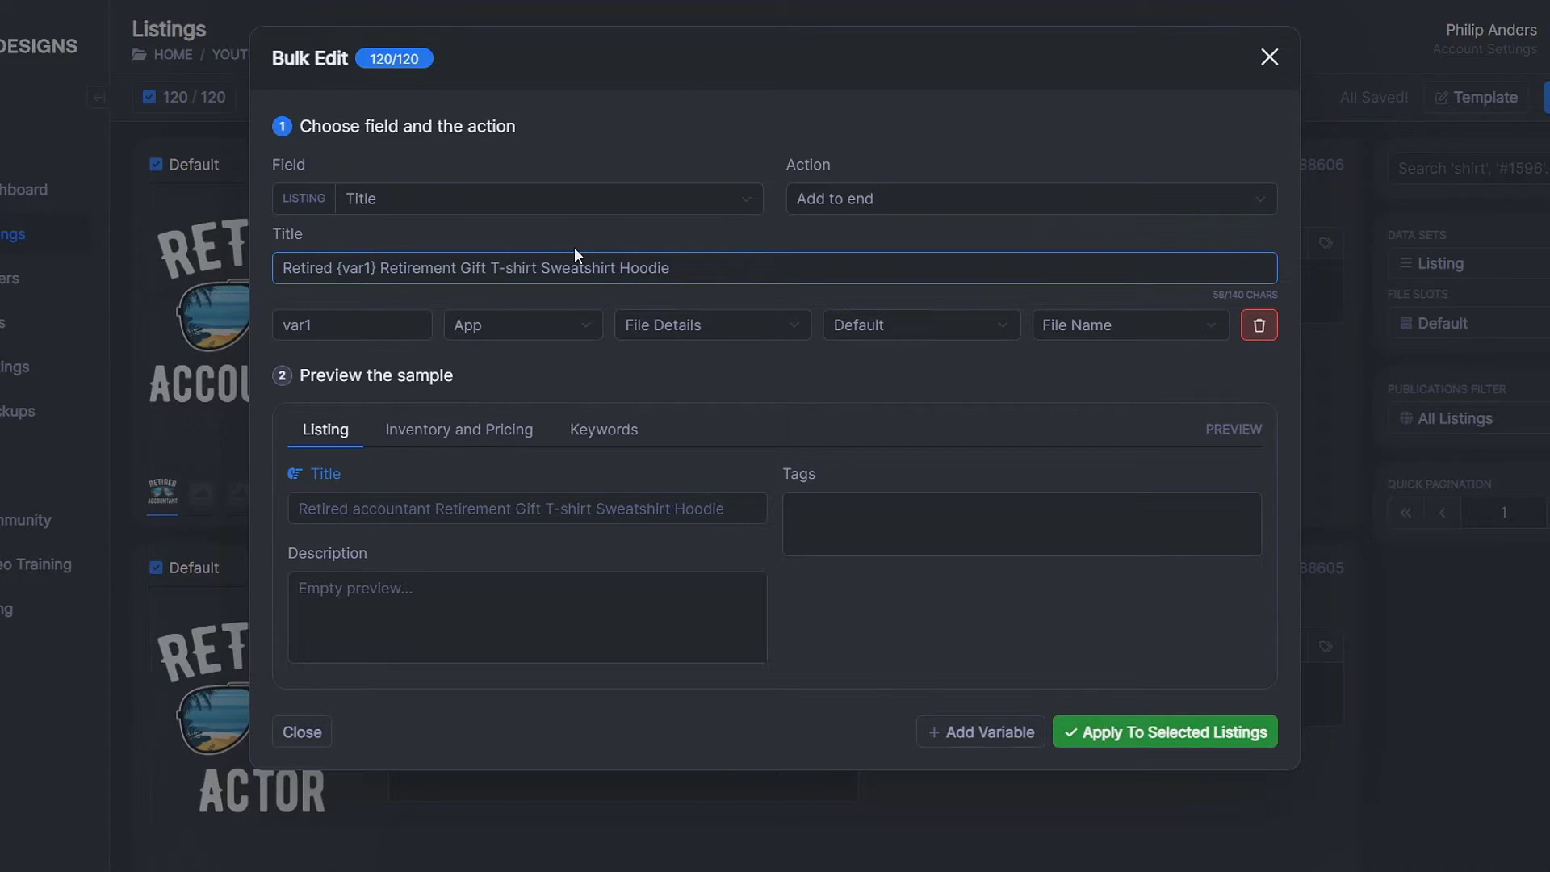
text(Tank Top)
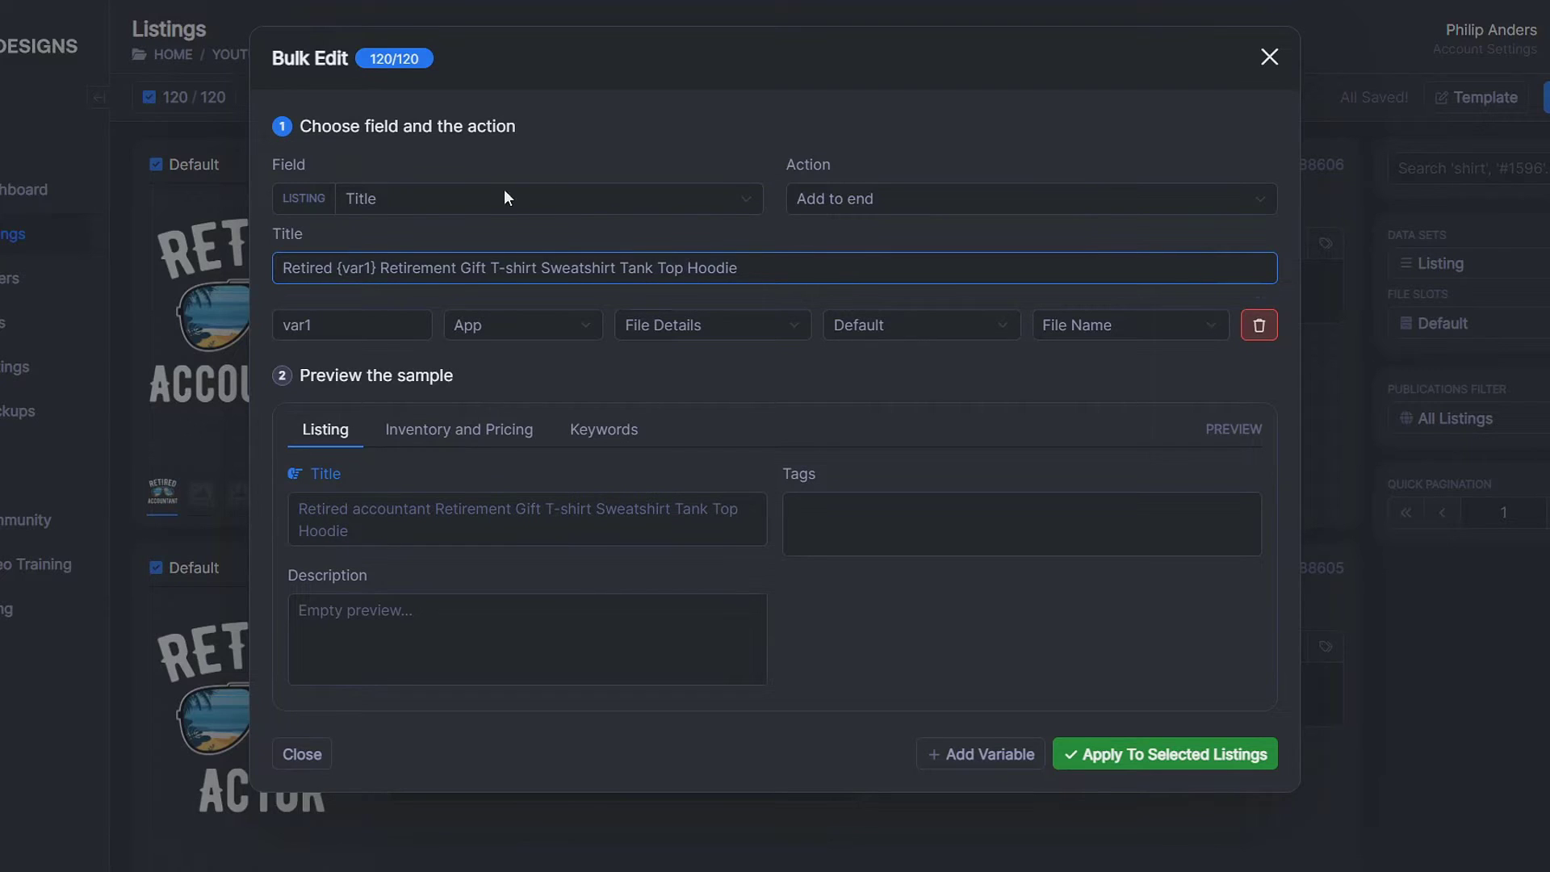
drag(685, 269, 546, 278)
key(BackSpace)
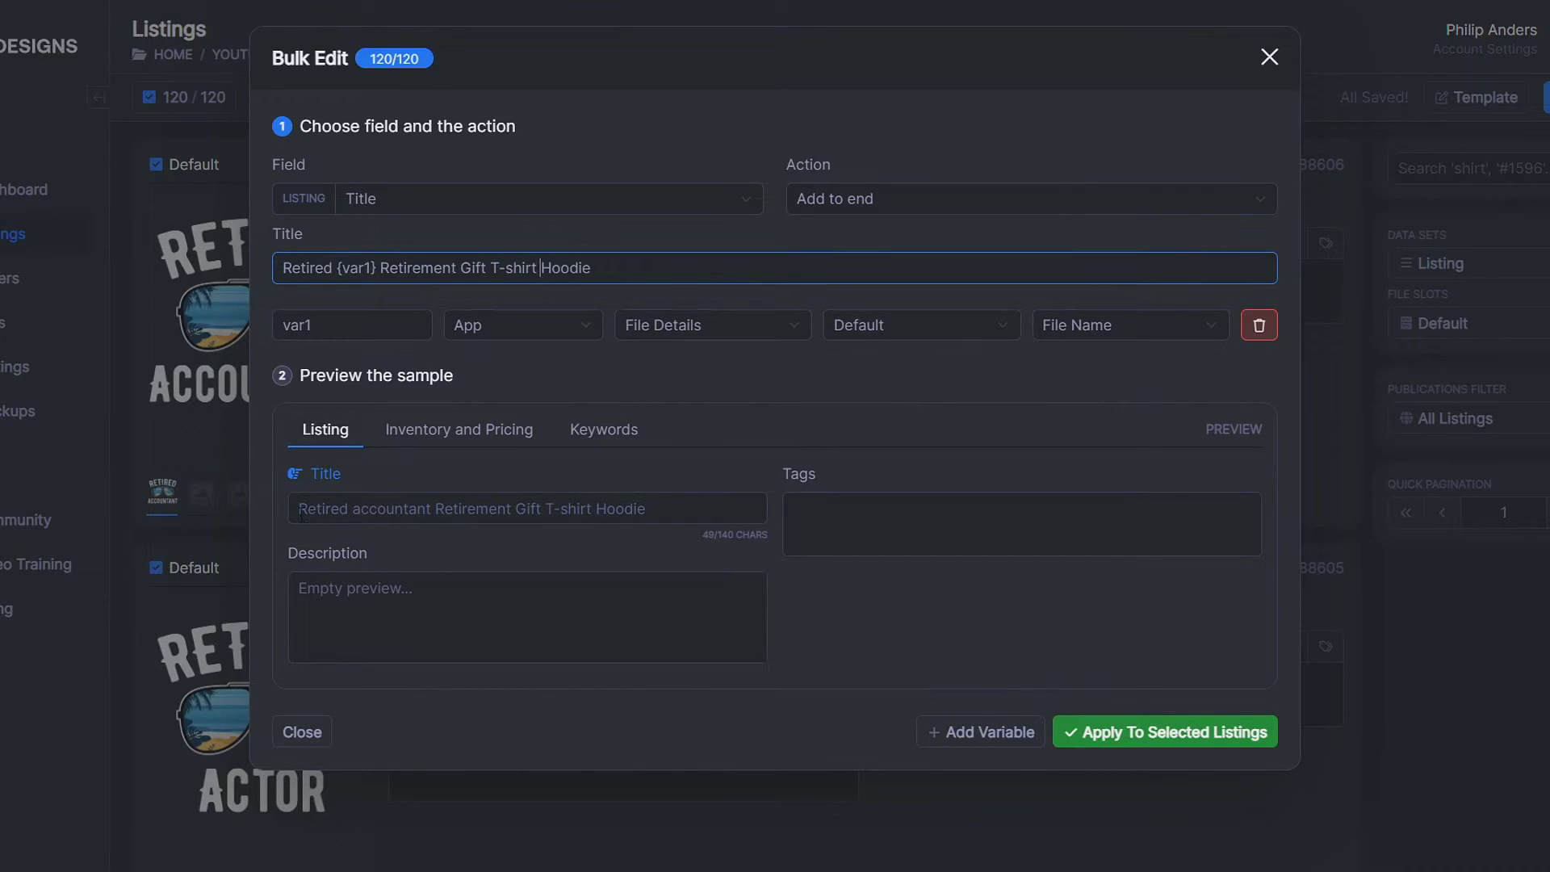
Step: Check the sample title in the preview and apply the bulk title to the selected listings
drag(300, 515, 731, 524)
click(677, 489)
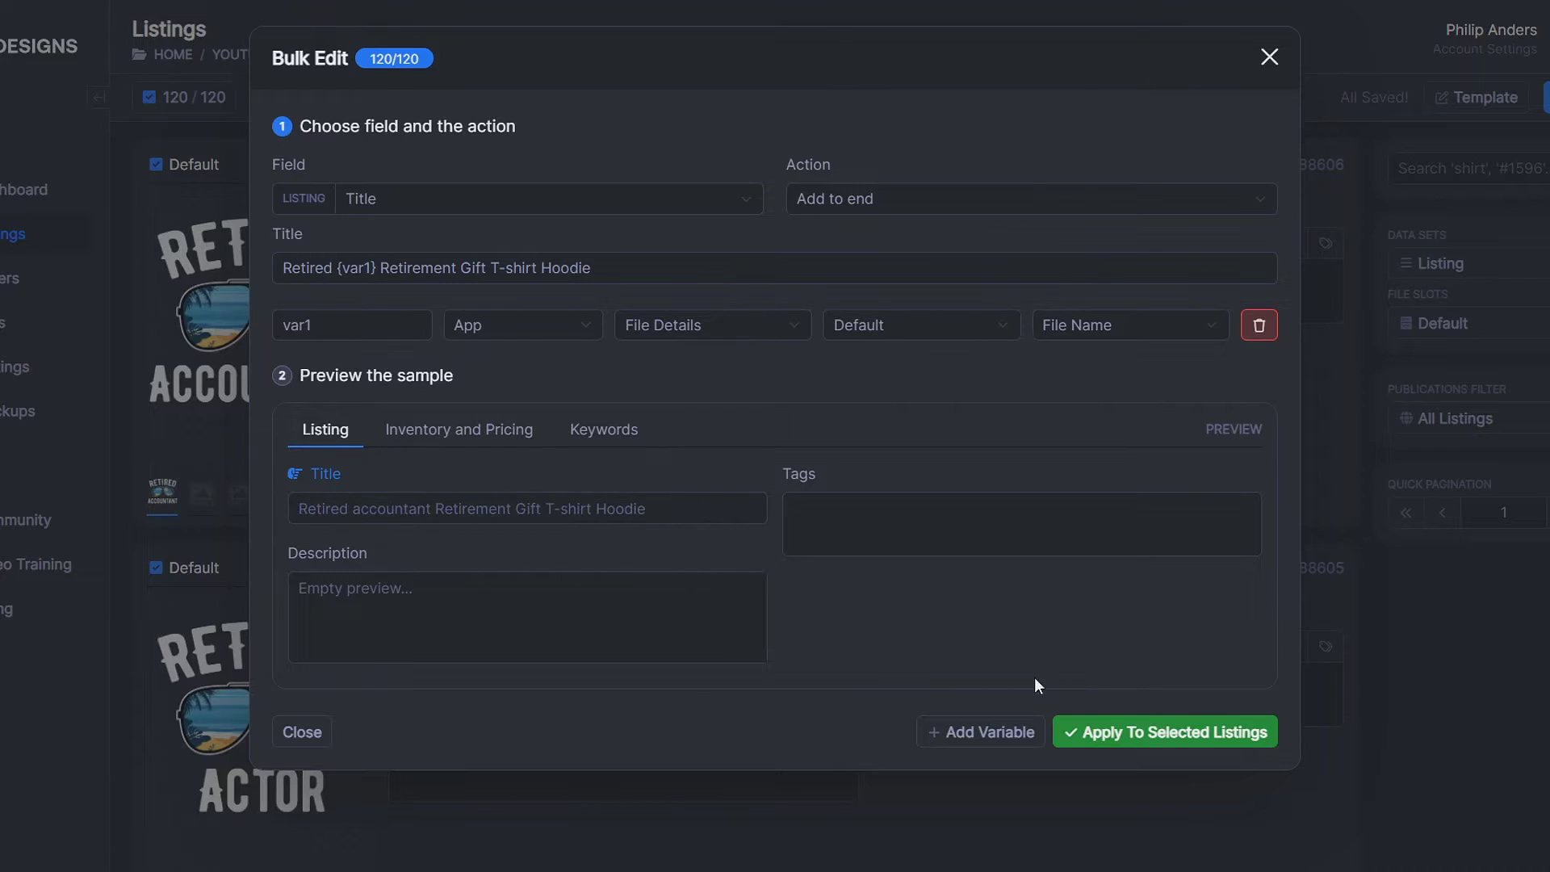
click(1149, 735)
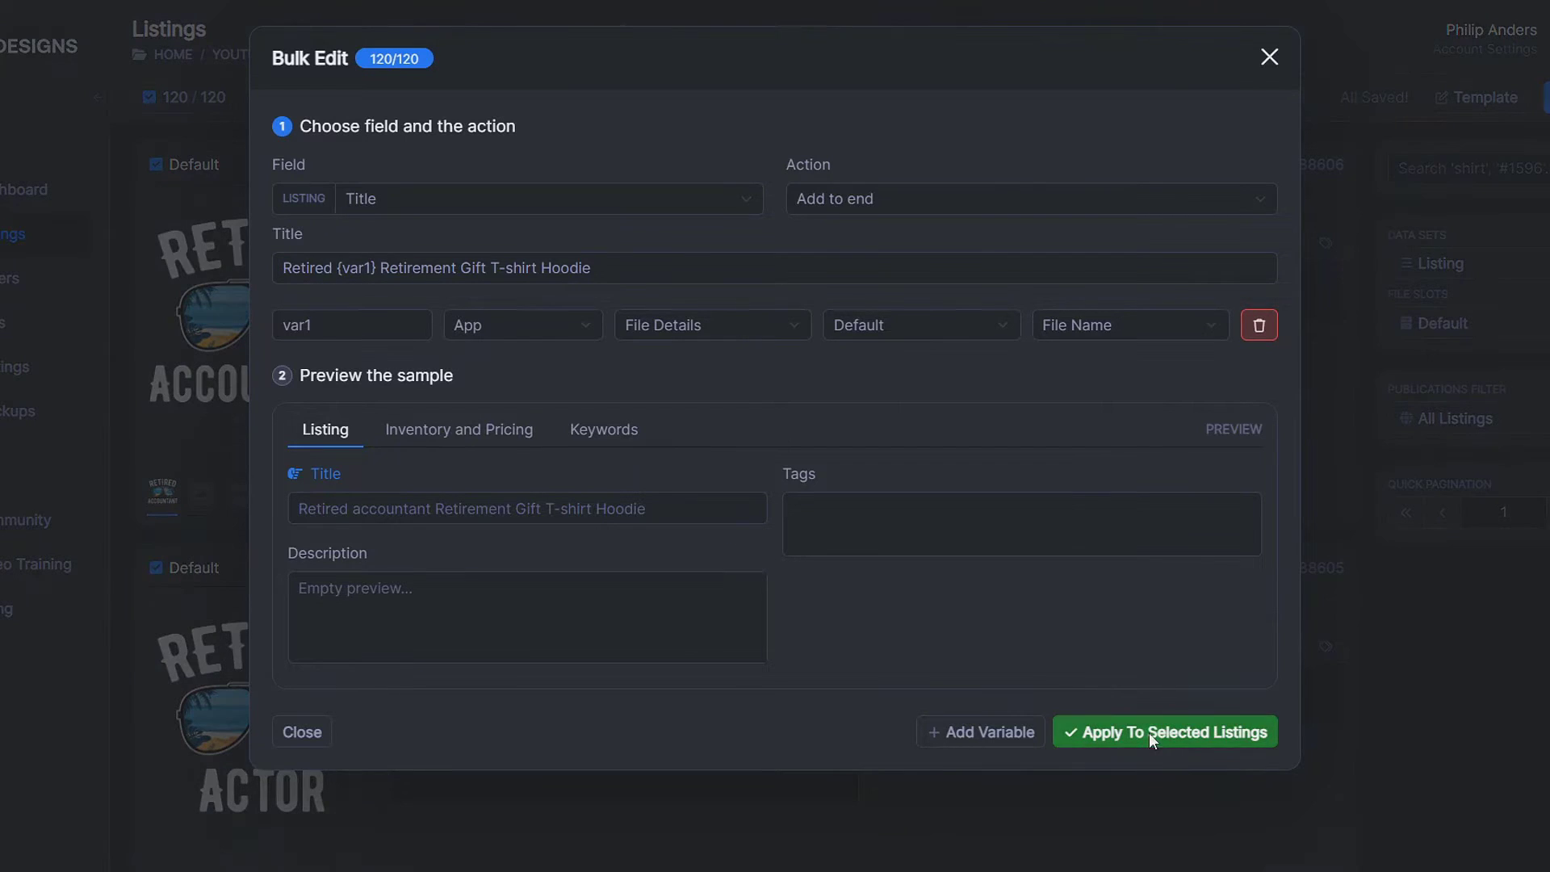
click(960, 177)
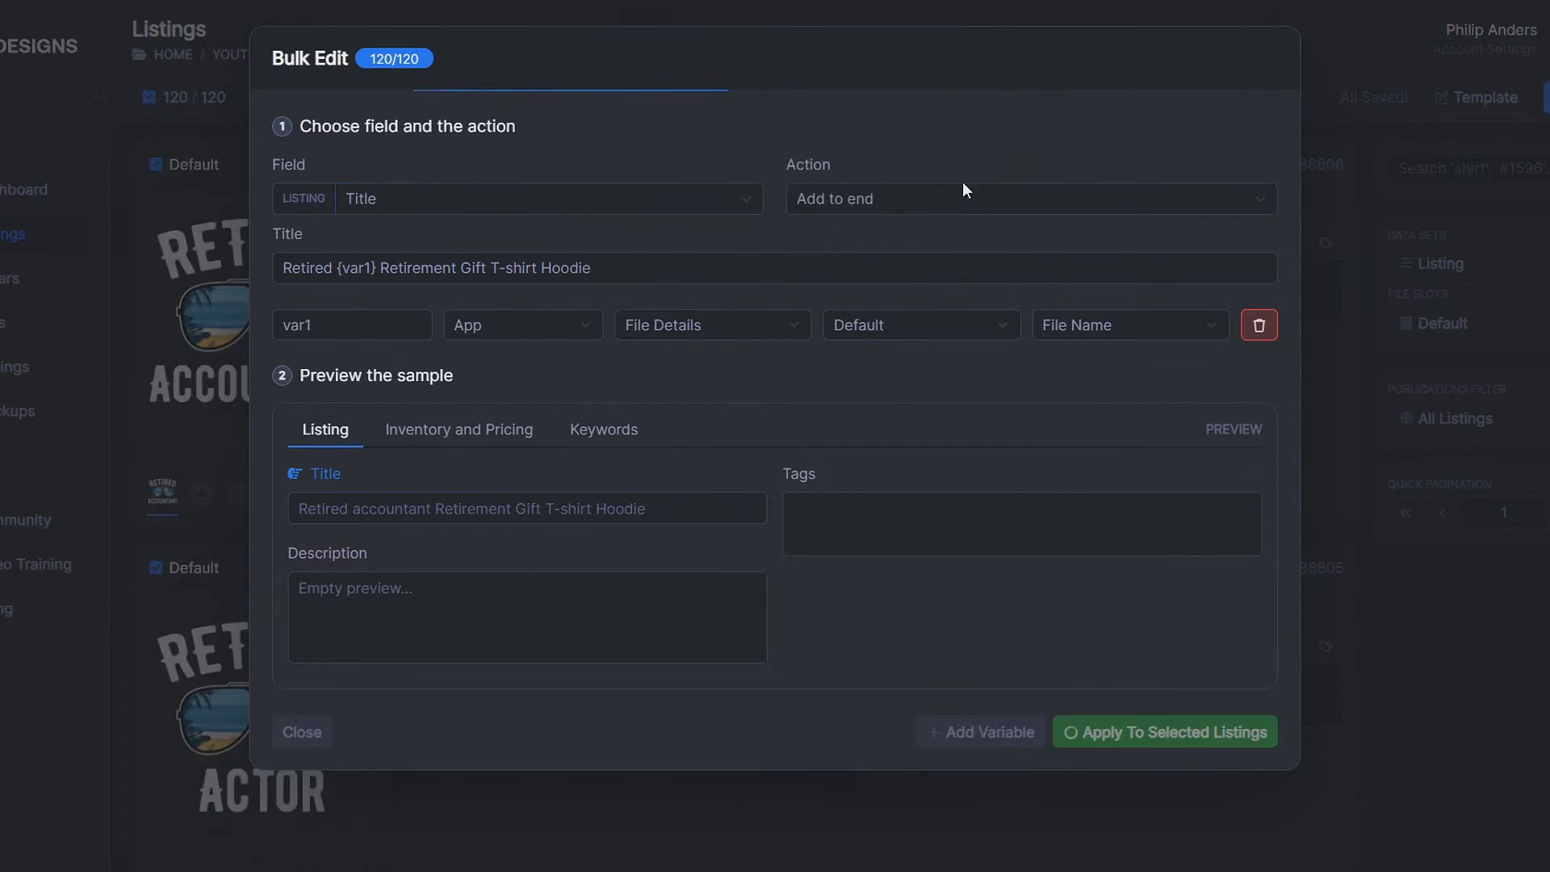
Step: Look through the listings in the Retired Job collection and check their bulk-edited titles
scroll(597, 462, down, 4)
scroll(580, 474, down, 7)
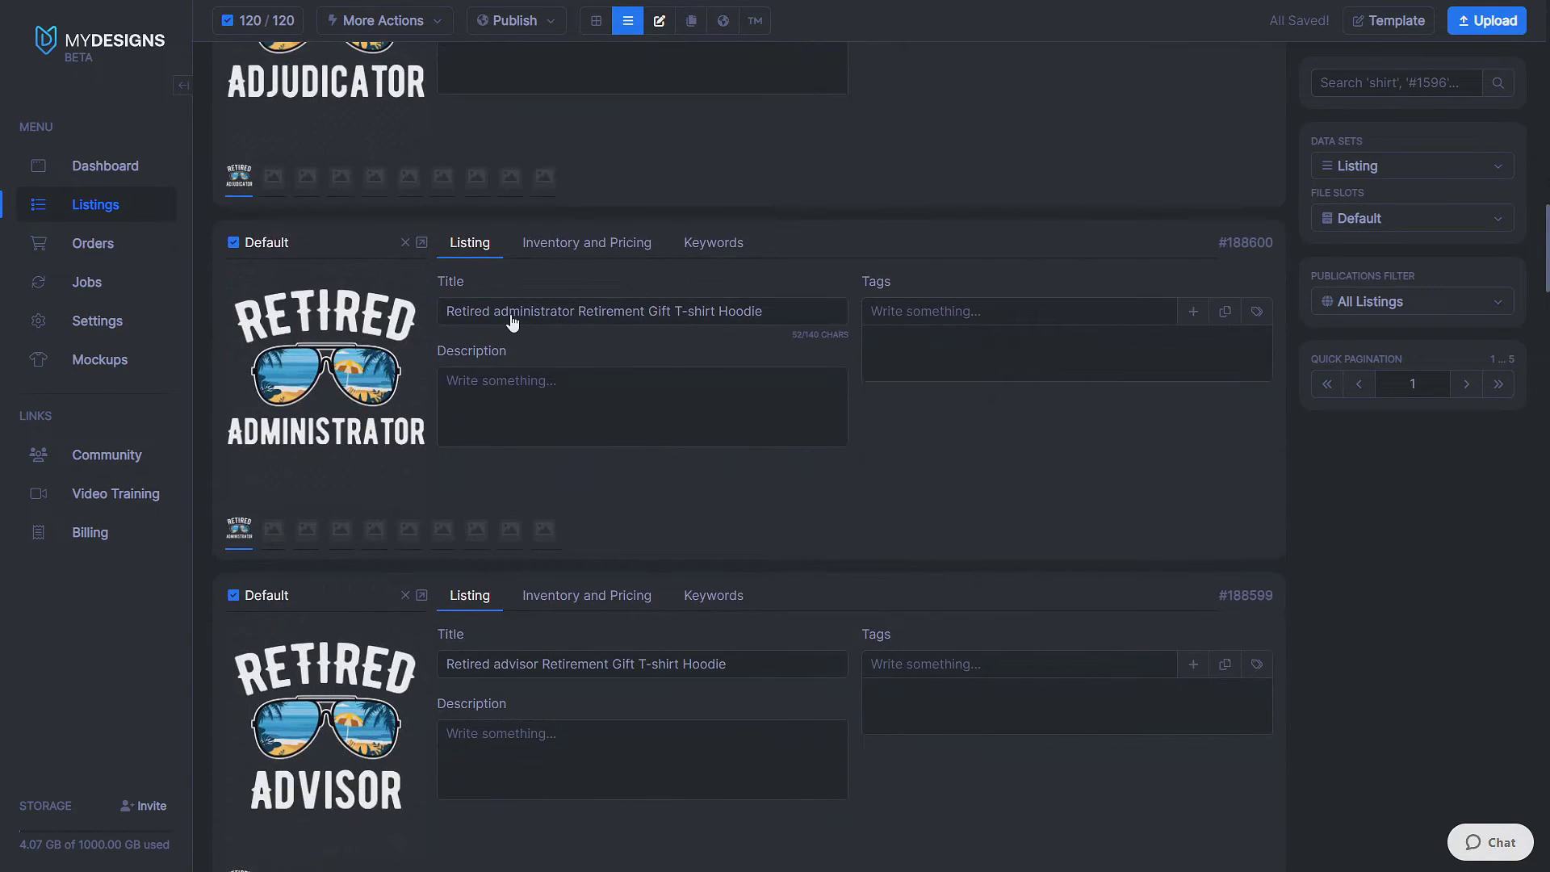
scroll(512, 321, down, 2)
click(515, 502)
triple_click(515, 502)
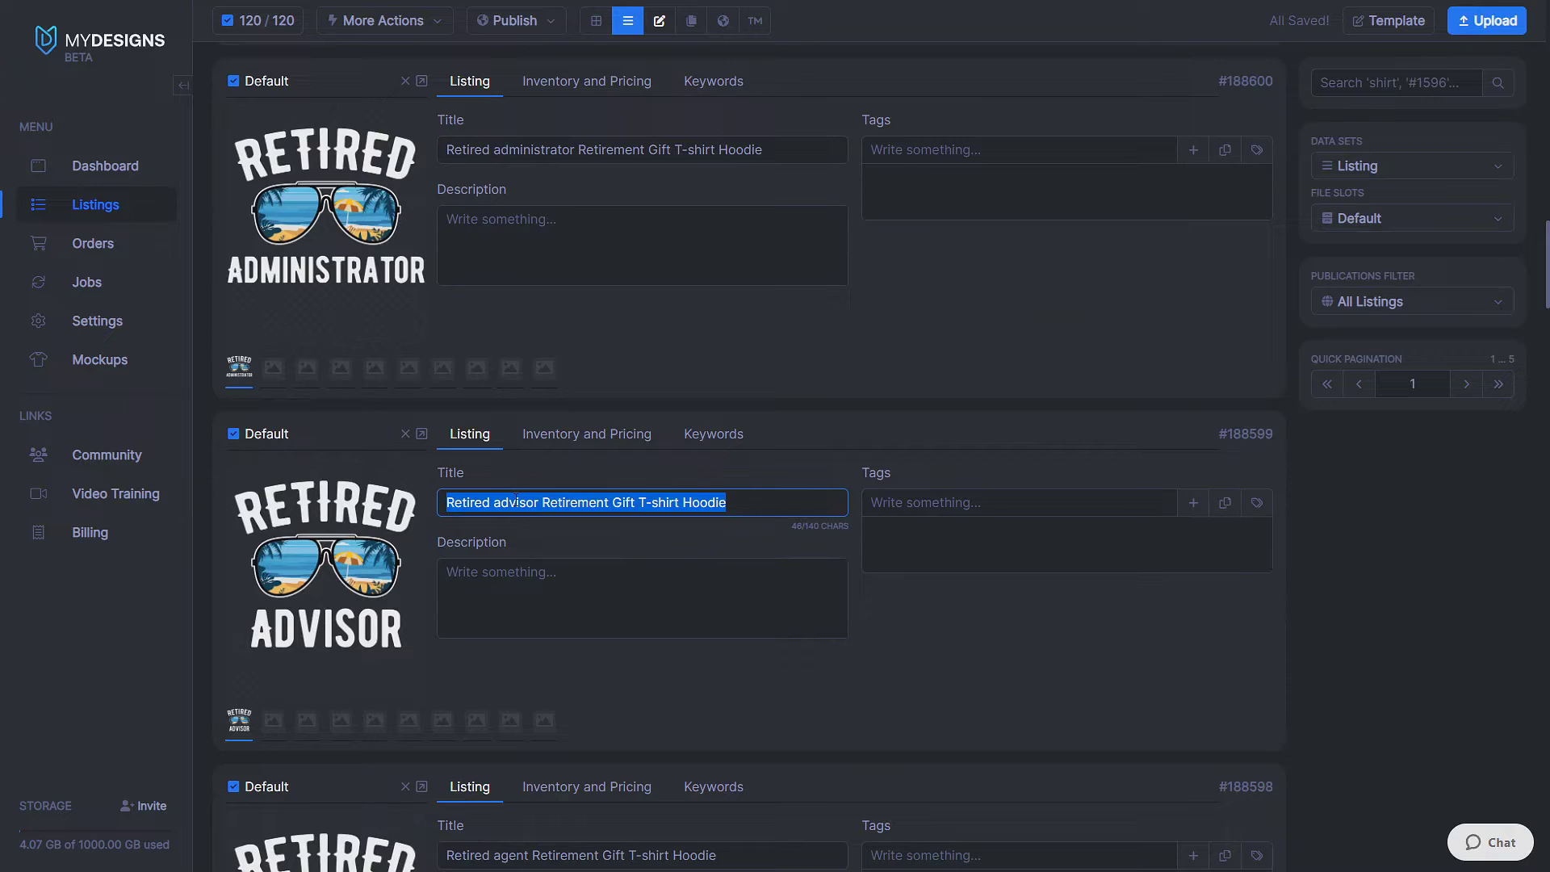
click(578, 367)
scroll(665, 446, up, 20)
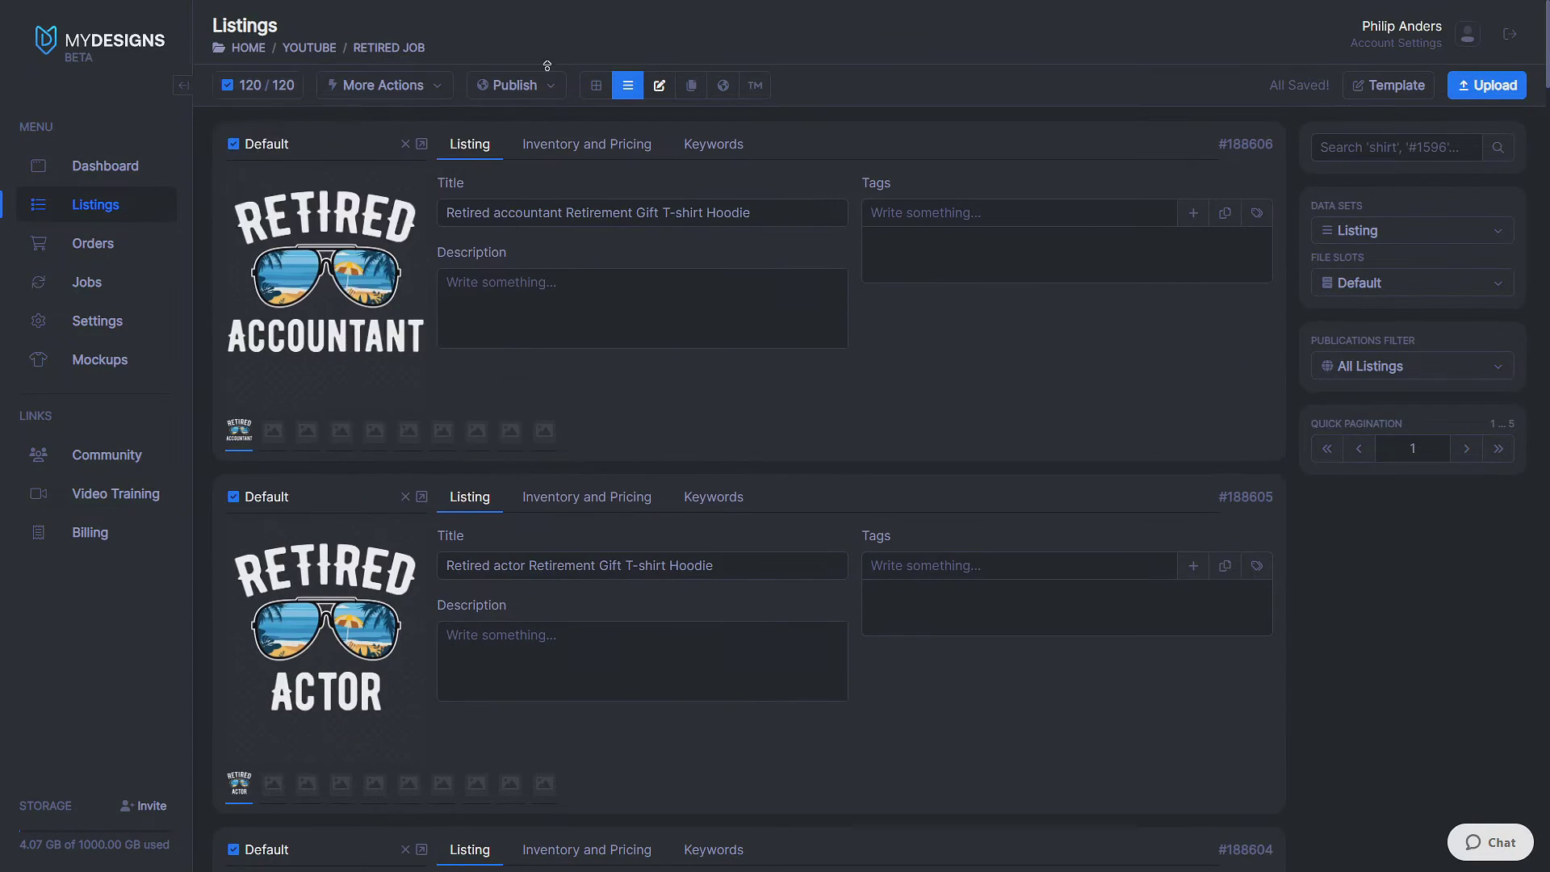
Step: Open bulk editing for the selected listings, look at the Description and Tags fields, and leave without applying anything
click(384, 85)
click(416, 149)
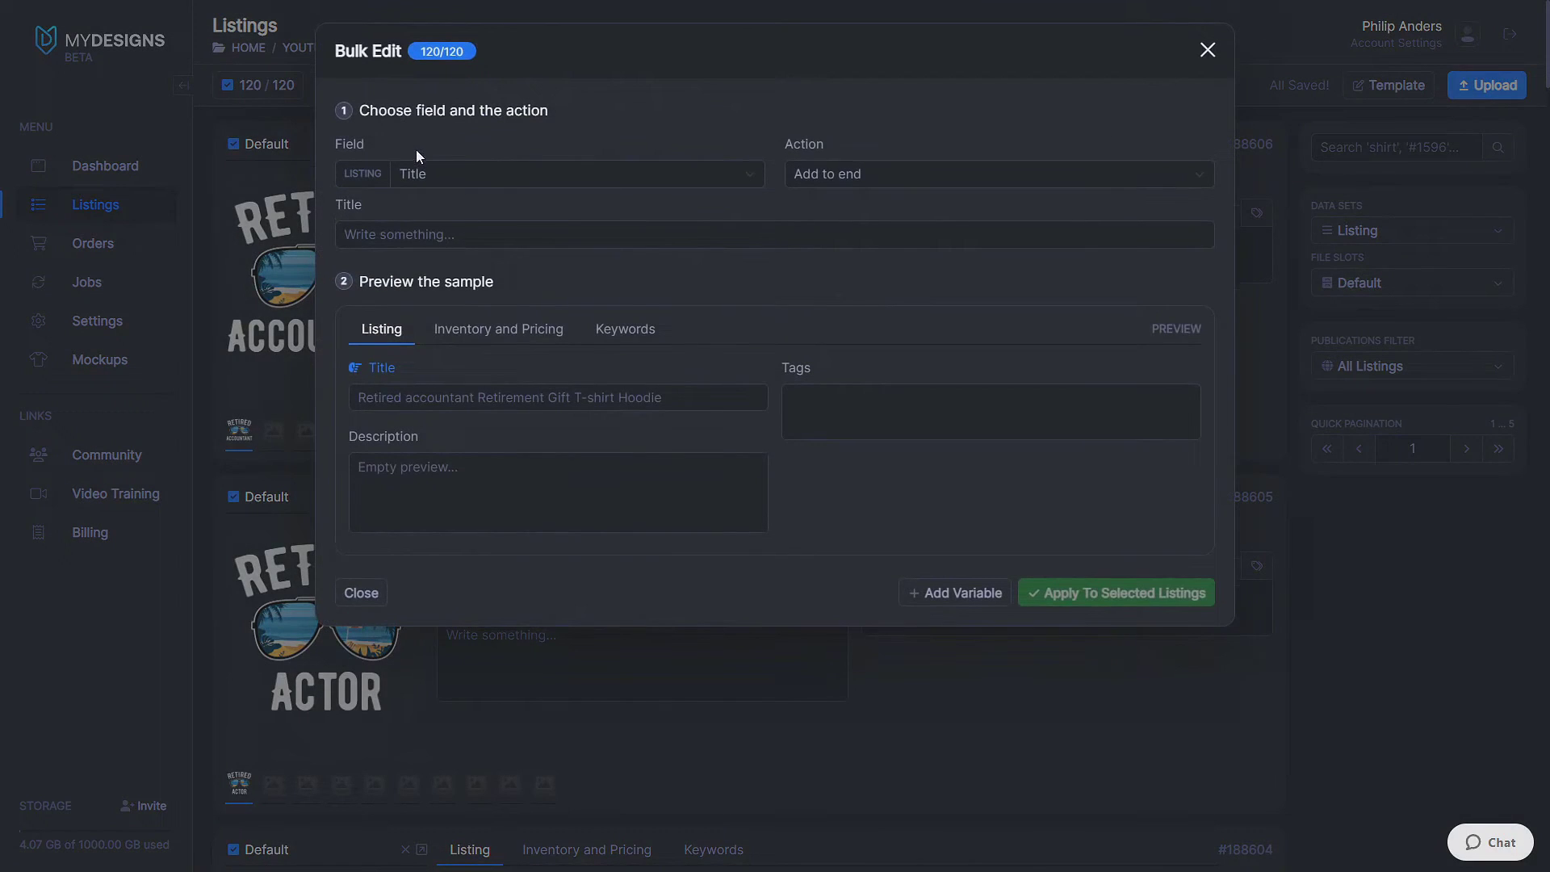
click(494, 171)
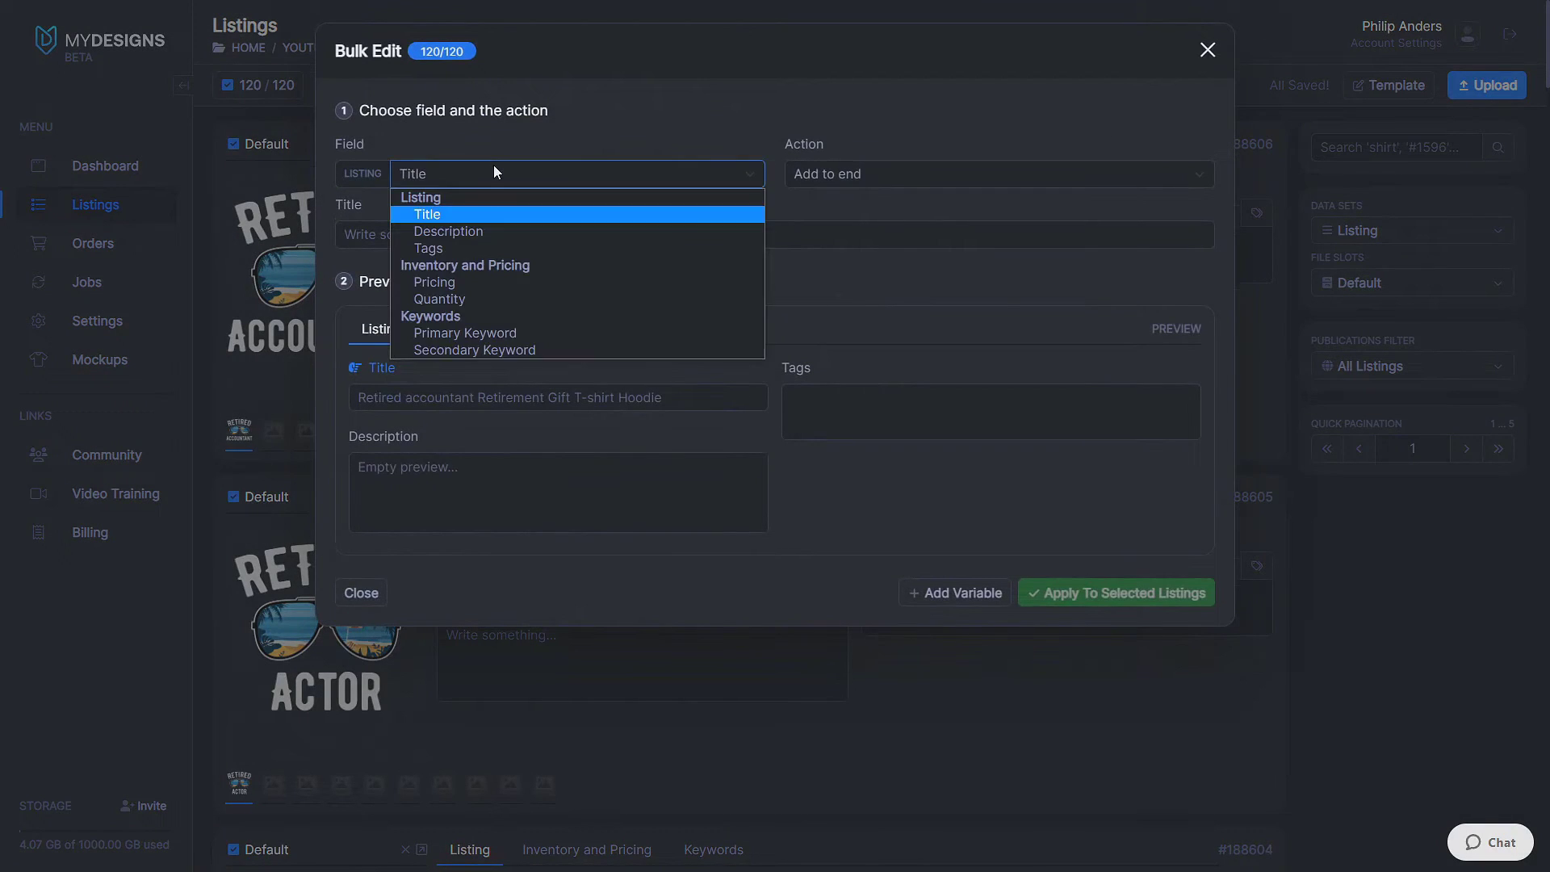
click(483, 230)
click(496, 249)
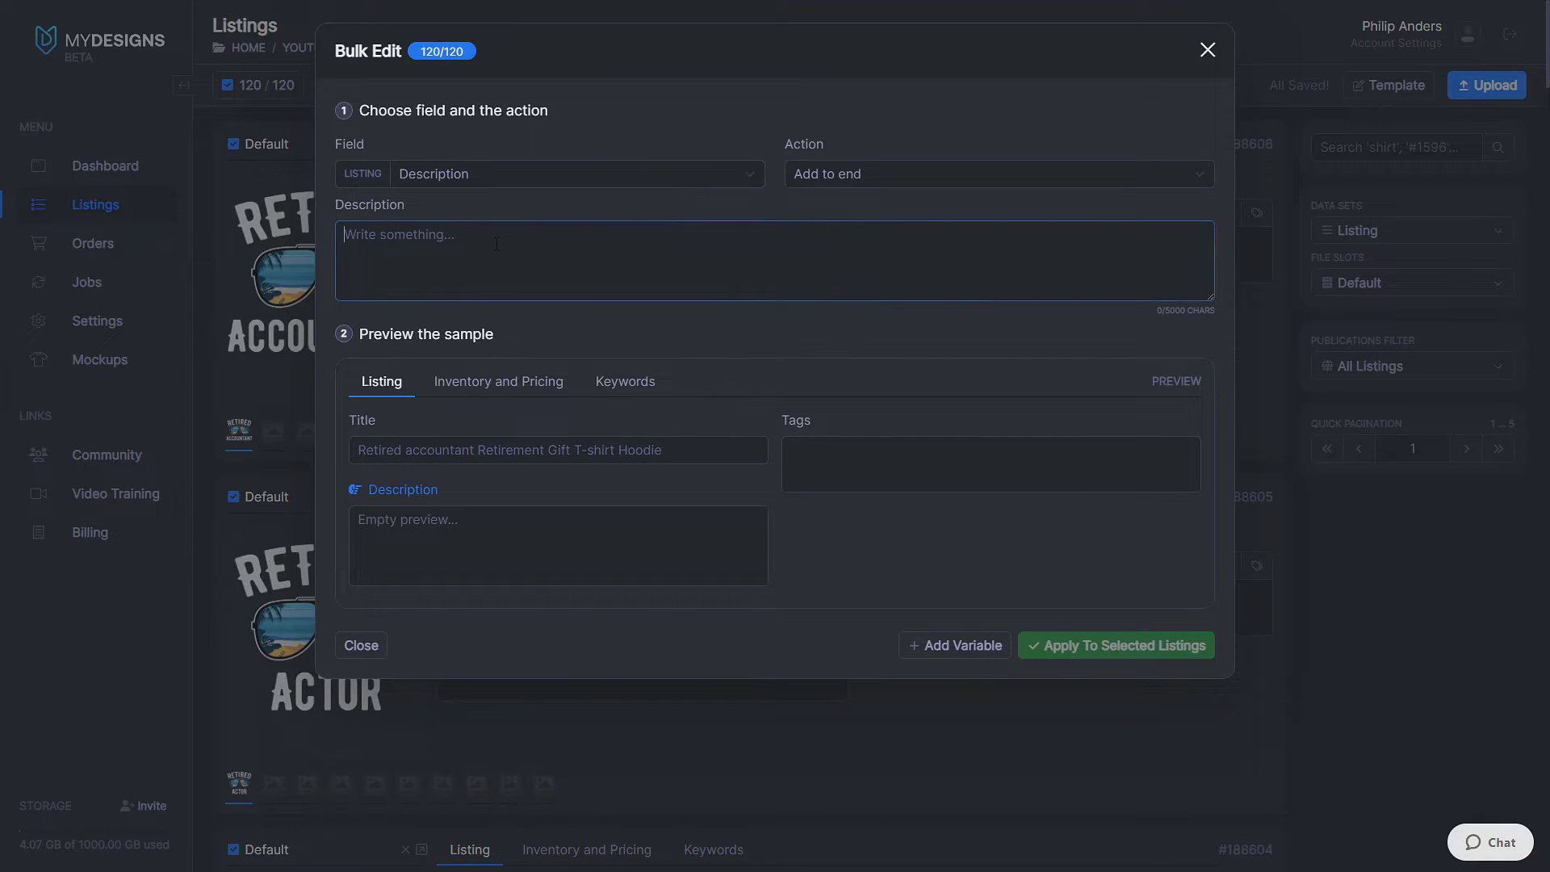
click(462, 181)
click(473, 249)
key(Escape)
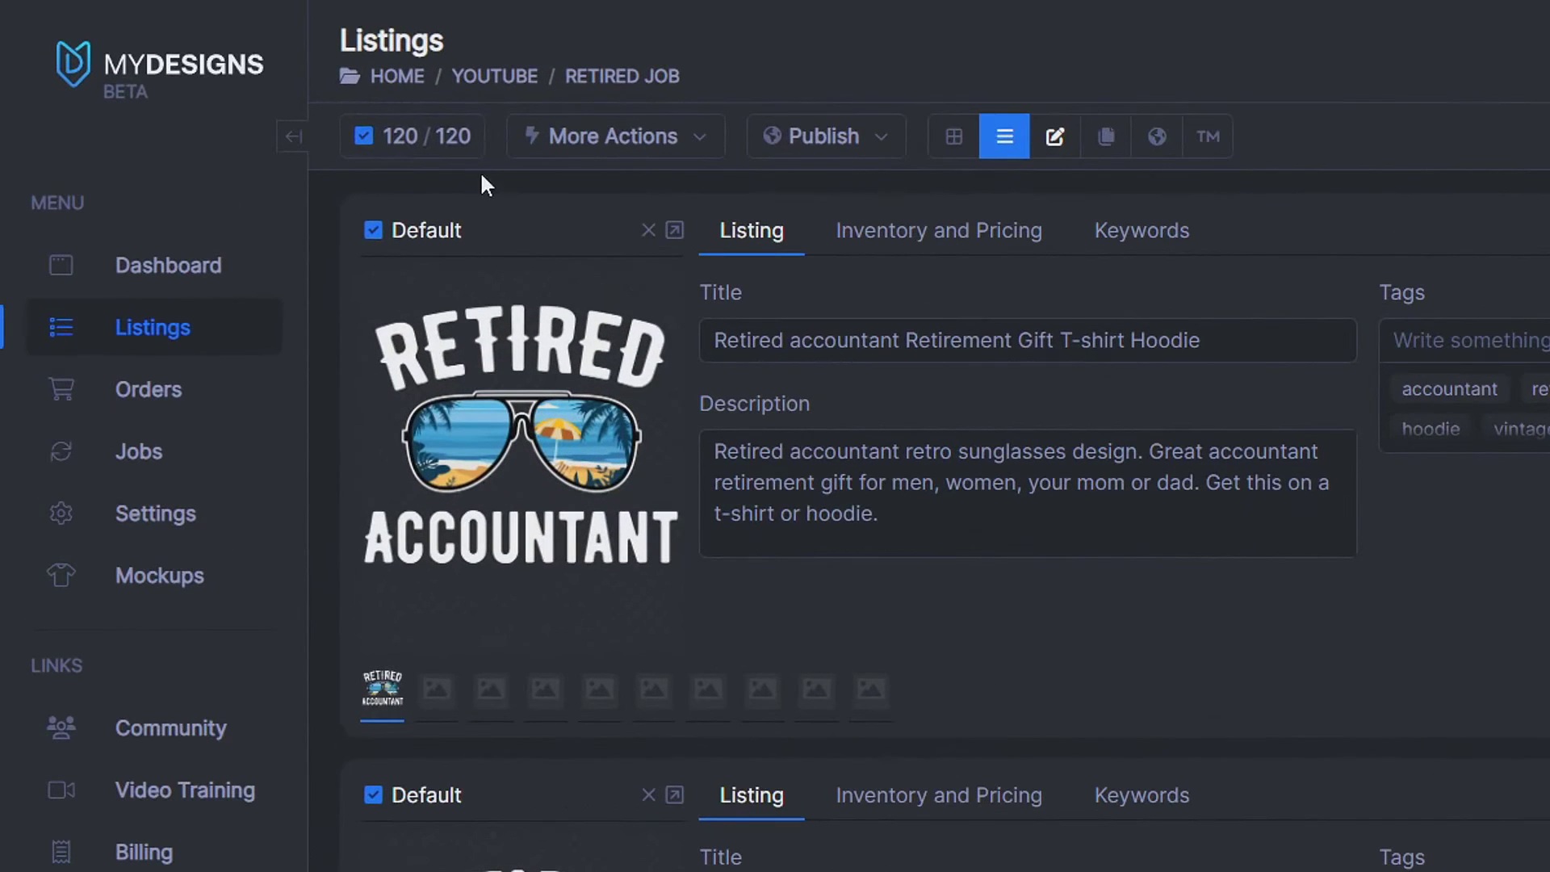
Step: Select all listings in the Retired Job collection and open mockup creation for them
click(422, 139)
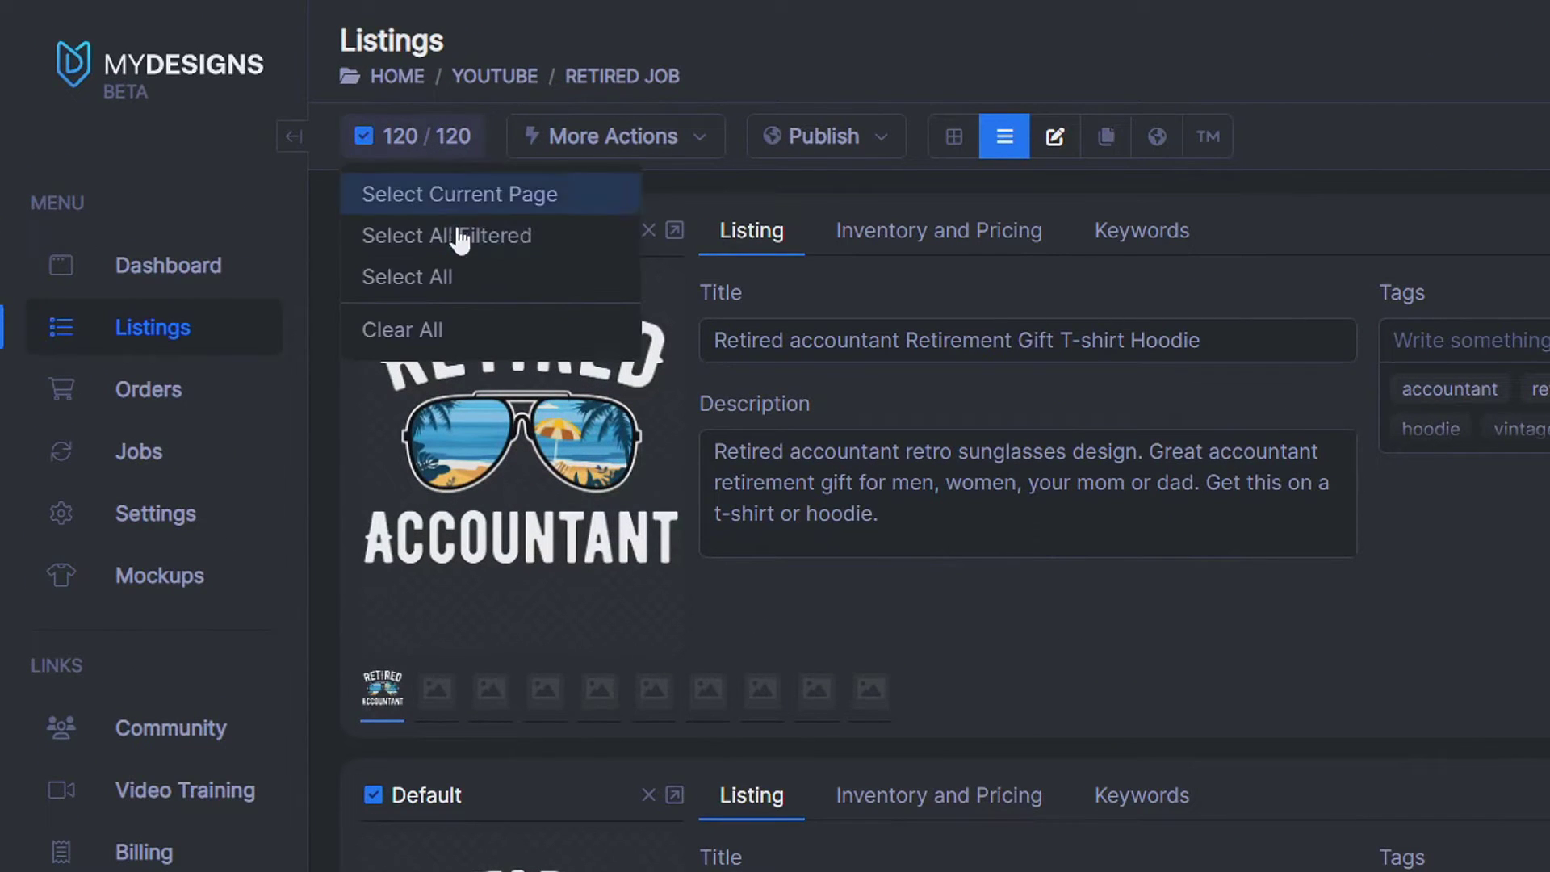
click(409, 284)
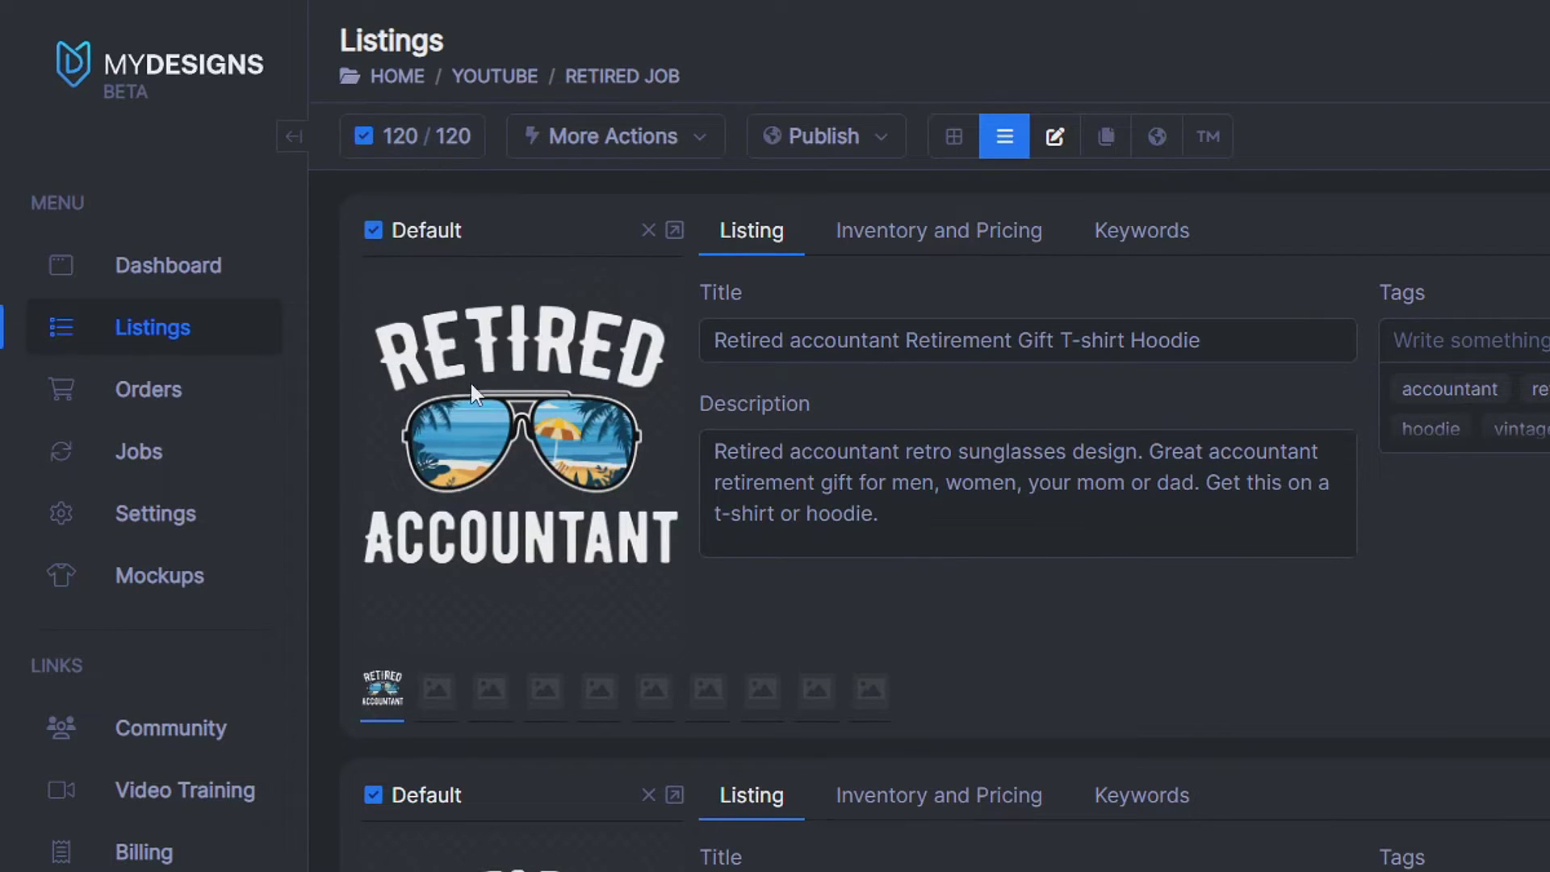
click(629, 150)
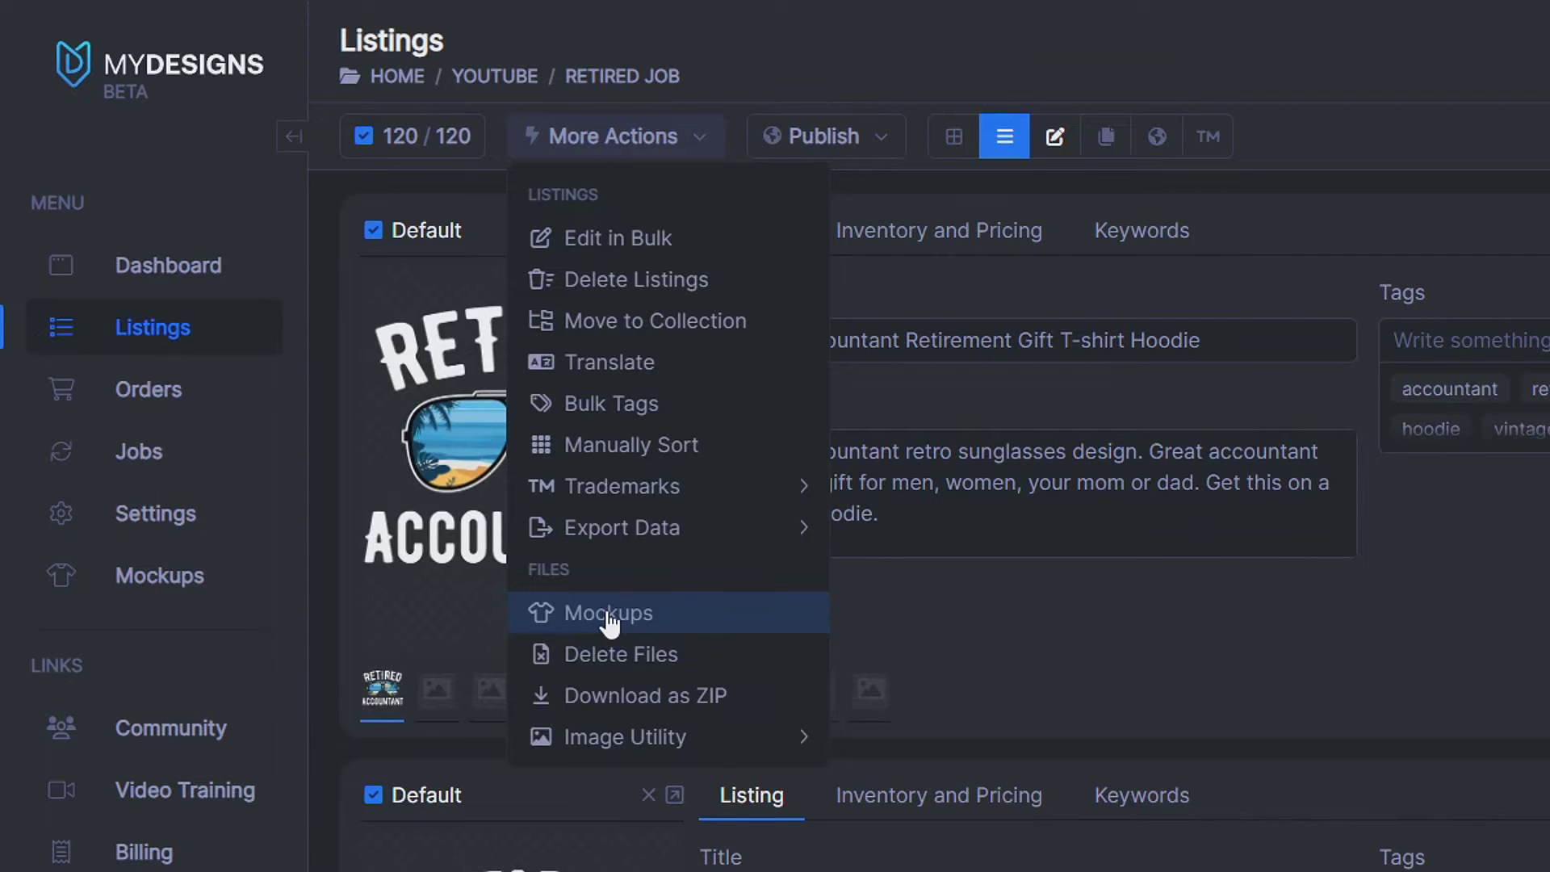
click(680, 623)
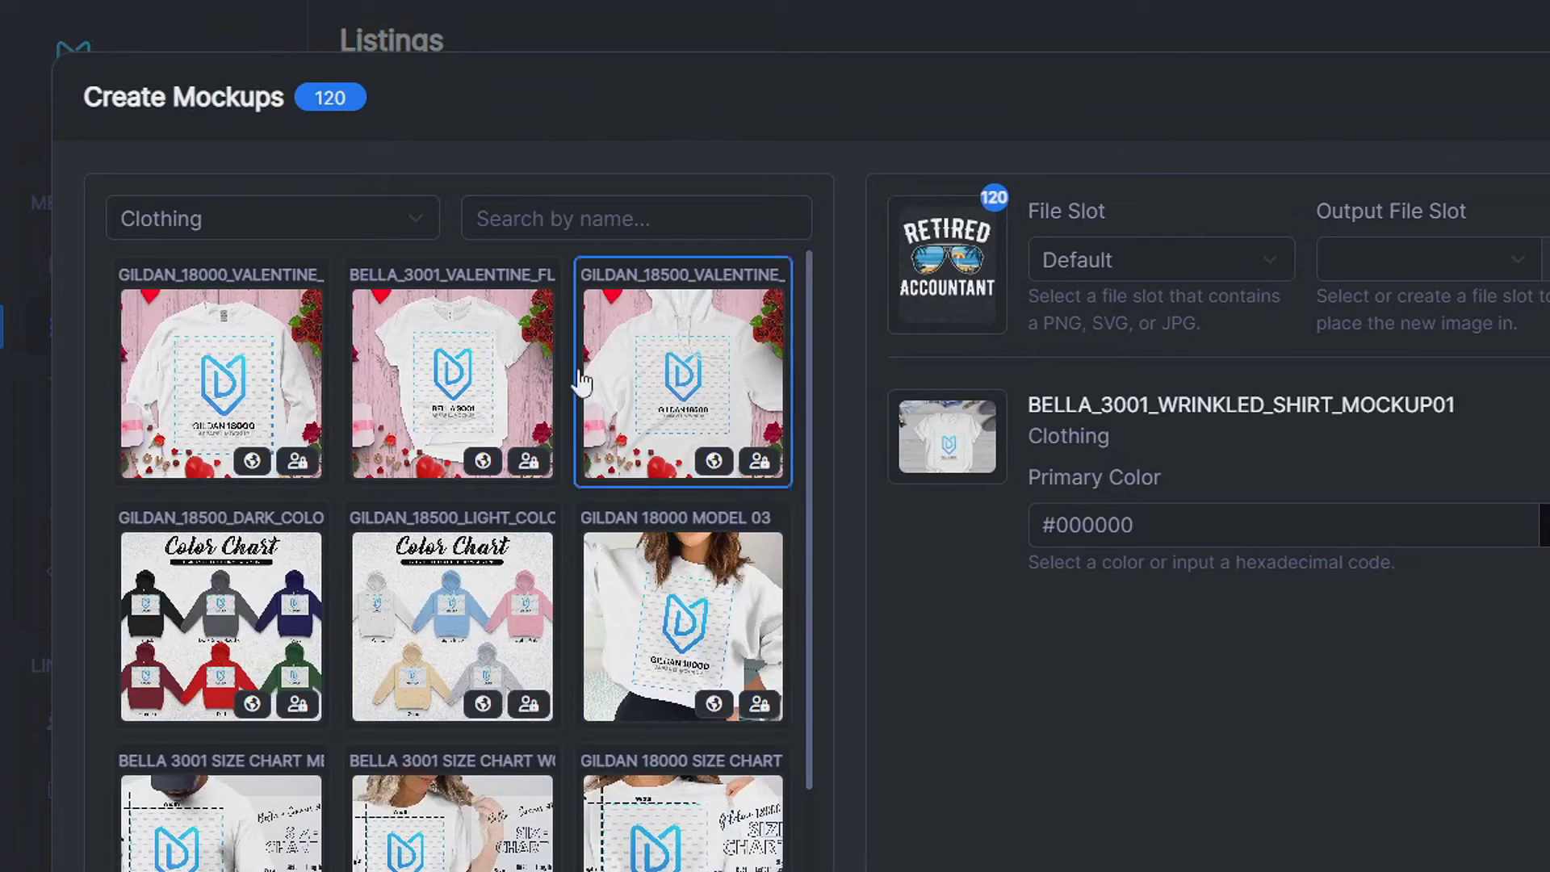
Step: Browse the clothing mockup templates and search them for 5000
scroll(554, 307, down, 20)
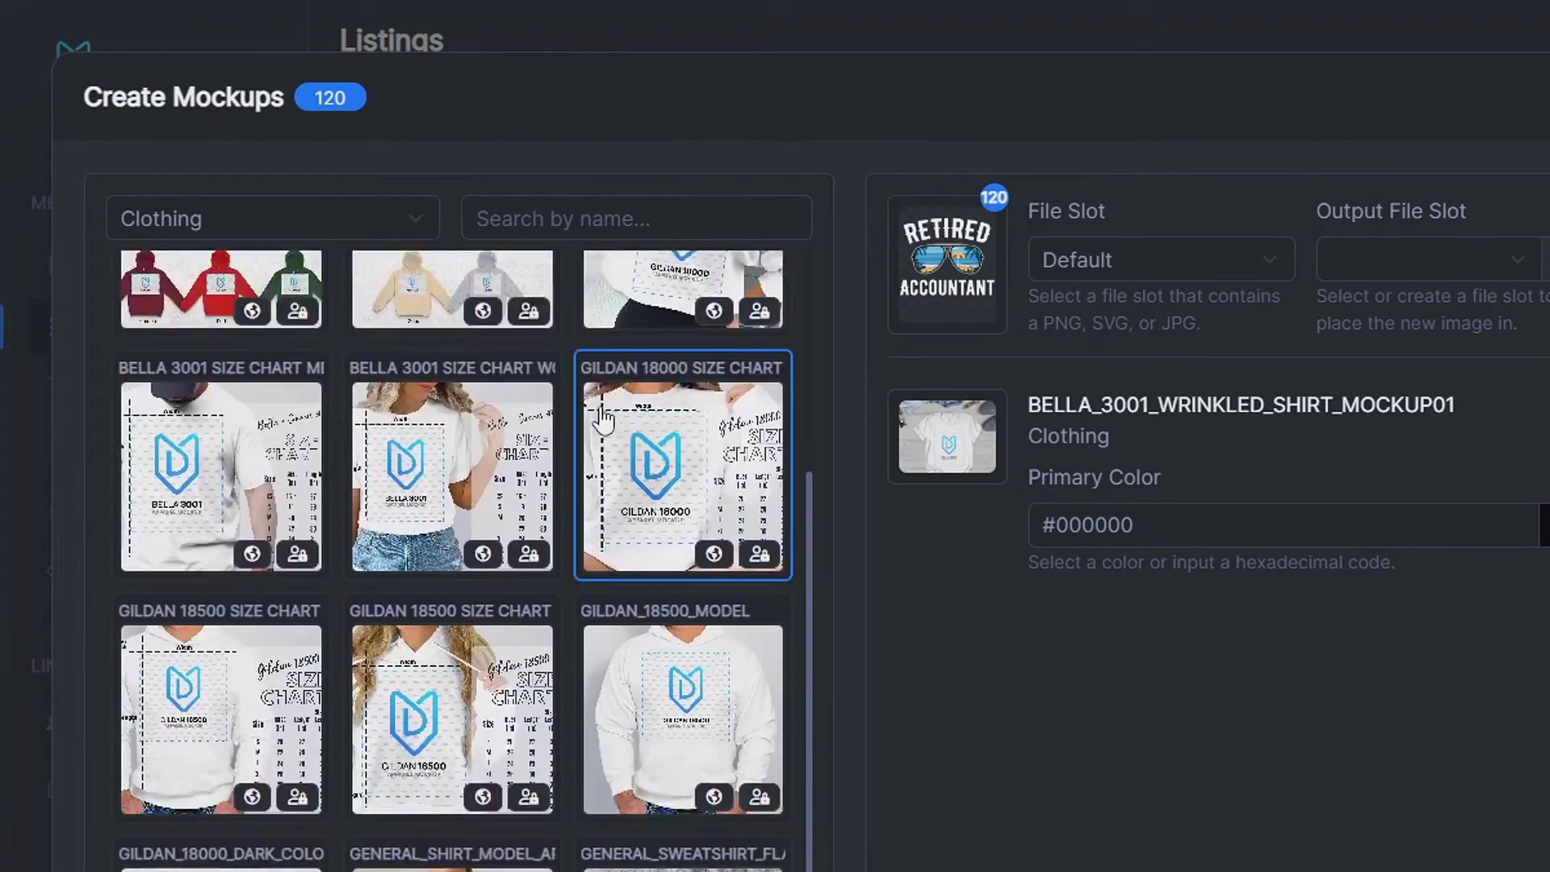
scroll(605, 425, down, 15)
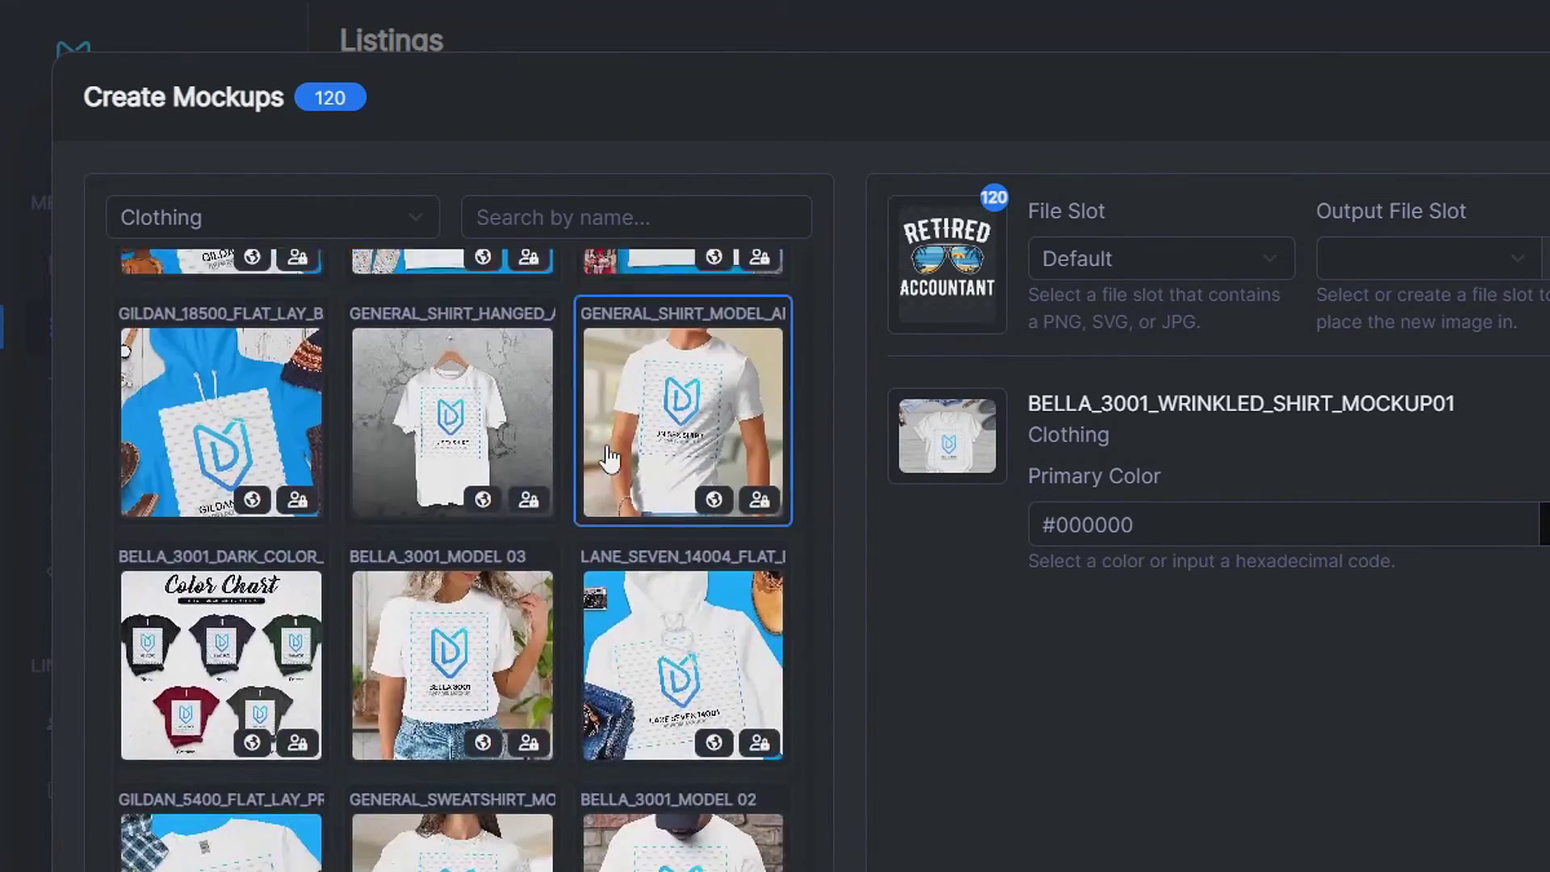
drag(791, 830, 807, 254)
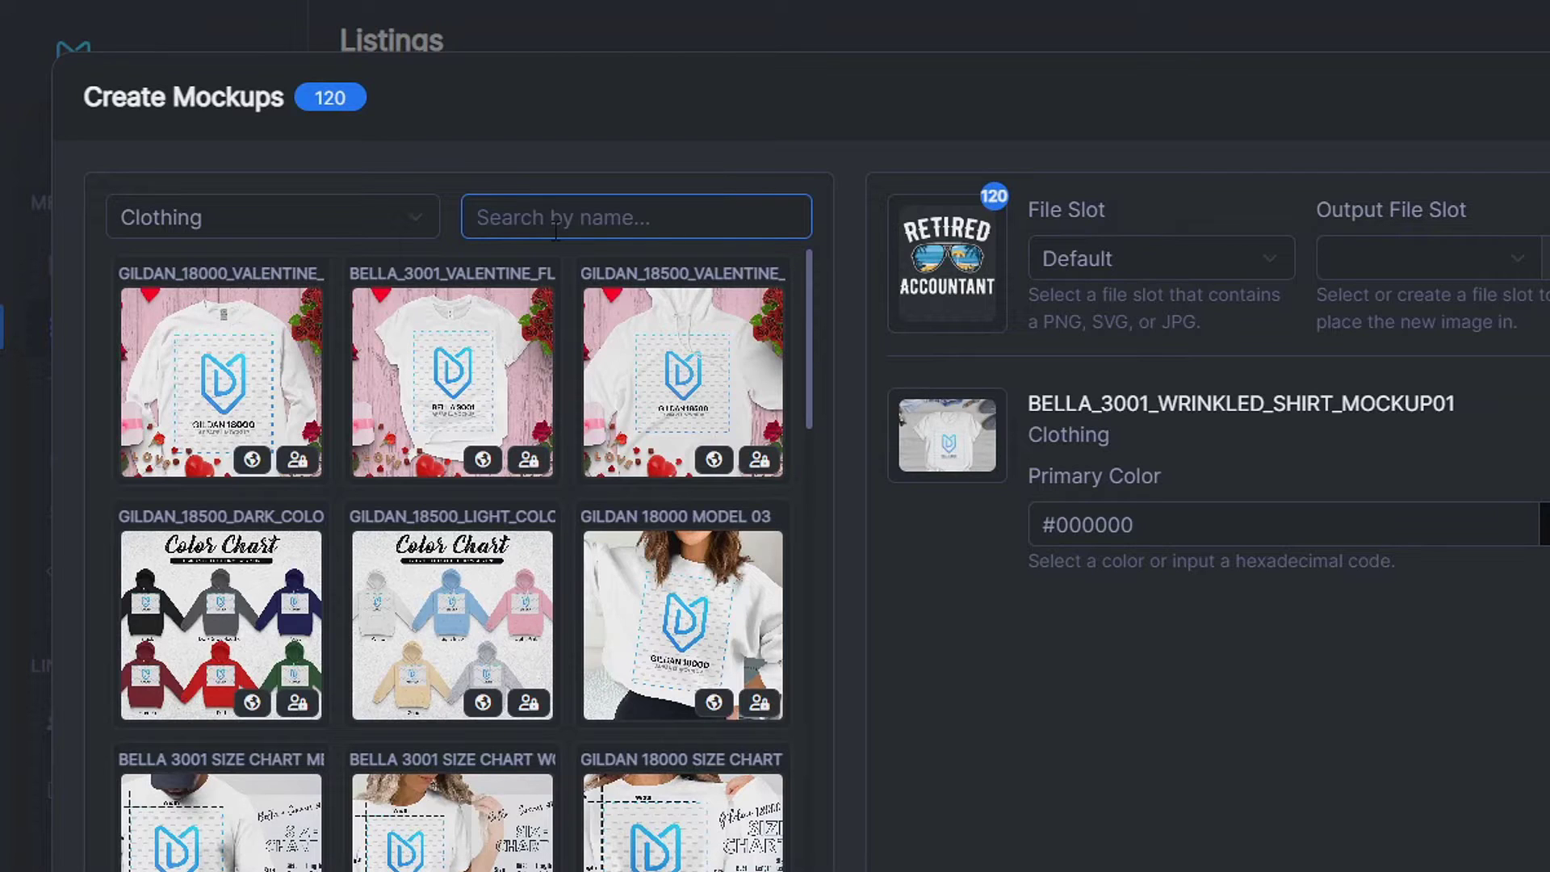
text(5000)
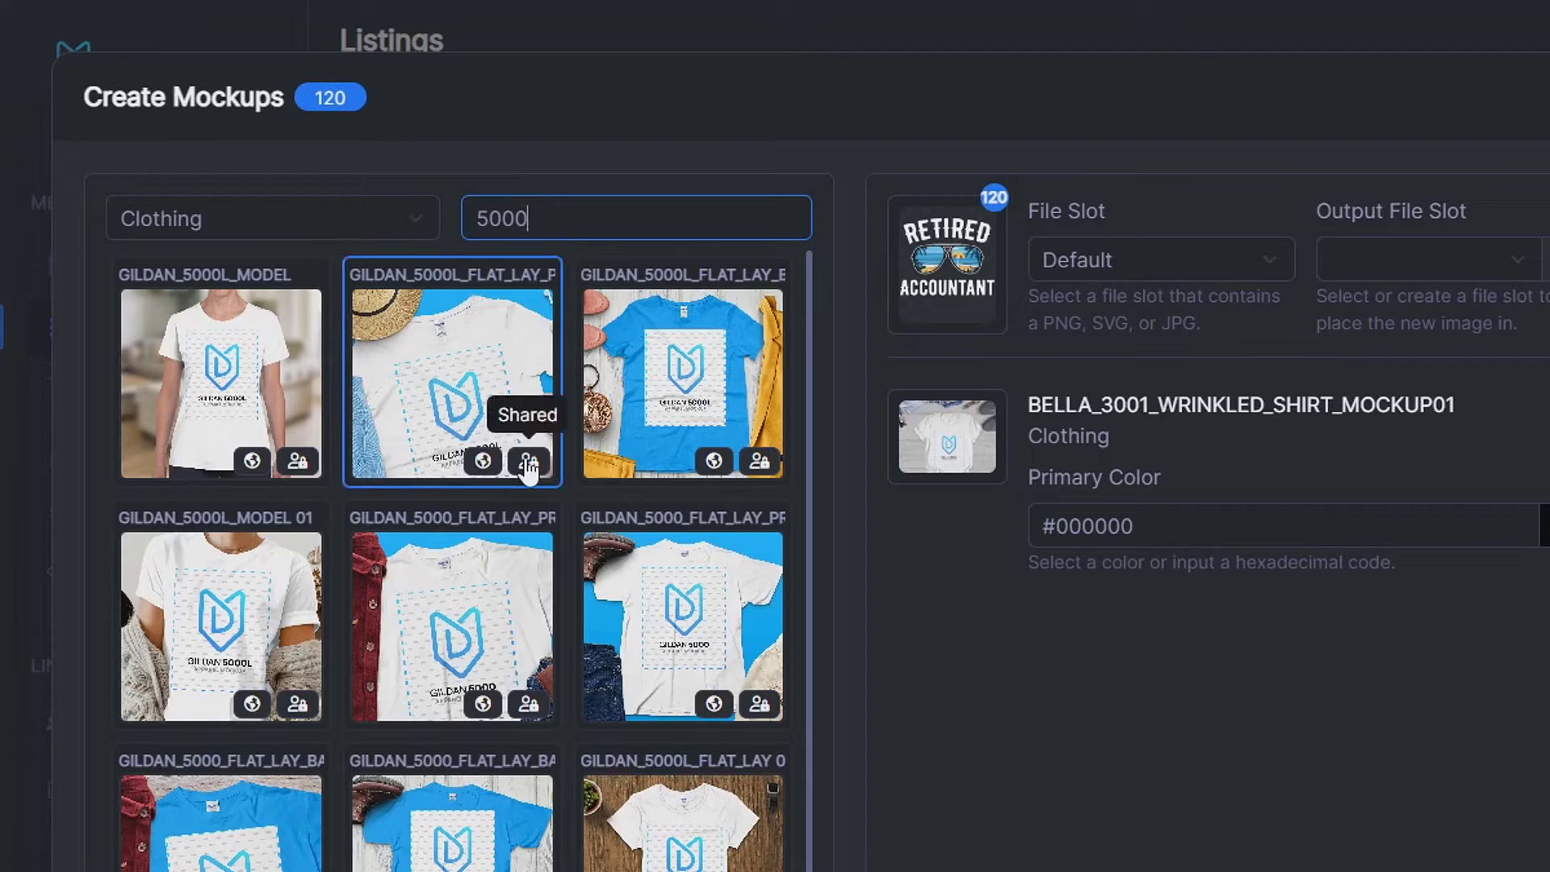
Step: Search the clothing mockups for 3001 and look through the matching Bella templates
key(ctrl+a)
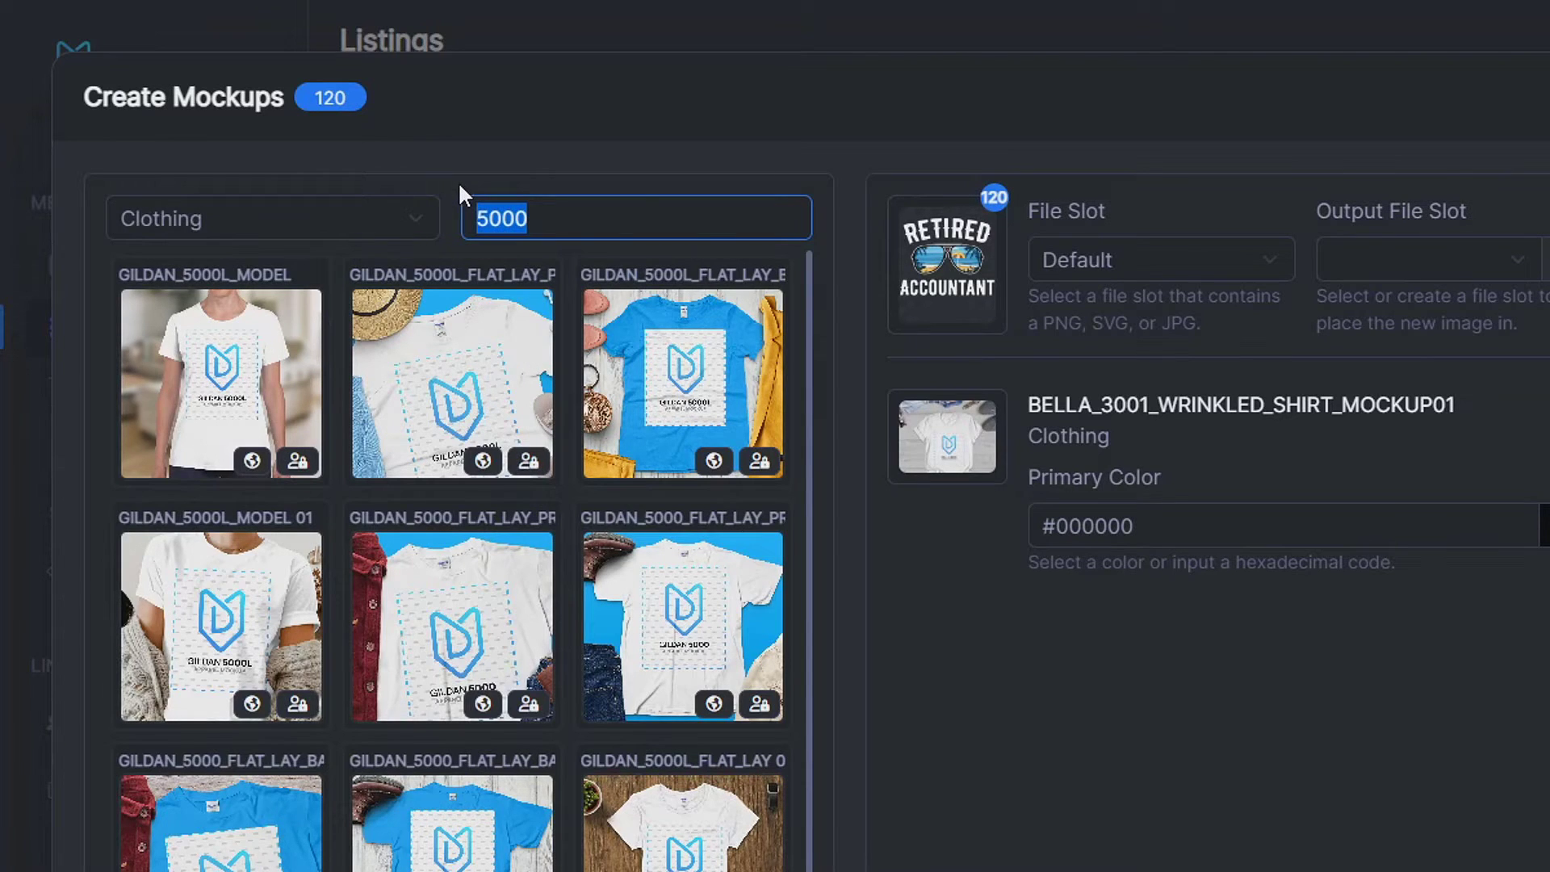
text(3001)
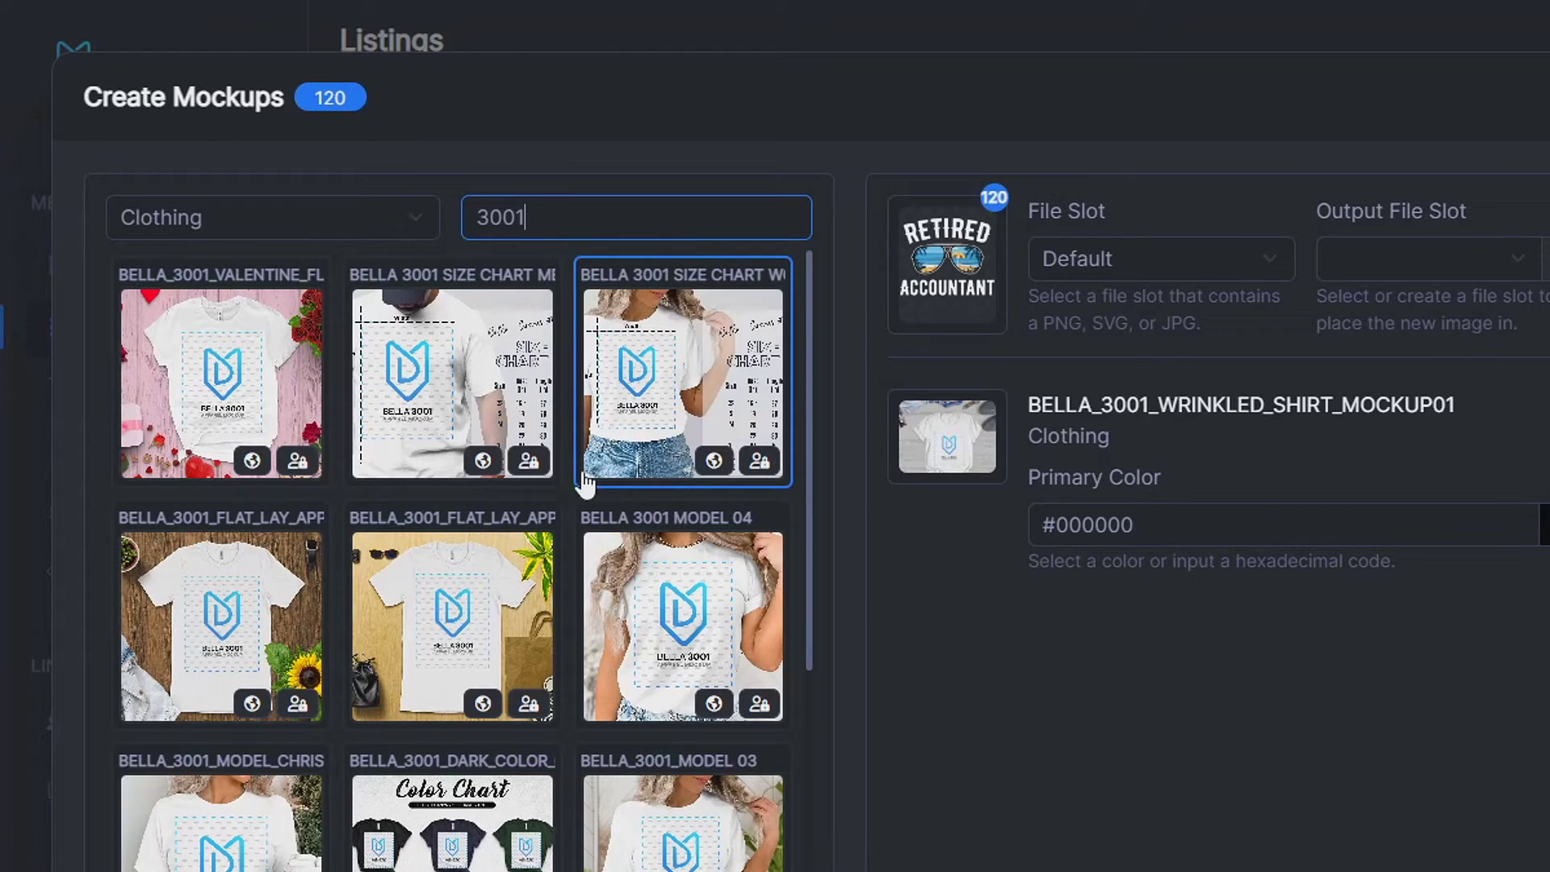
scroll(568, 486, down, 5)
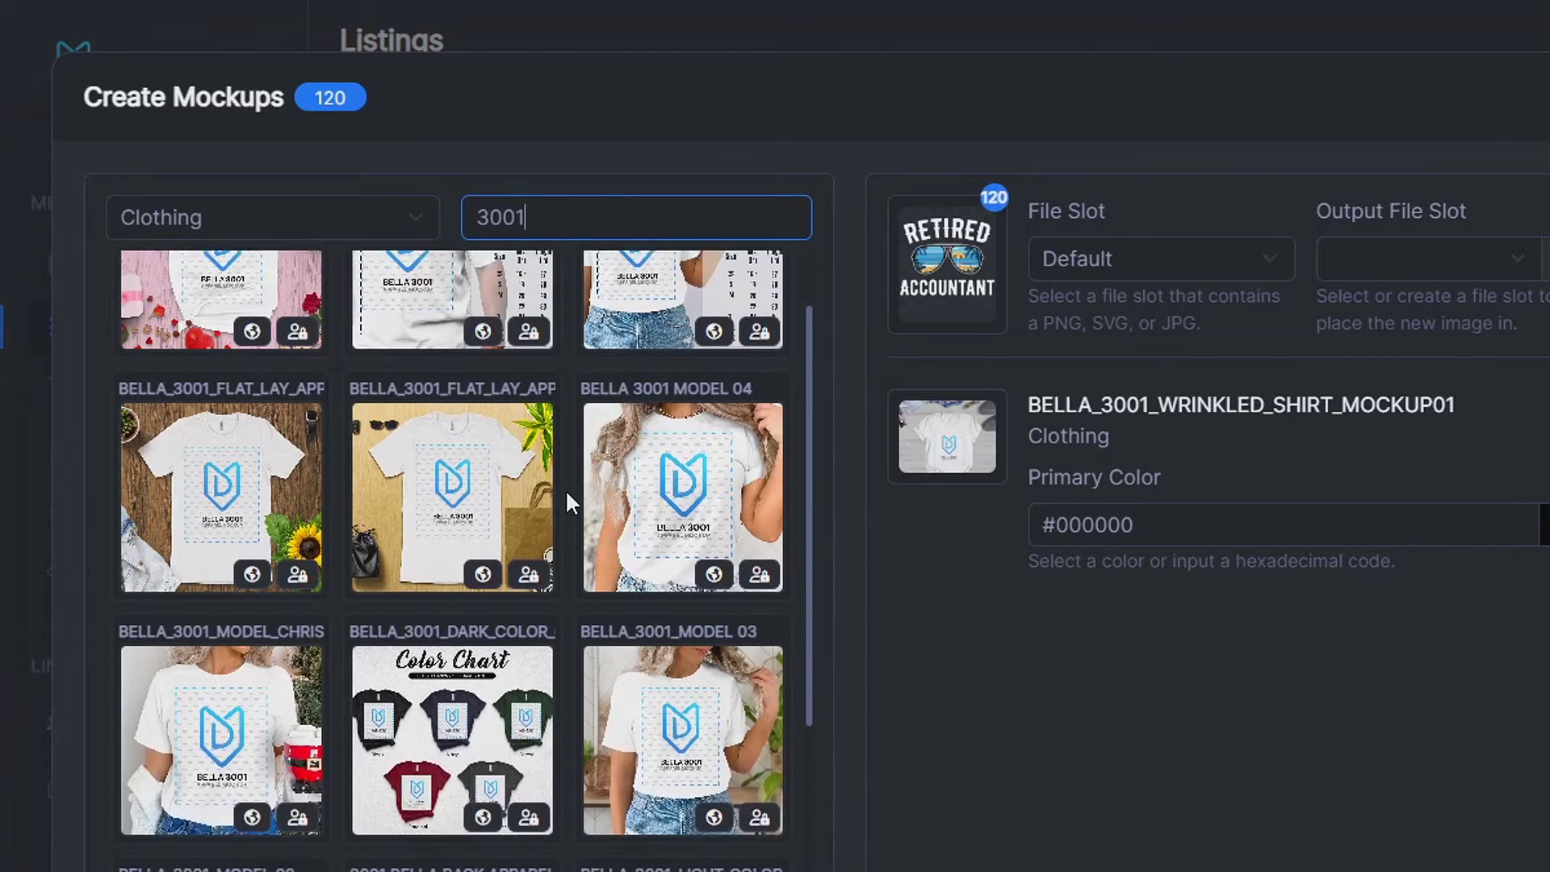
scroll(648, 555, down, 3)
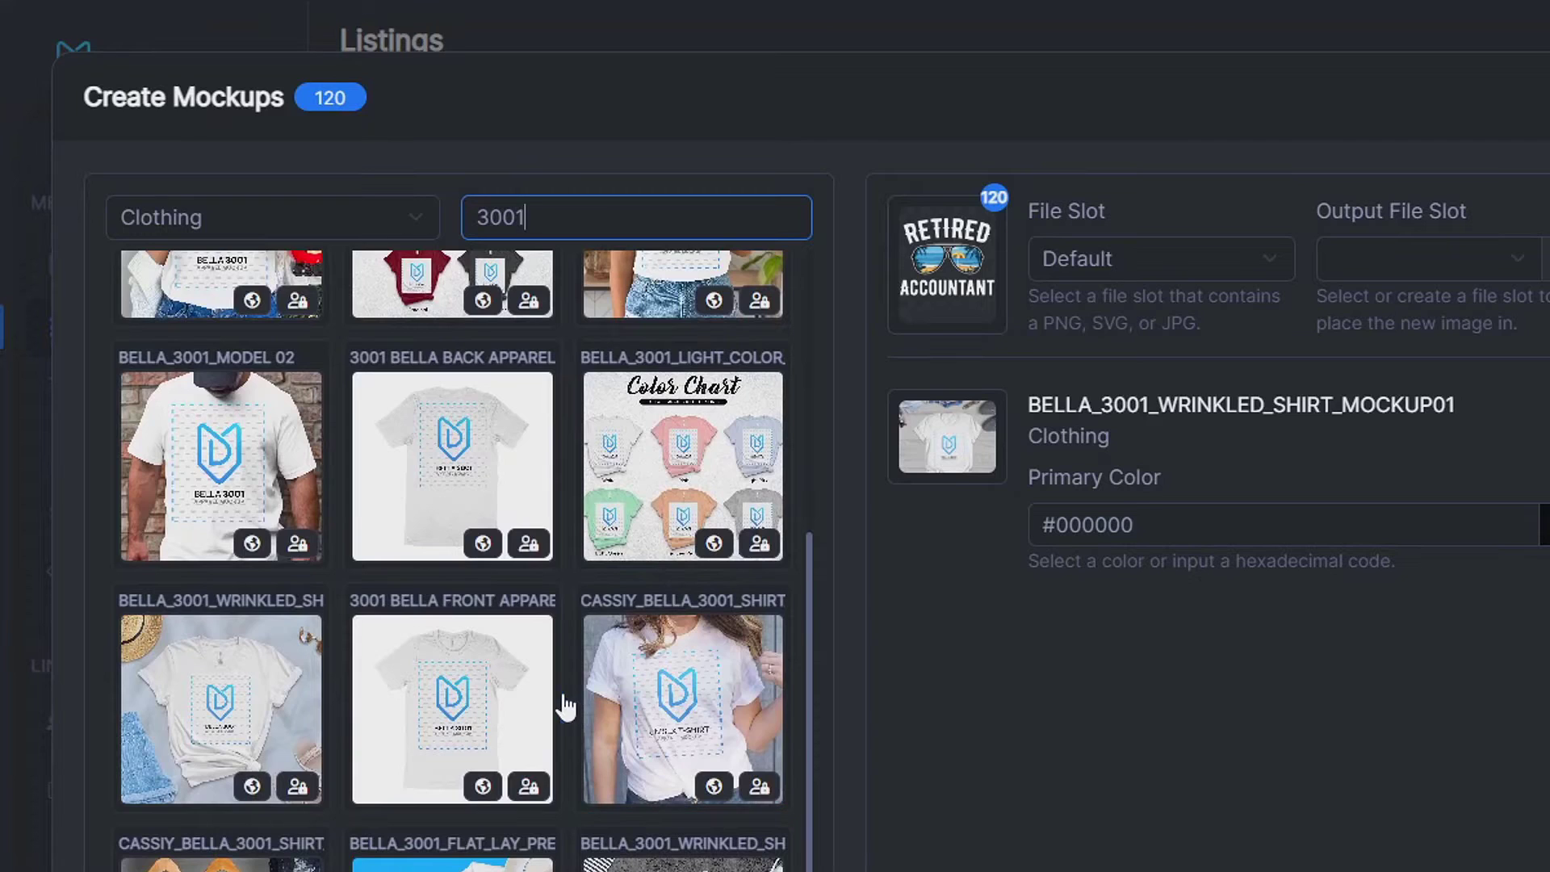
scroll(566, 690, down, 2)
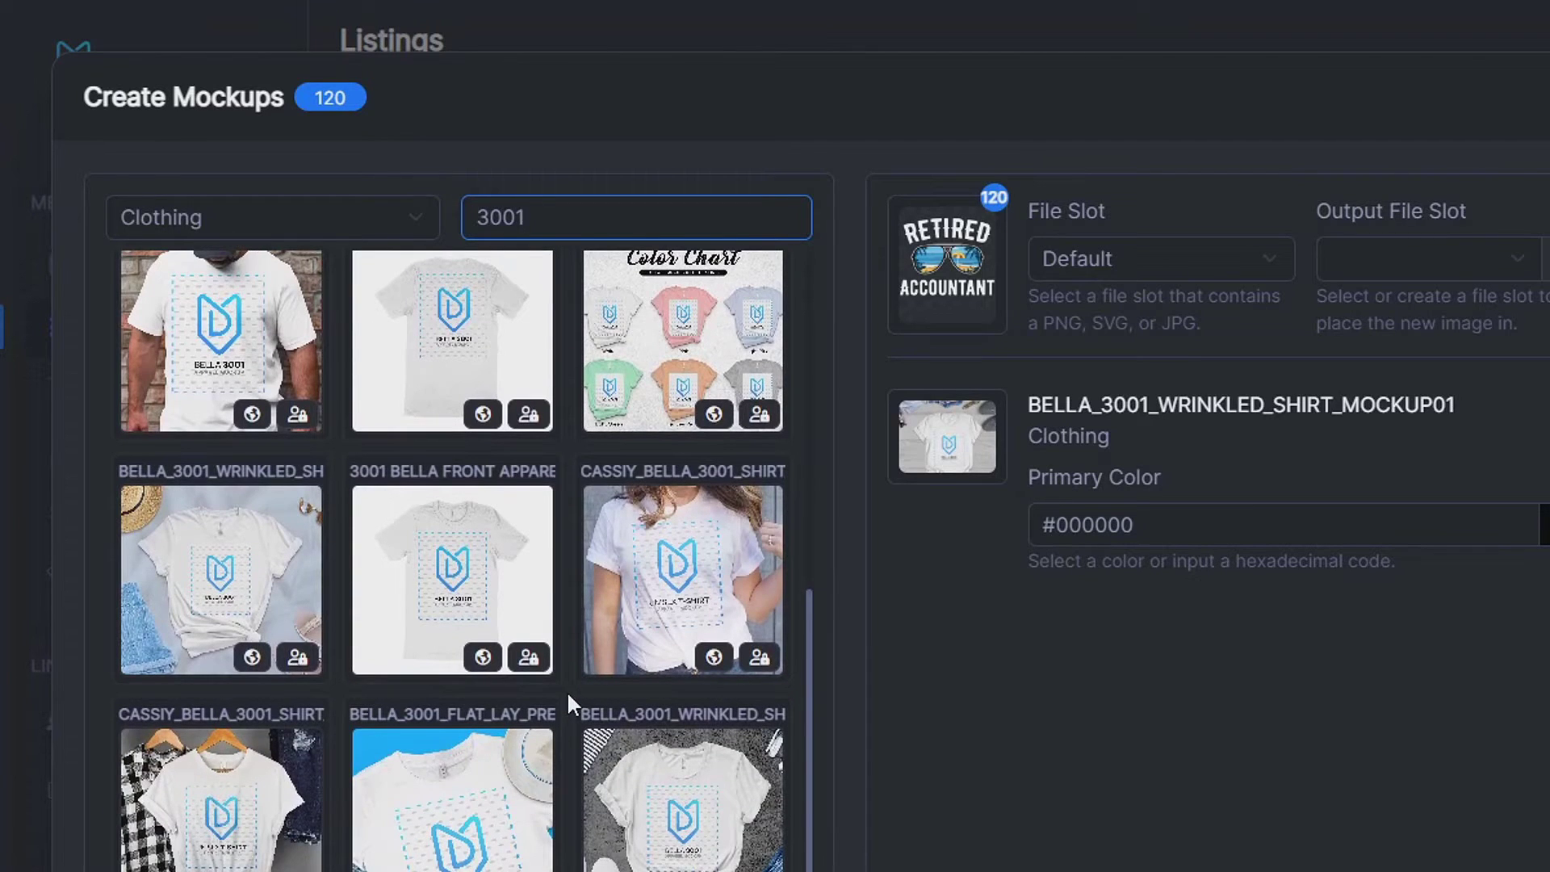
scroll(566, 690, down, 5)
scroll(569, 690, up, 15)
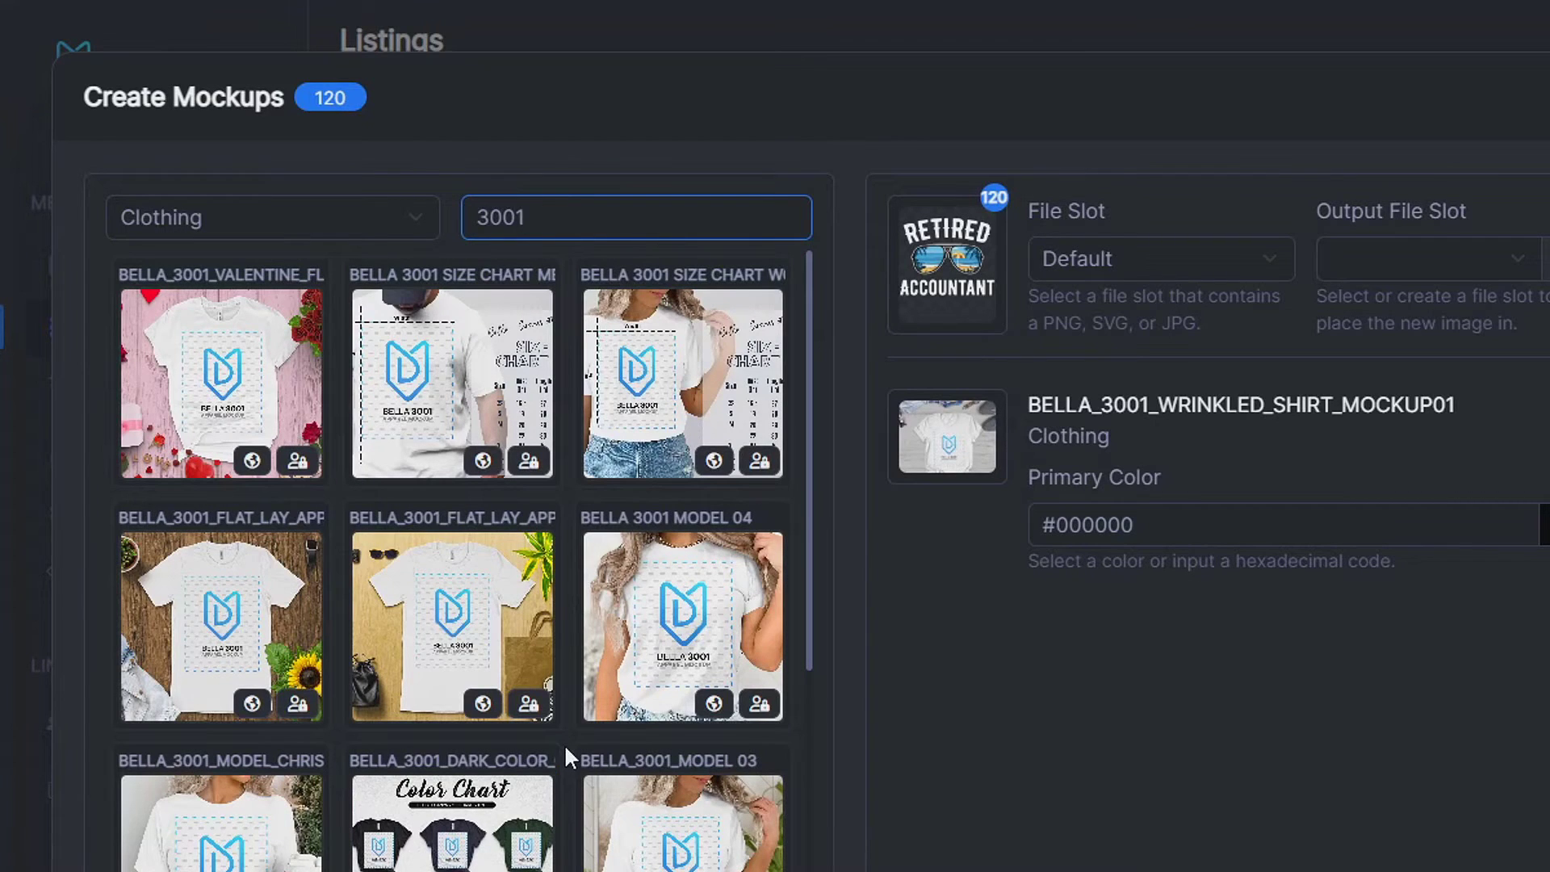
Step: Find the GILDAN_5000_FLAT_LAY_BACKGROUND_PREMIUM mockup by searching for 5000, choose it, and generate its preview
double_click(481, 205)
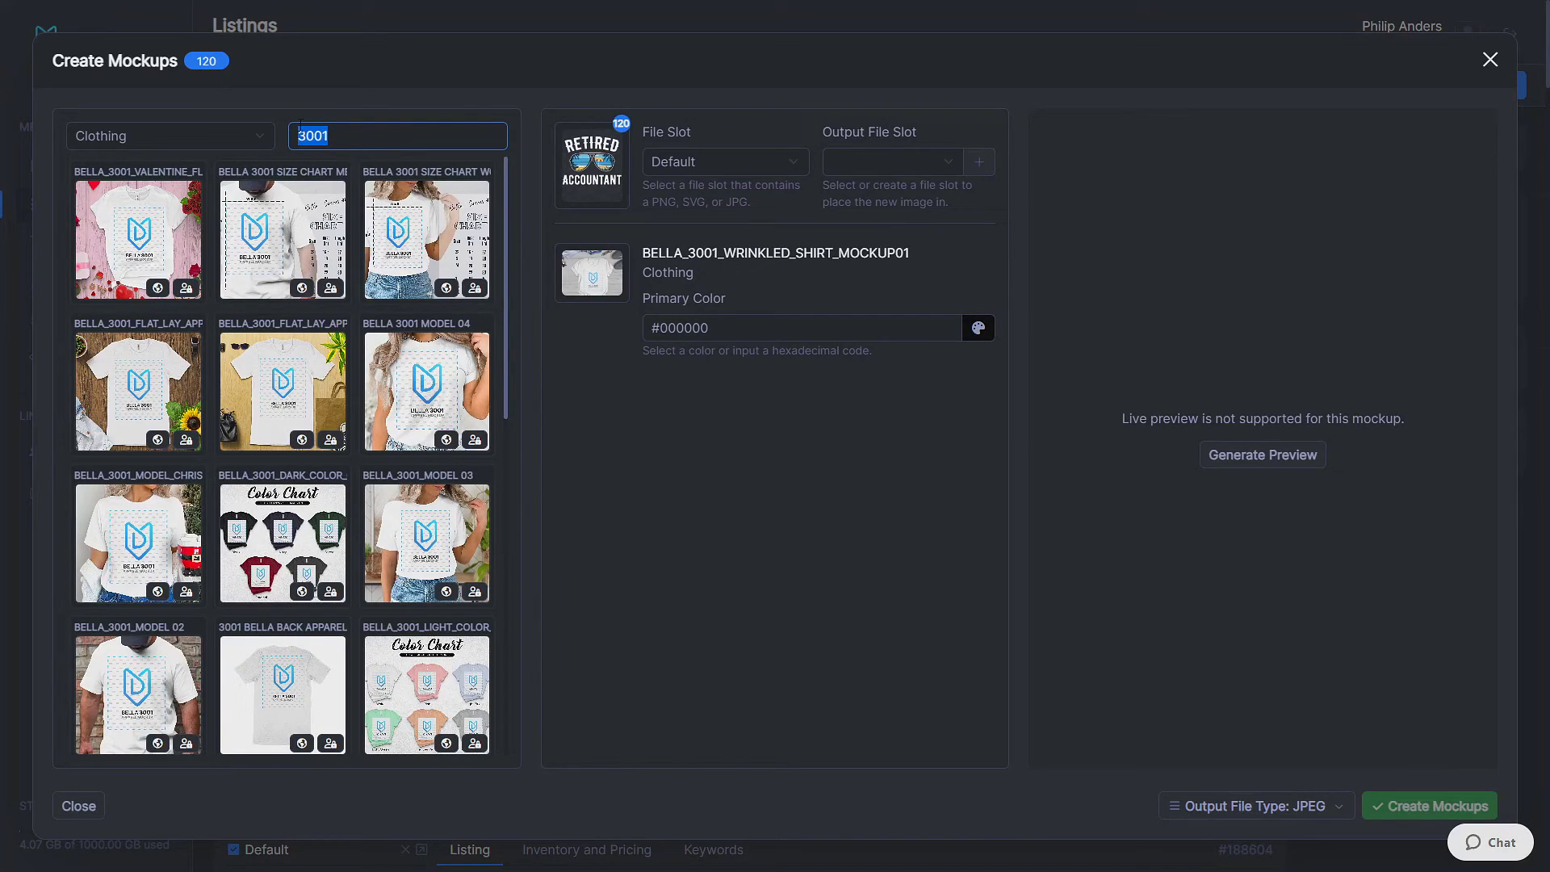
text(5000)
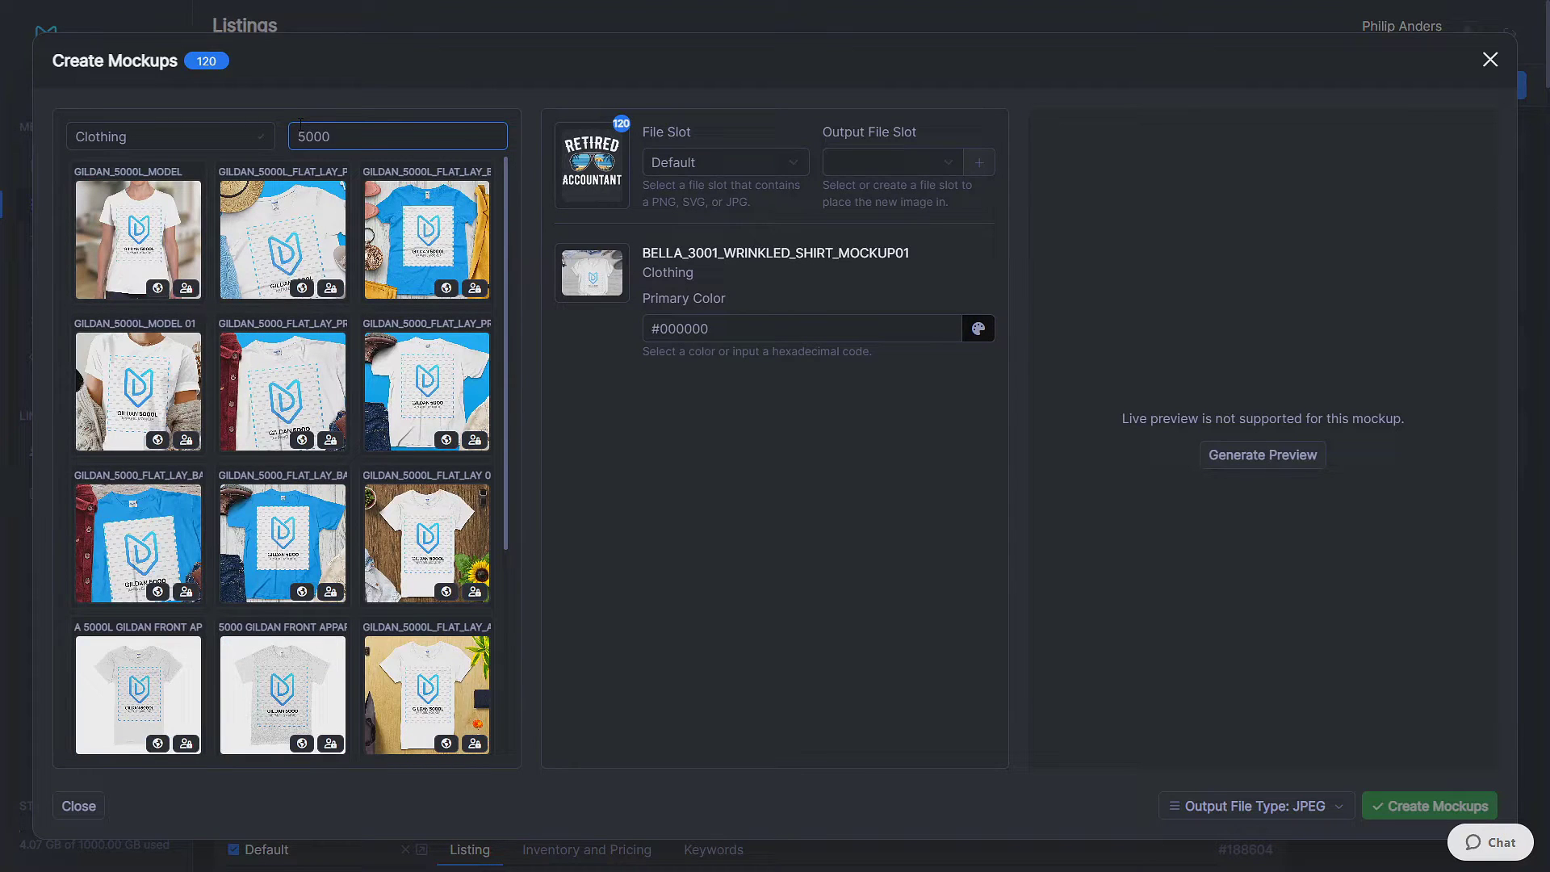
scroll(272, 352, down, 4)
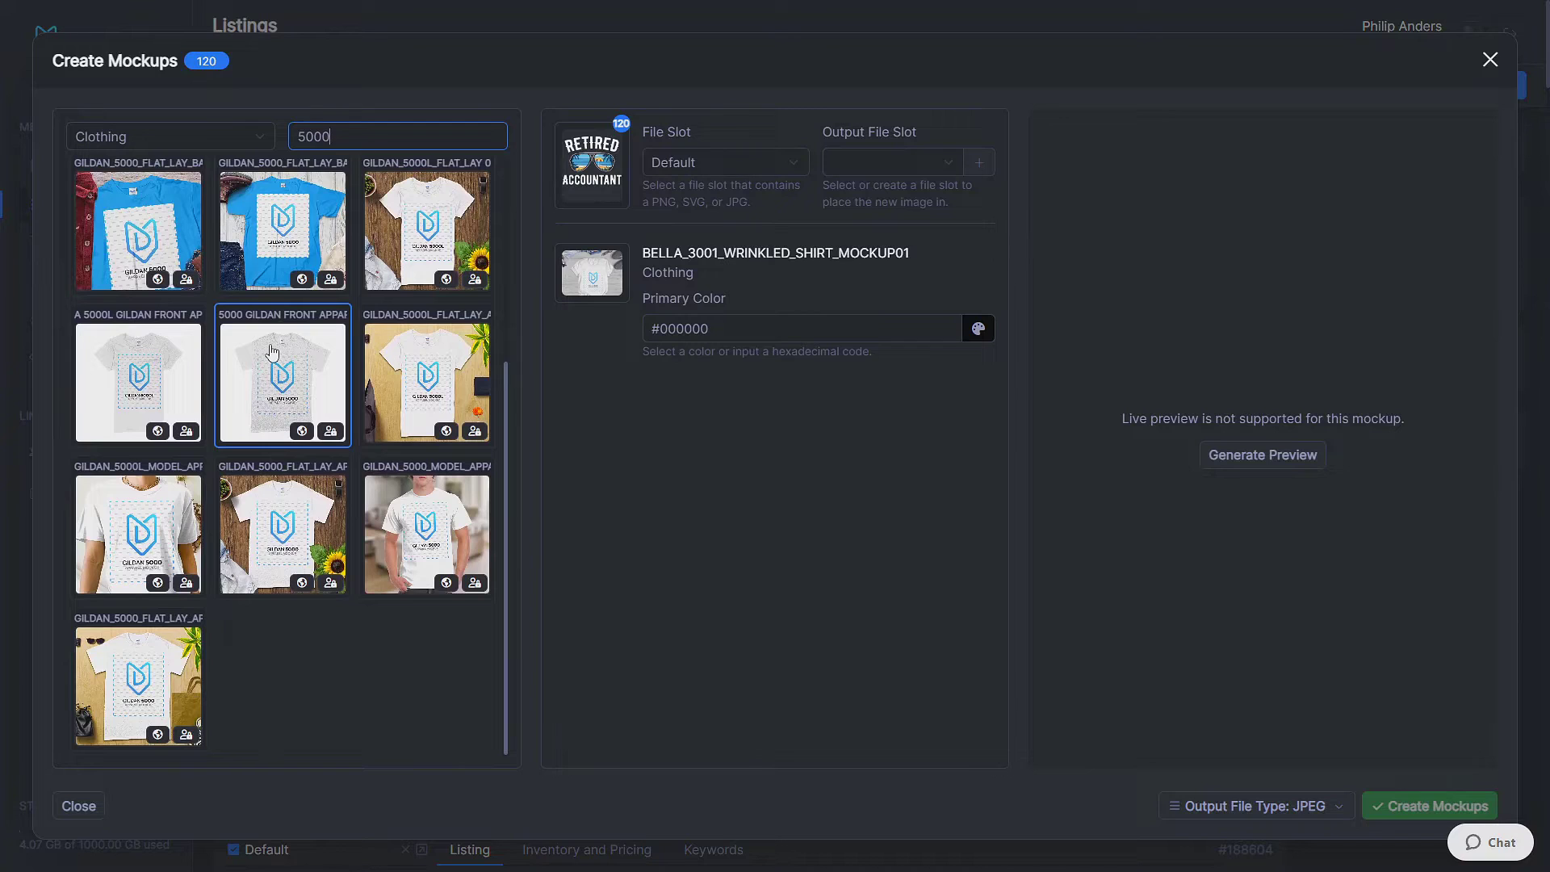
scroll(294, 576, up, 2)
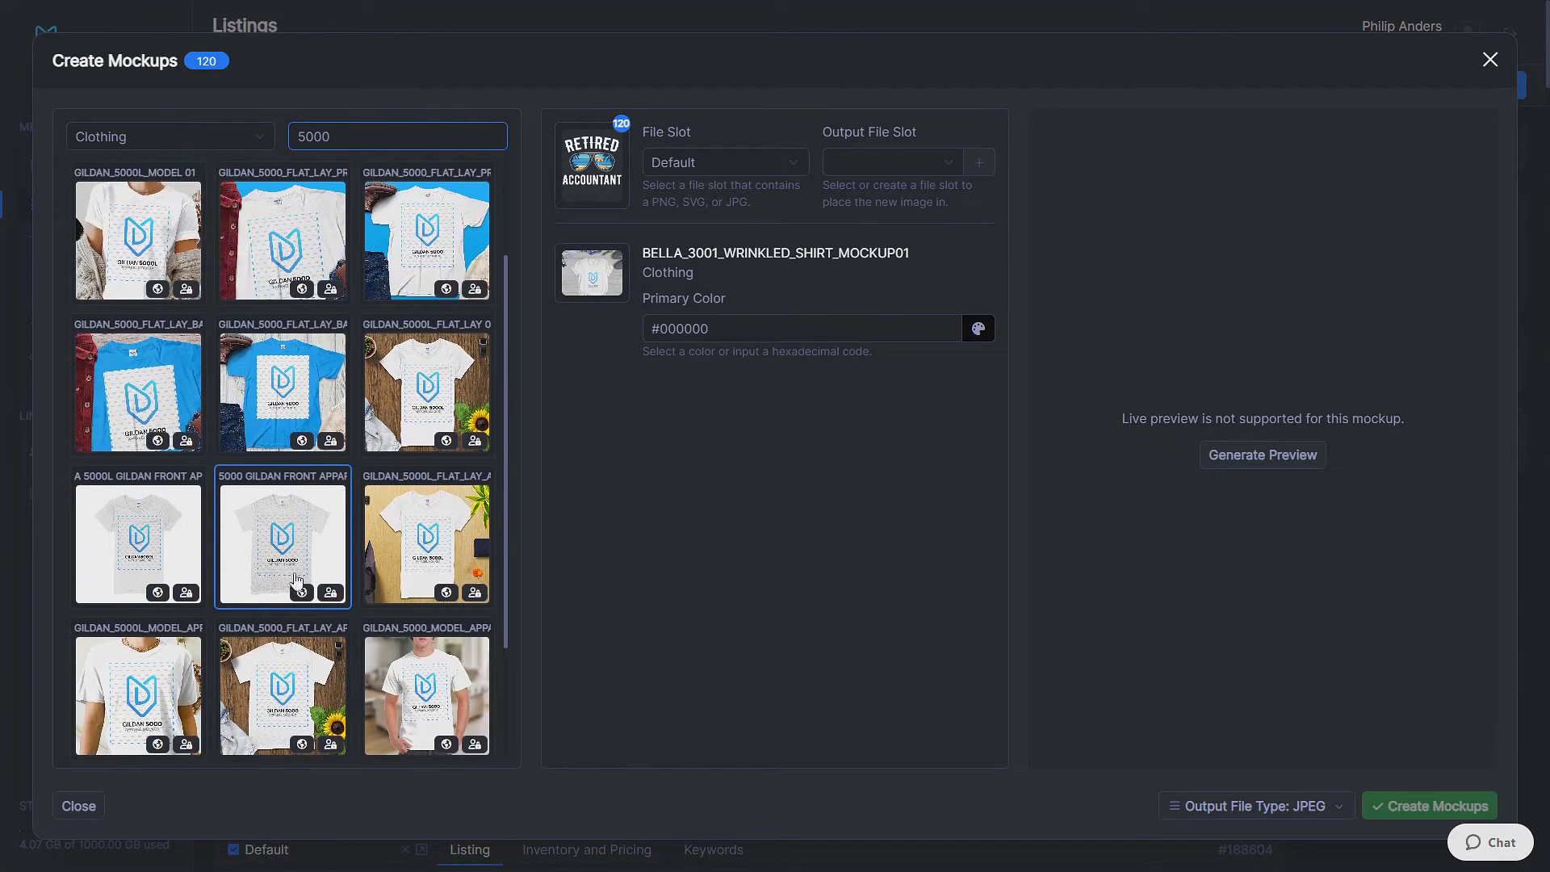
scroll(210, 501, up, 1)
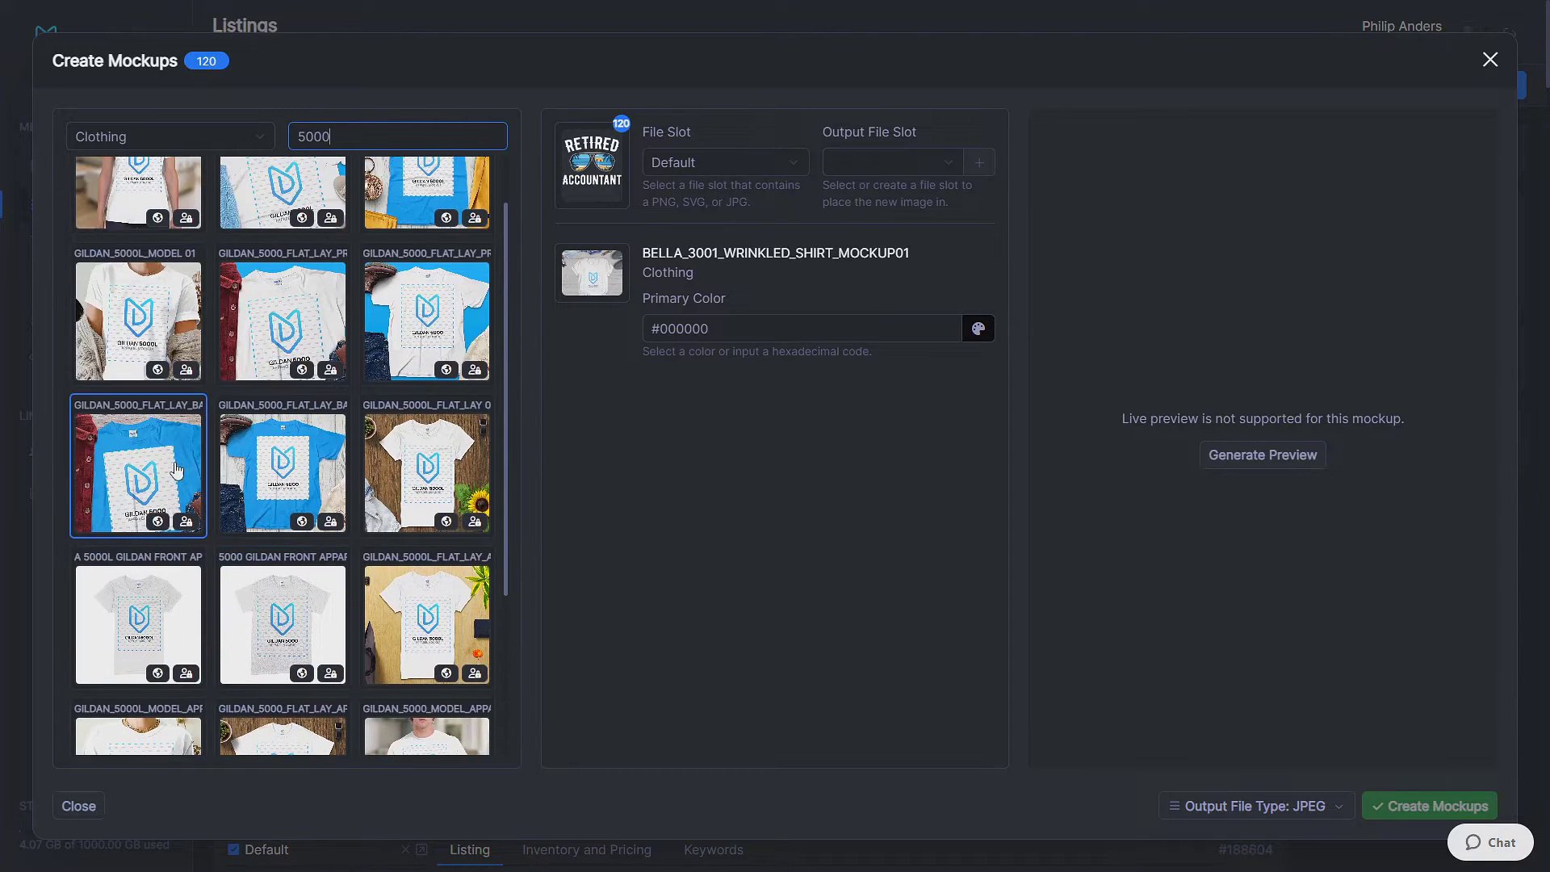
click(133, 485)
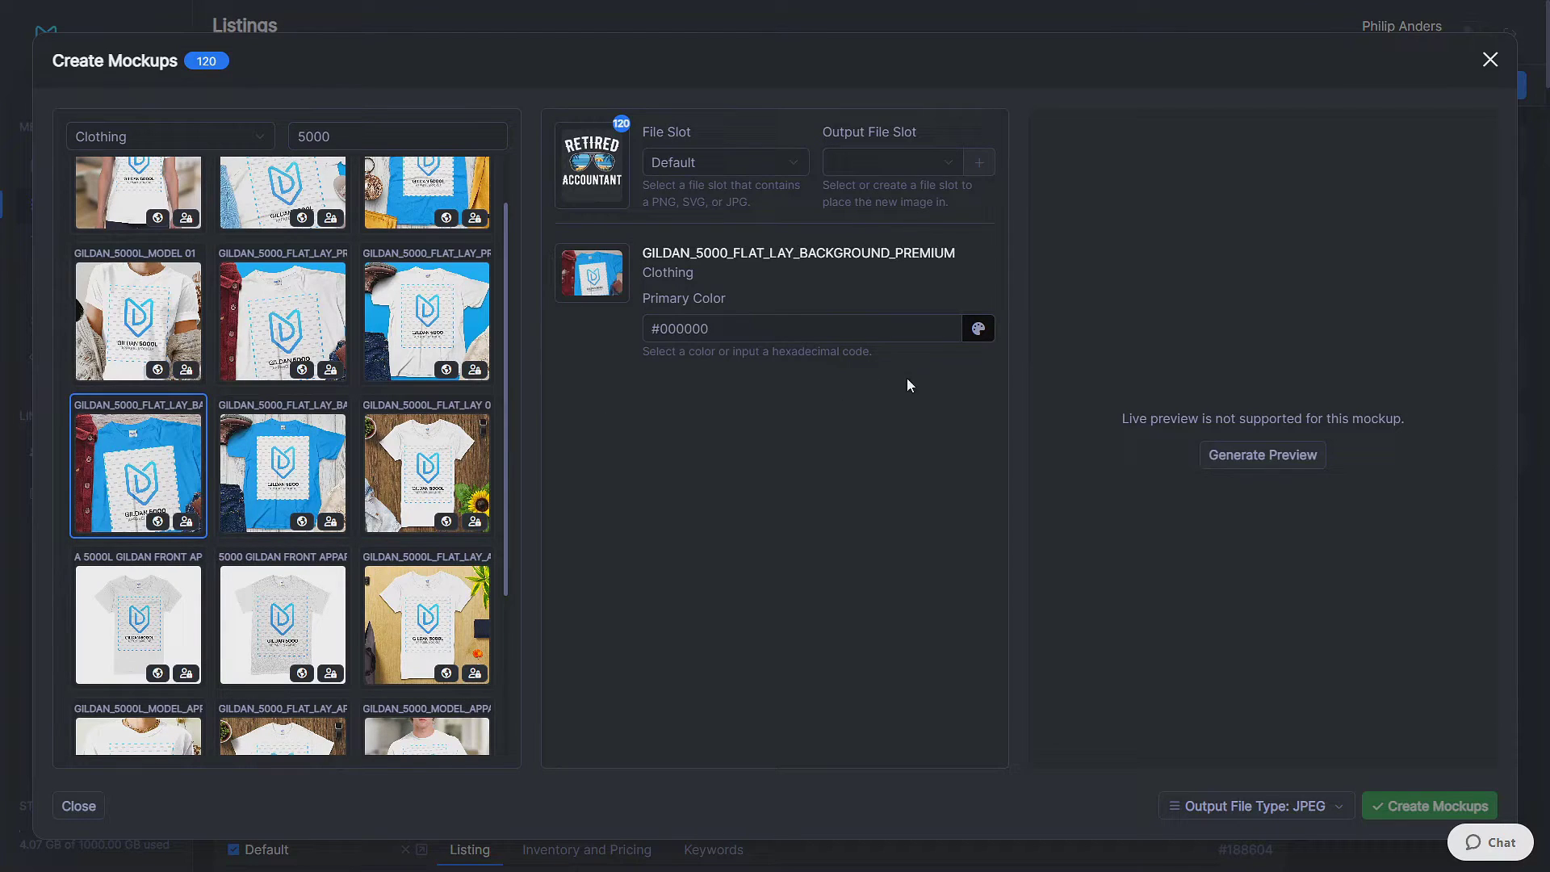
click(1213, 449)
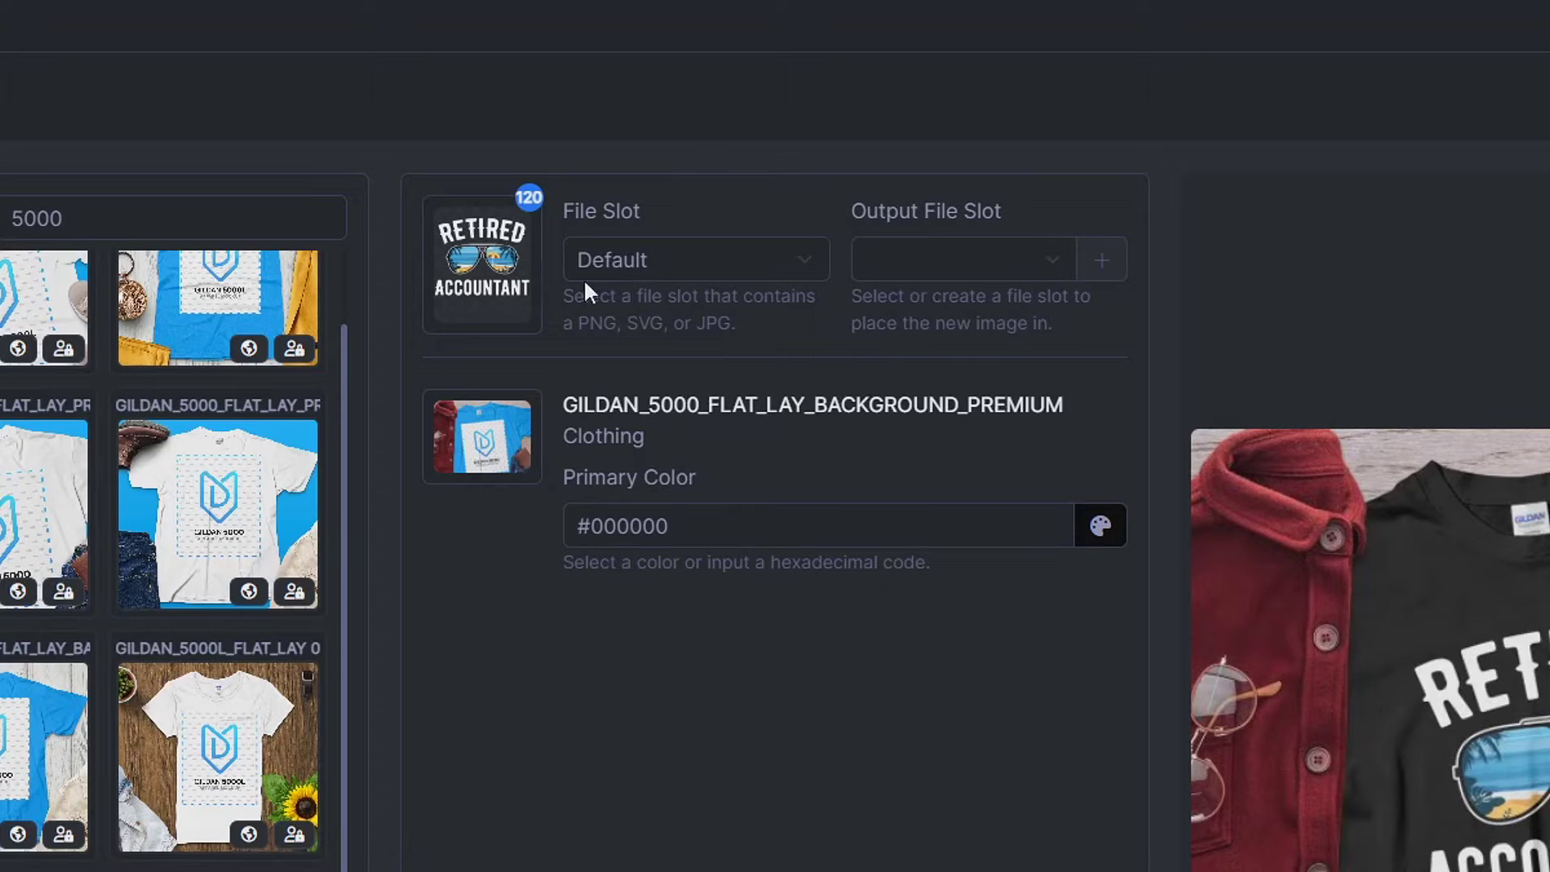
Step: Assign the flat lay T-shirt mockup to the T-shirt 1 output file slot and create the mockups for all selected listings
click(986, 260)
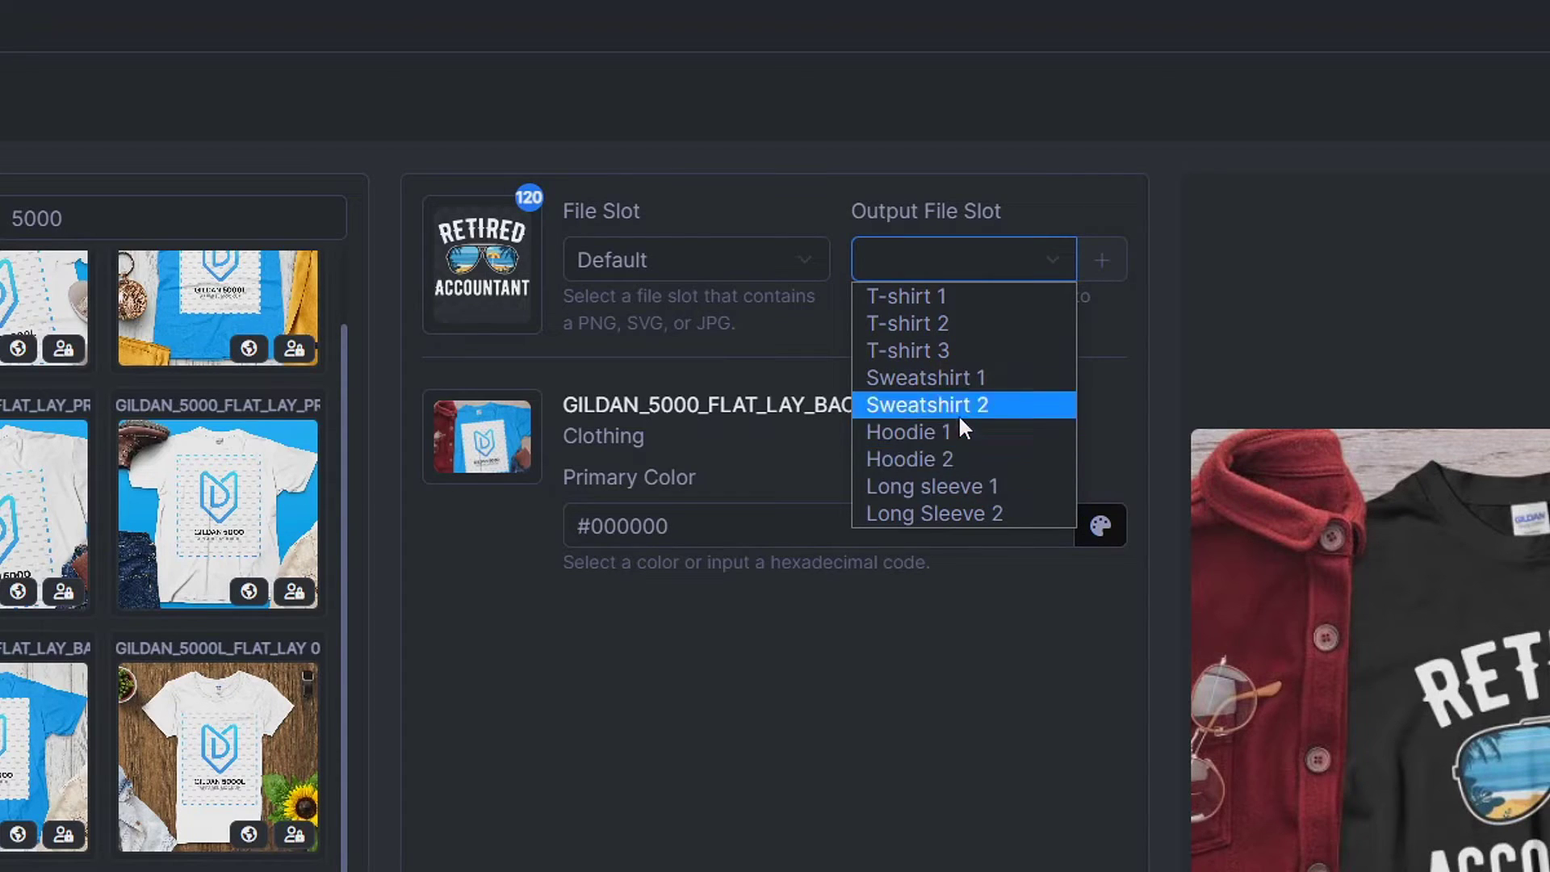
click(945, 297)
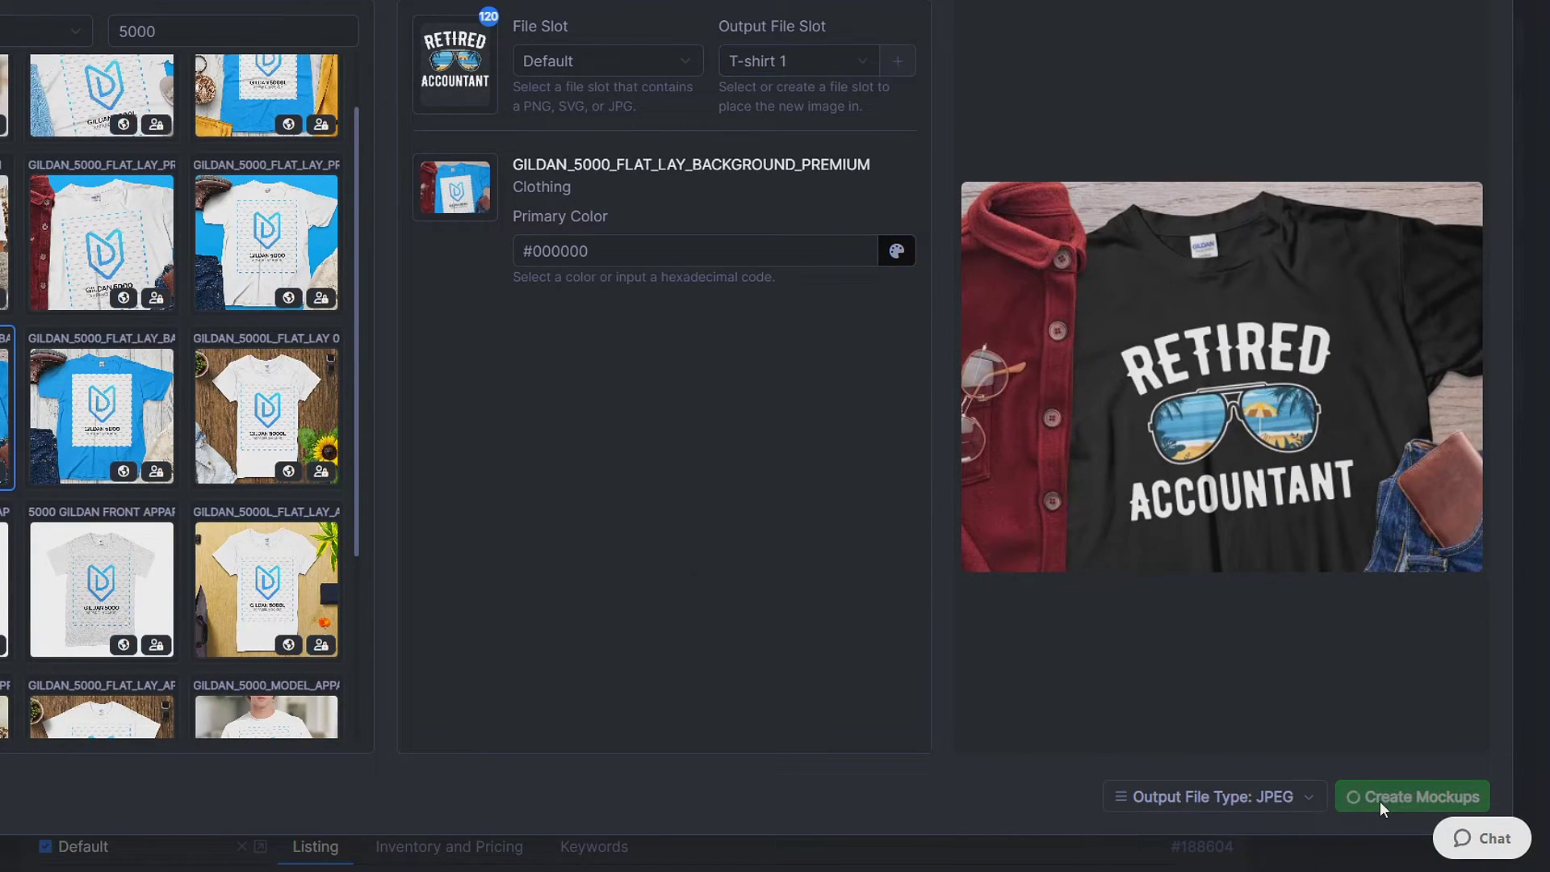
click(1380, 799)
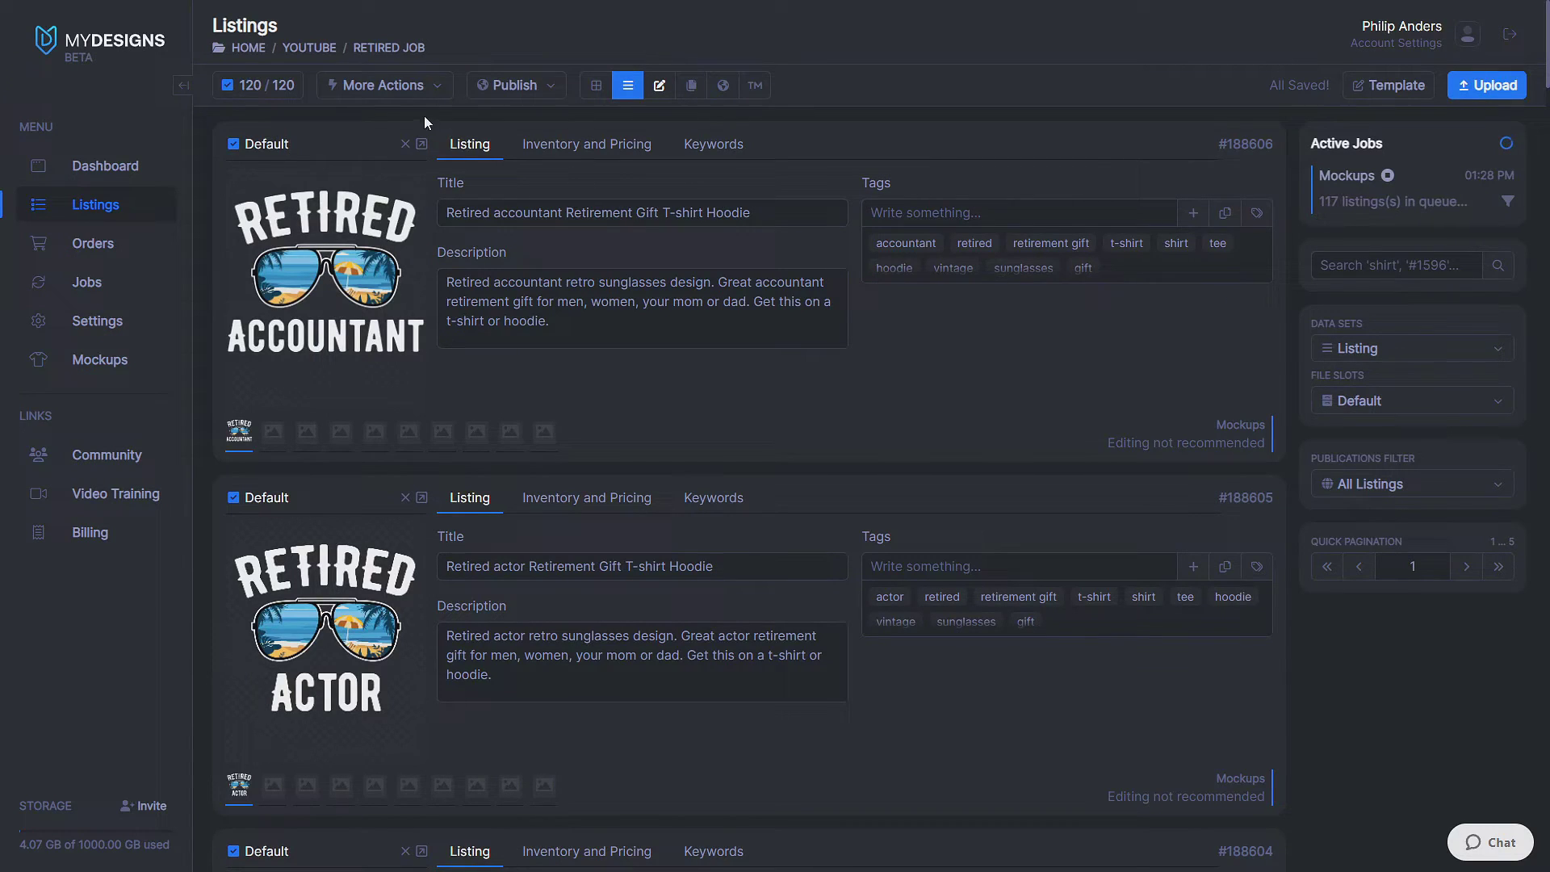
Step: Reopen mockup creation for the selected listings, search the clothing templates for 18500, and choose GILDAN 18500 MODEL 01
click(371, 93)
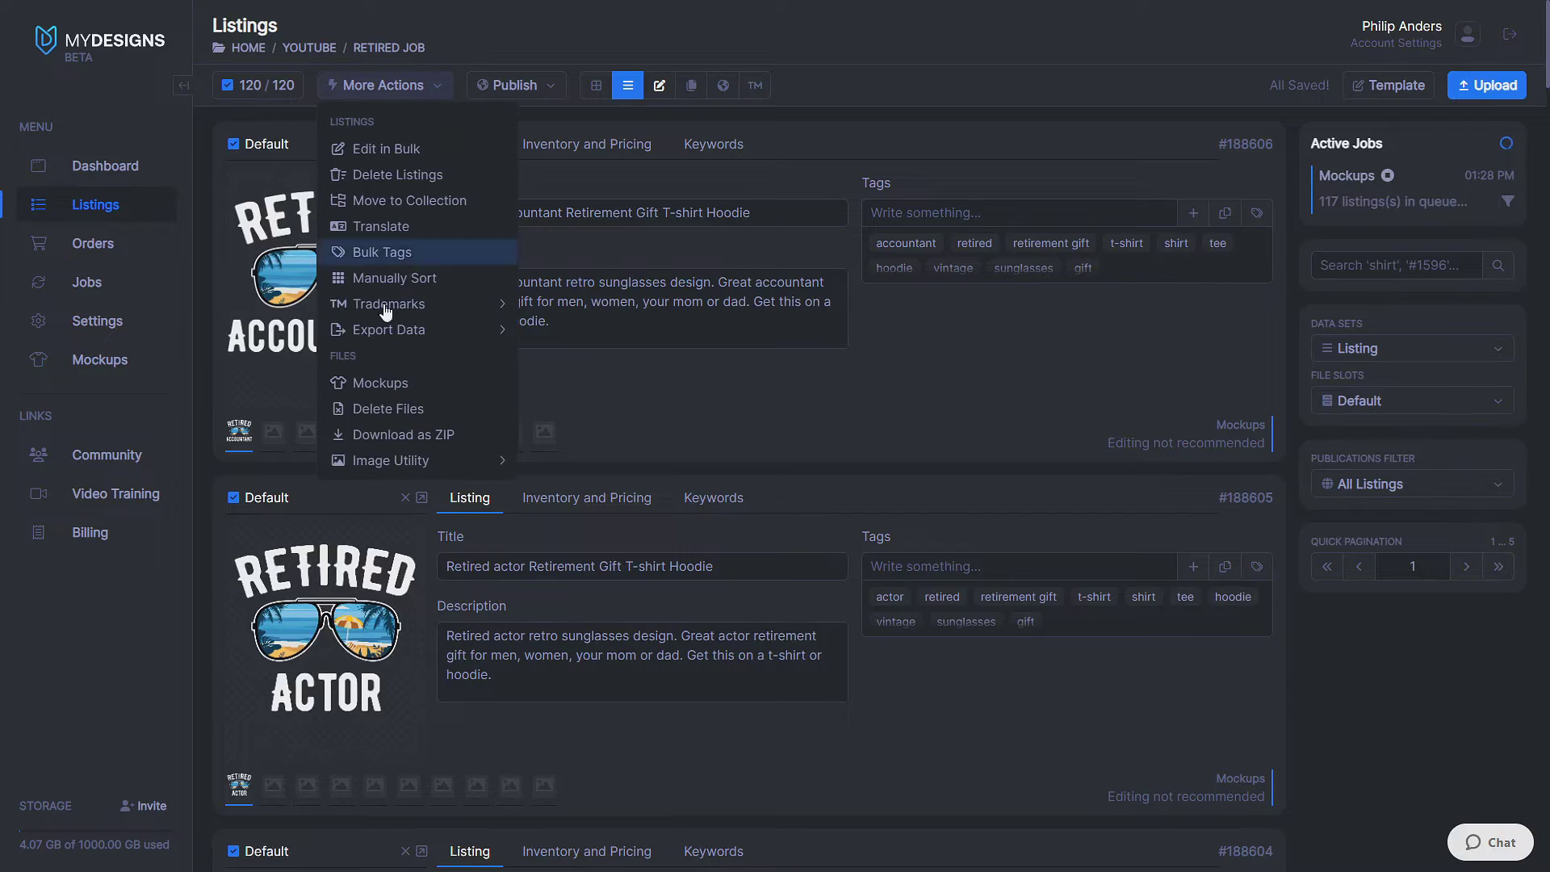
click(381, 384)
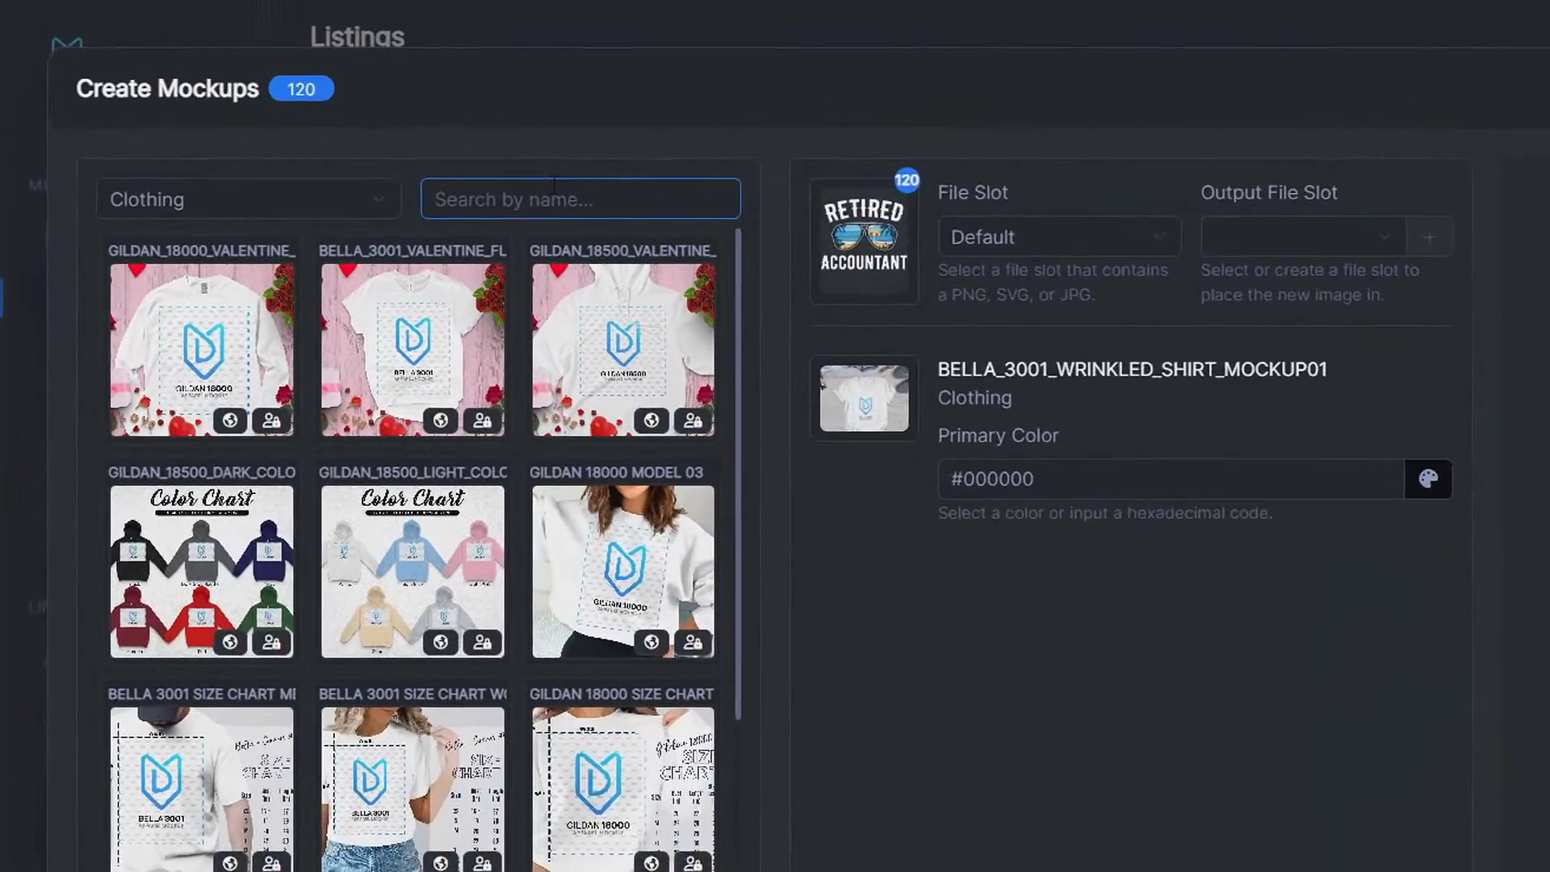
text(1)
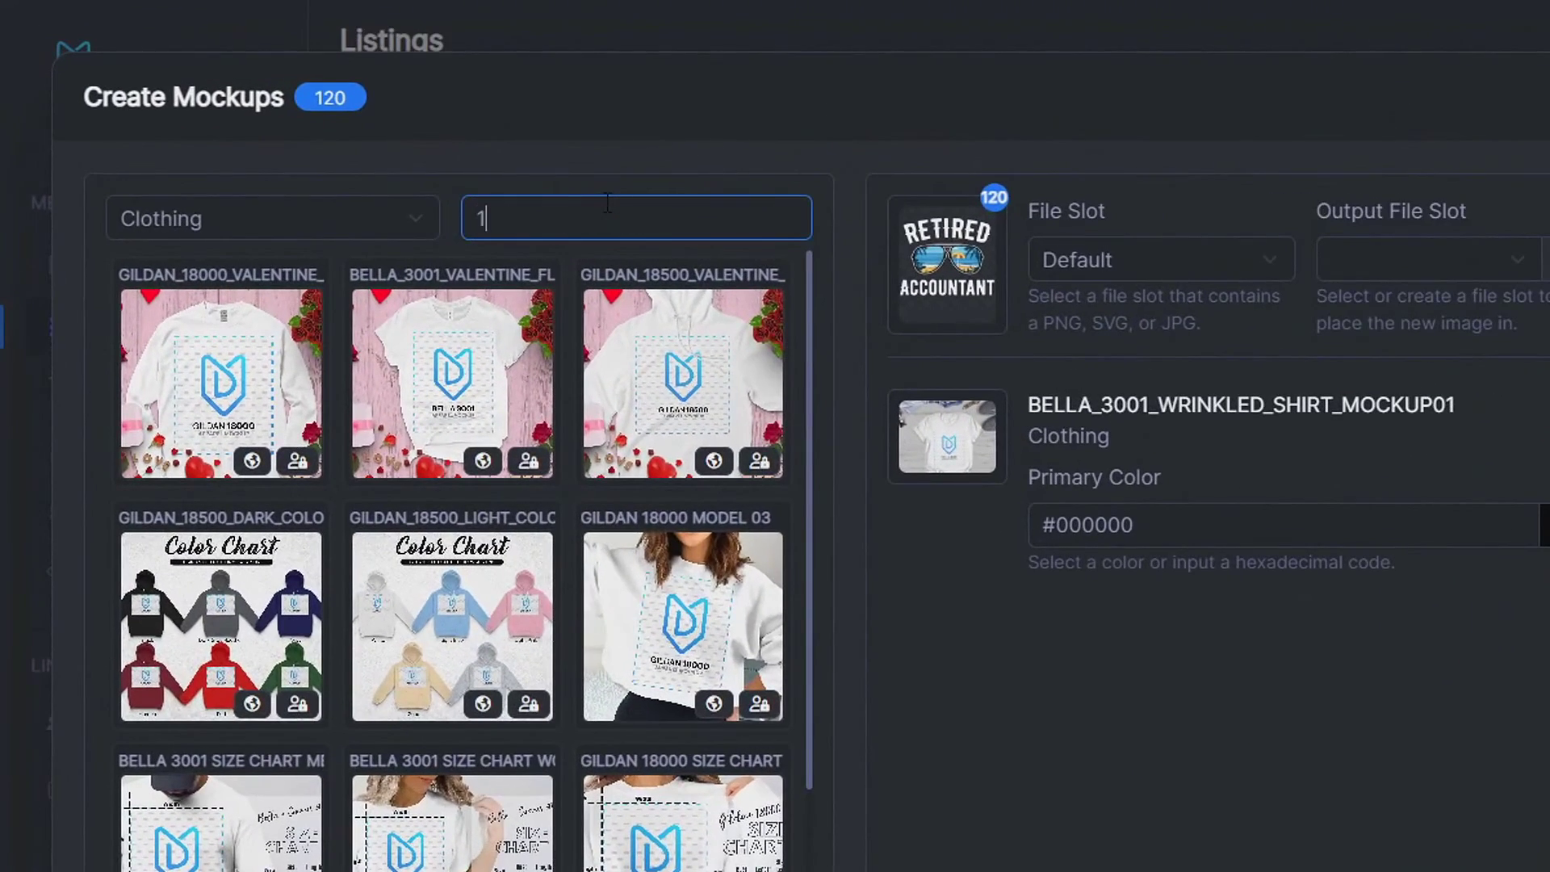
text(8500)
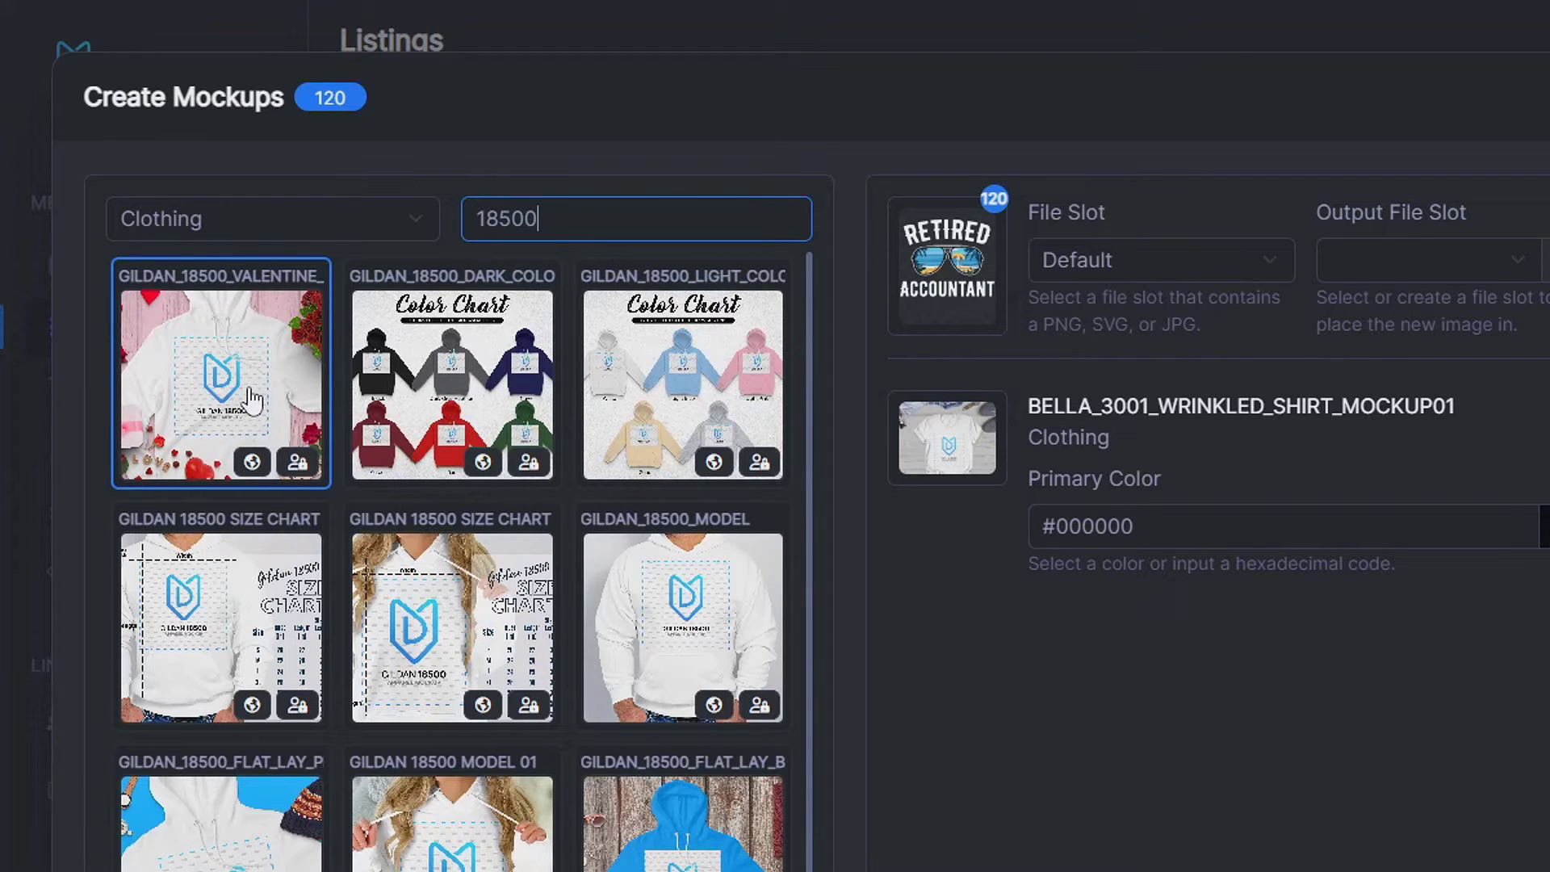
scroll(453, 605, down, 1)
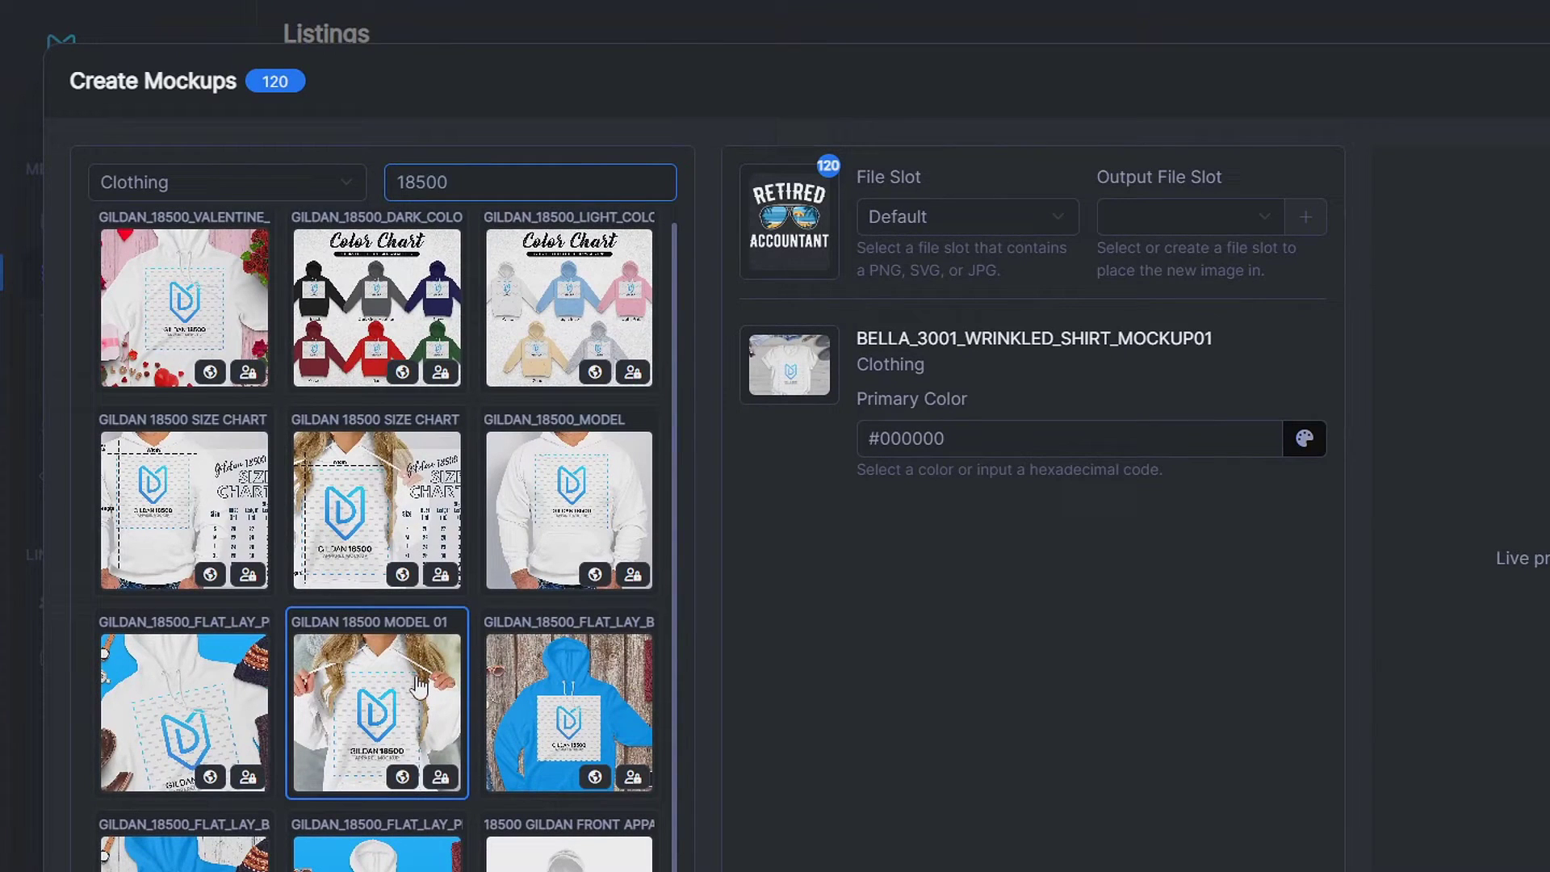
click(401, 702)
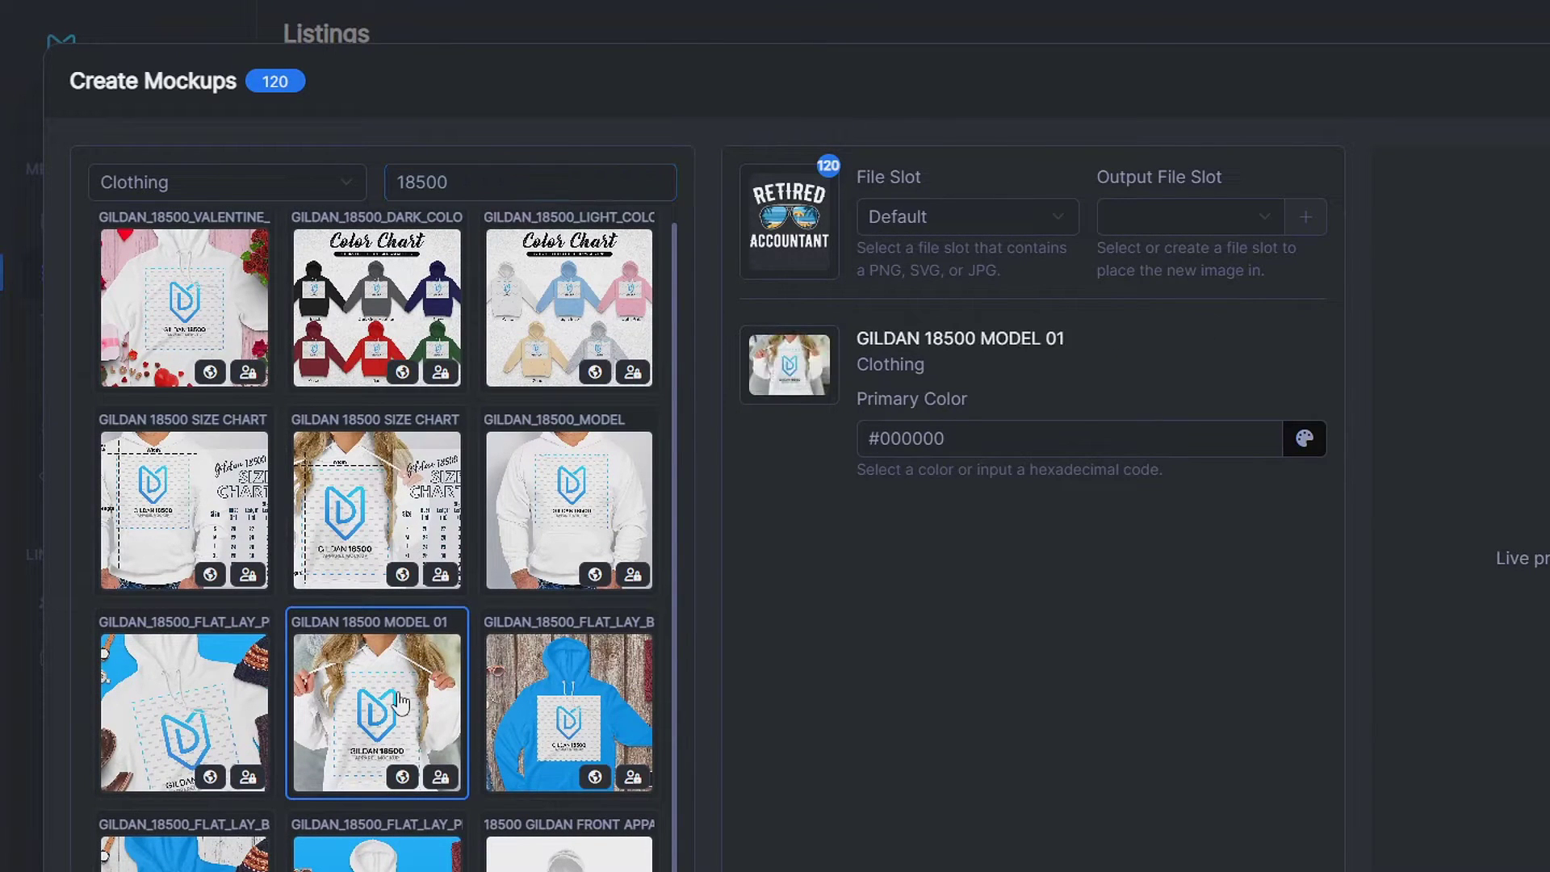
Step: Set the hoodie mockup's primary color to #1c1c1c and create the mockups in the Hoodie 1 output file slot
click(1306, 440)
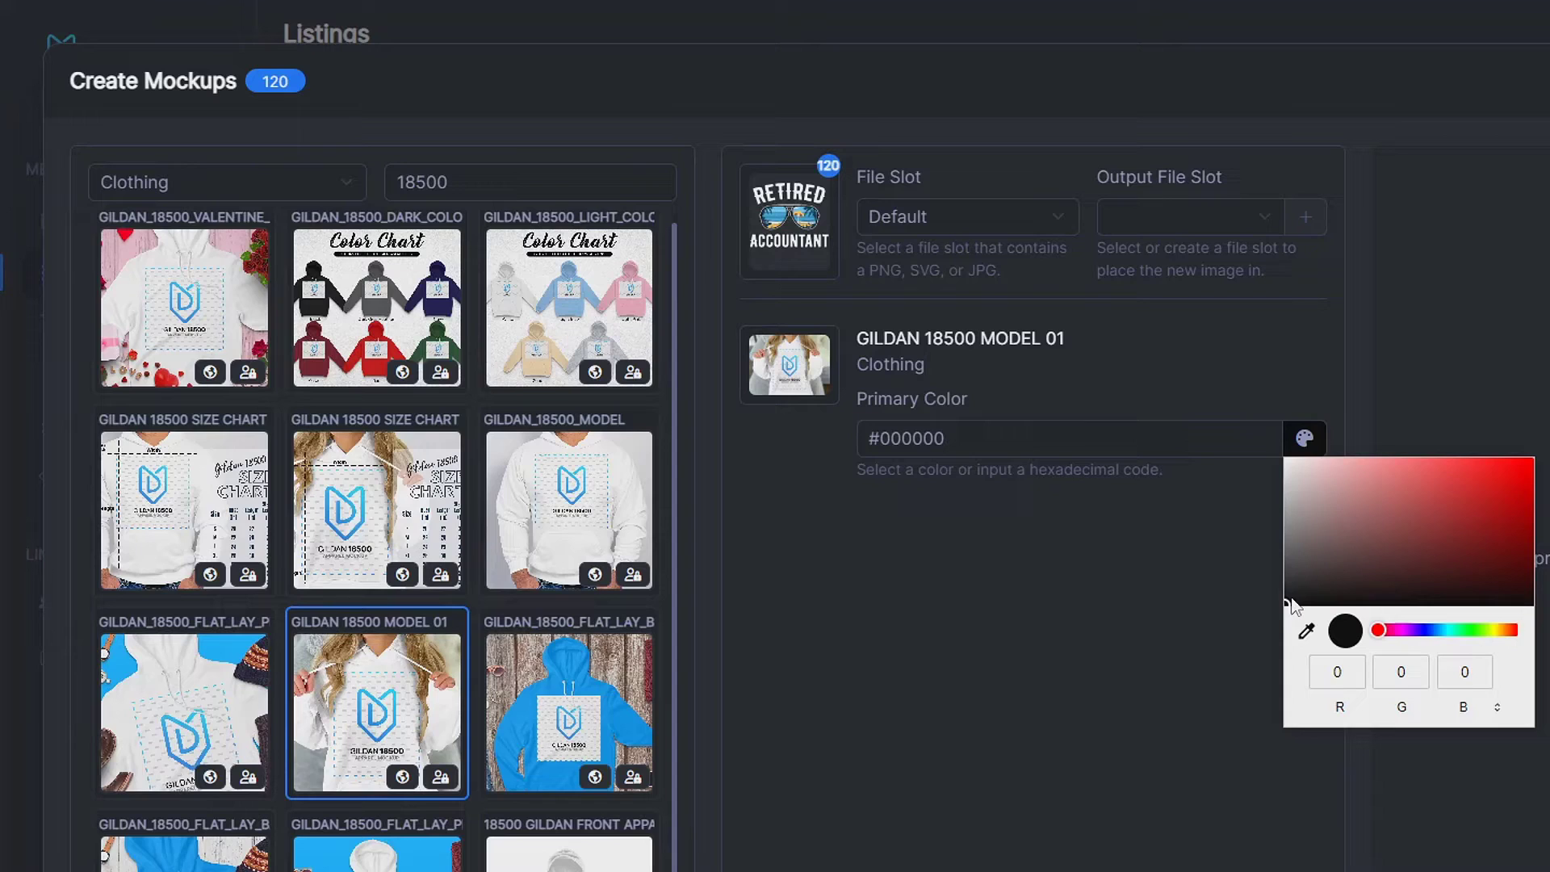
drag(1235, 605, 1219, 596)
click(1219, 596)
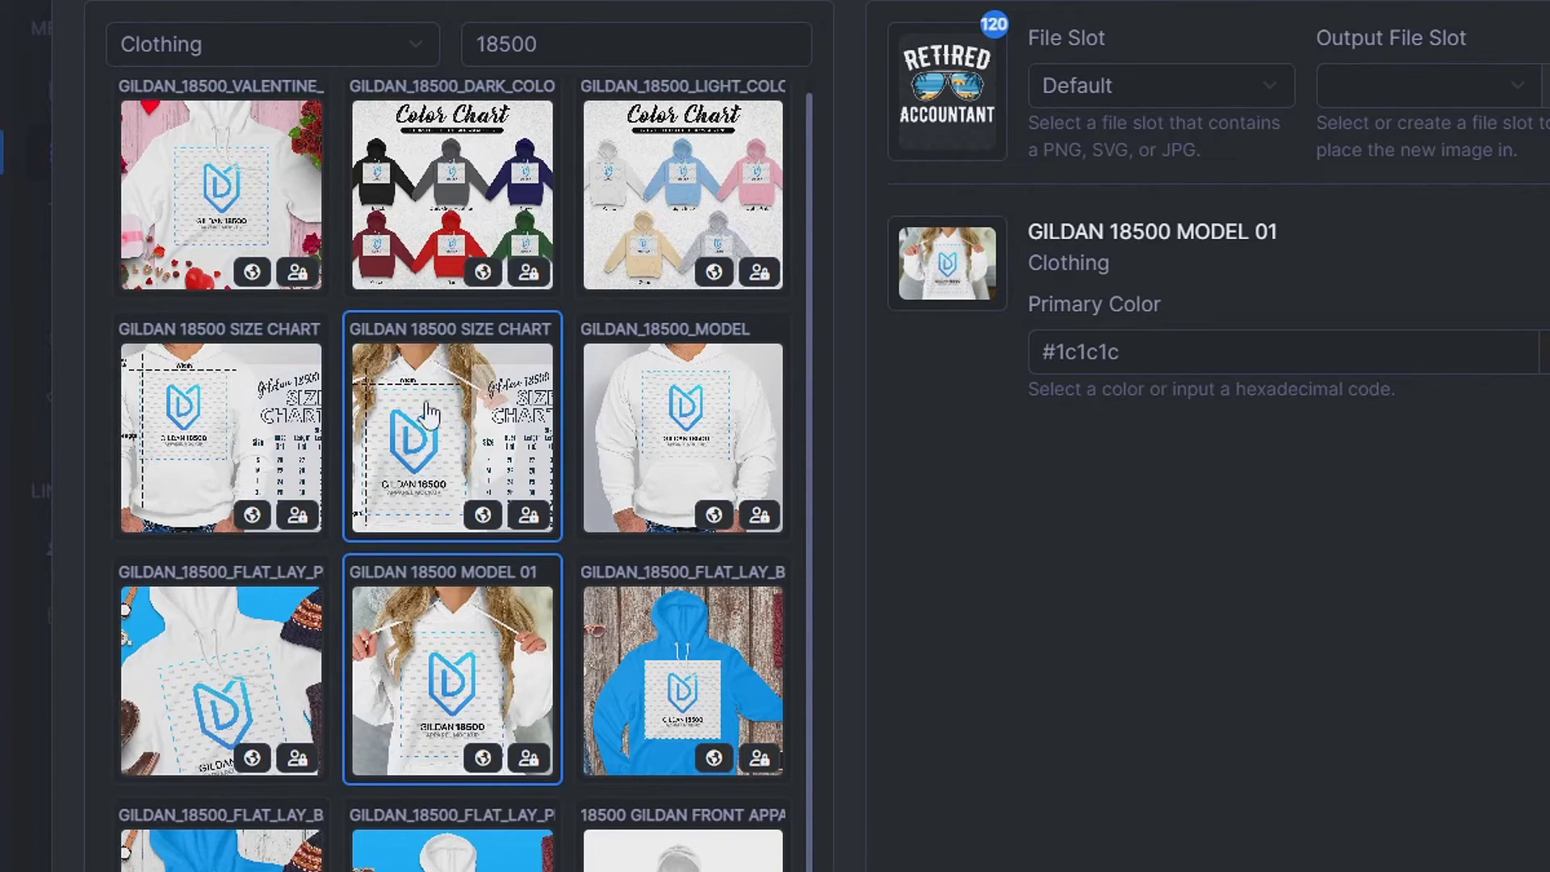
click(355, 129)
scroll(356, 129, up, 1)
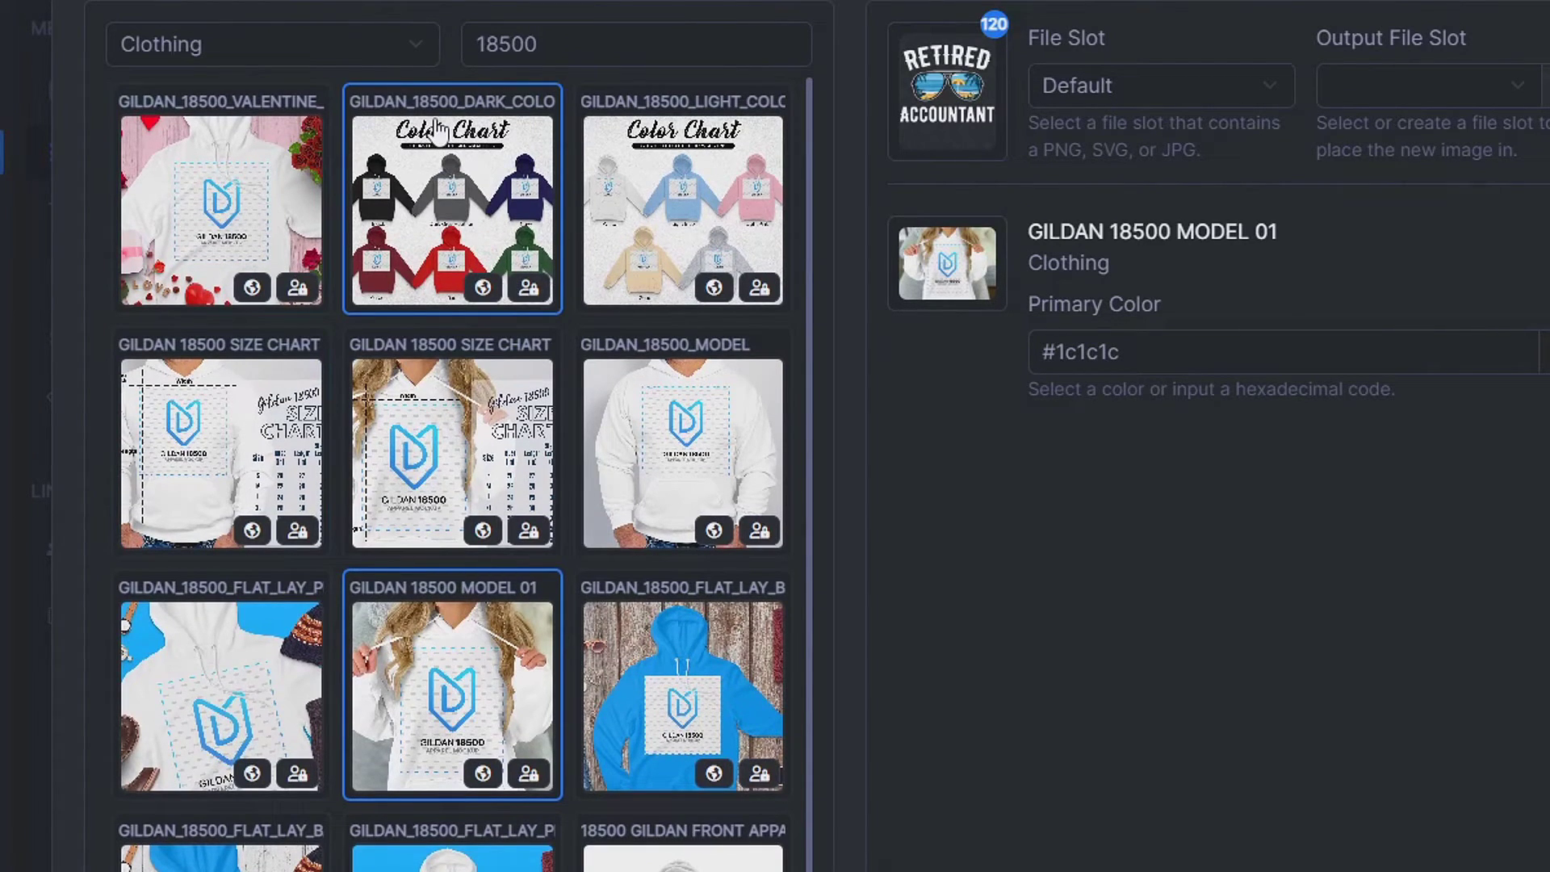
click(438, 132)
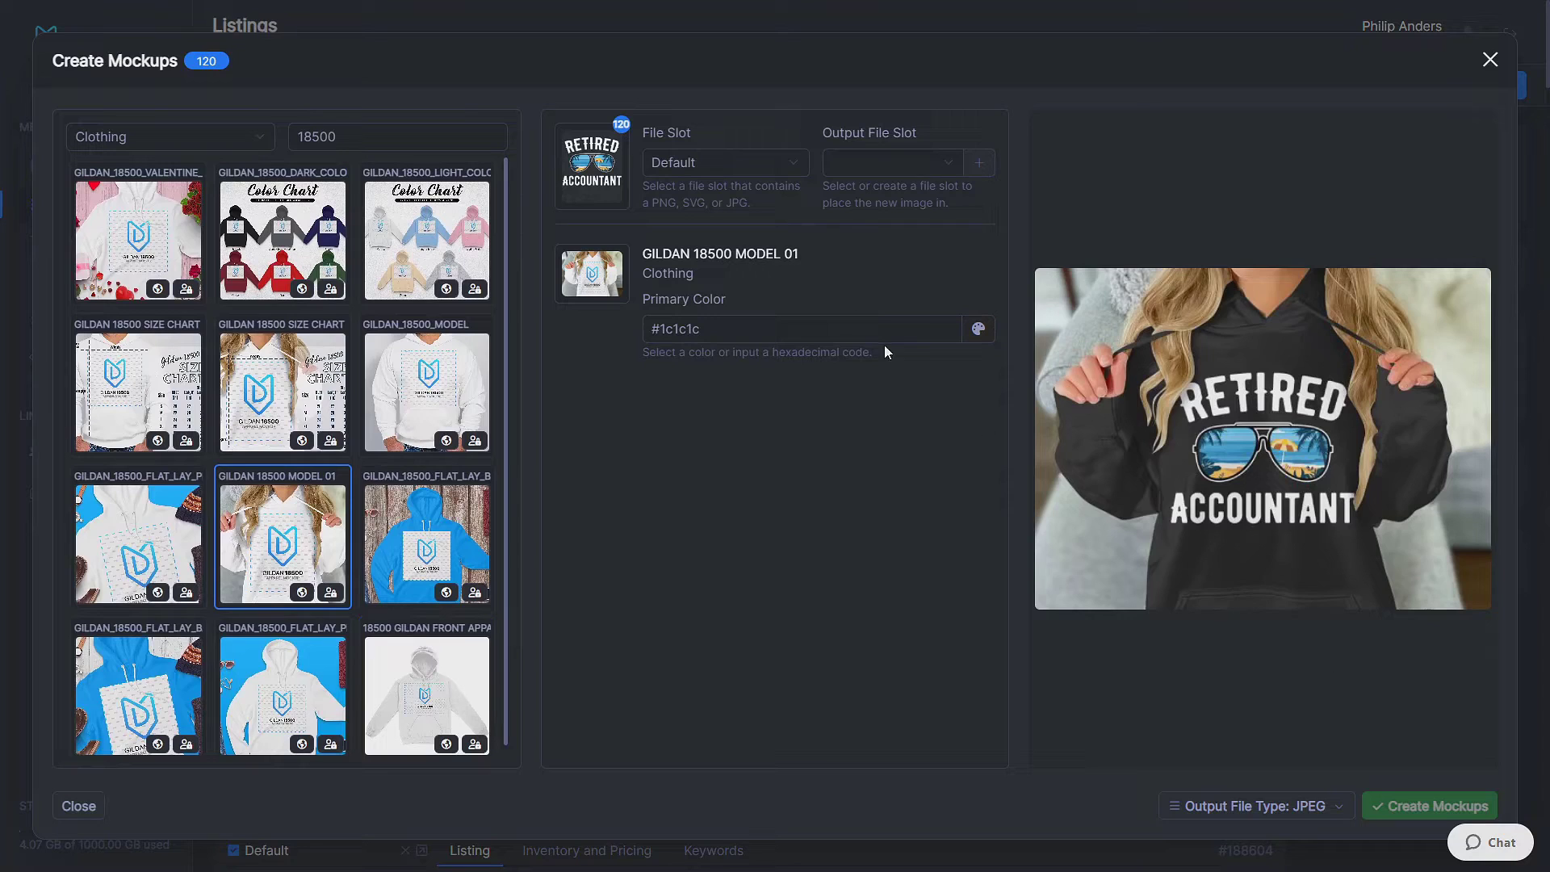
click(860, 159)
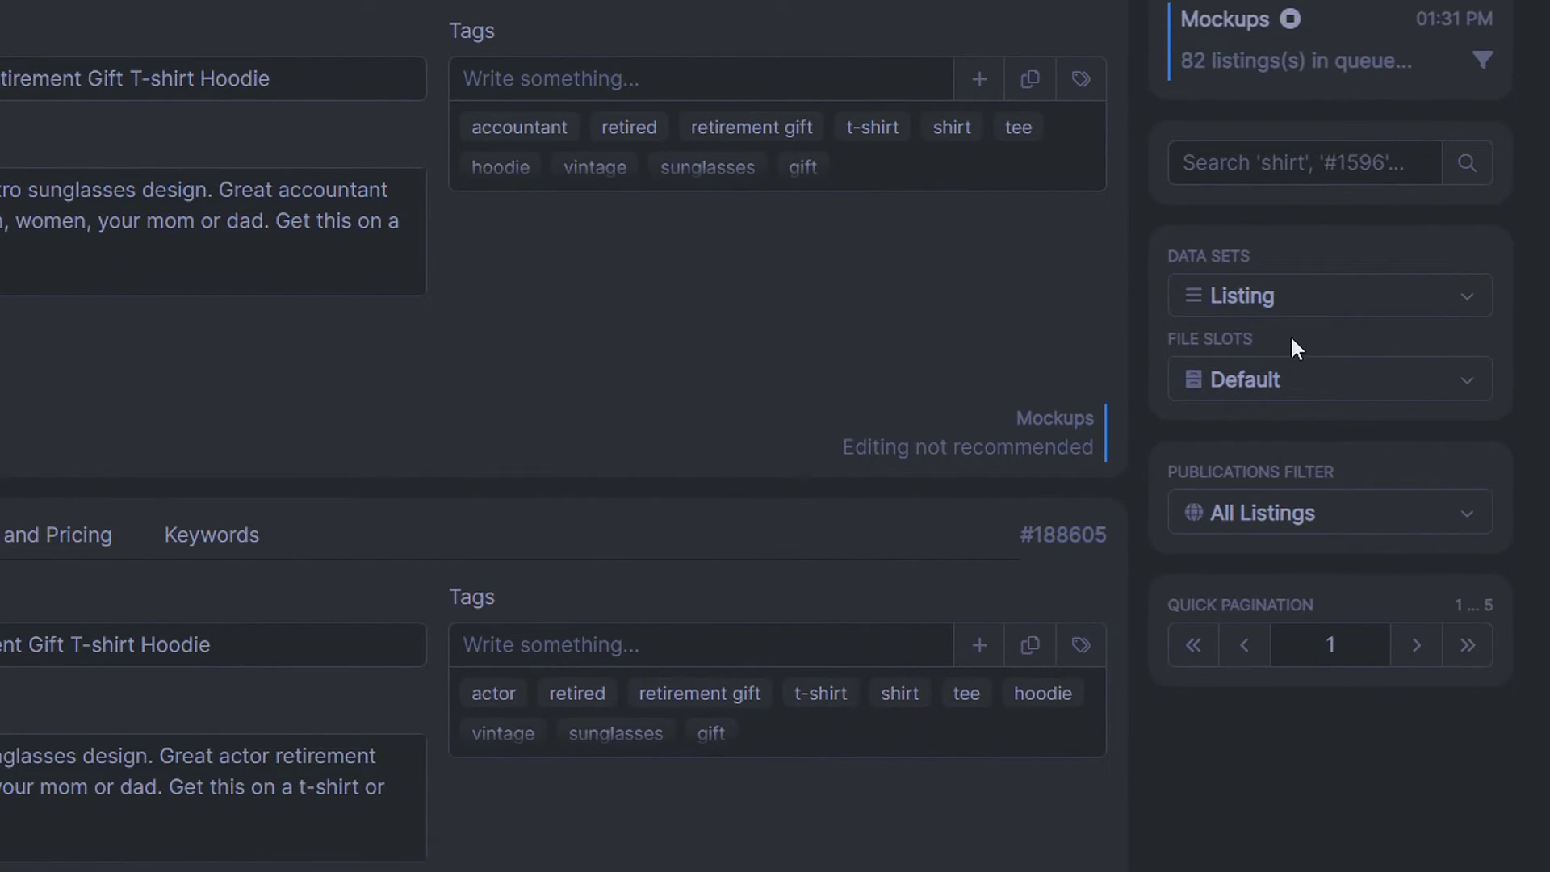
Step: Display the T-shirt 1 file slot in the listings and look through the generated T-shirt mockups
click(1273, 382)
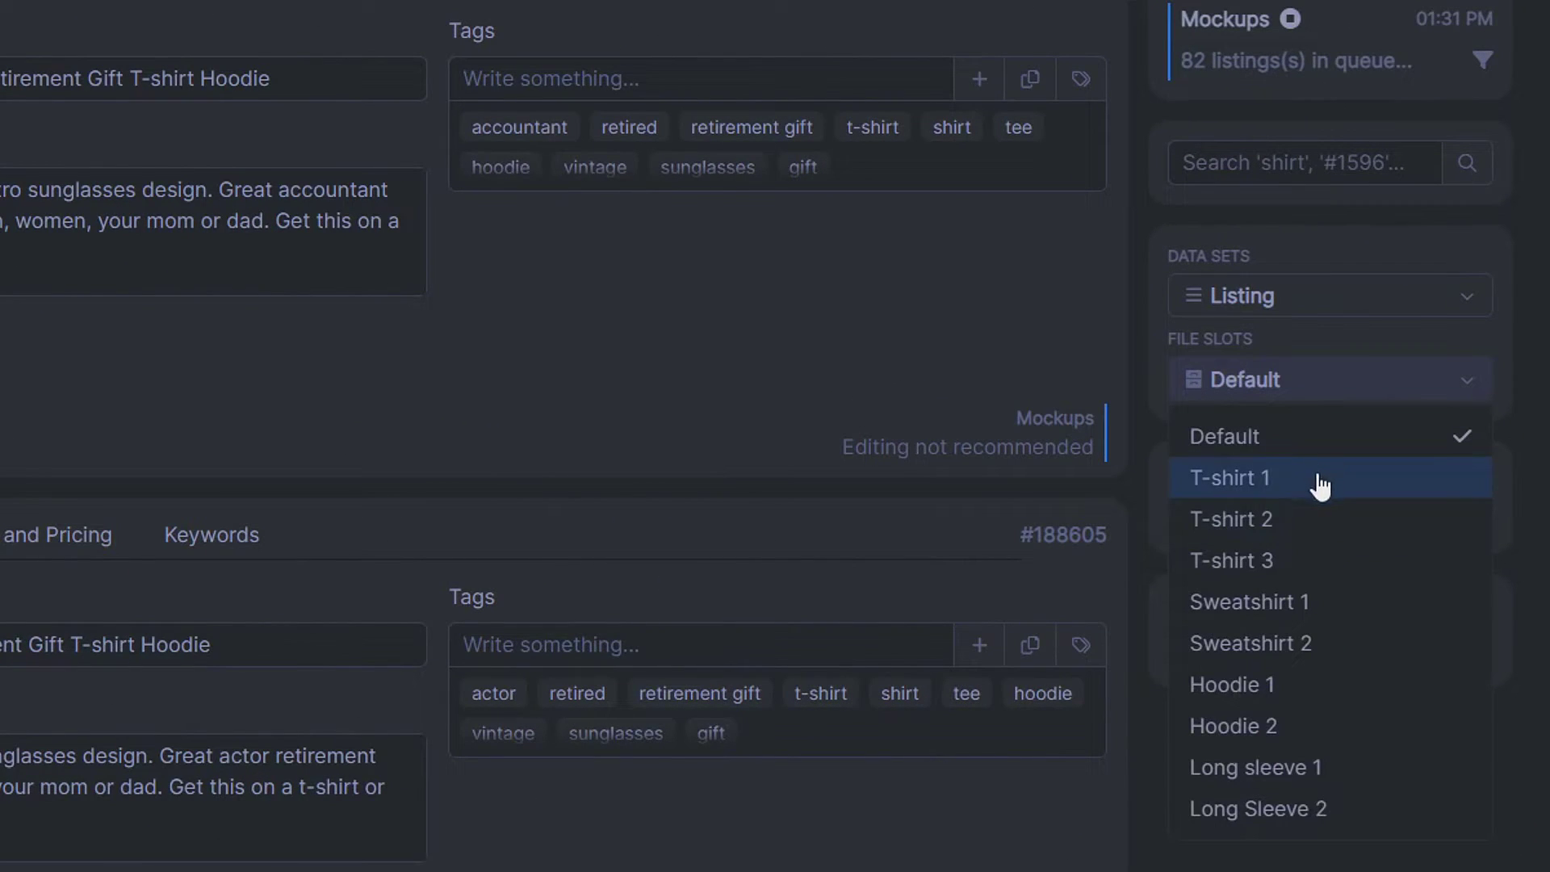
click(1319, 485)
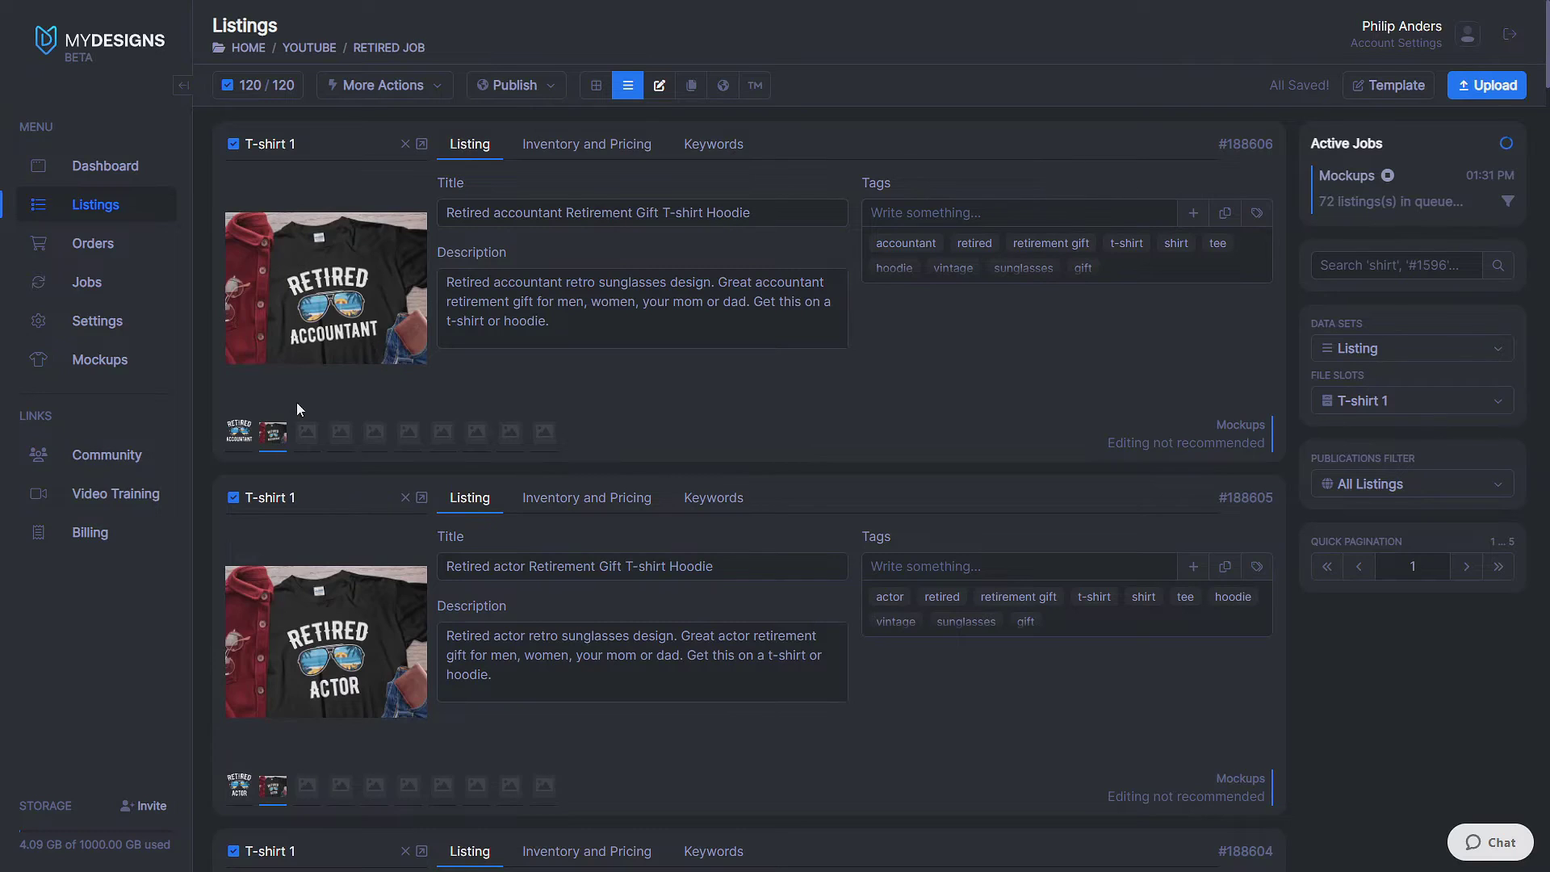
scroll(292, 452, down, 5)
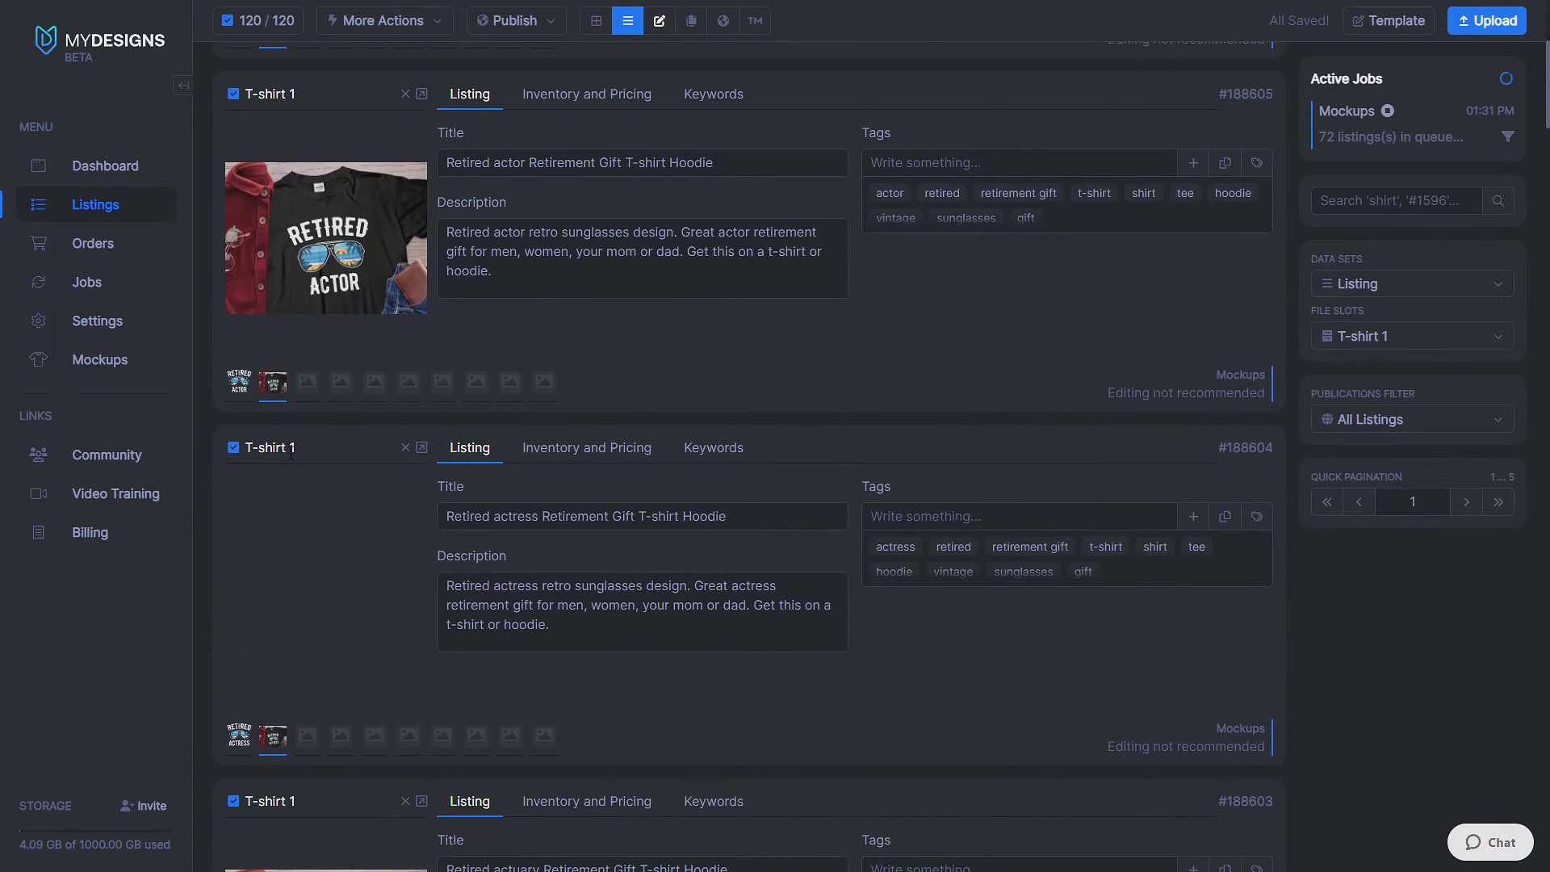
scroll(292, 452, down, 12)
scroll(307, 461, down, 5)
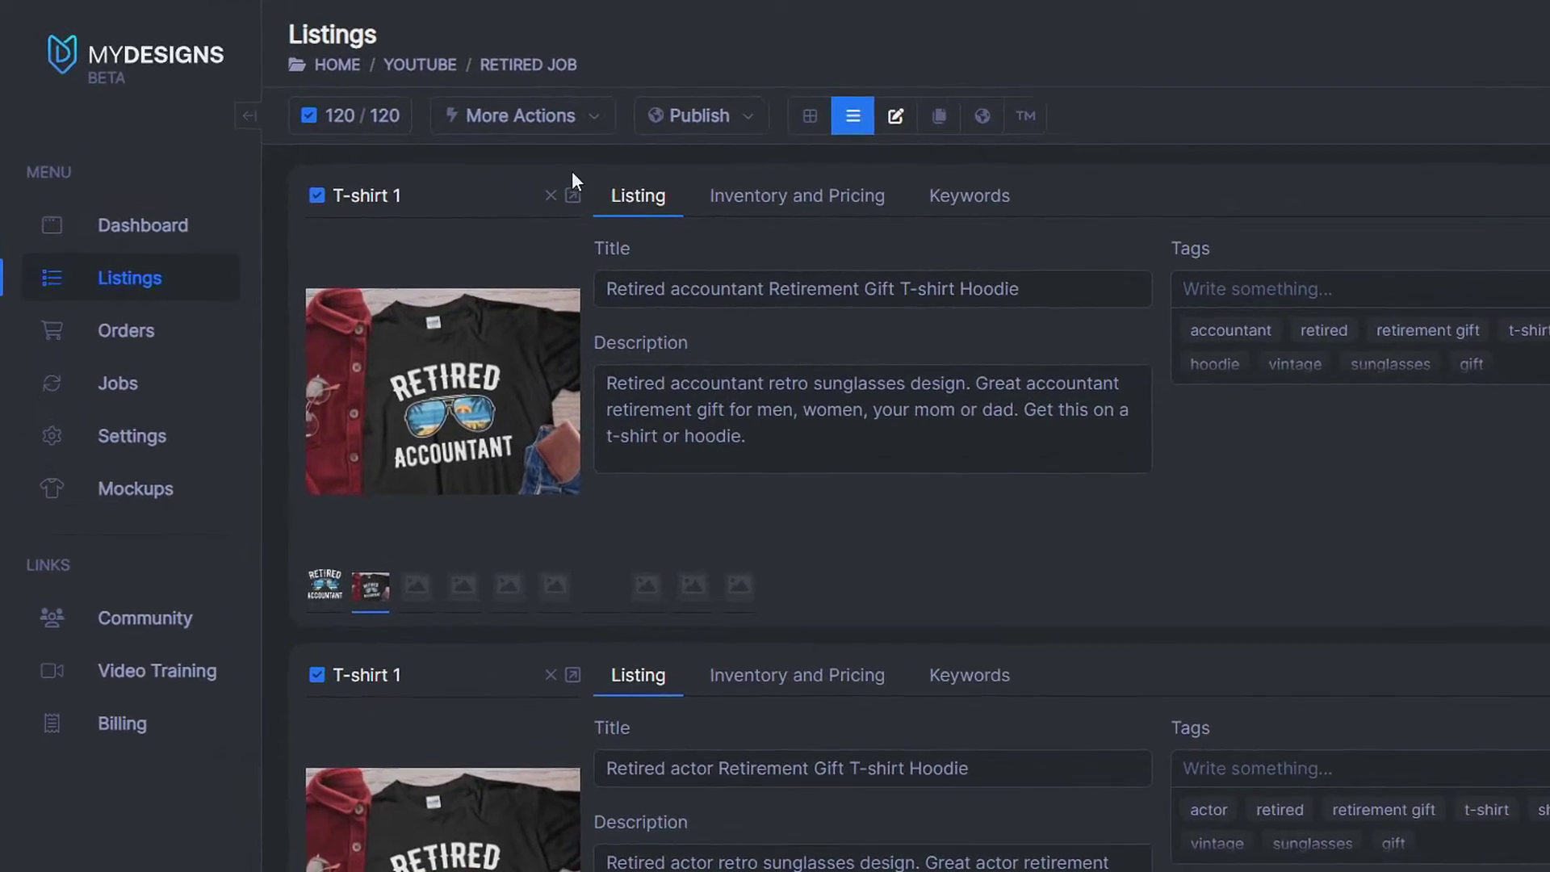
Step: Start publishing the listings as Etsy products, set the category to Clothing, Gender-Neutral Adult Clothing, and validate the data stage
click(725, 119)
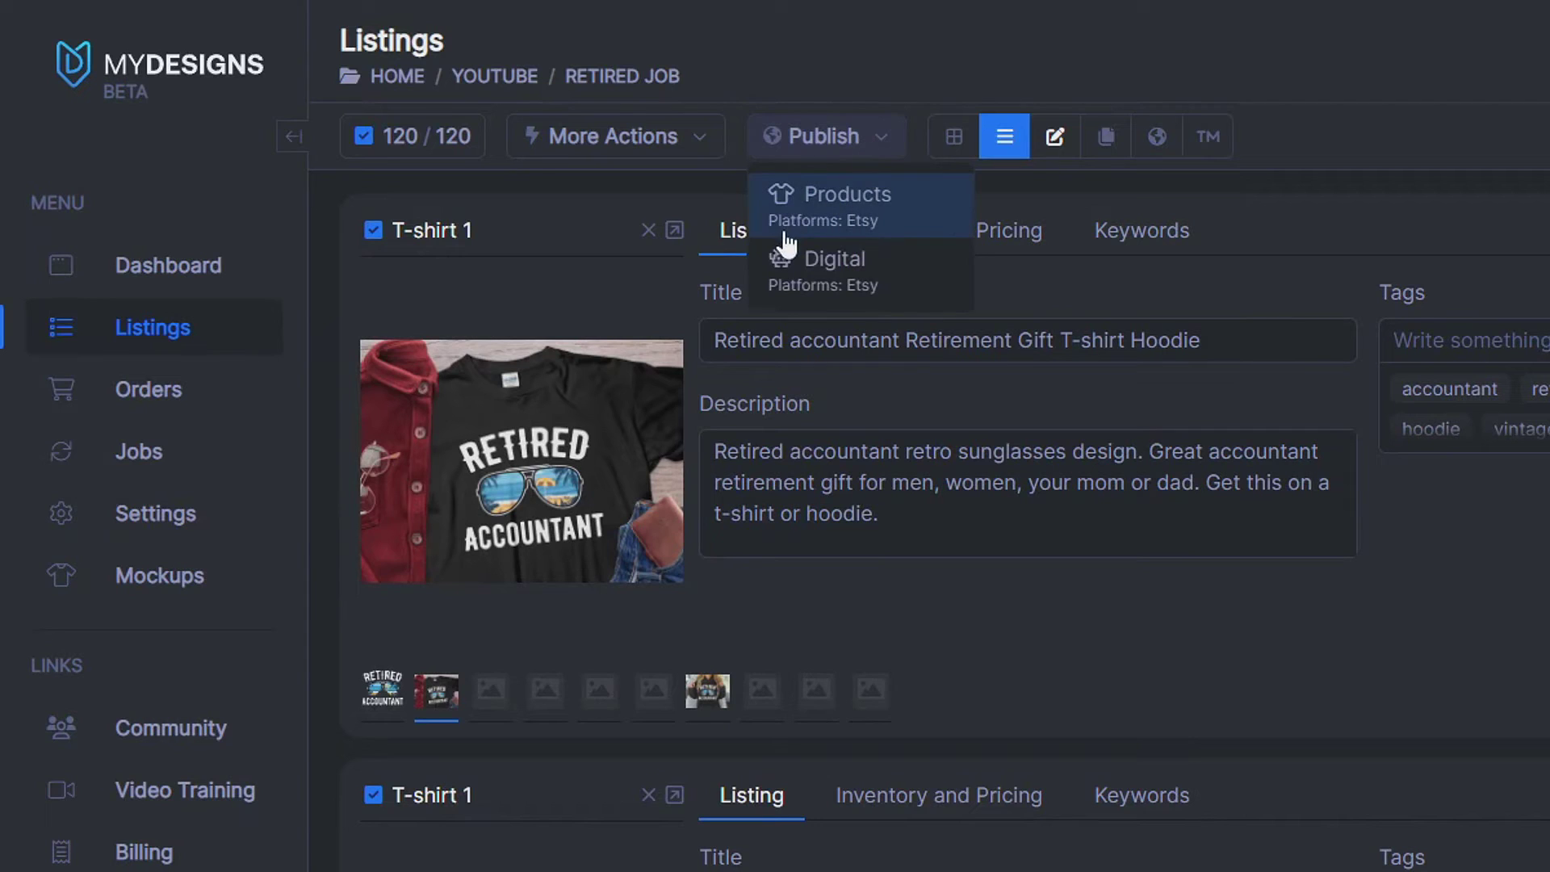
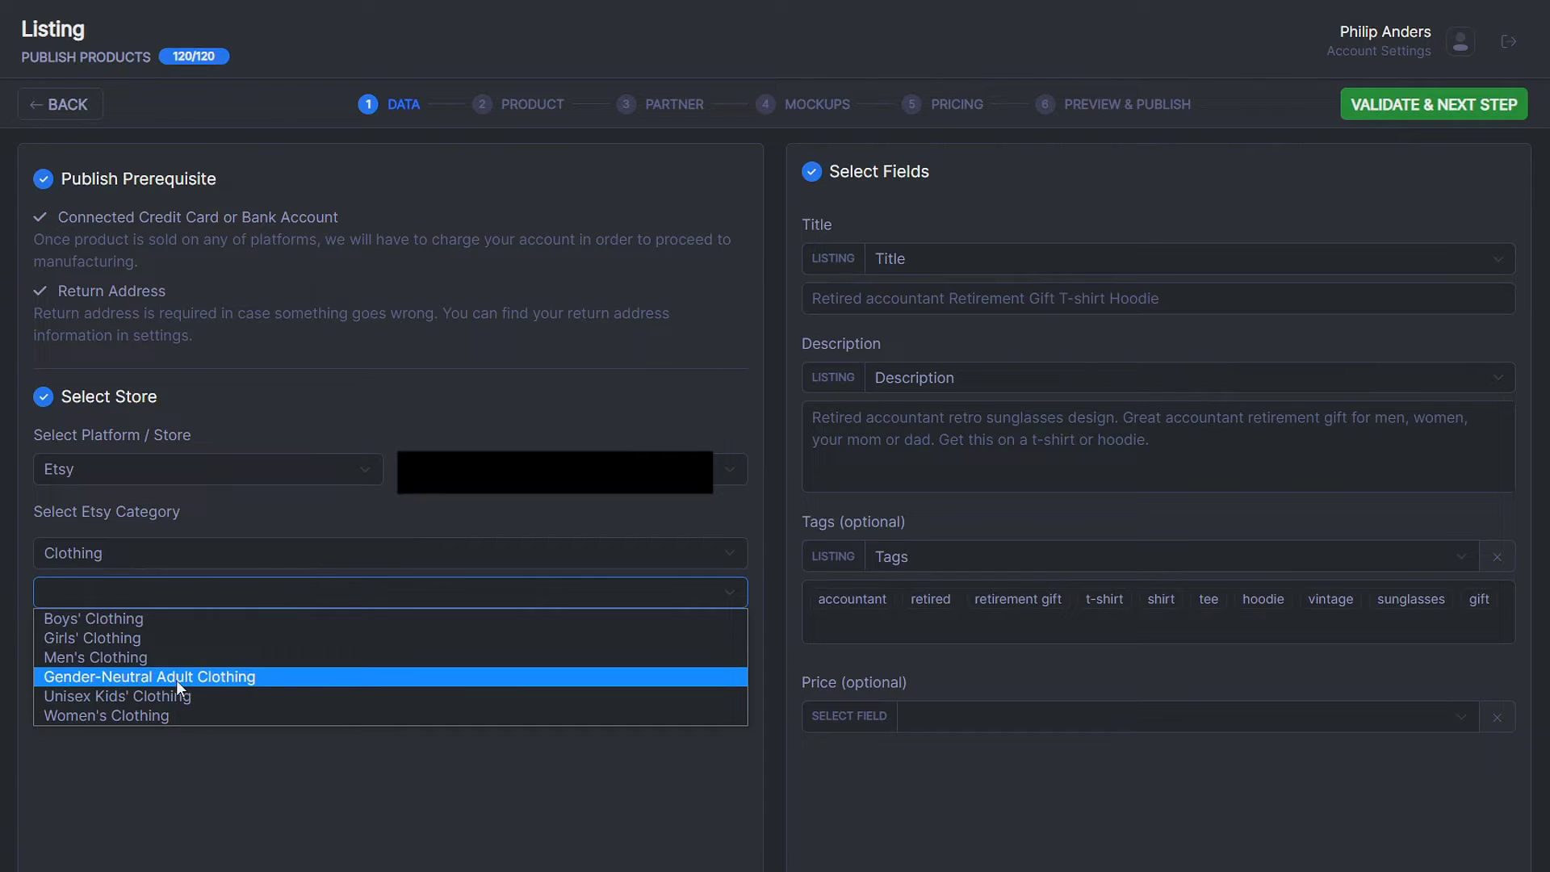
click(132, 678)
click(204, 636)
click(178, 694)
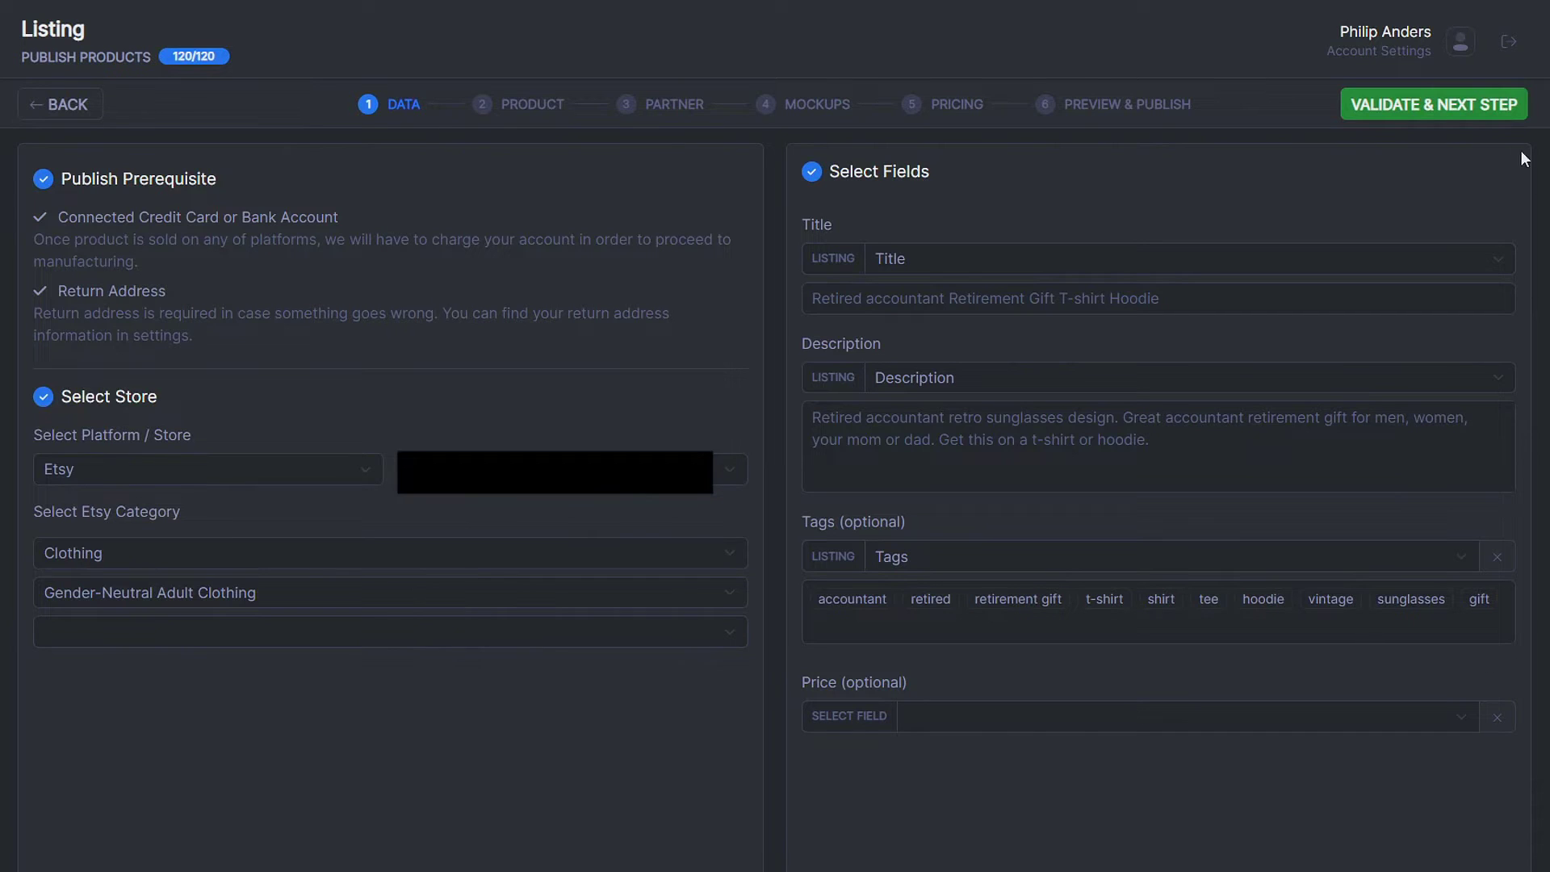
click(1478, 106)
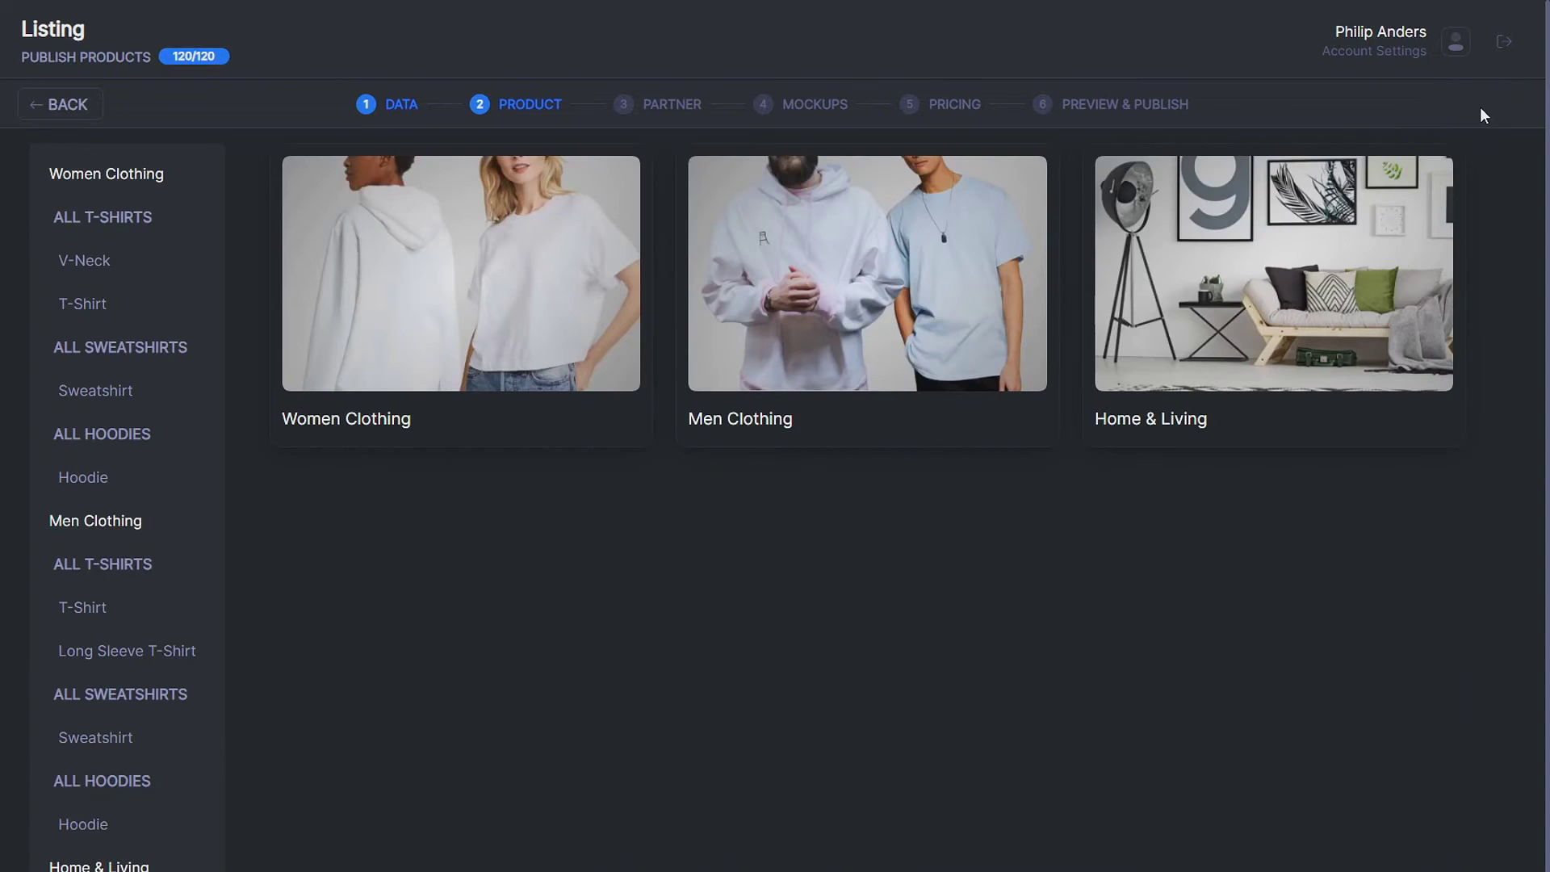
Step: Choose the Gildan 5000 from the men's T-shirts as the product to publish
click(852, 265)
click(467, 299)
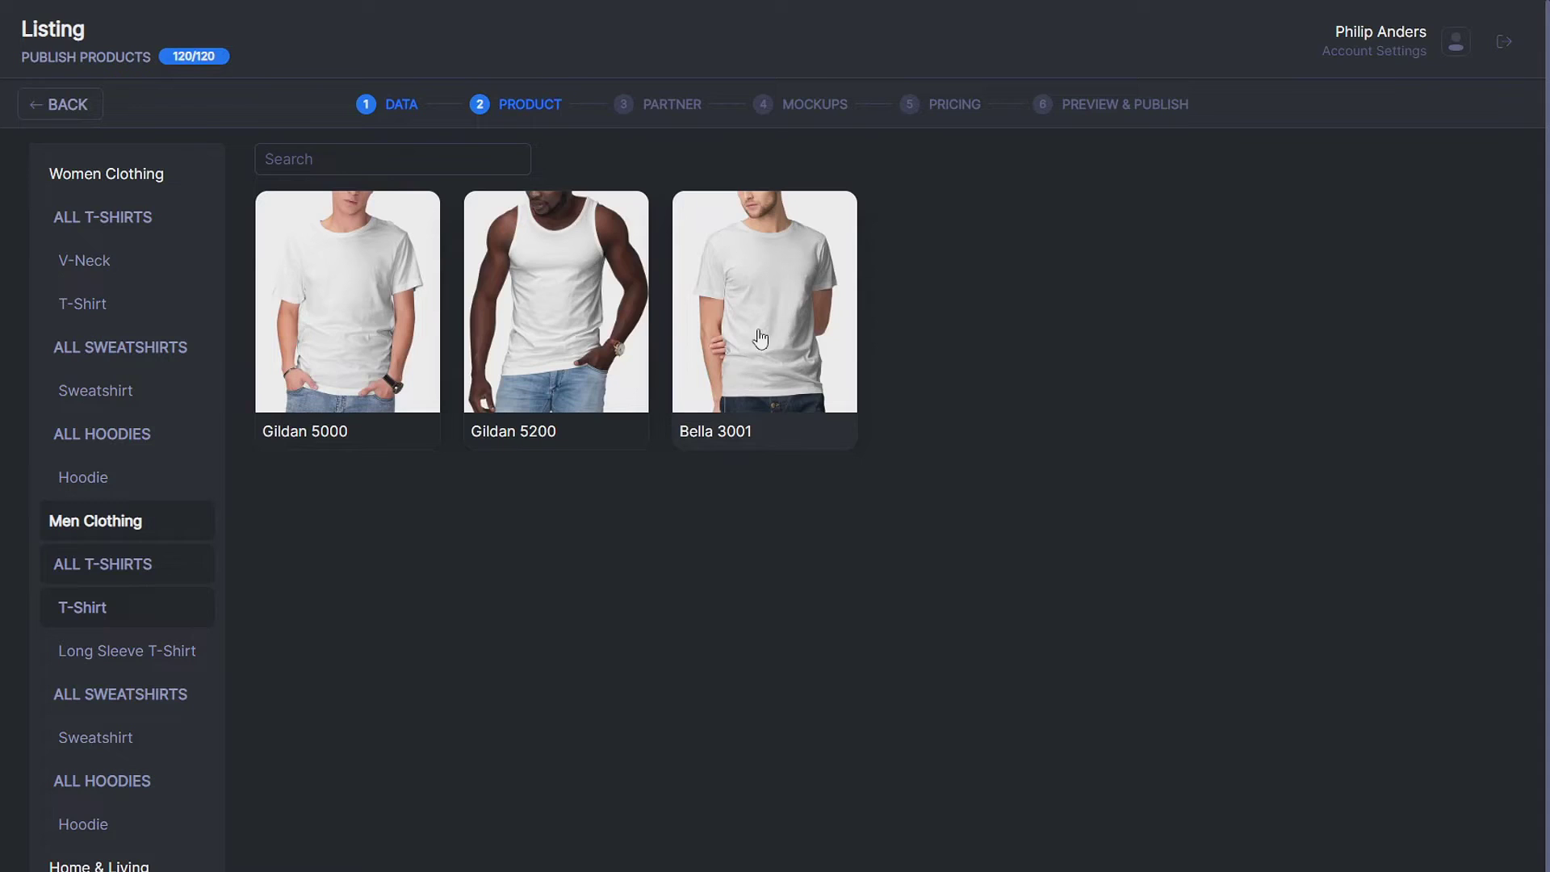
click(335, 312)
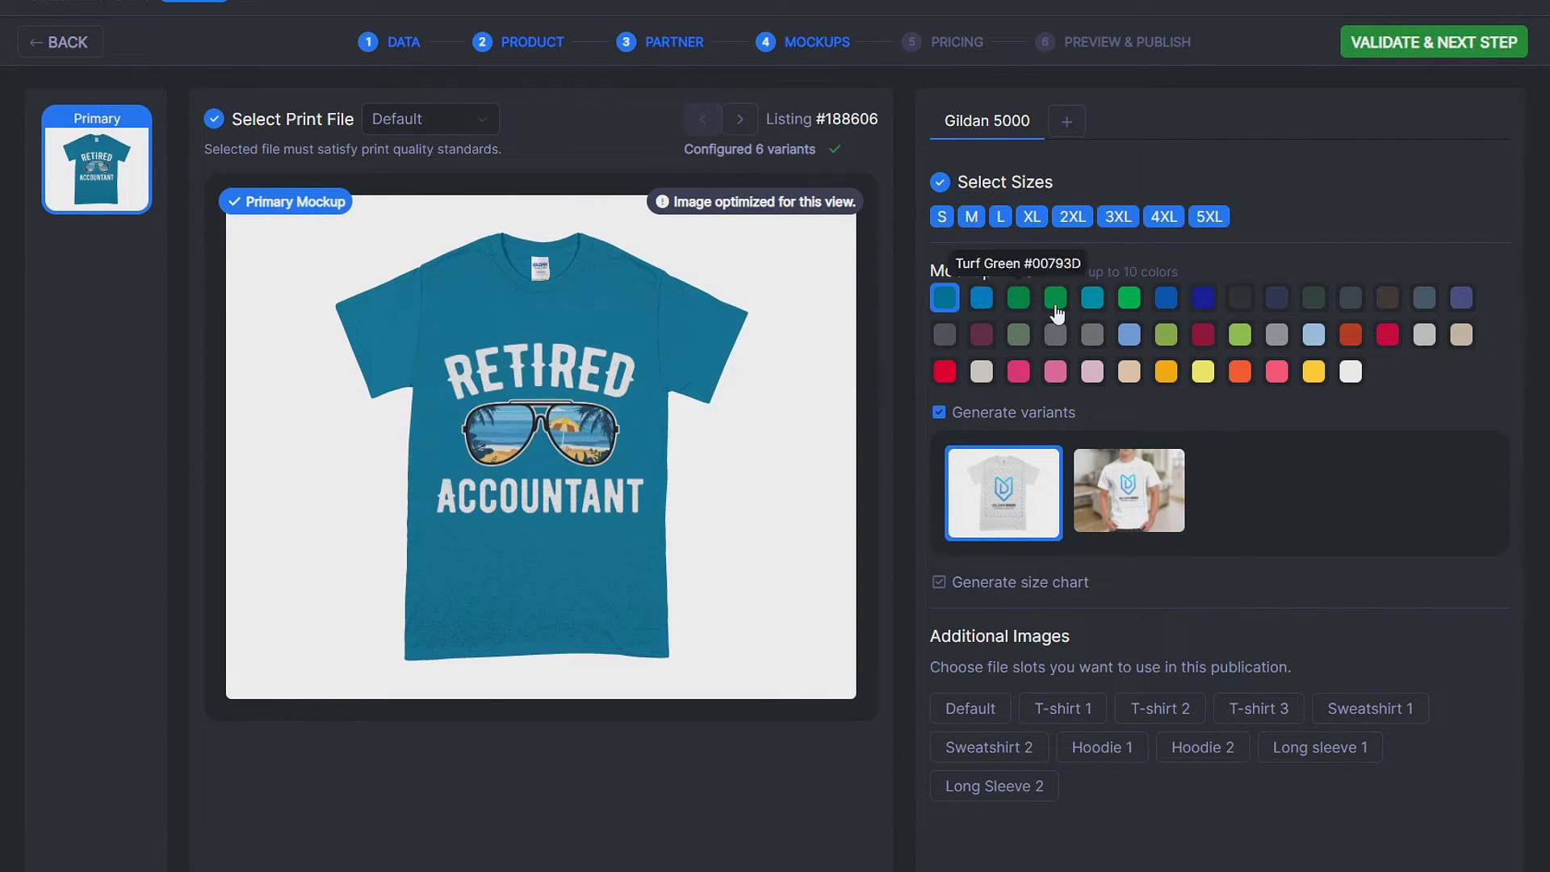
Step: Select black, Navy, slate blue and maroon as the Gildan 5000 mockup colors and remove the preselected teal
click(1242, 310)
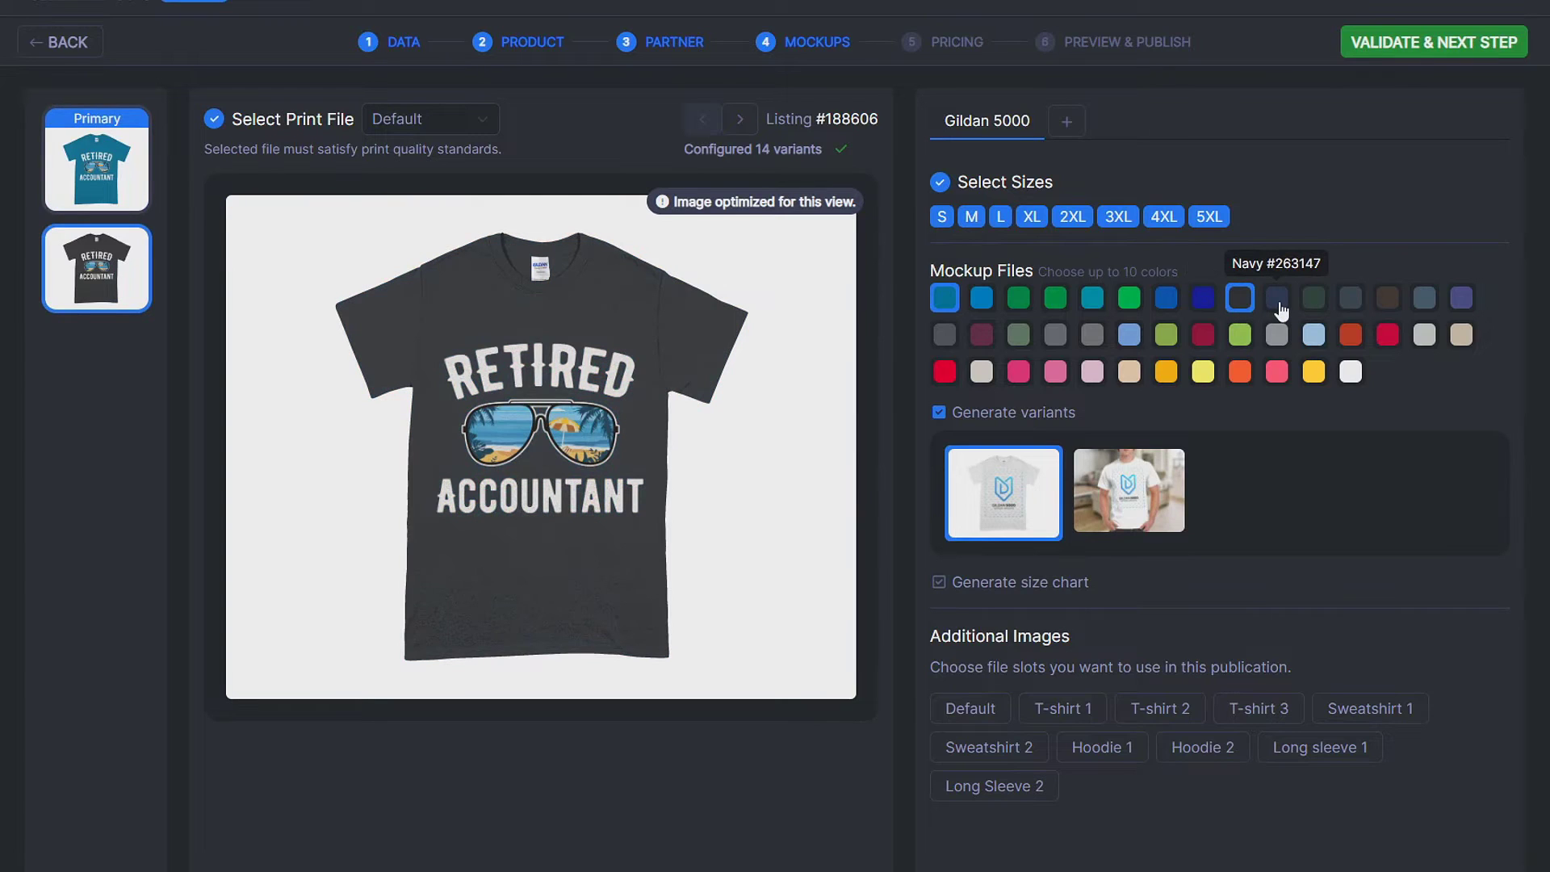
click(1279, 305)
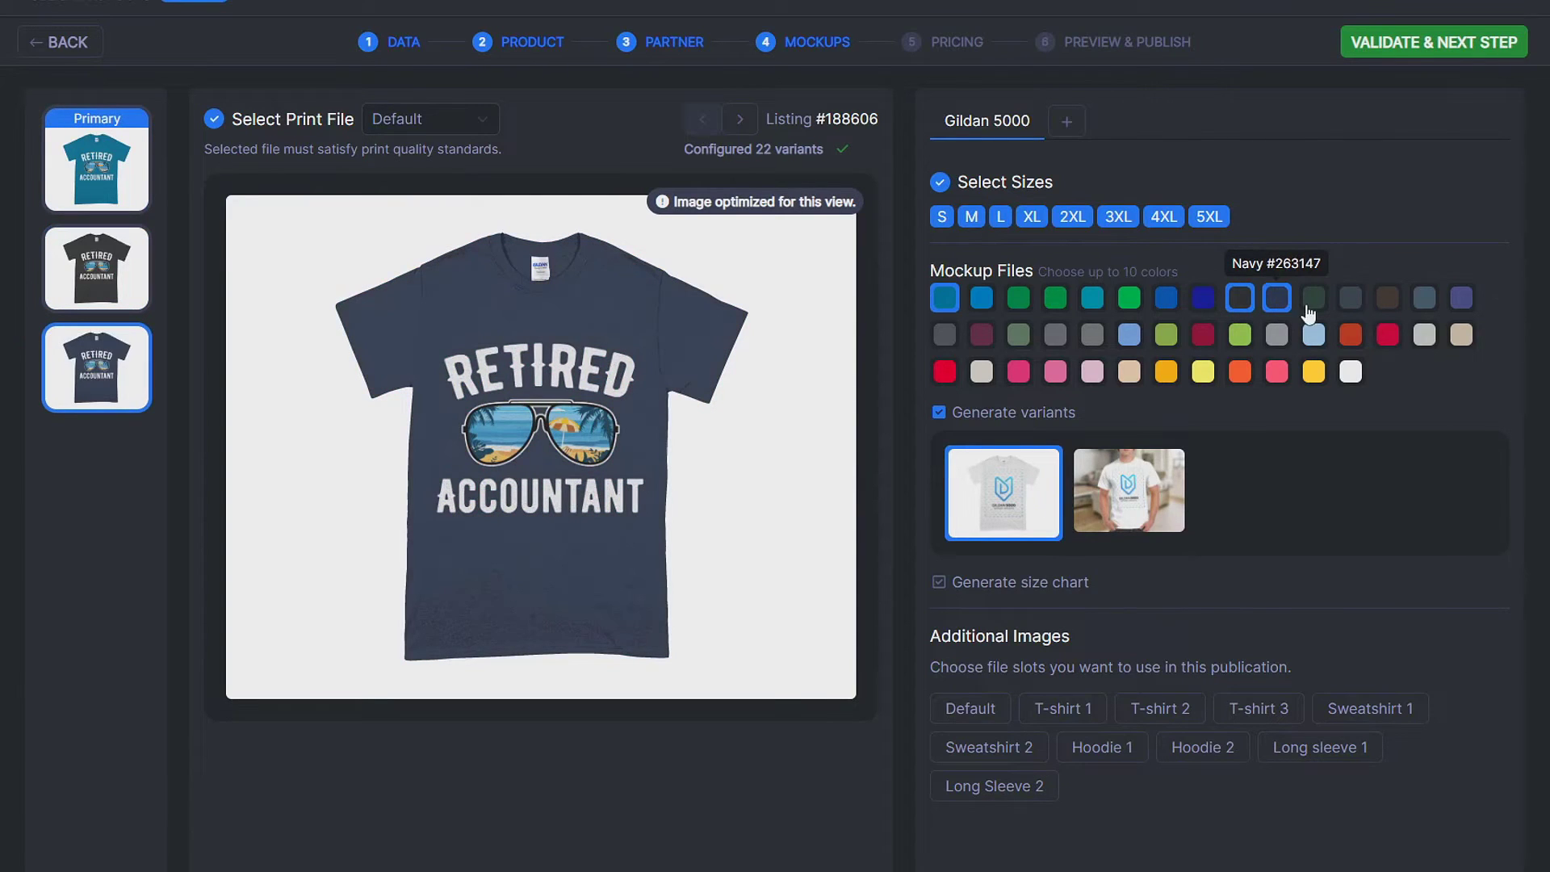
click(1425, 298)
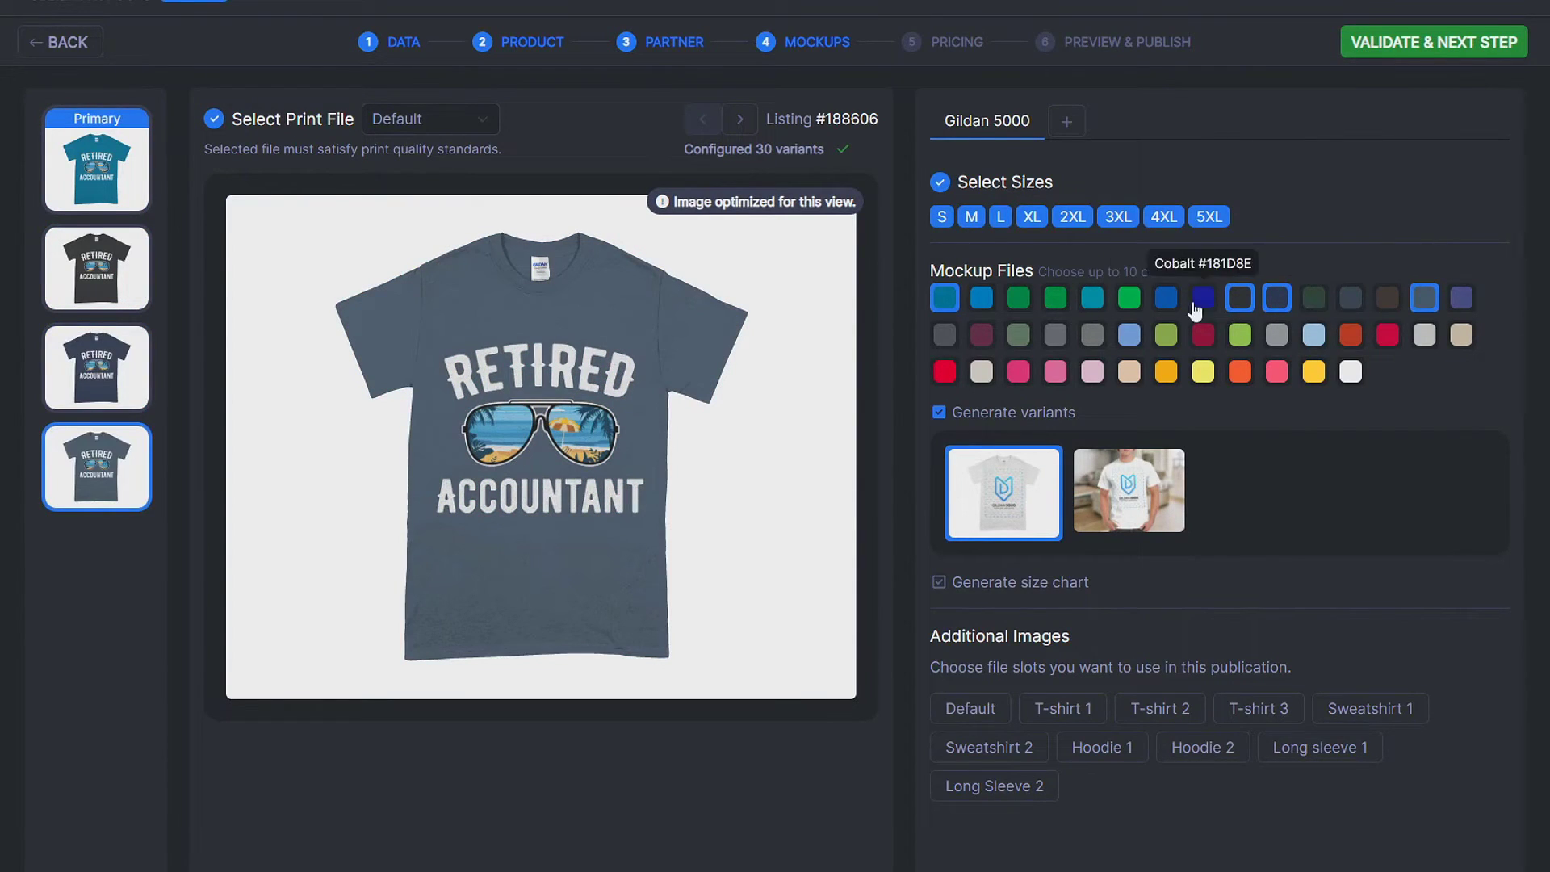
click(946, 300)
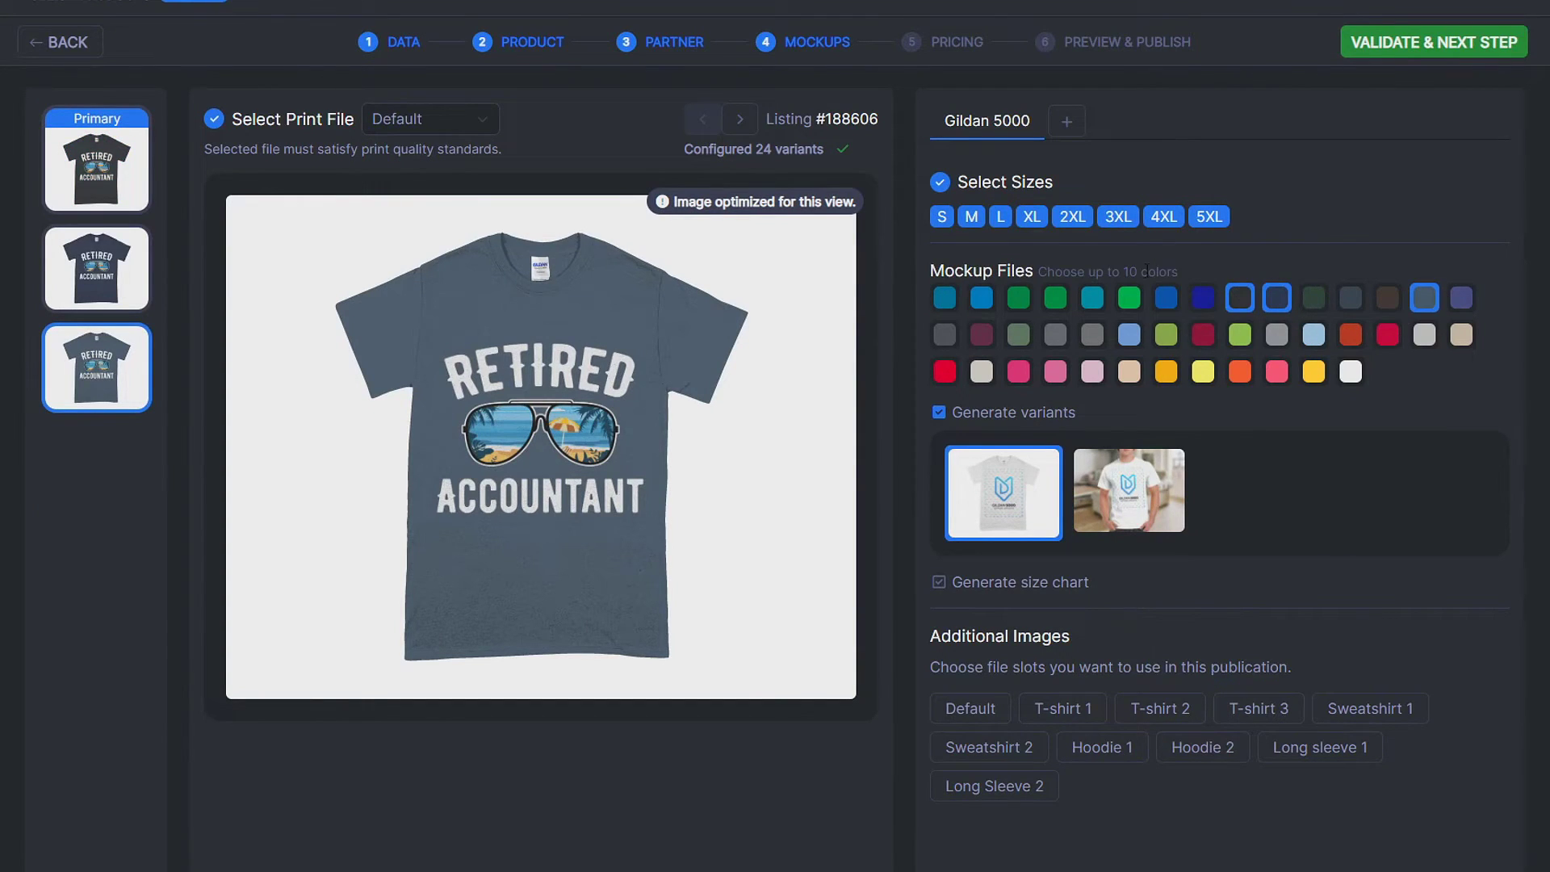
click(982, 336)
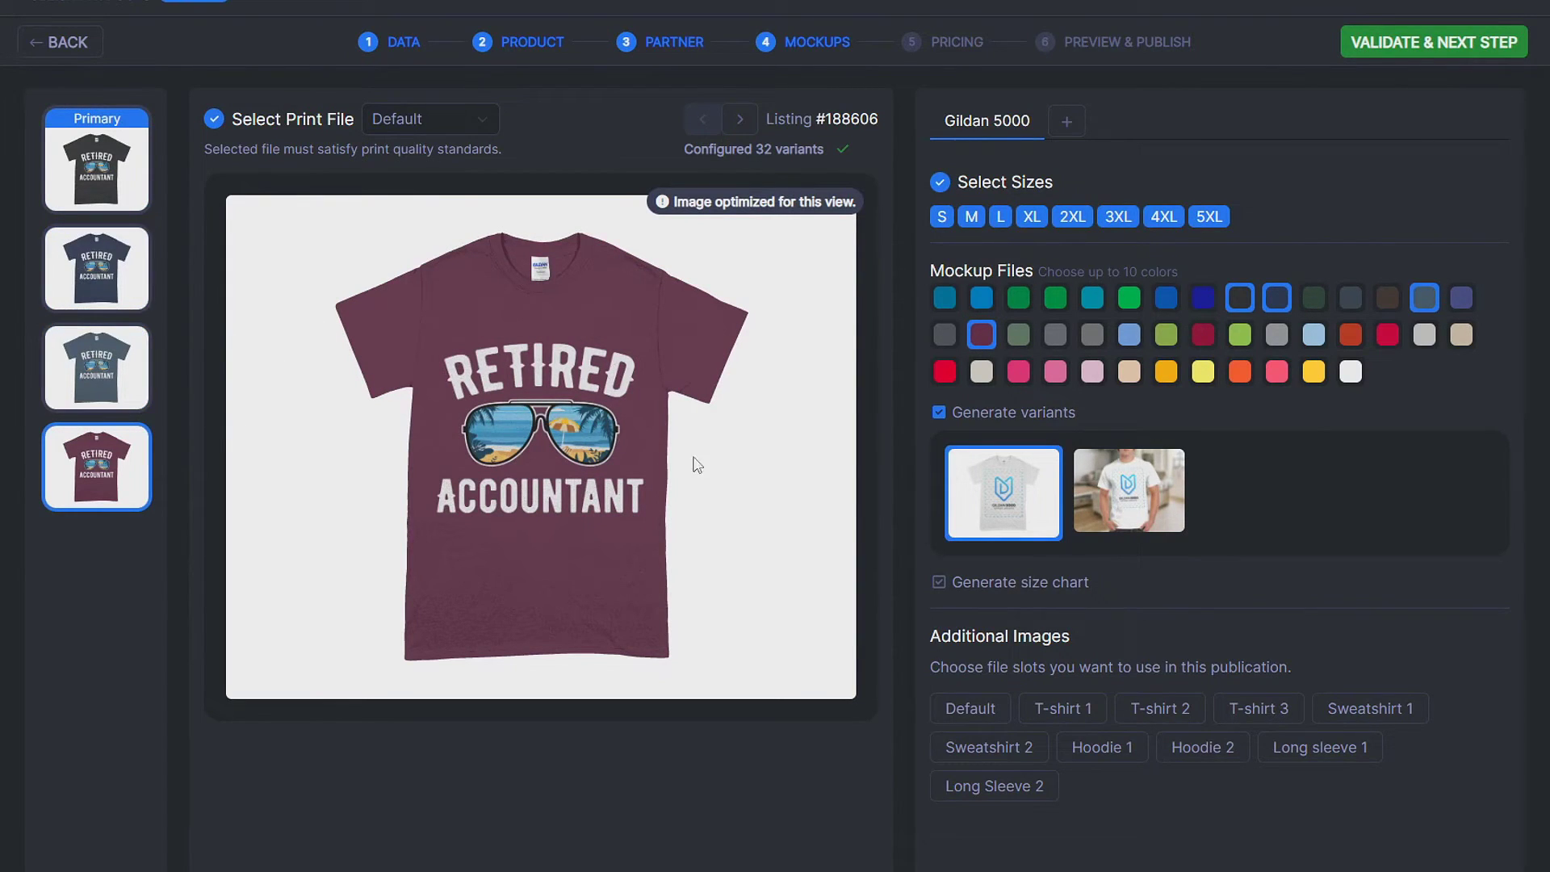
Step: Use the male model template for the color variants and make the T-shirt 1 file slot image the primary mockup
click(1135, 498)
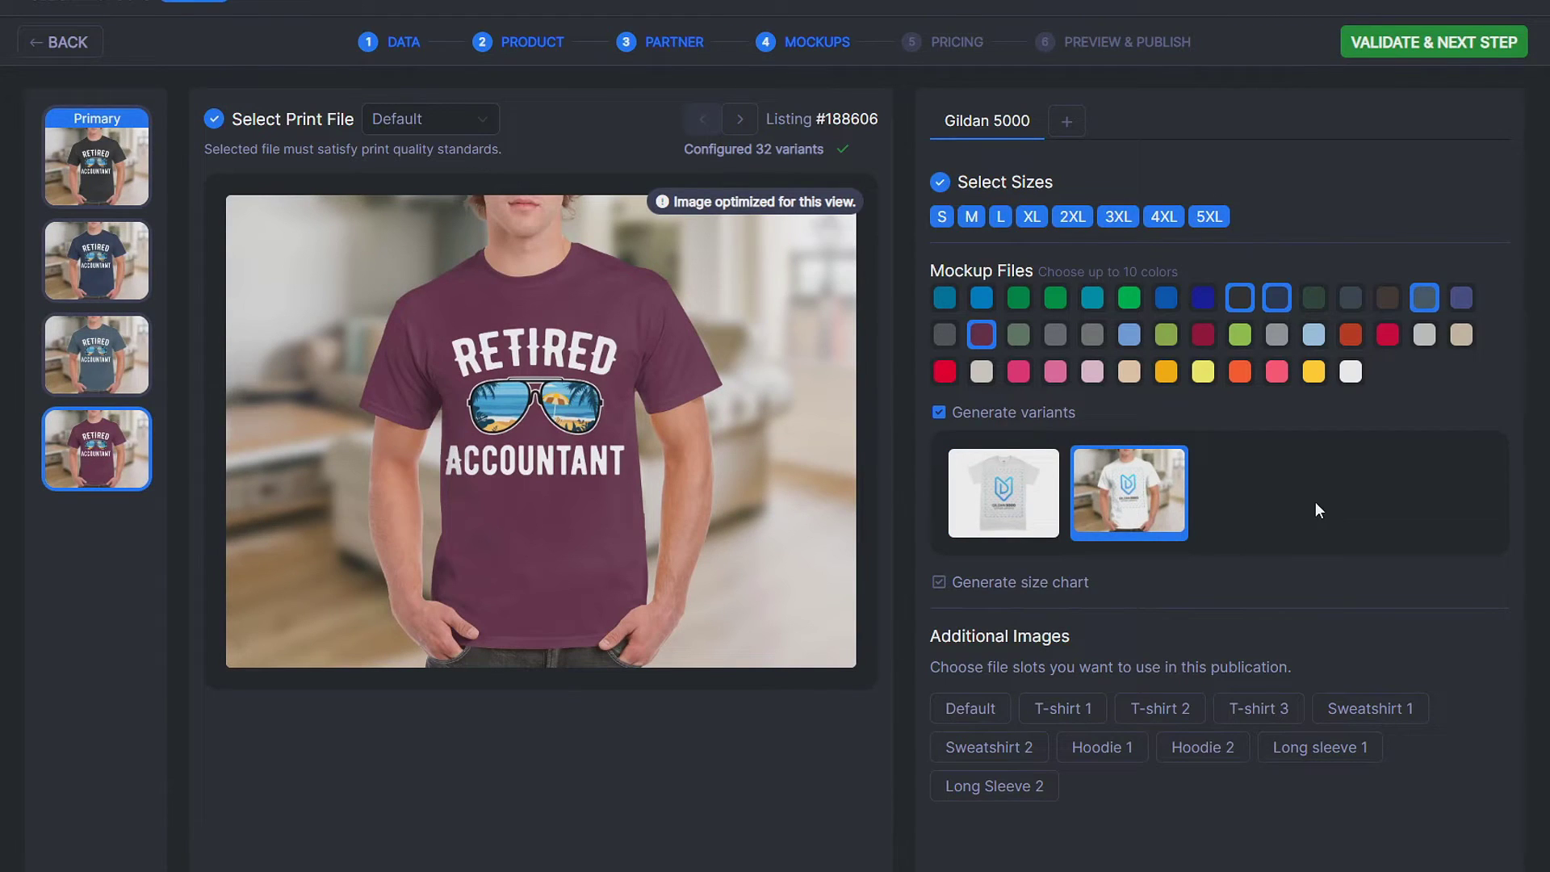
click(954, 415)
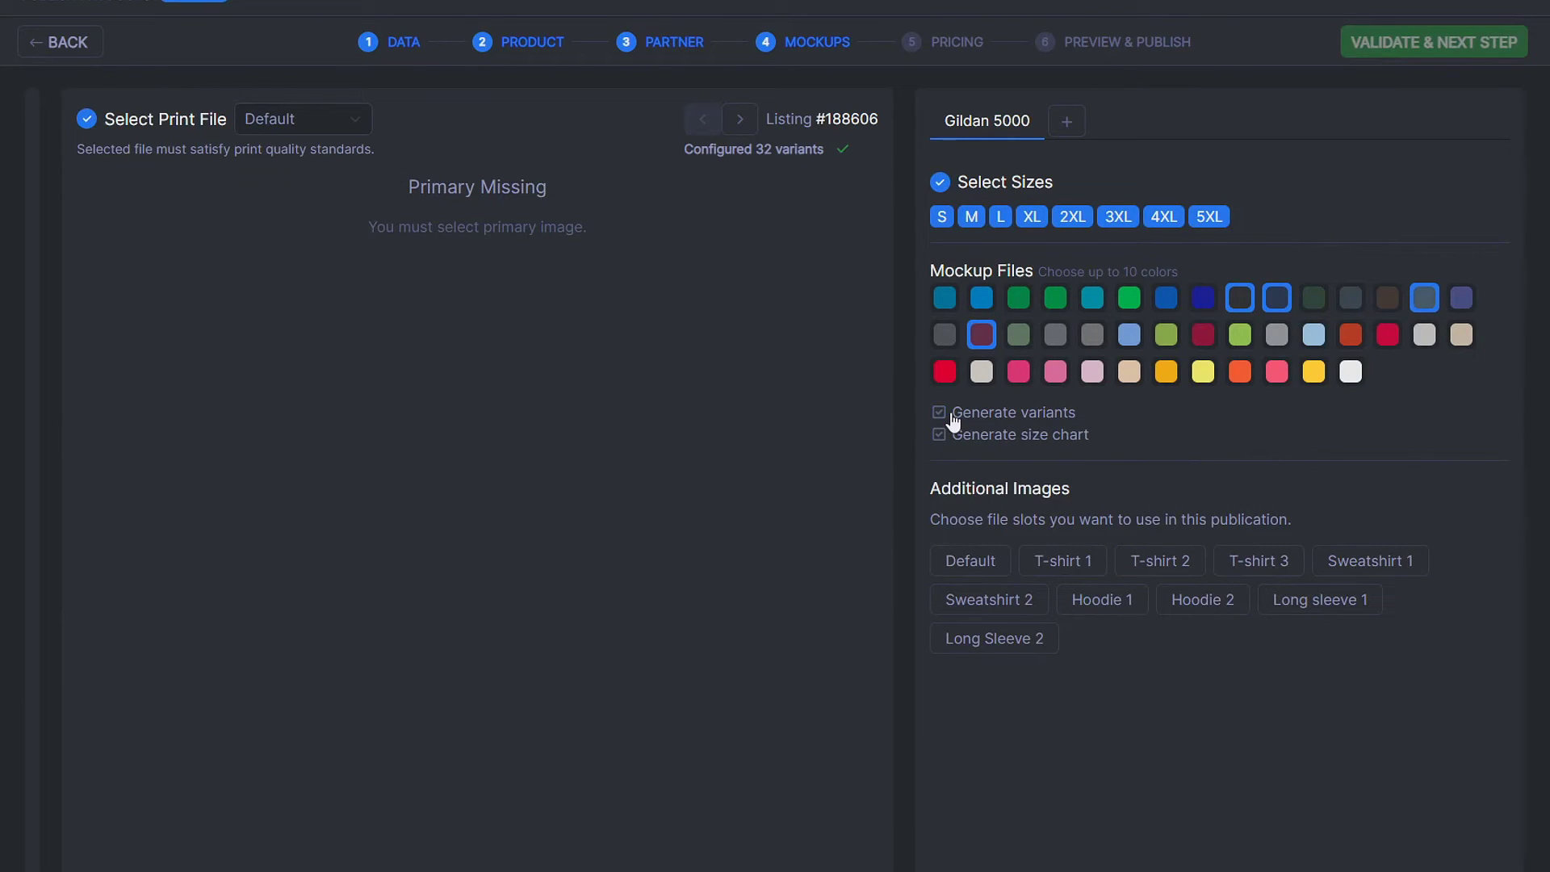
click(1082, 569)
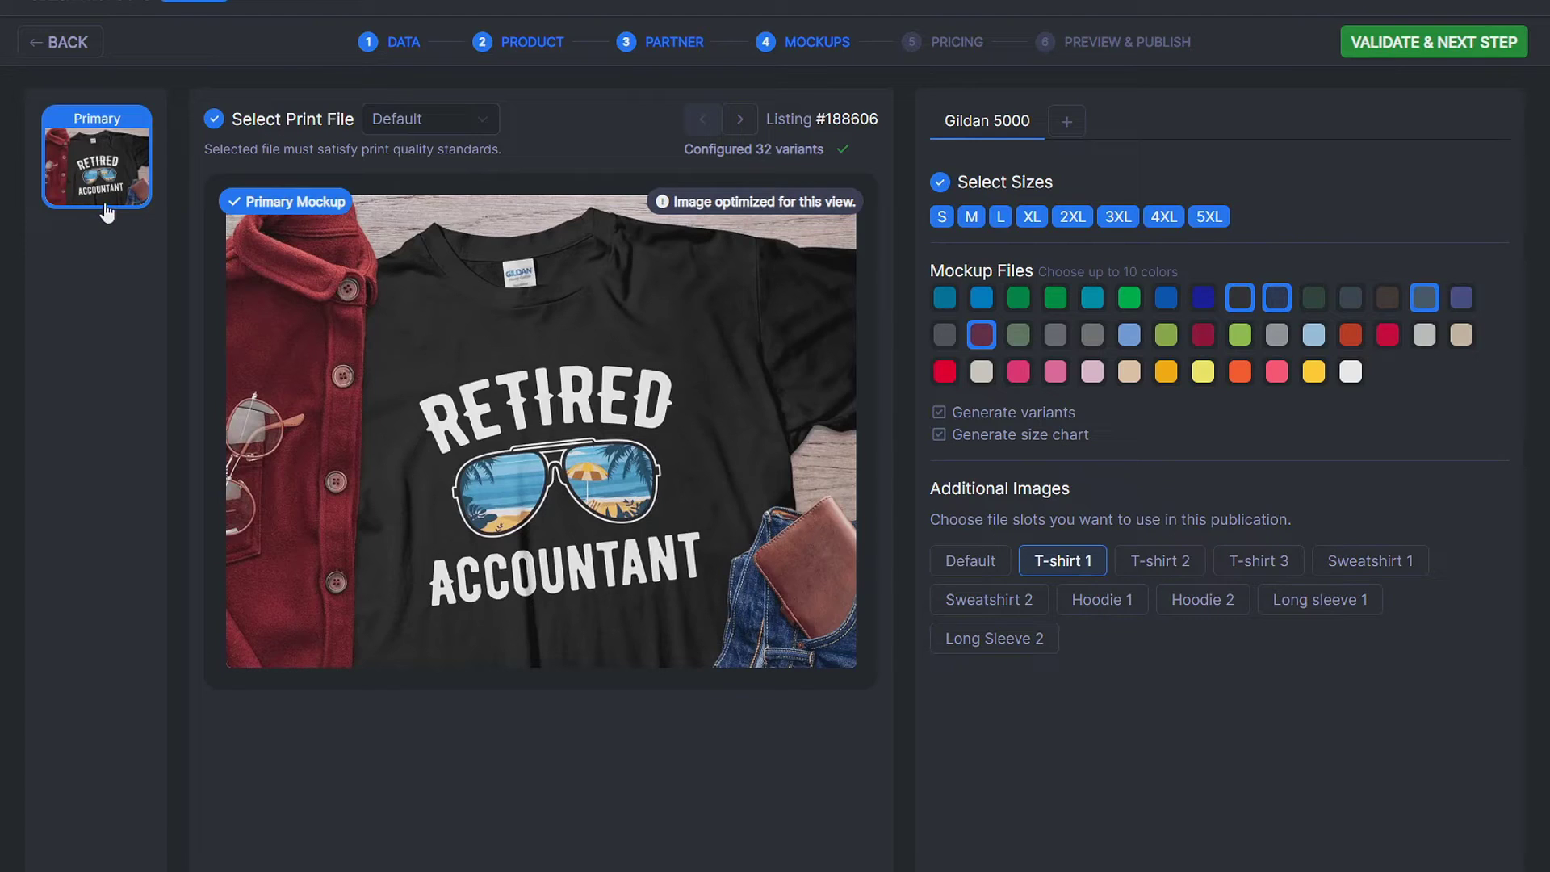
click(938, 412)
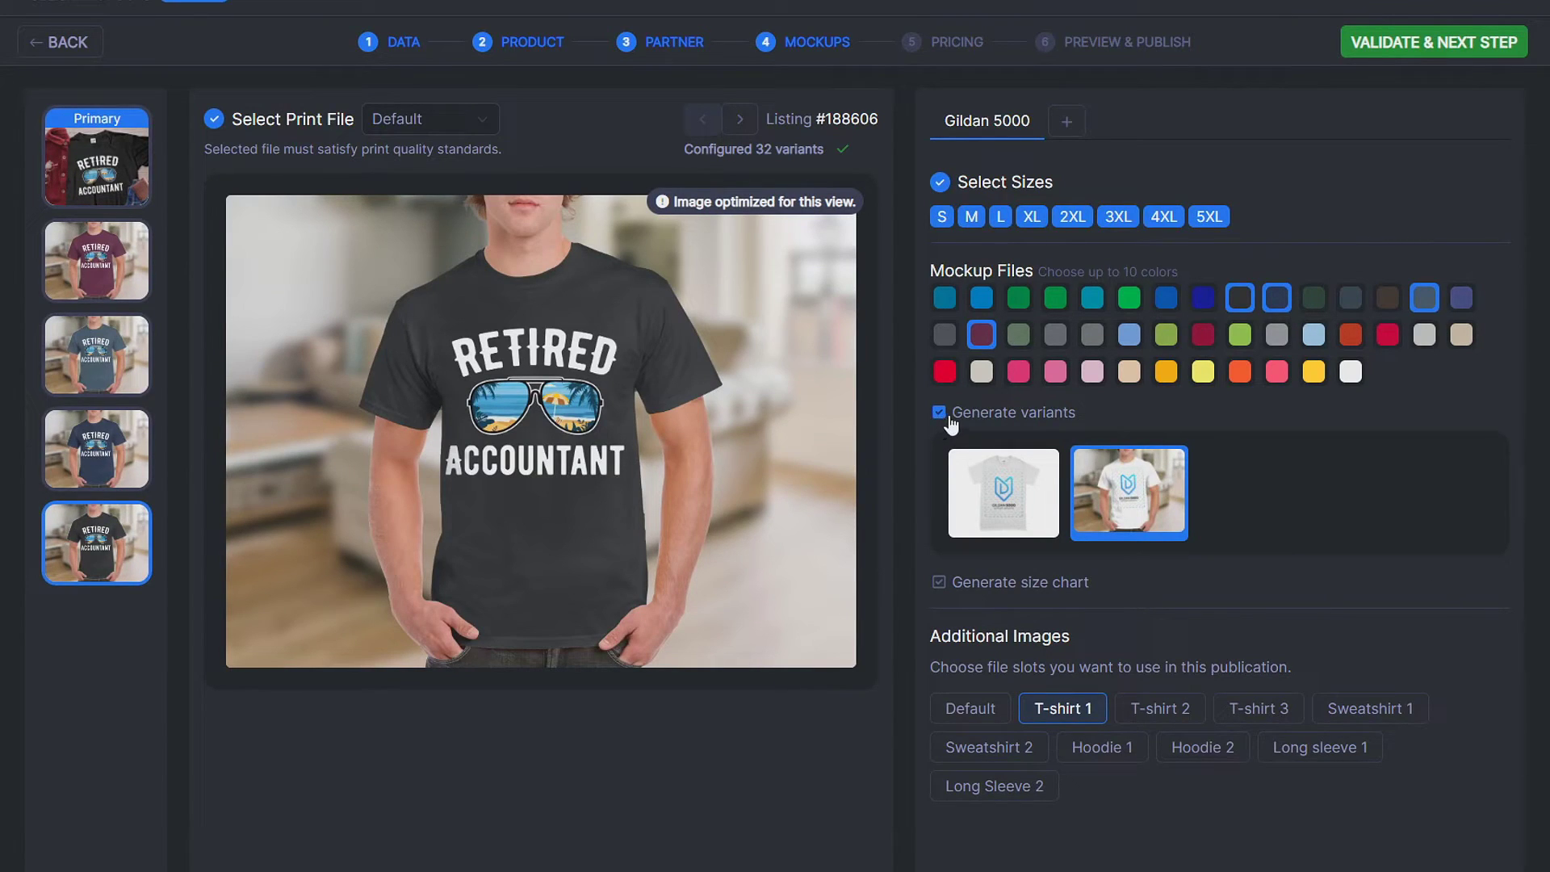
Step: Generate a size chart image for the Gildan 5000 with the shirt shown in black
click(957, 587)
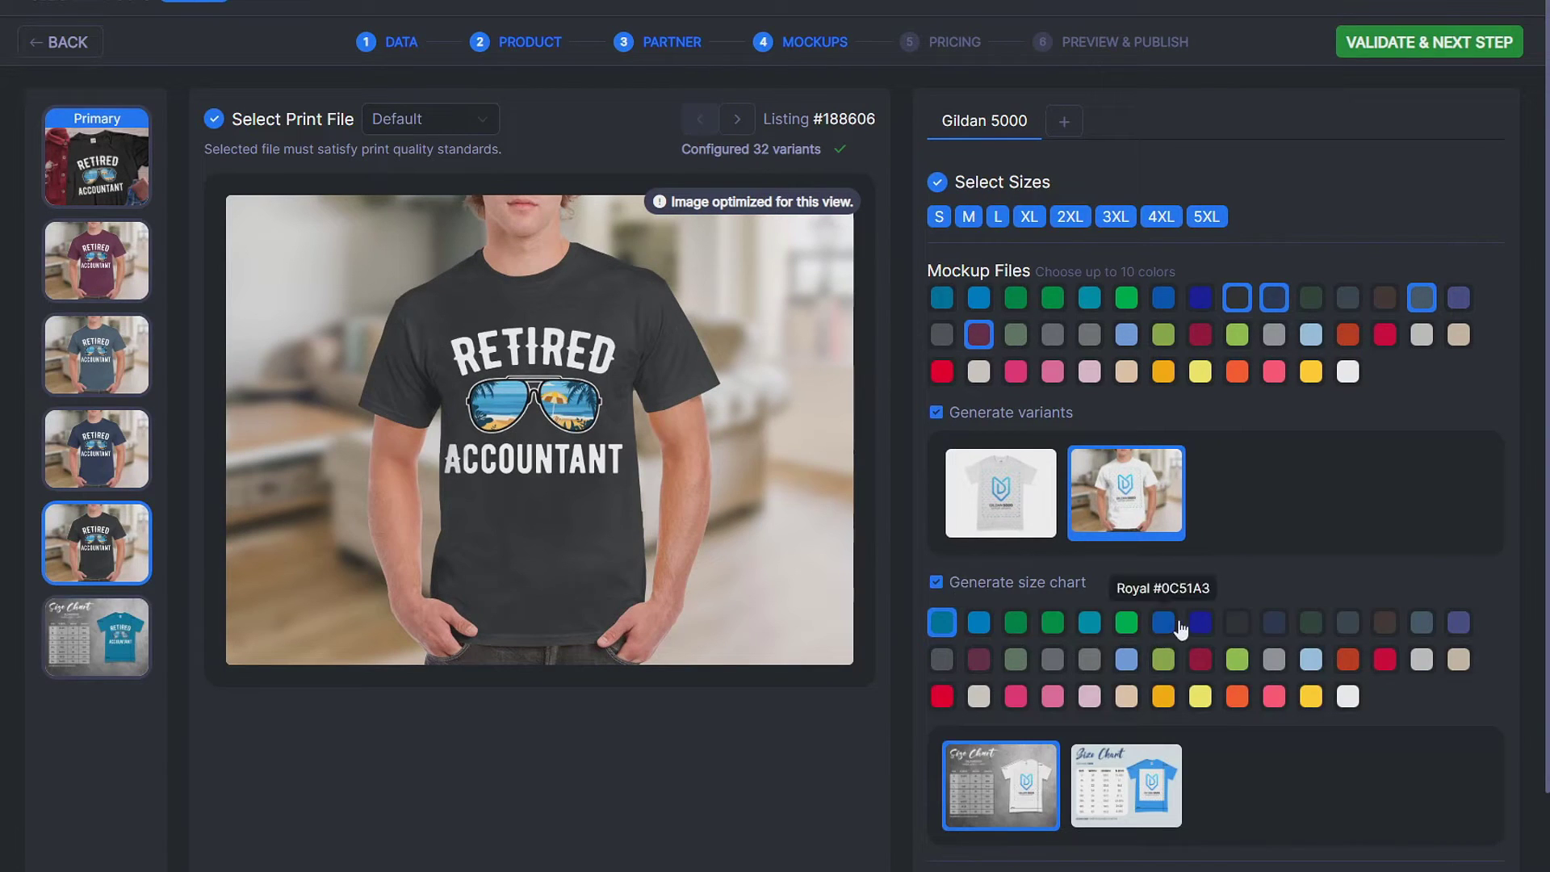
click(1230, 629)
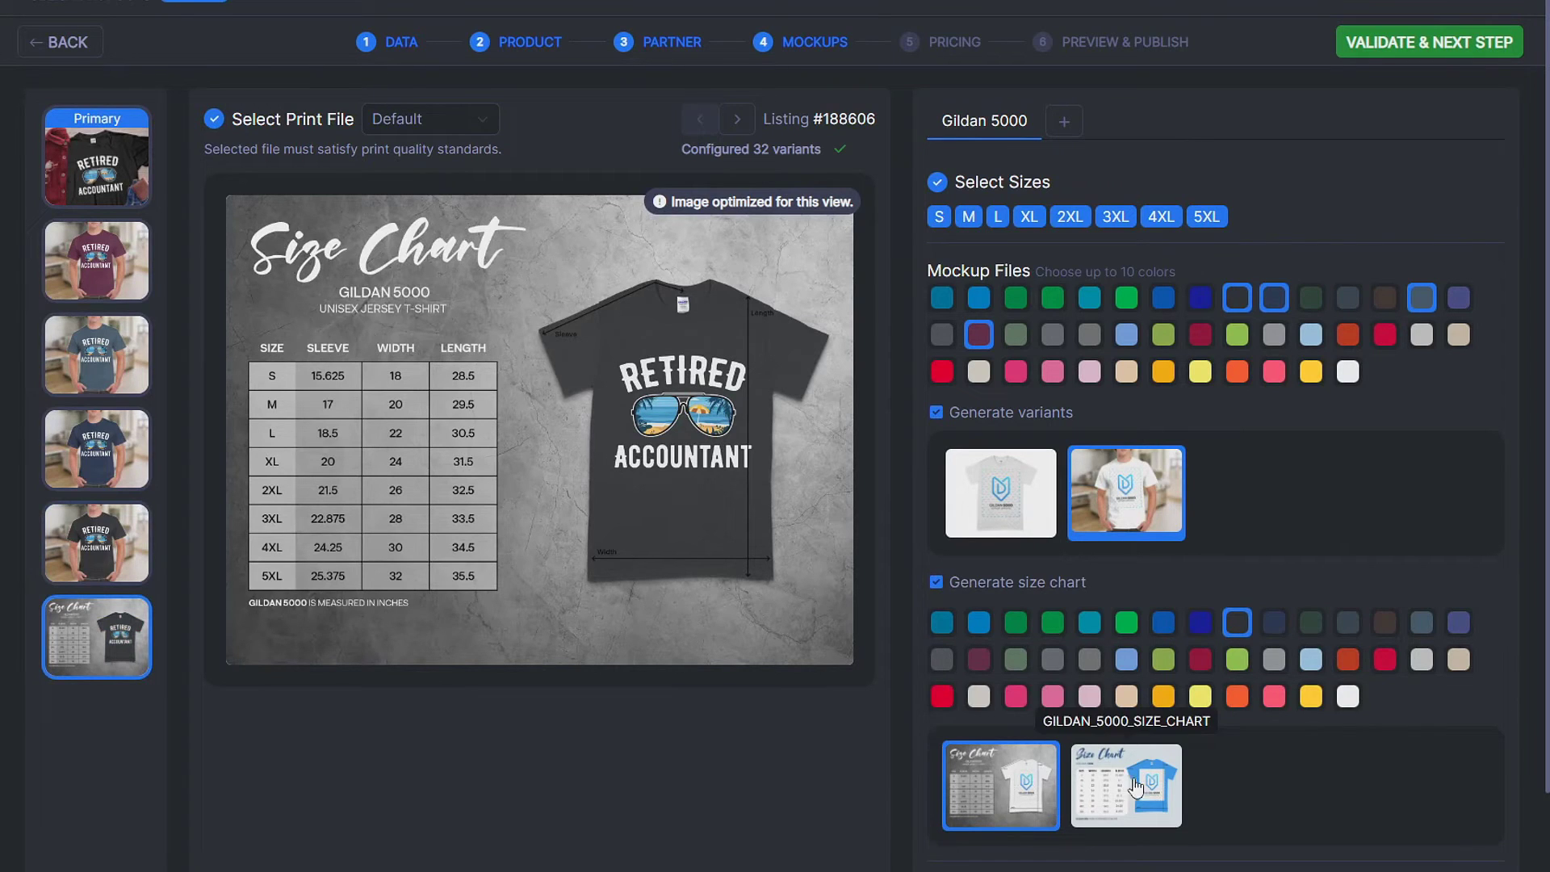
scroll(896, 477, down, 1)
scroll(649, 404, up, 1)
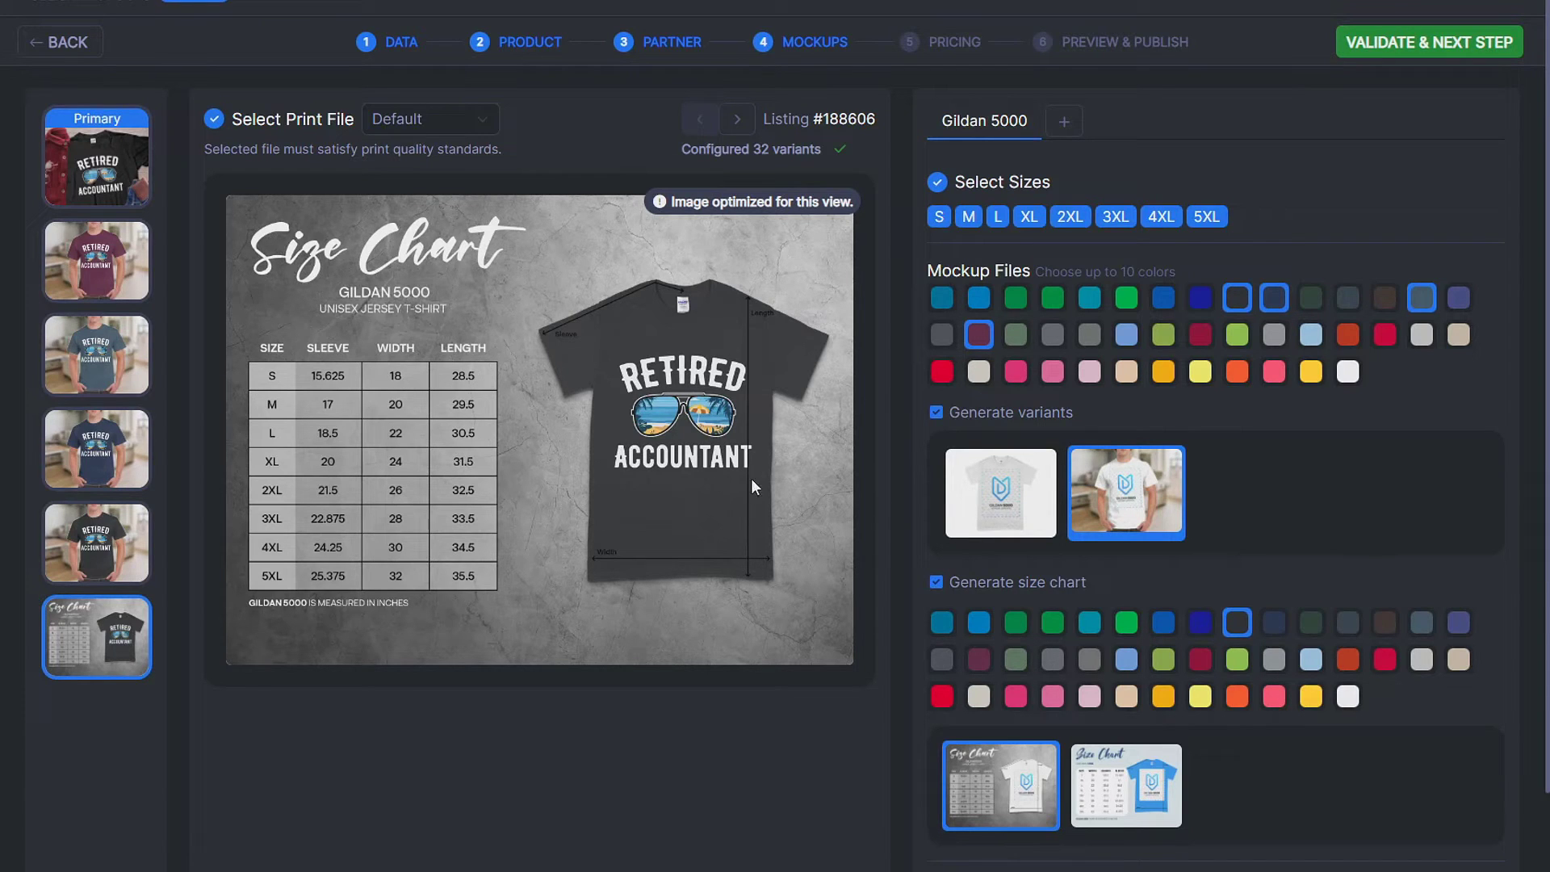
scroll(530, 501, down, 2)
scroll(1168, 636, up, 2)
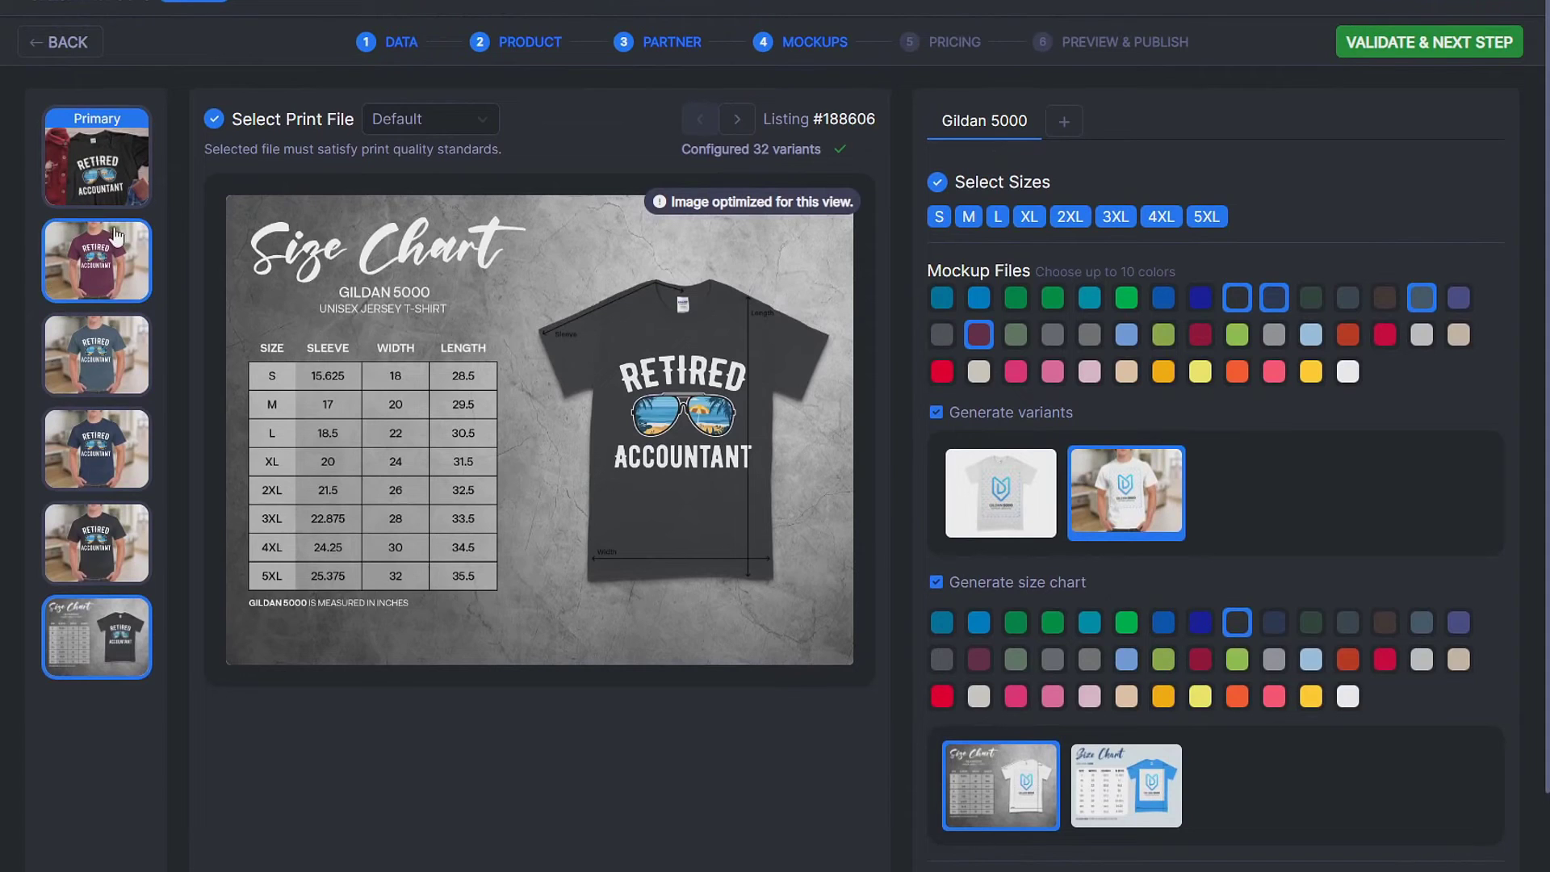
Step: Add the Gildan 18500 hoodie as a second product with SwiftPOD as its print partner
click(1065, 126)
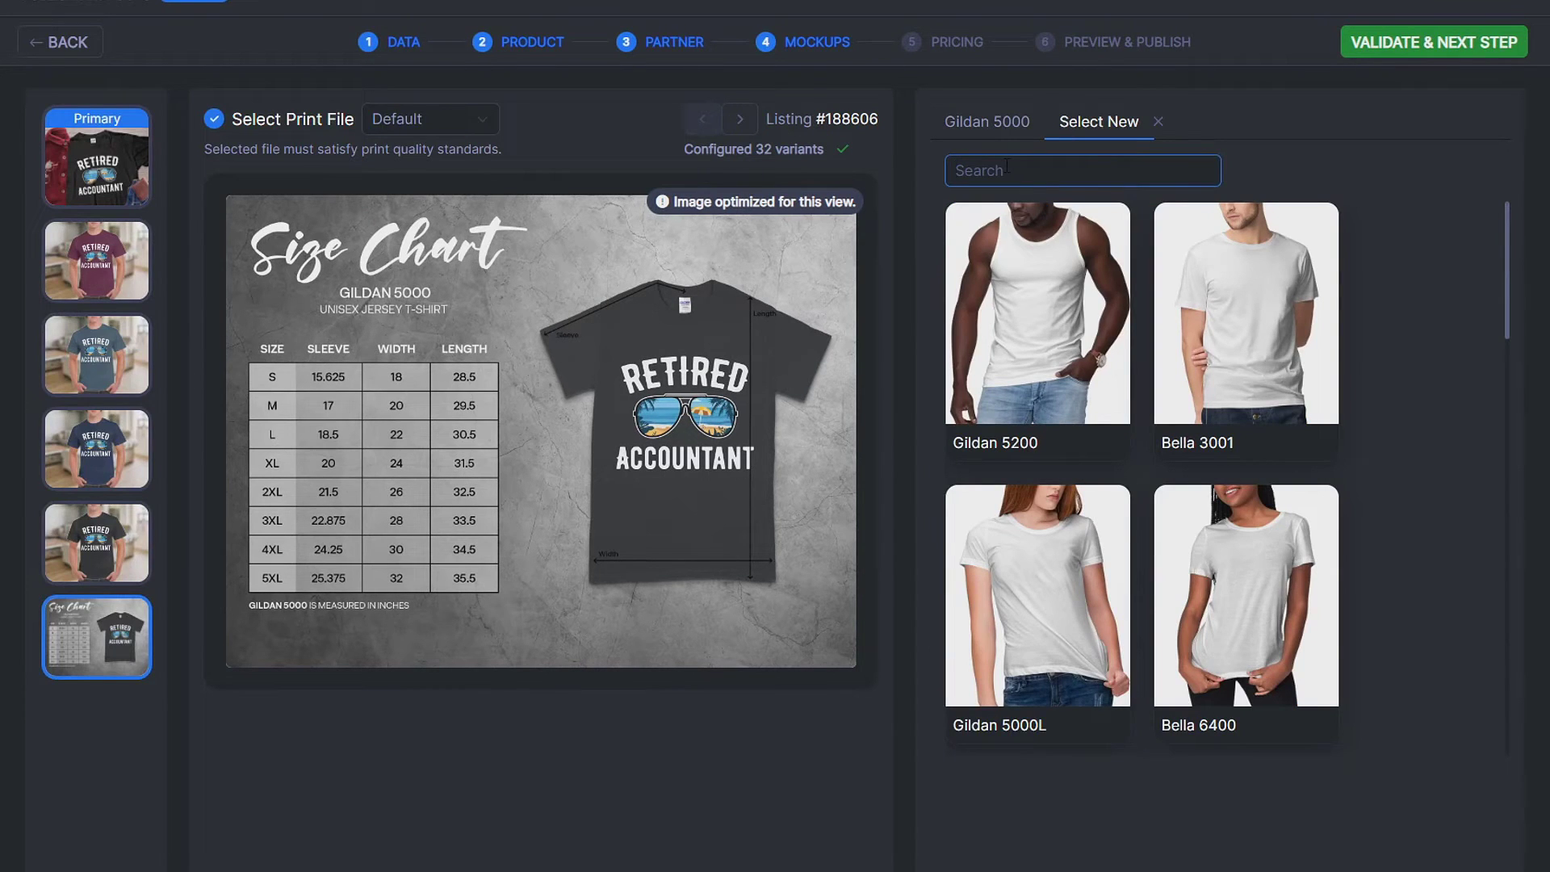
text(18500)
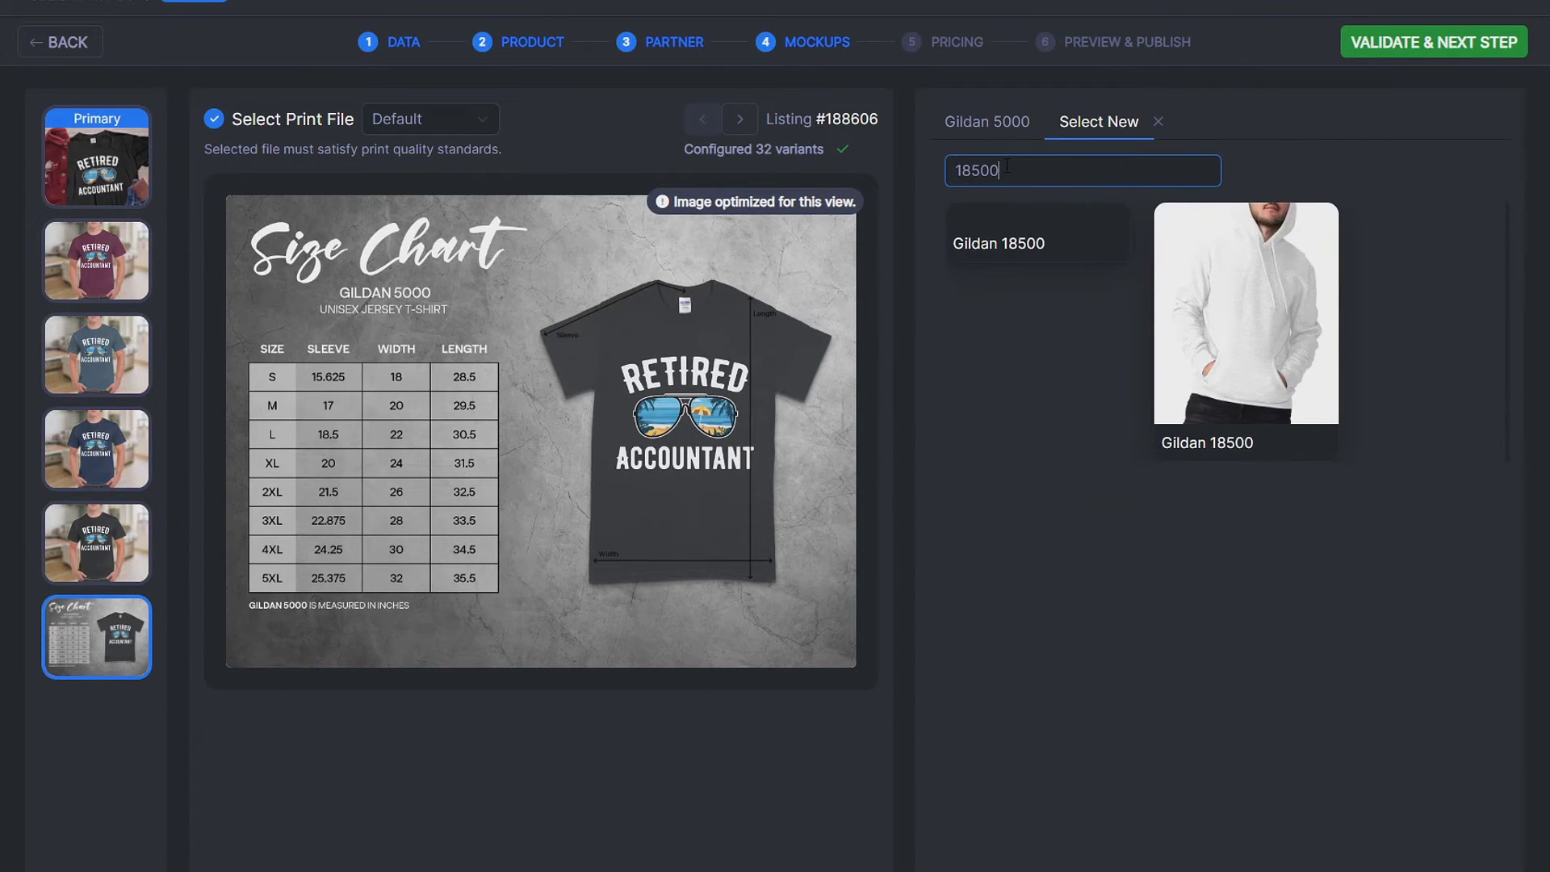
click(1235, 331)
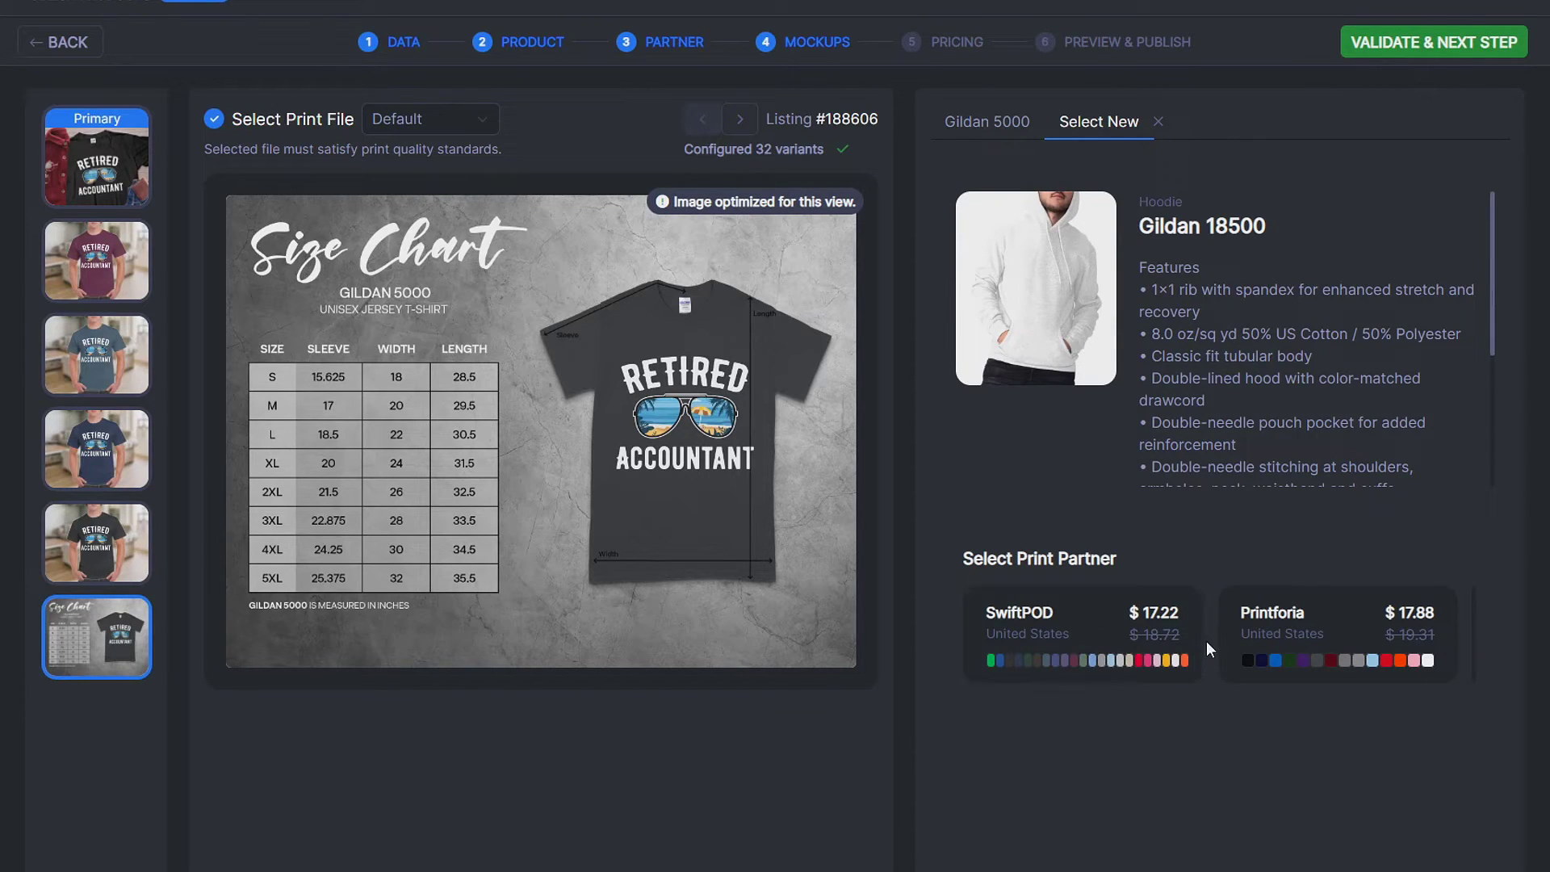
click(1088, 644)
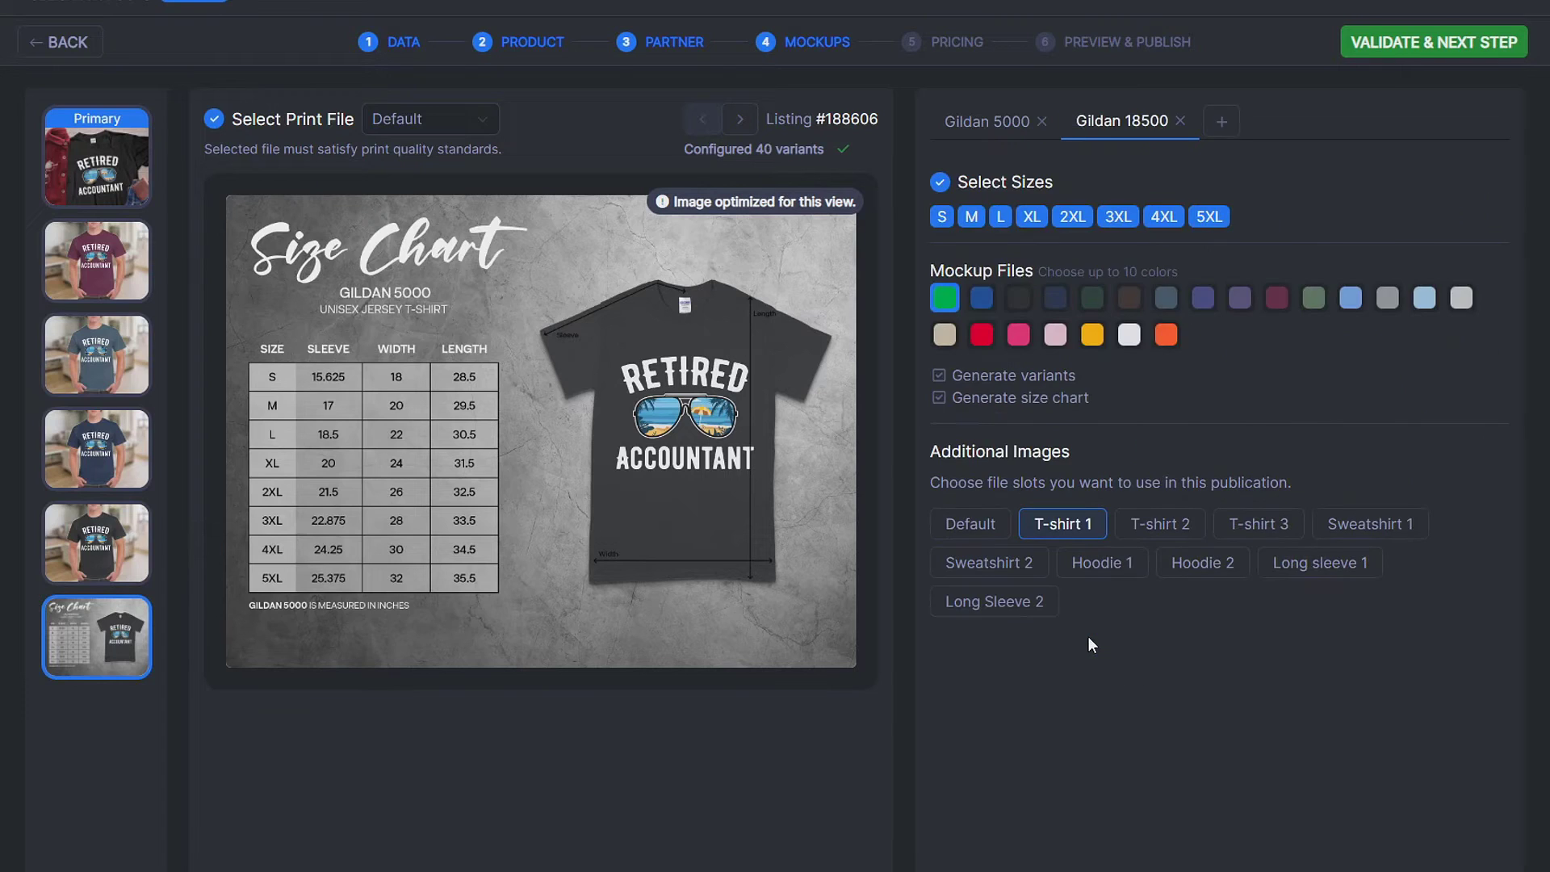
Step: Include the Hoodie 1 file slot image and reorder the mockups with the size chart second and the navy shirt third
click(1091, 567)
click(1090, 573)
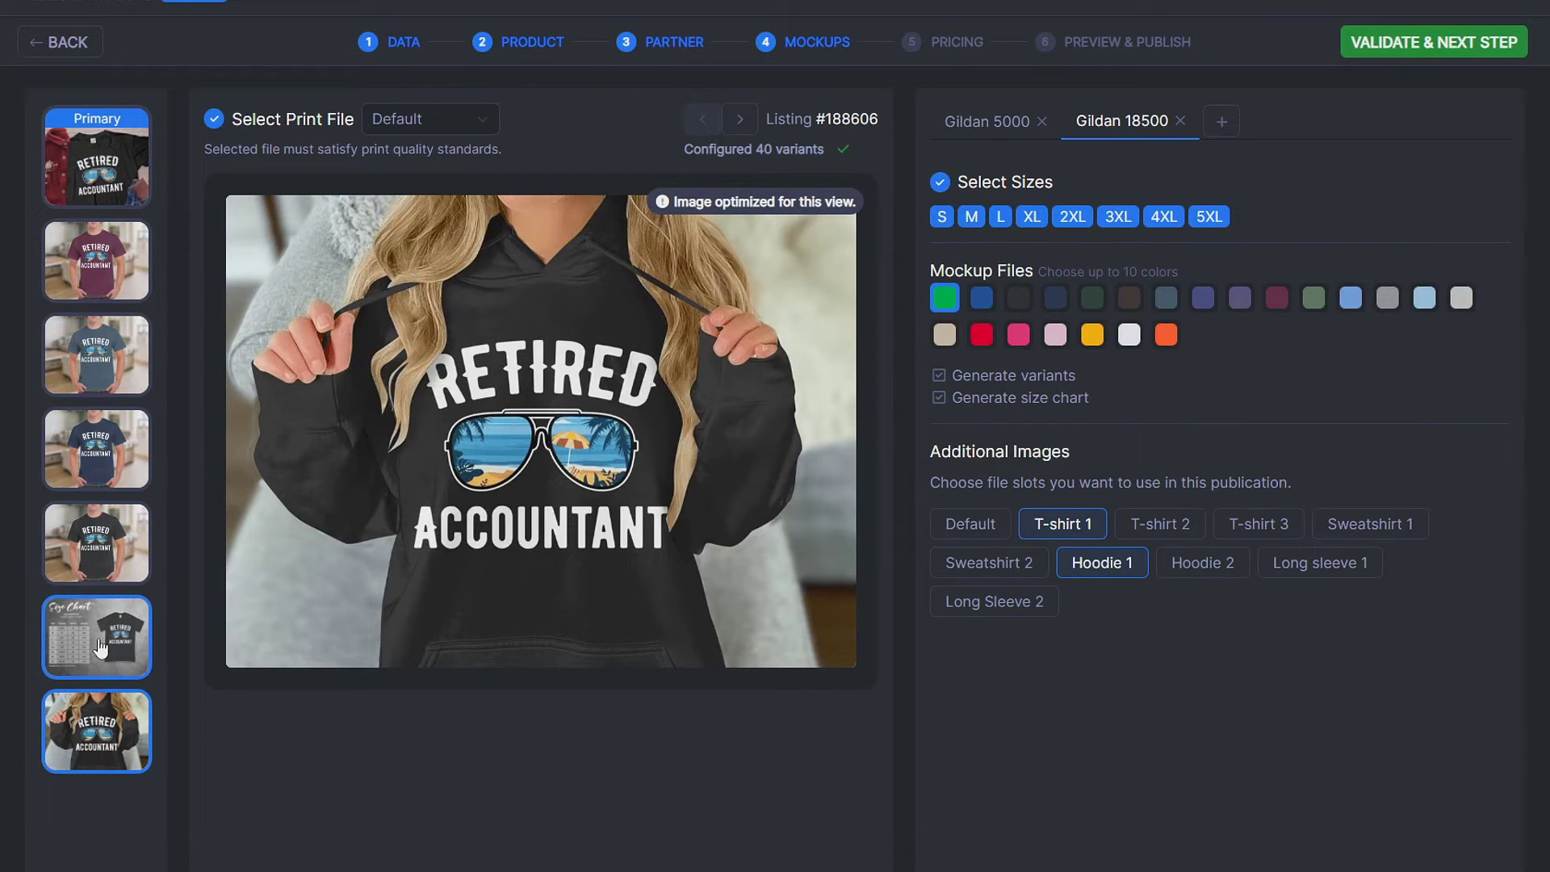
drag(105, 654, 87, 262)
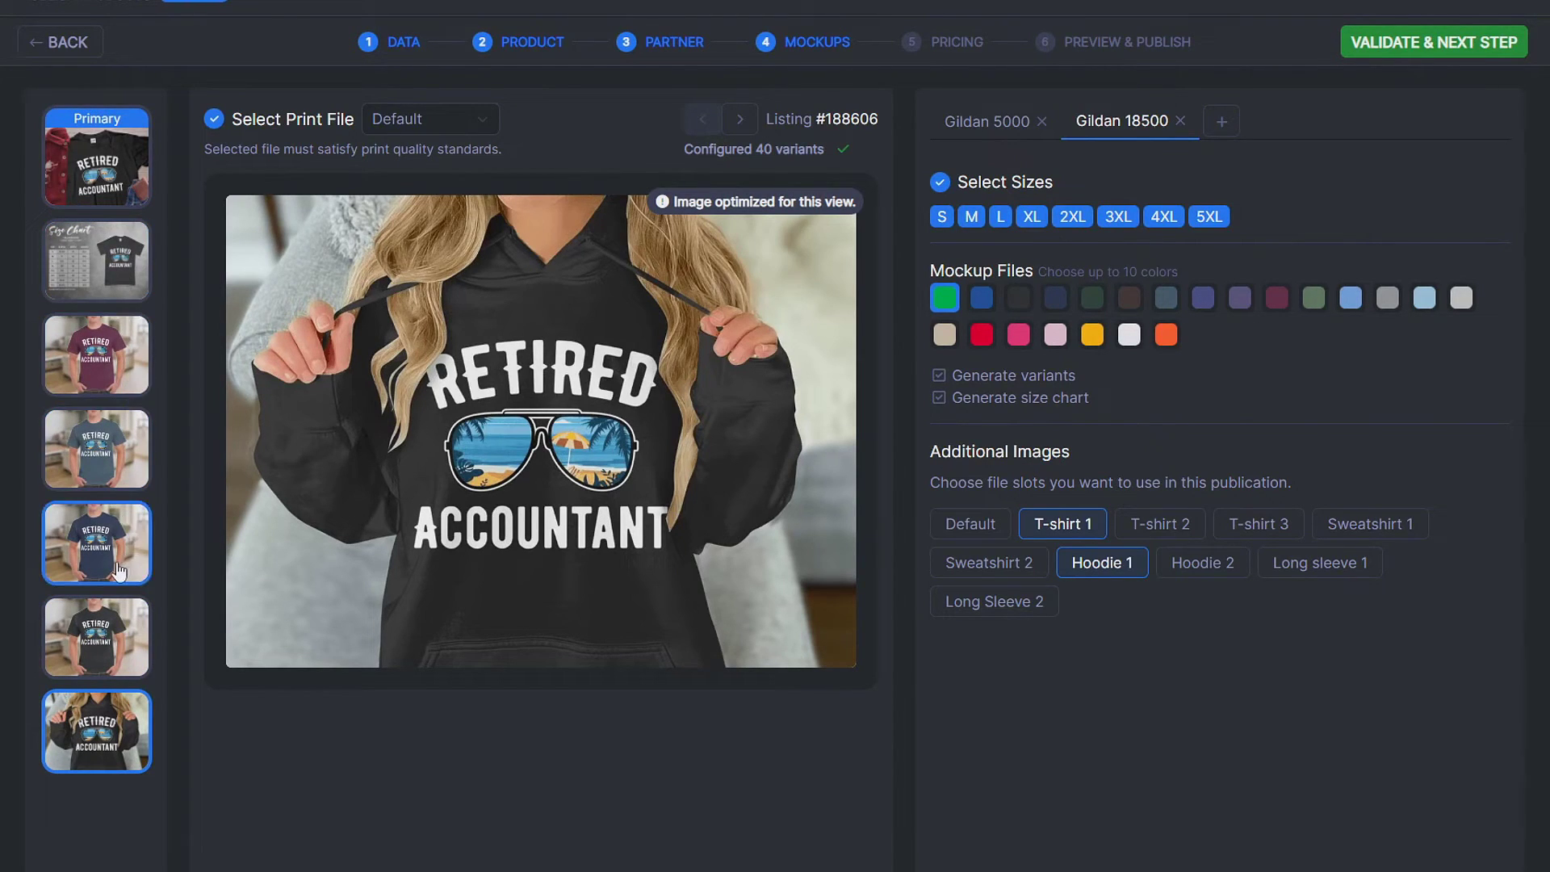
drag(119, 570, 105, 370)
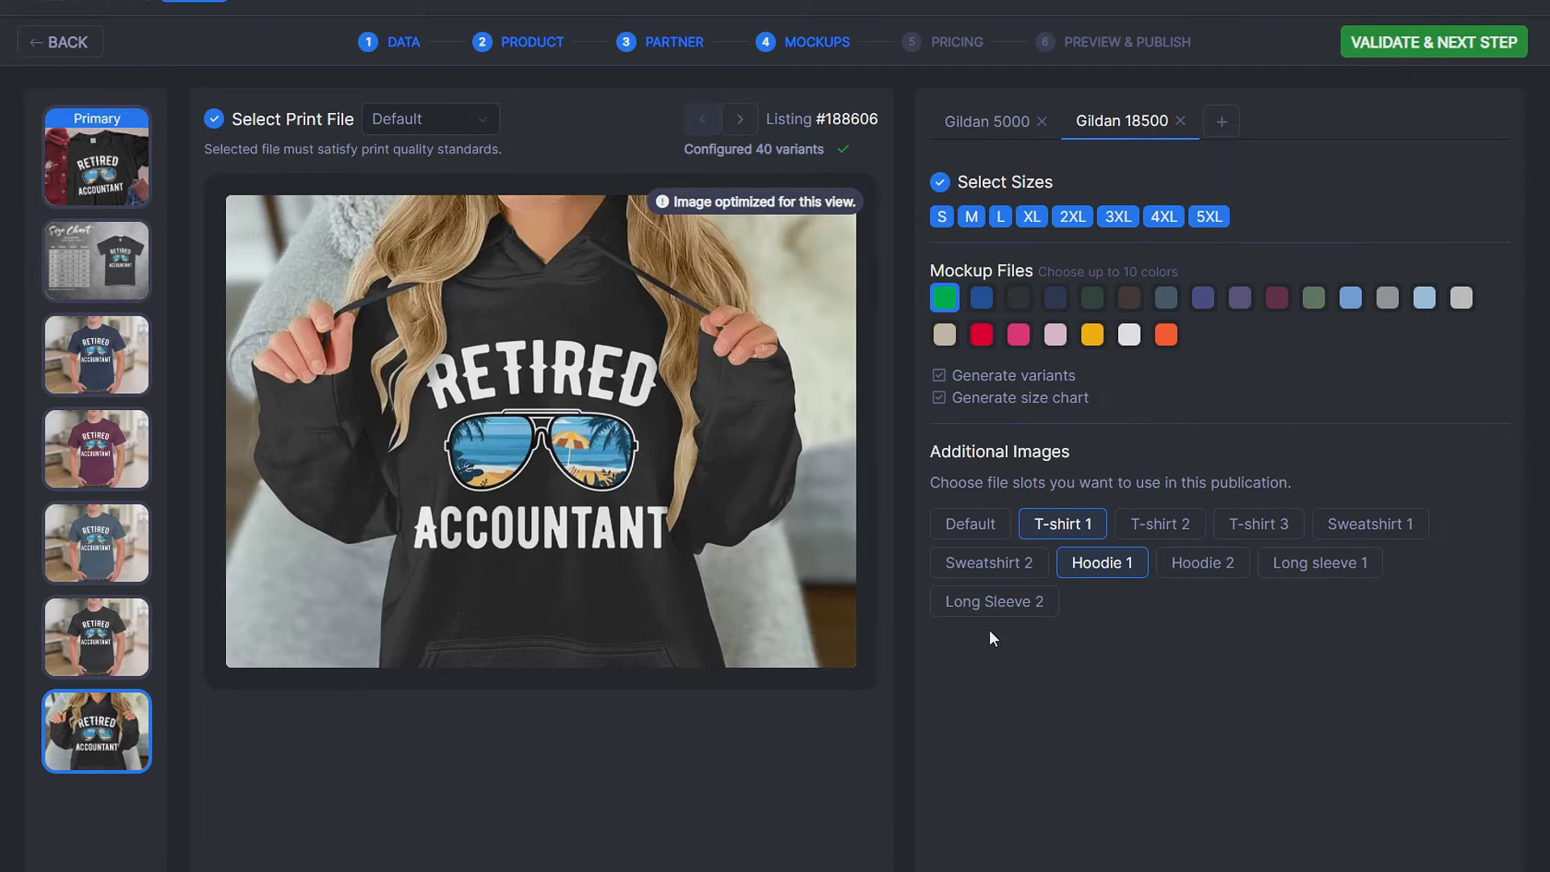
Step: Select black, navy, dark green and slate blue as the Gildan 18500 mockup colors and remove the preselected bright green
click(1022, 300)
click(1056, 300)
click(1092, 298)
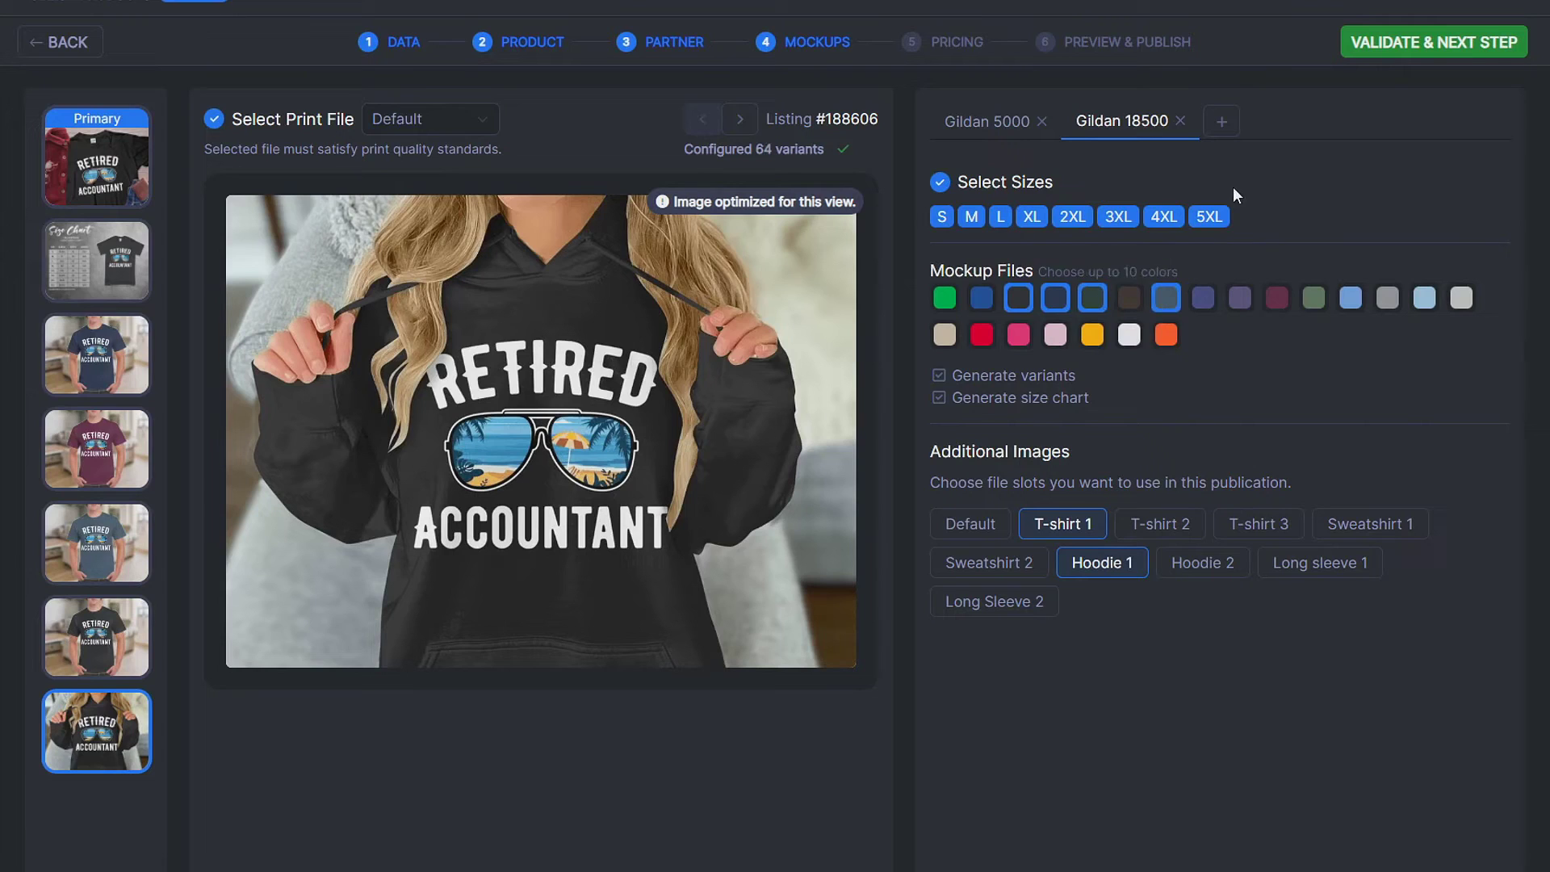
click(977, 386)
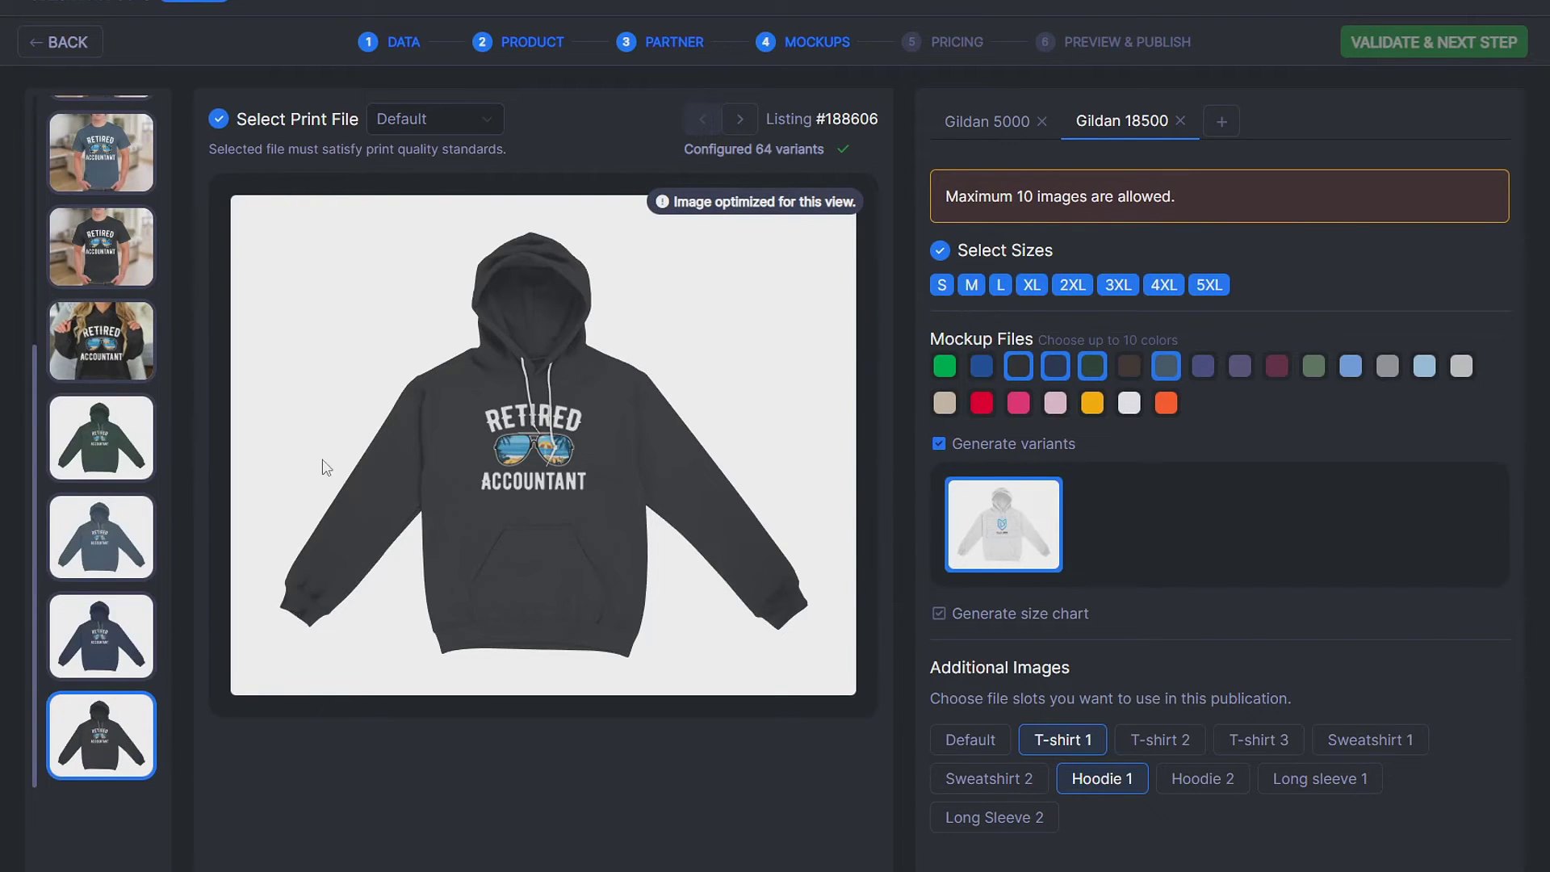
scroll(160, 620, up, 1)
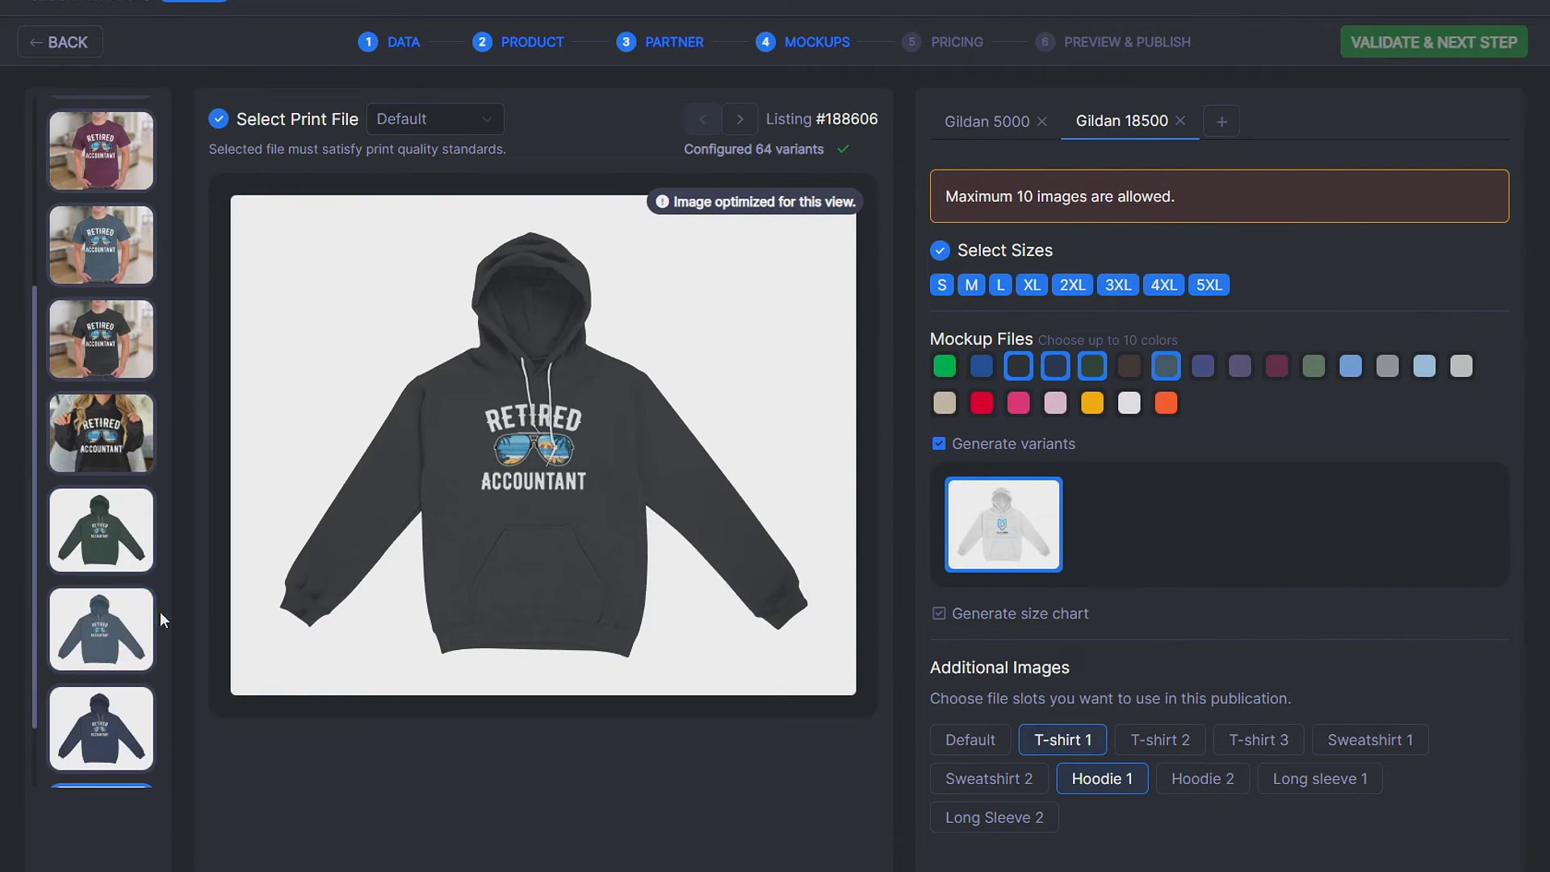
scroll(161, 620, down, 1)
click(127, 624)
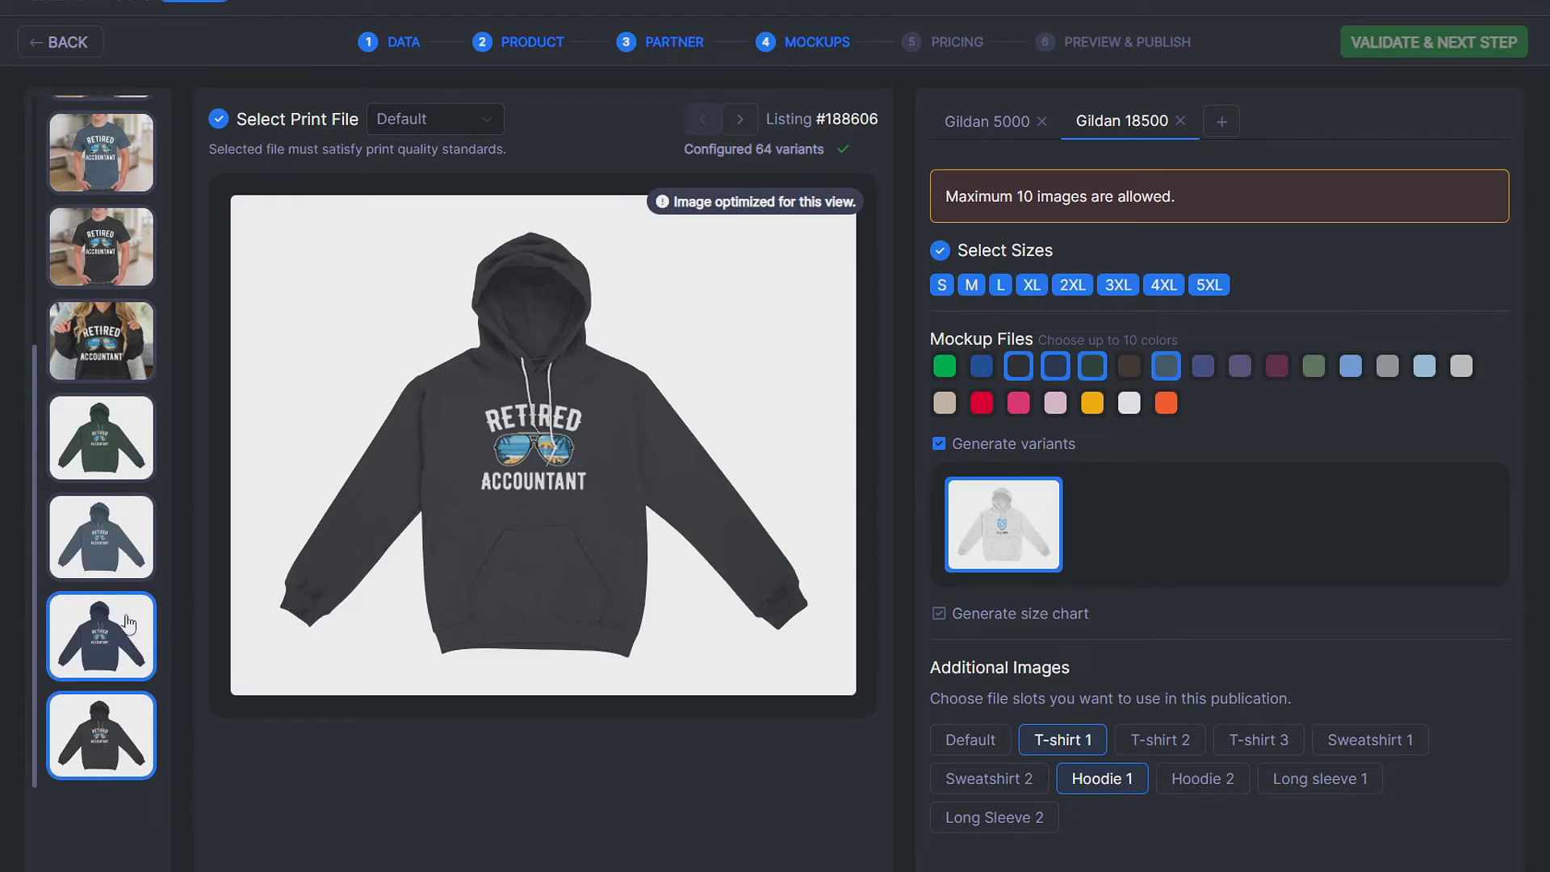
click(938, 445)
Step: Generate a size chart image for the Gildan 18500 in black, using the gray textured template
click(1005, 404)
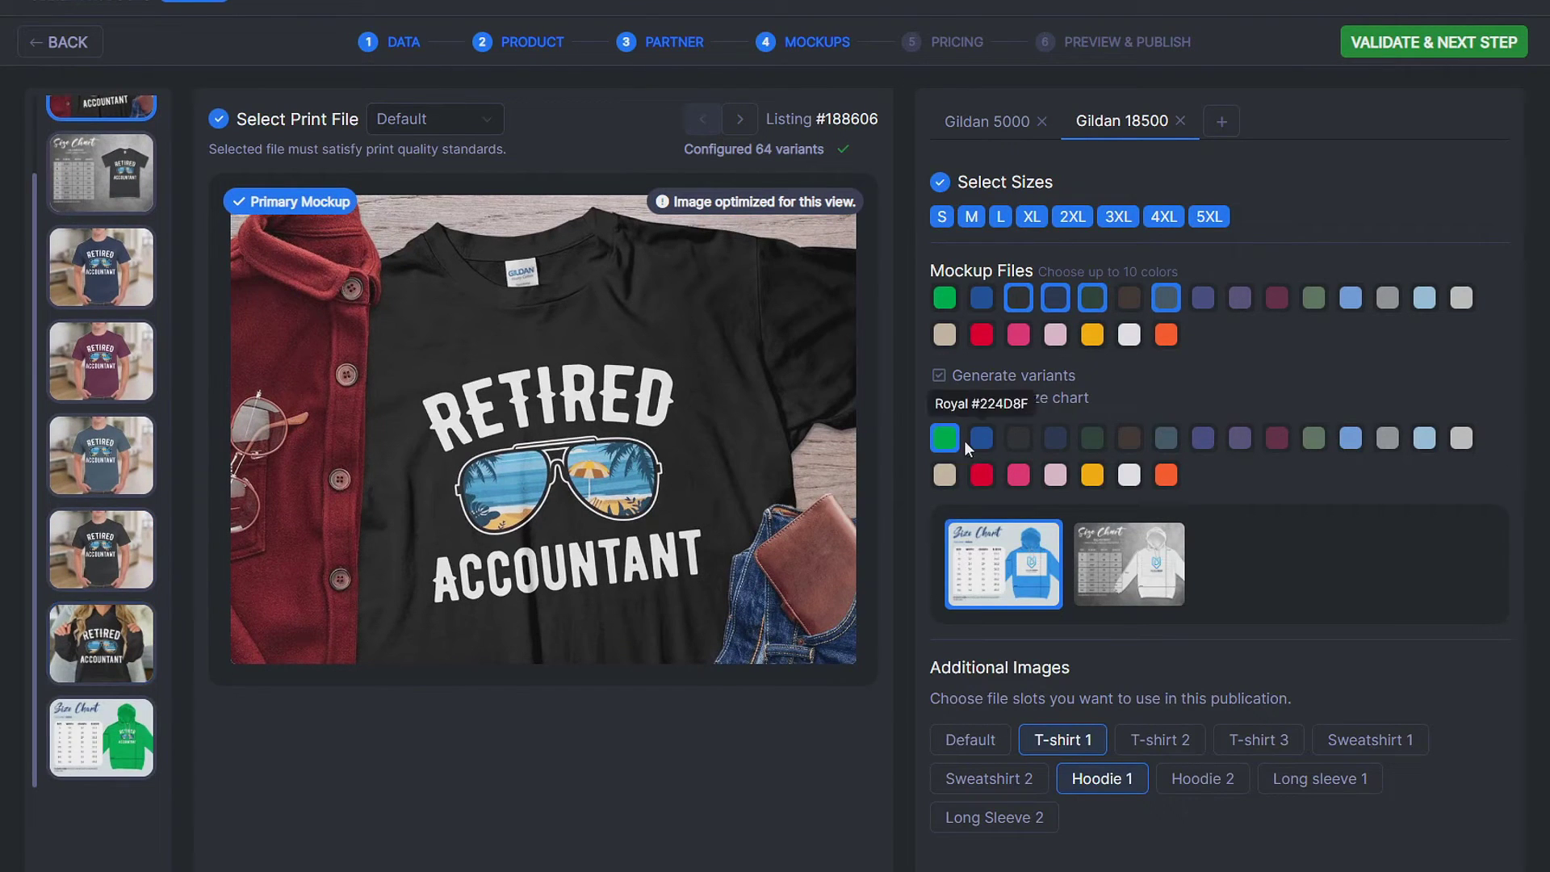
click(1018, 446)
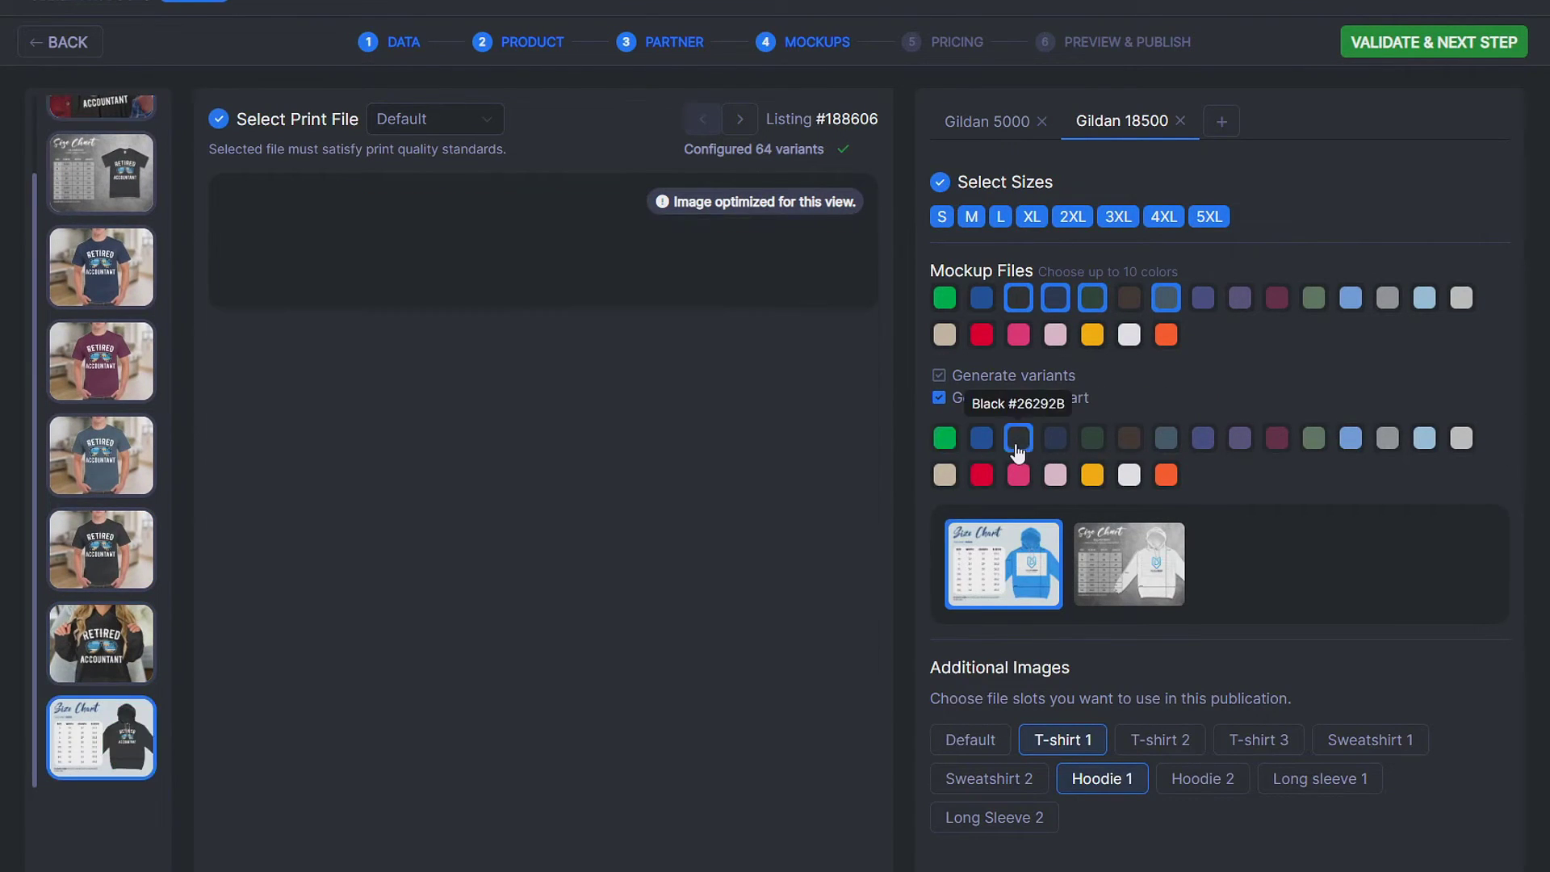
click(1127, 555)
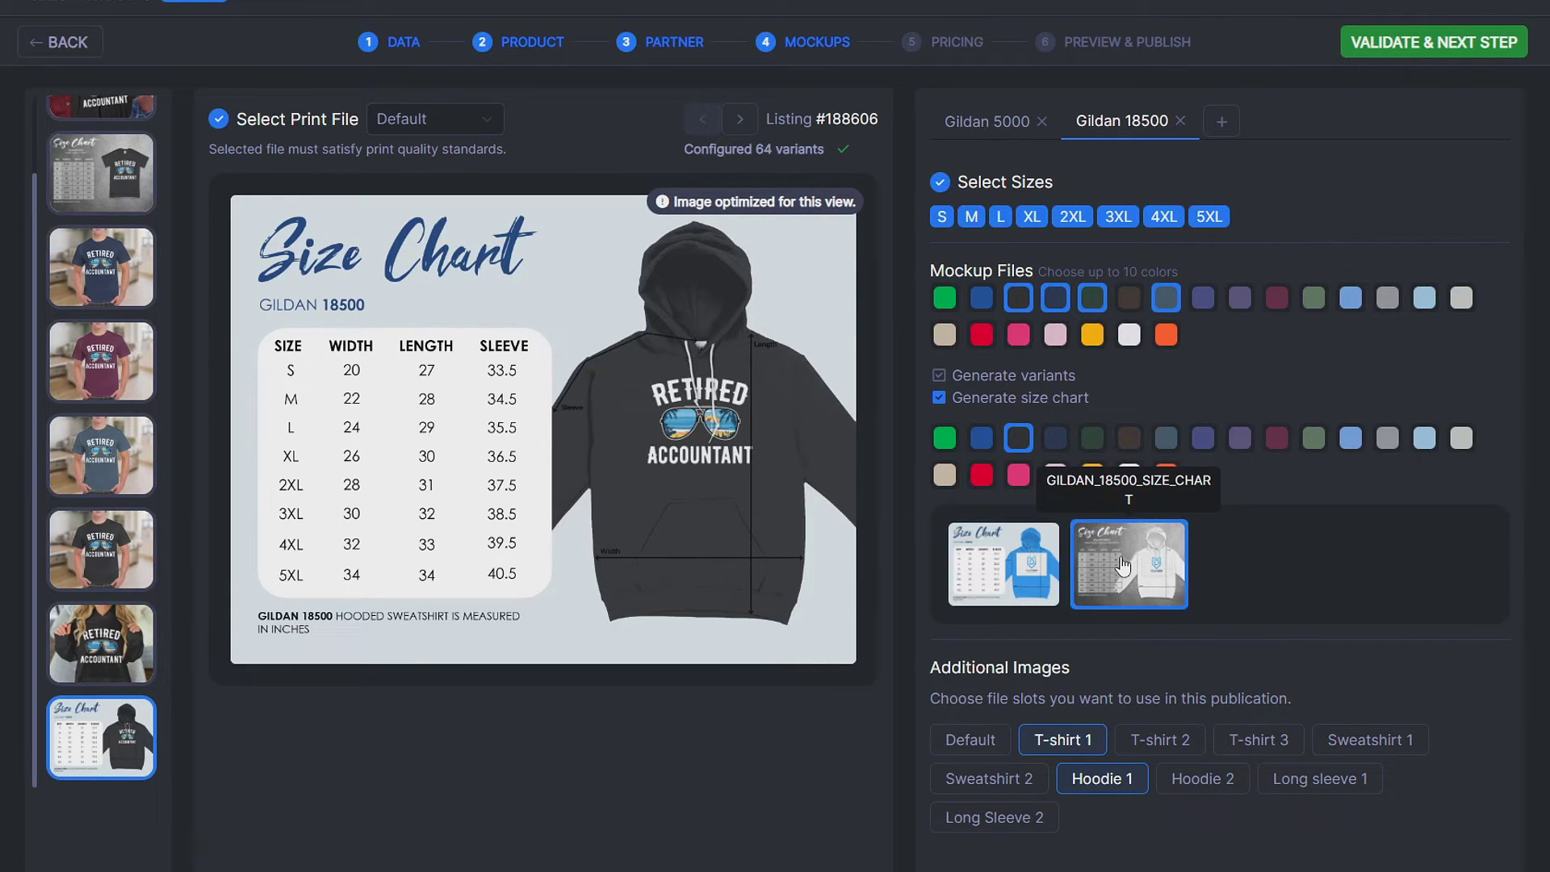
scroll(111, 729, up, 1)
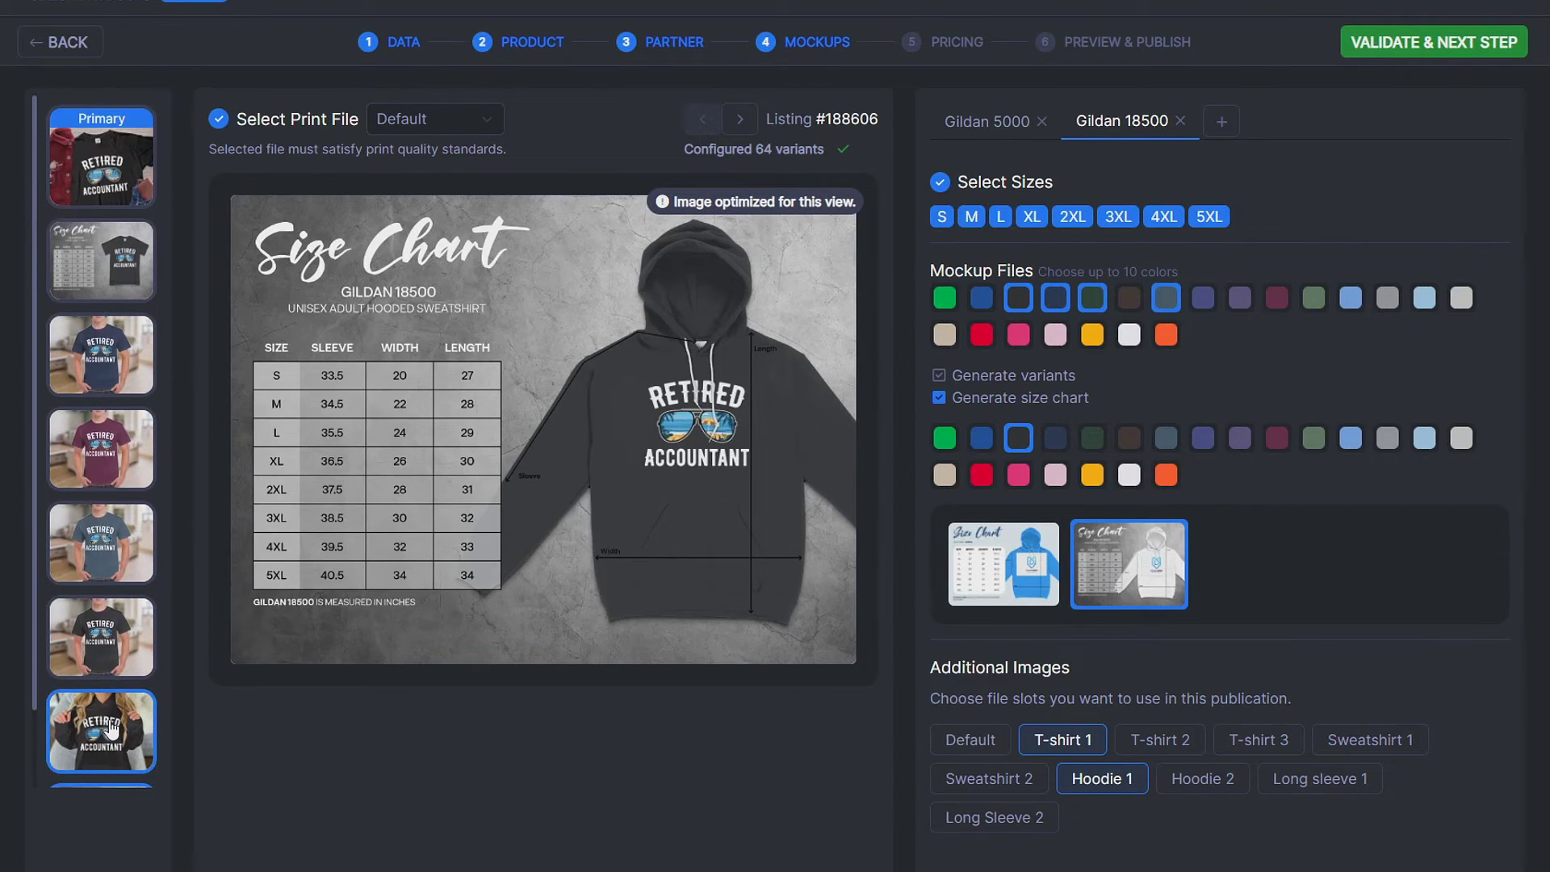
scroll(112, 729, down, 1)
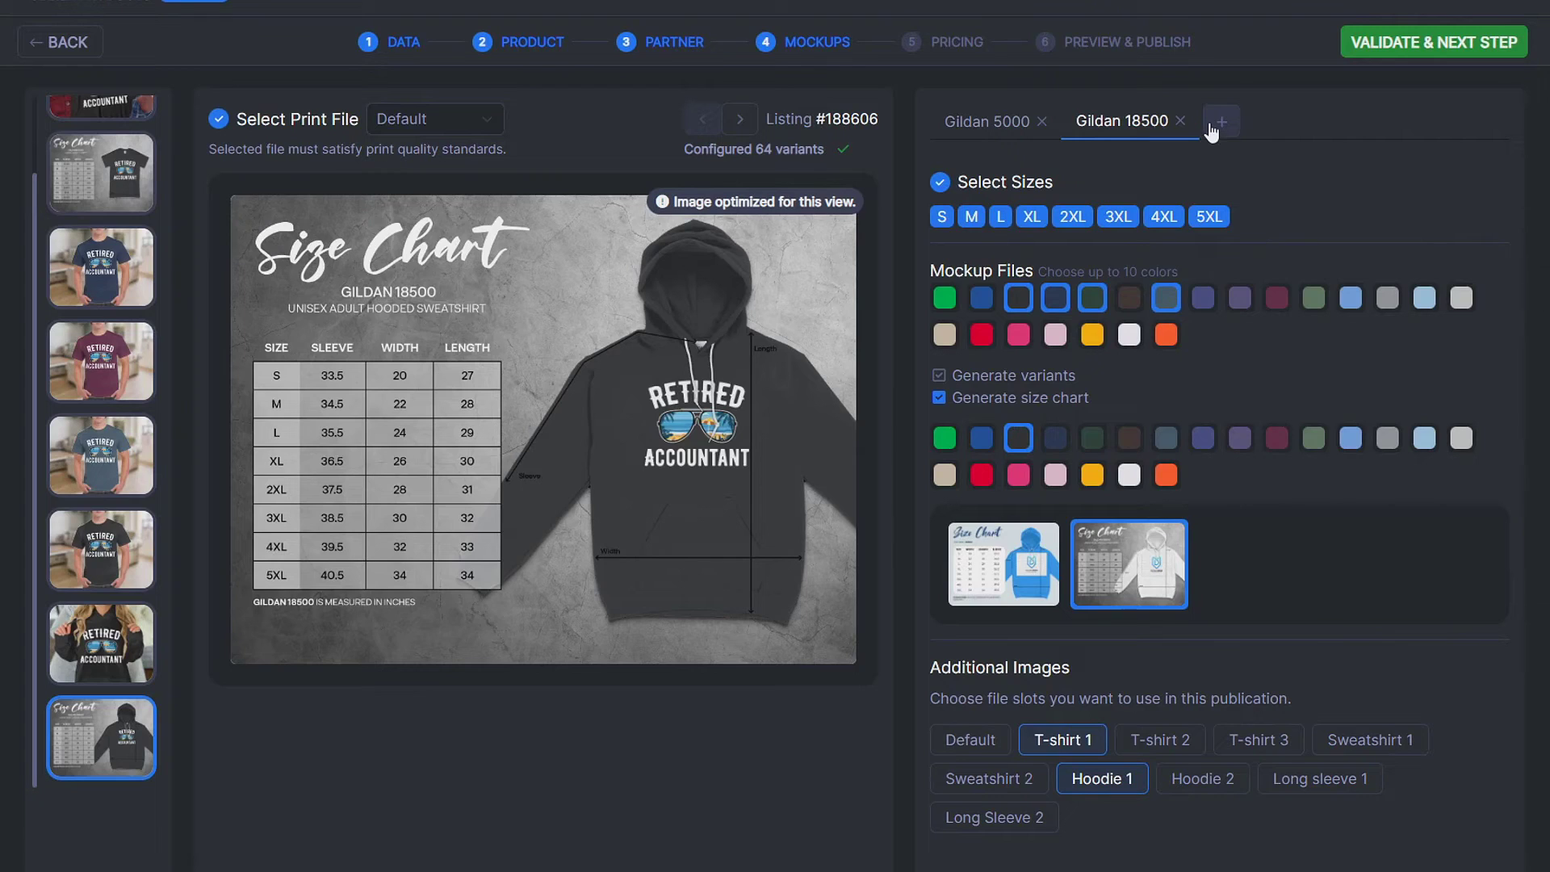
Step: Validate the mockups and set the Gildan 5000 price to 22.99 for all sizes and colors
click(1435, 48)
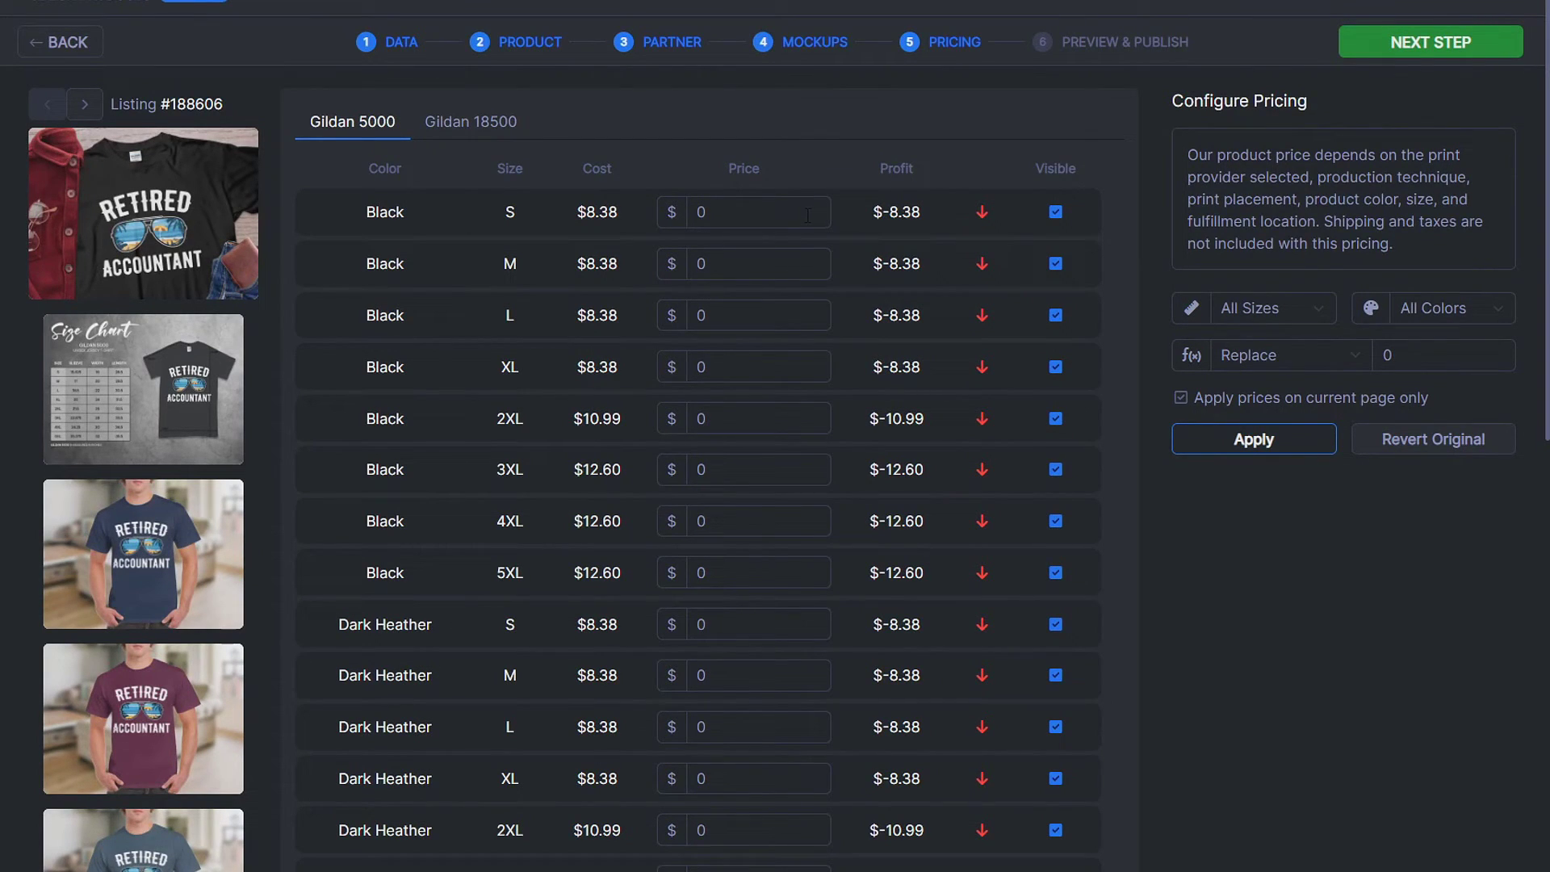
click(85, 105)
click(44, 106)
click(44, 107)
double_click(1386, 355)
text(22.99)
key(ctrl+a)
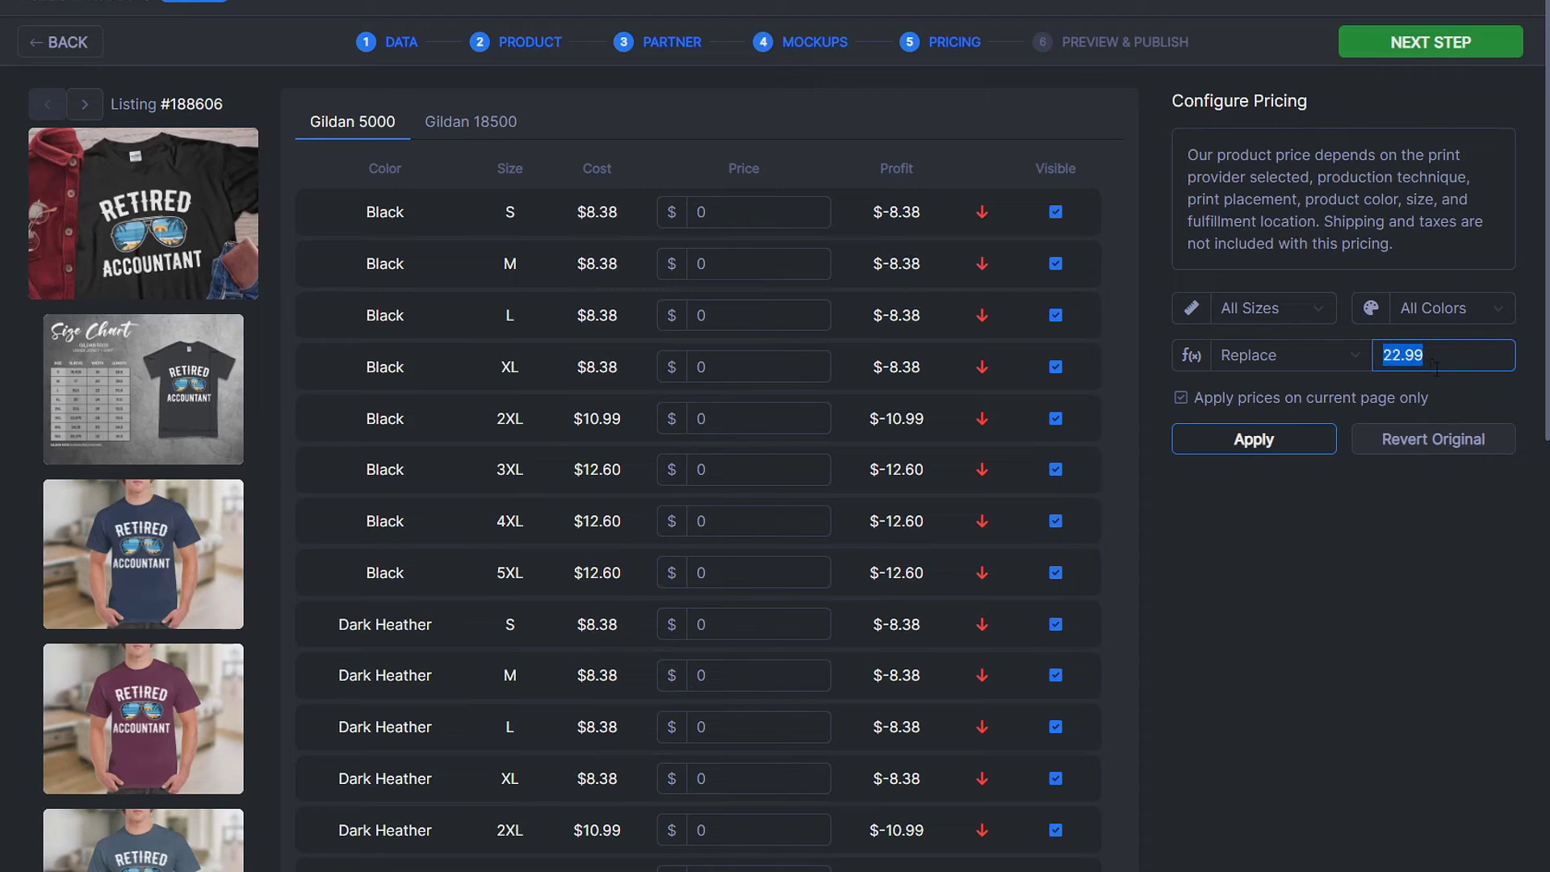
click(1282, 449)
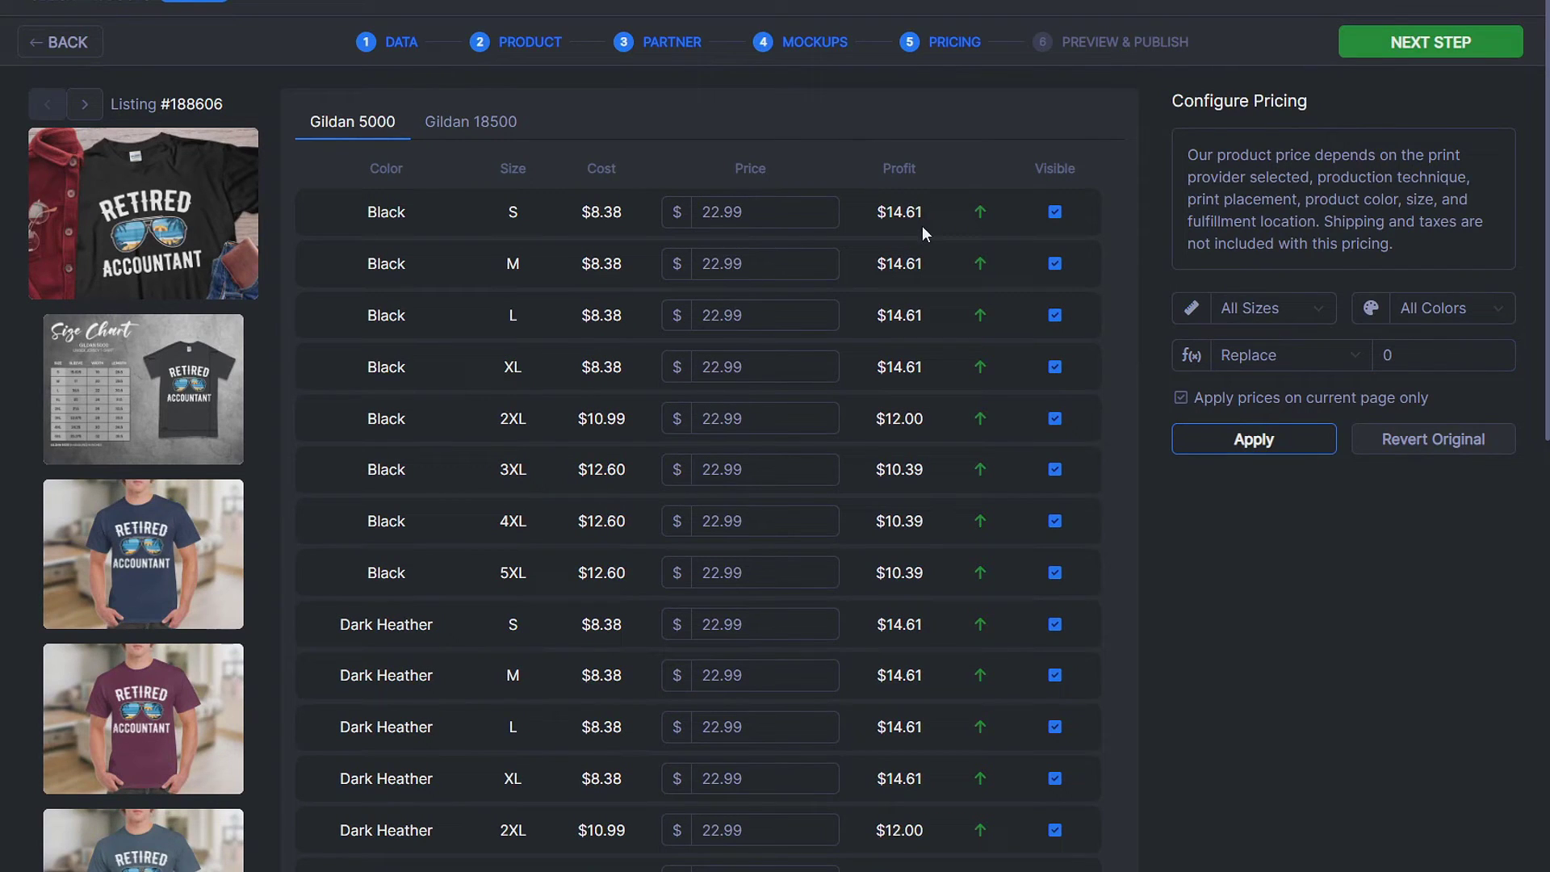
Step: Examine the profit on the black S and black 5XL variants of the Gildan 5000
drag(887, 211, 928, 209)
drag(928, 219, 889, 214)
click(922, 181)
drag(923, 212, 893, 212)
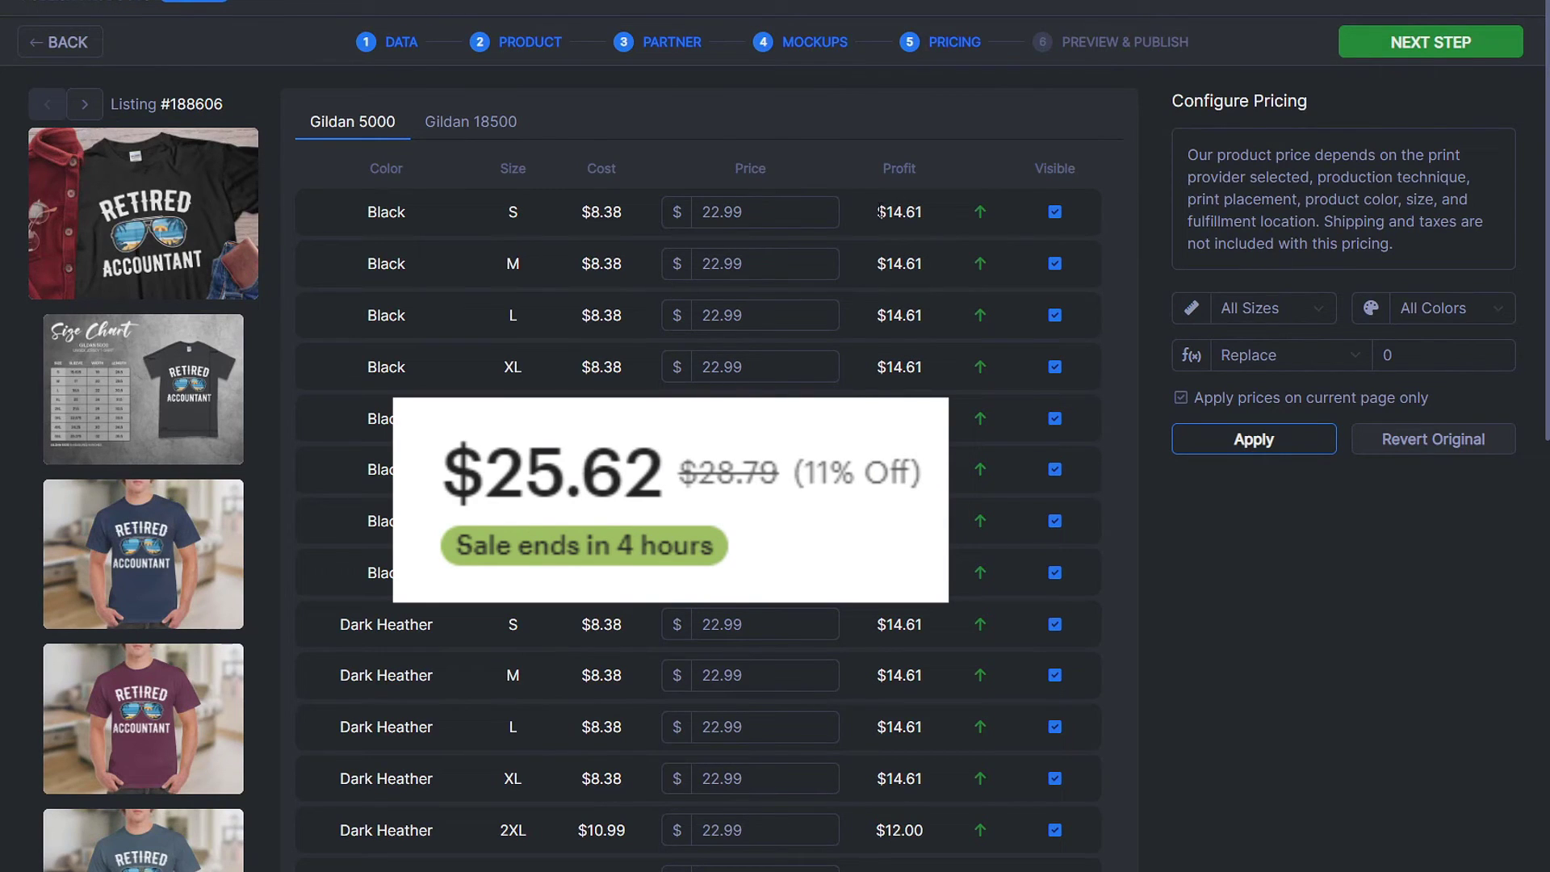
drag(925, 214, 896, 214)
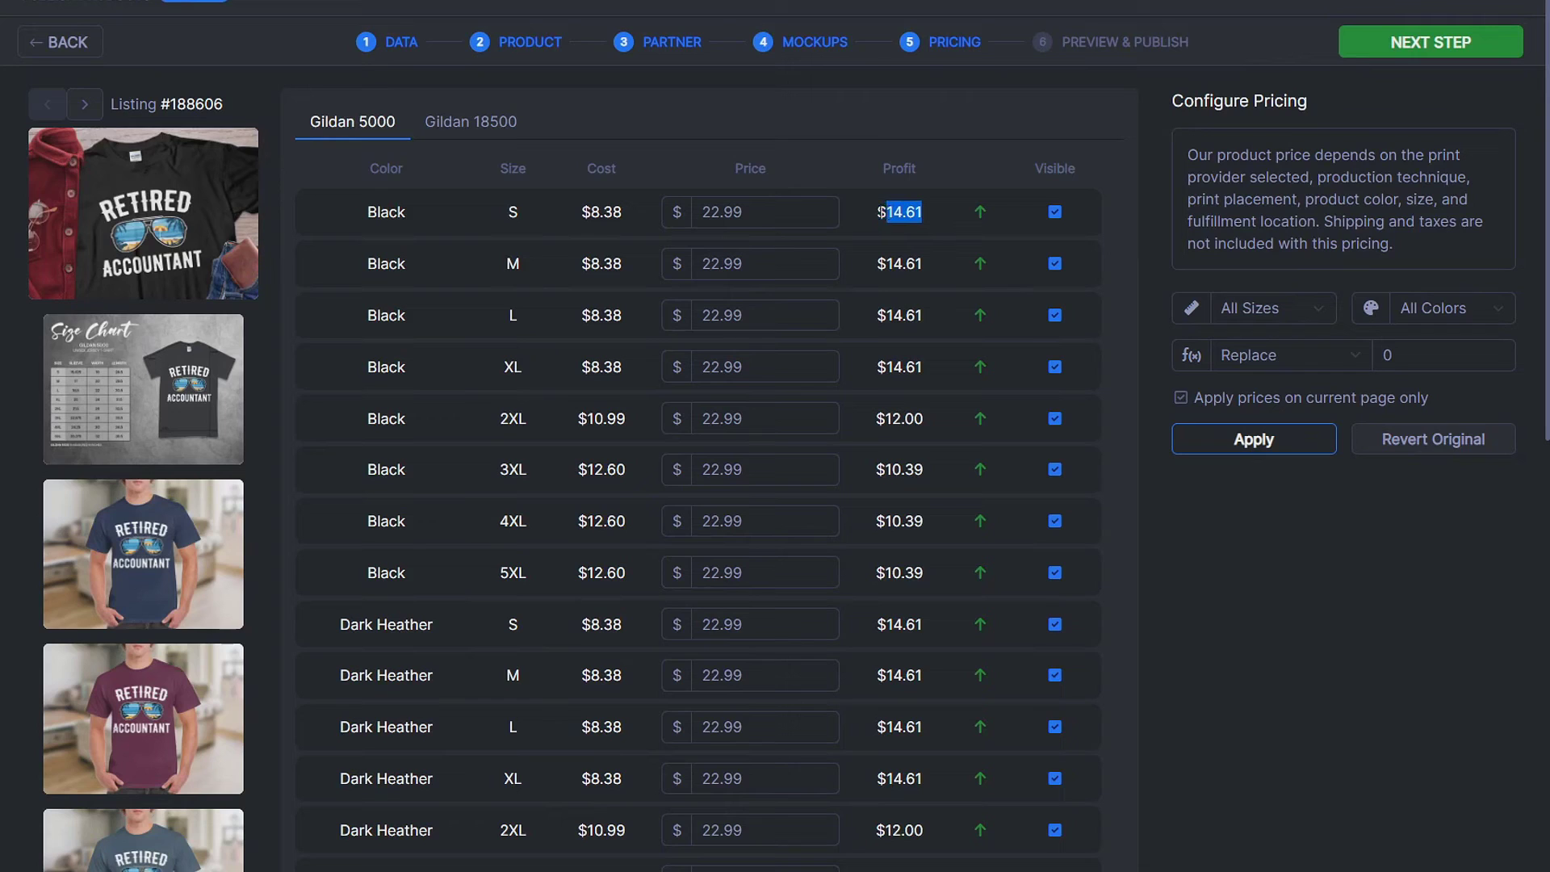
click(870, 212)
drag(486, 581, 894, 572)
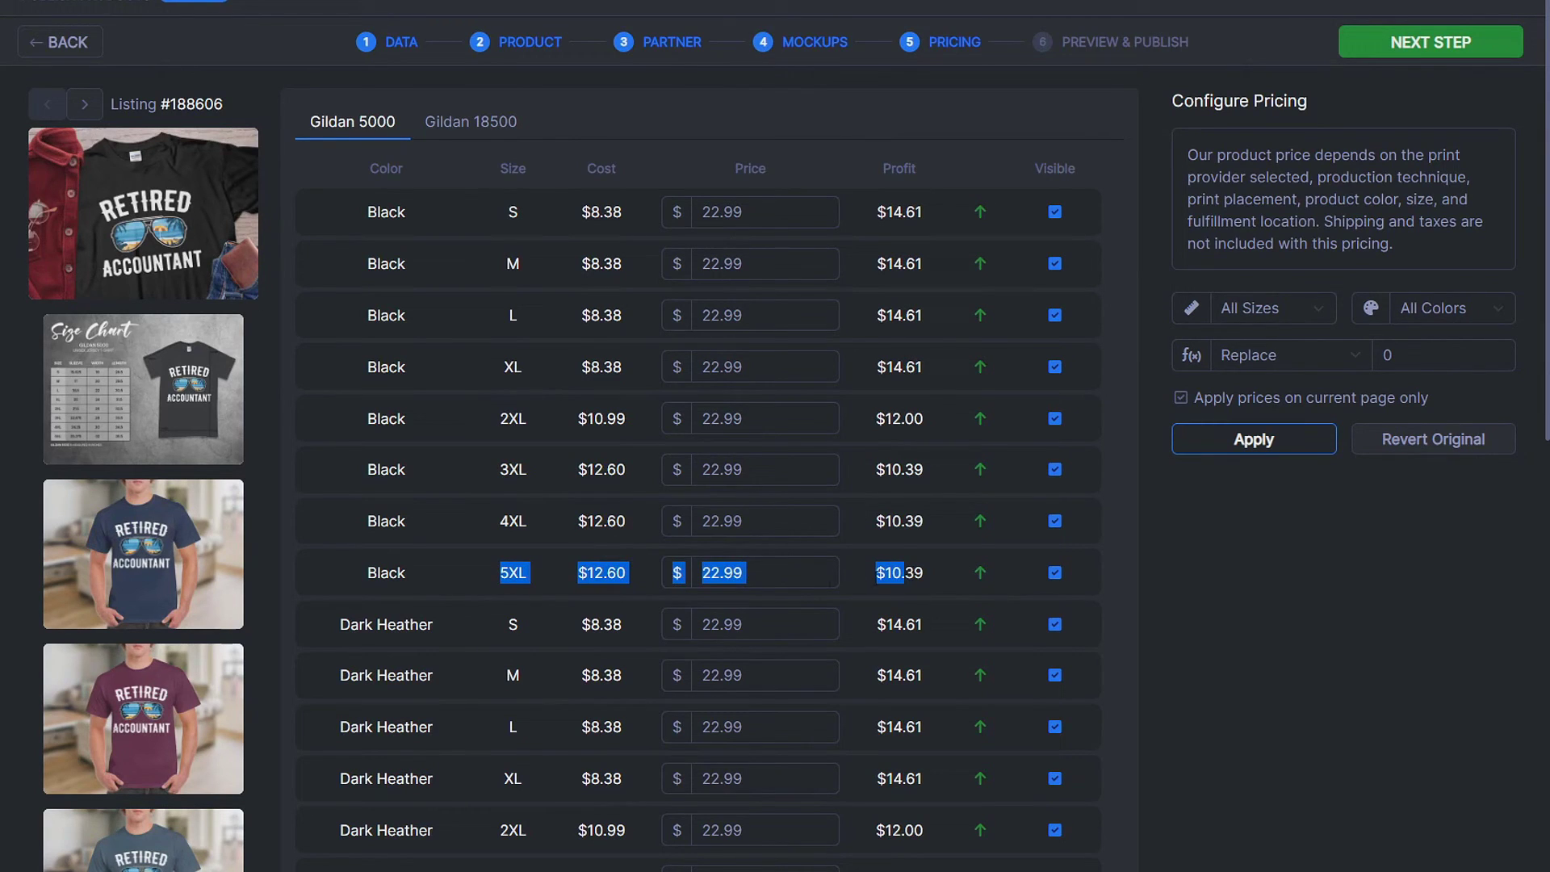
click(747, 572)
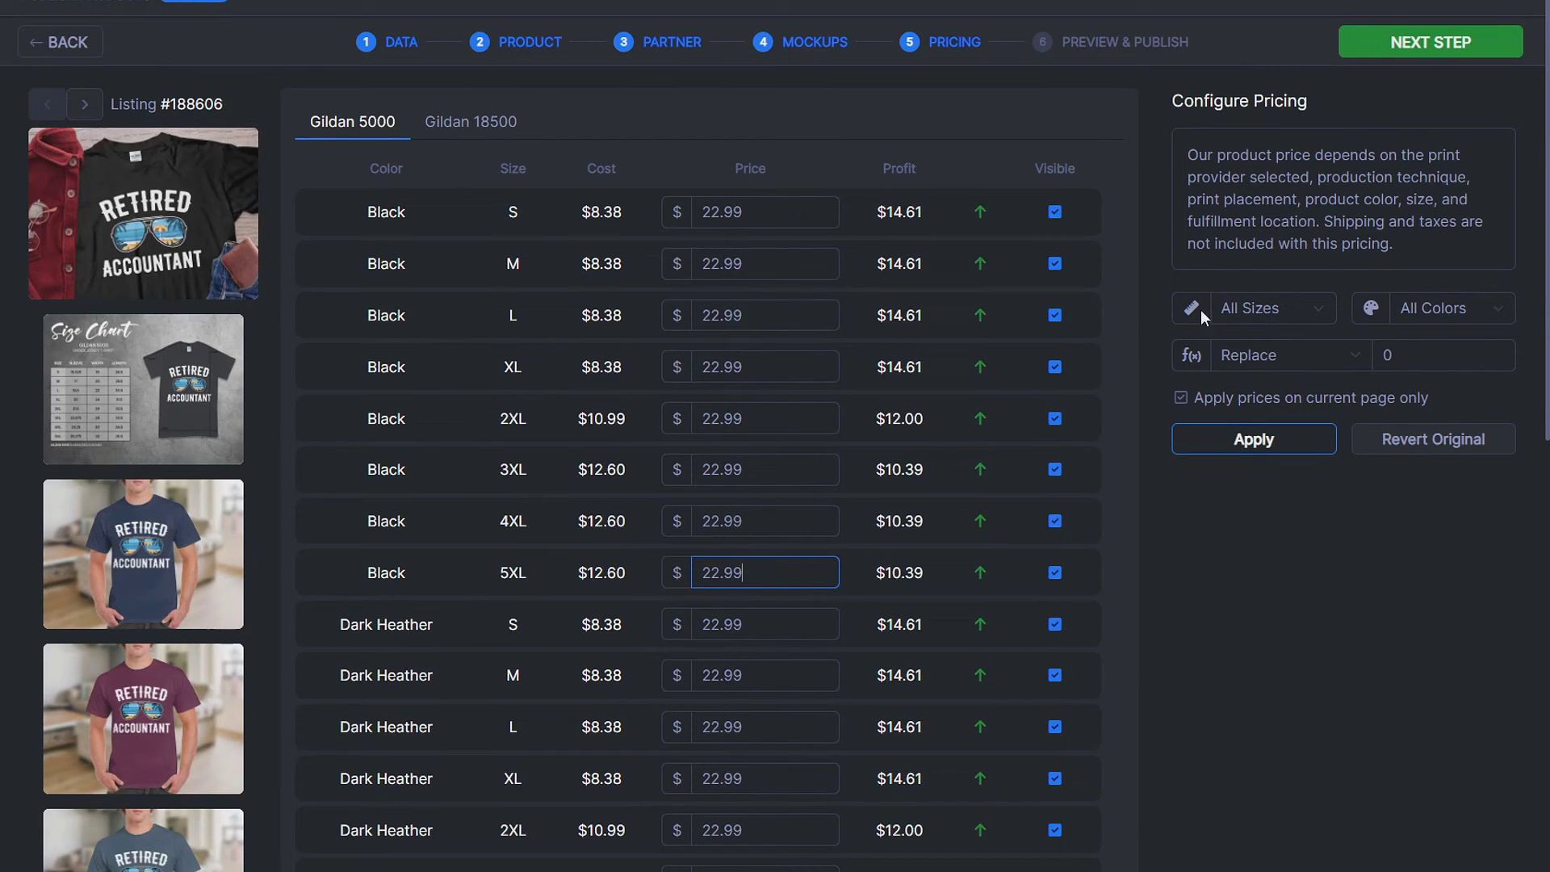
Step: Set the Gildan 5000 price for size 5XL to 26.99 in all colors
click(1251, 308)
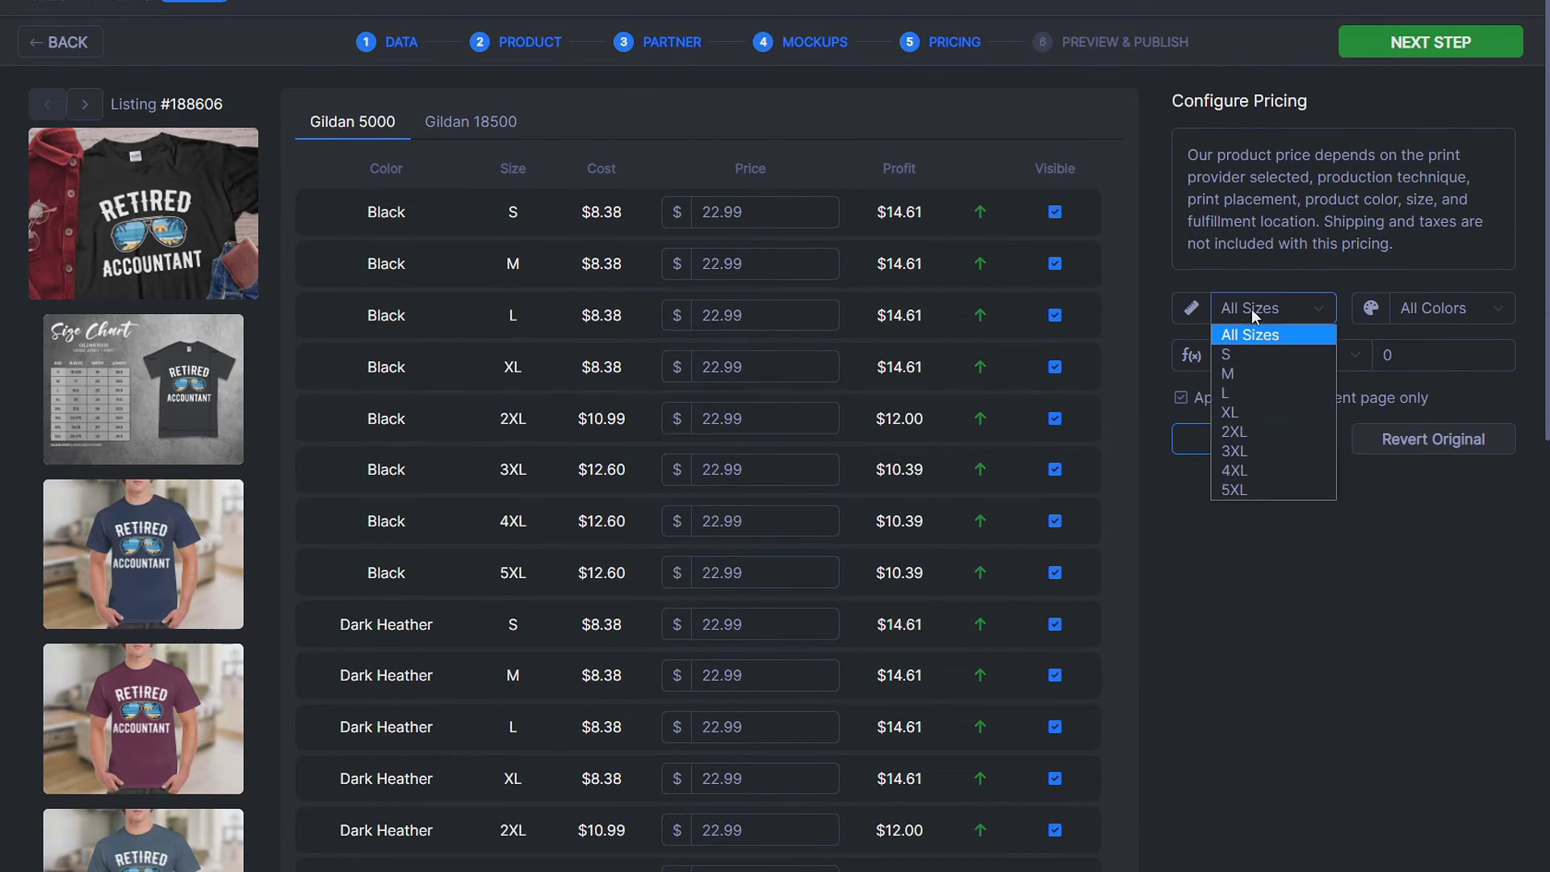
click(1238, 495)
double_click(1386, 351)
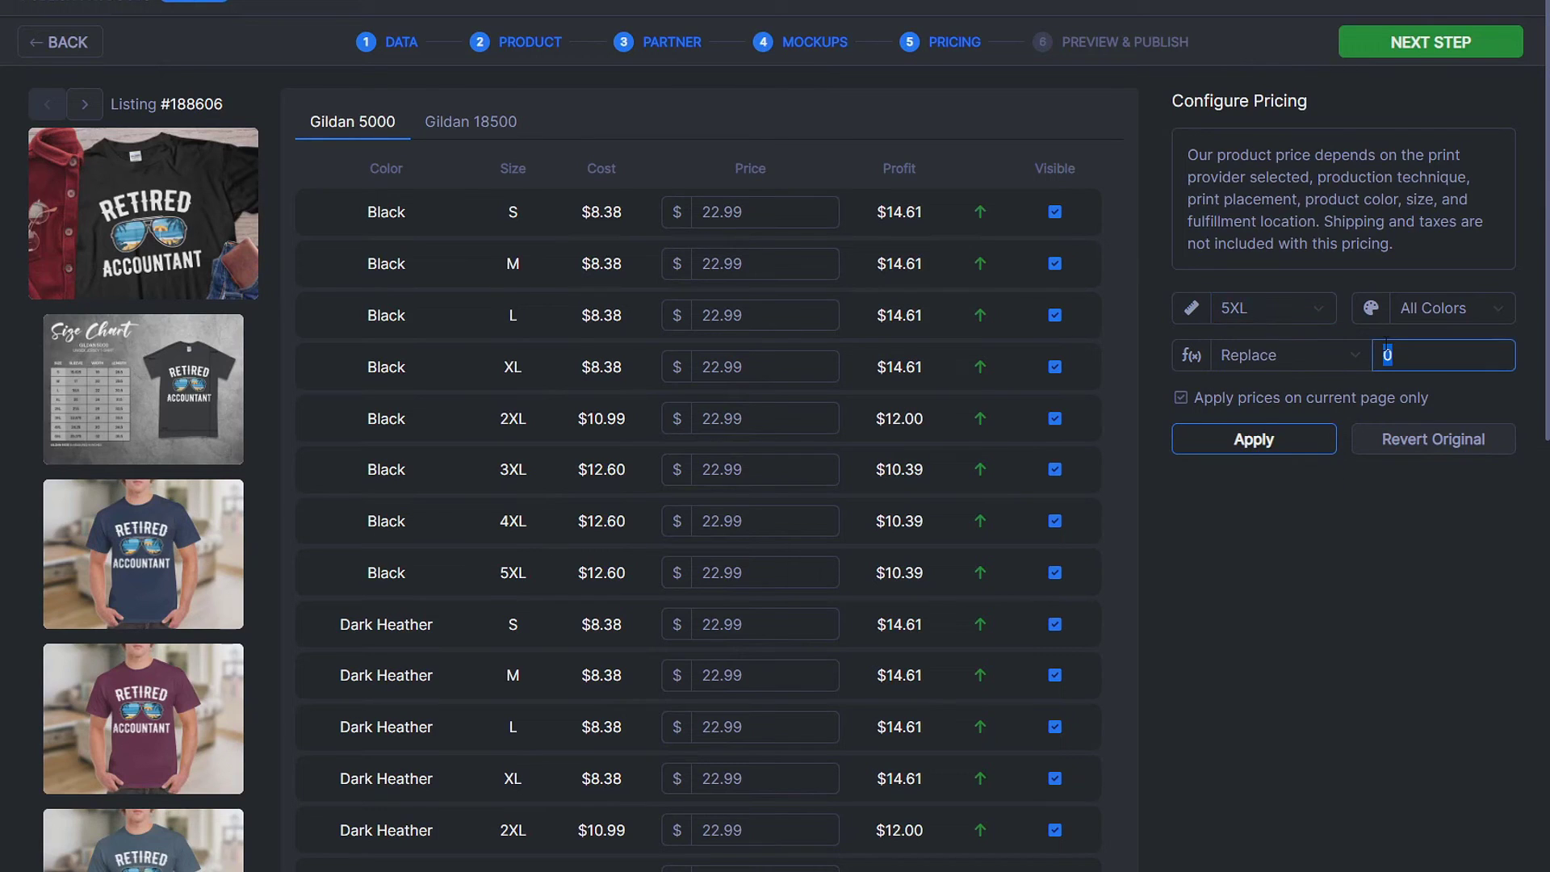
text(26.99)
drag(1429, 355, 1364, 352)
click(1289, 449)
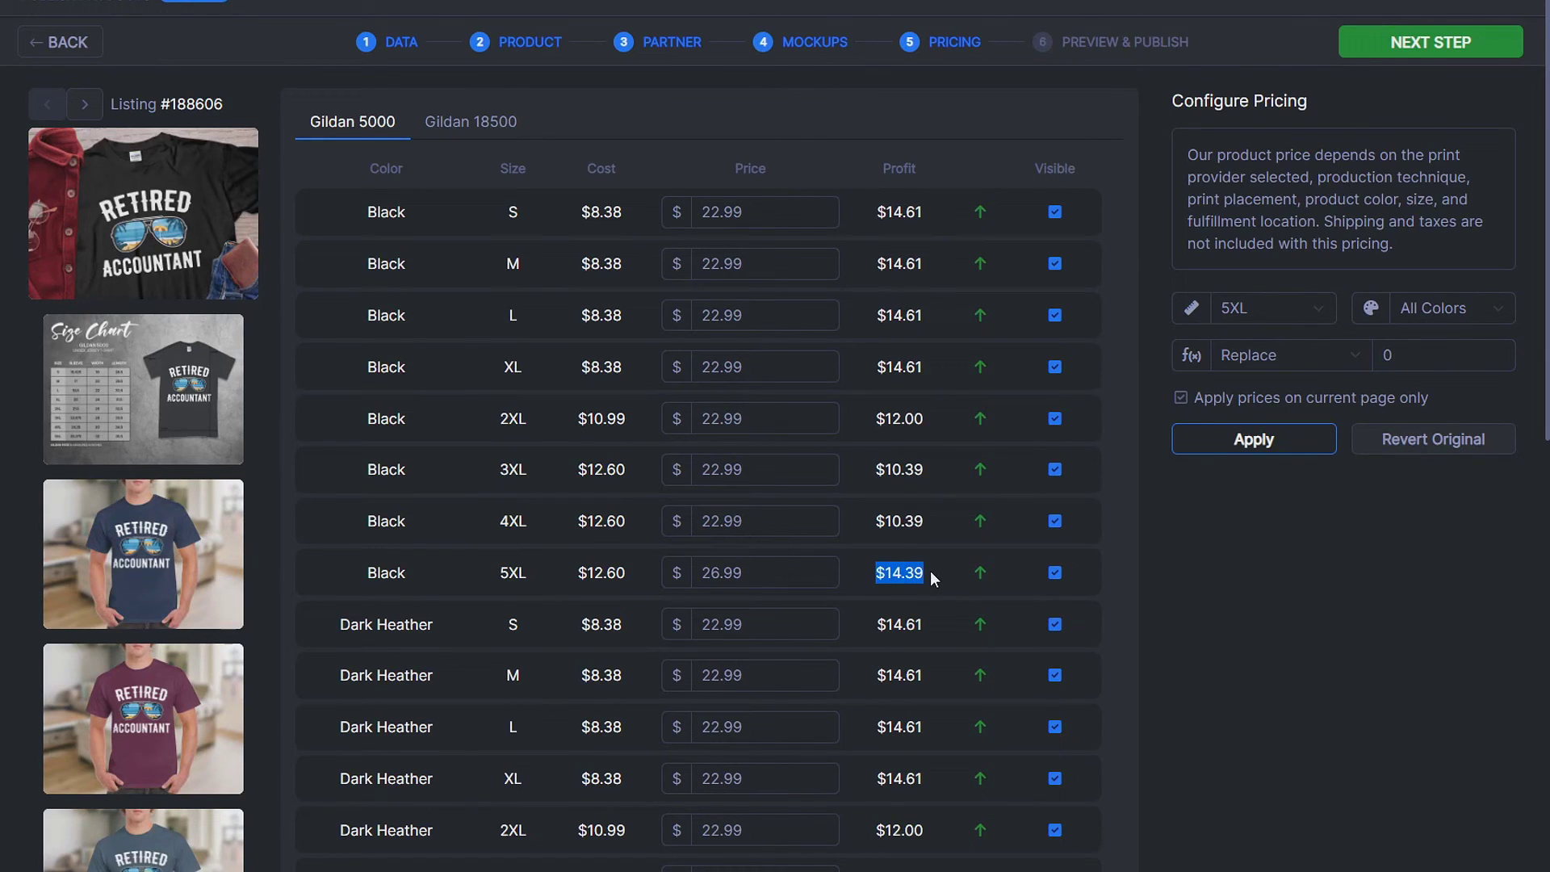
Step: Set the Gildan 5000 prices for sizes 4XL and 3XL to 26.99 in all colors
click(1298, 315)
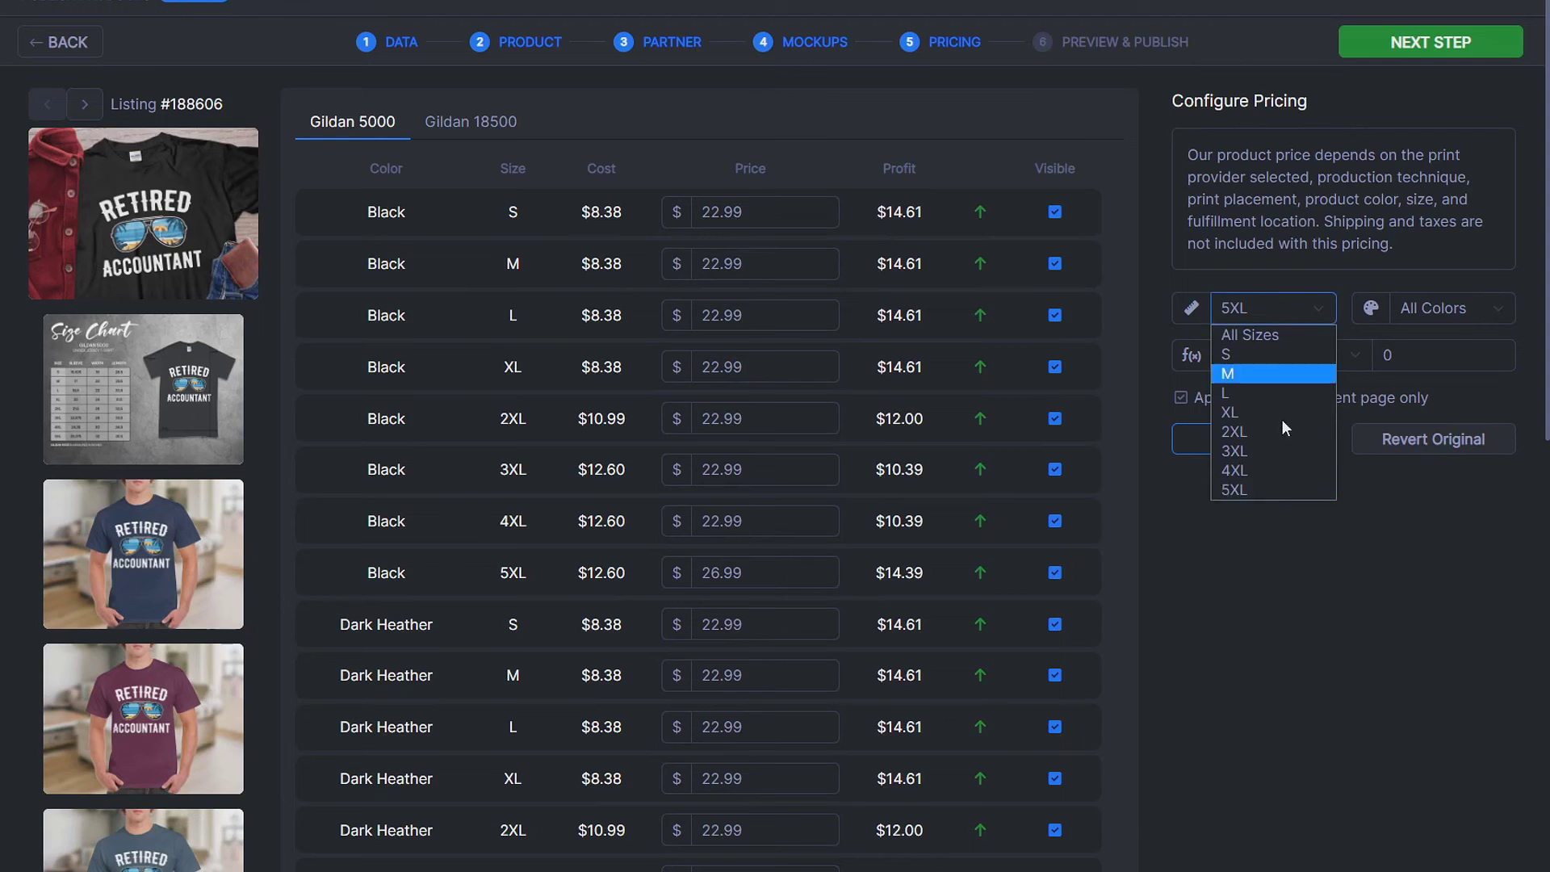
click(1259, 470)
click(1428, 359)
key(BackSpace)
text(26.99)
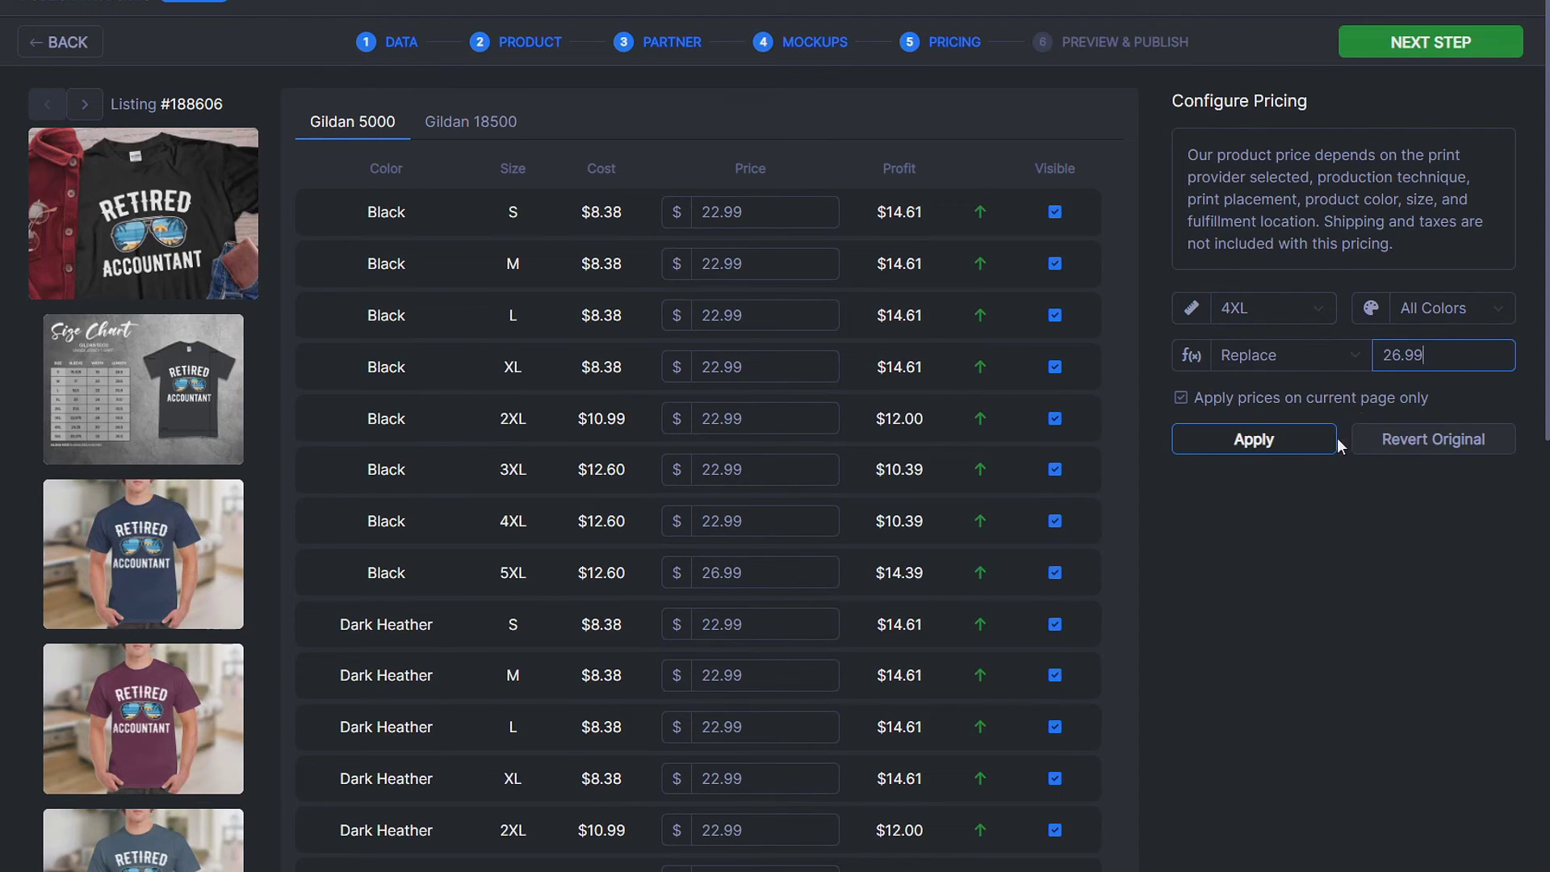
click(1311, 447)
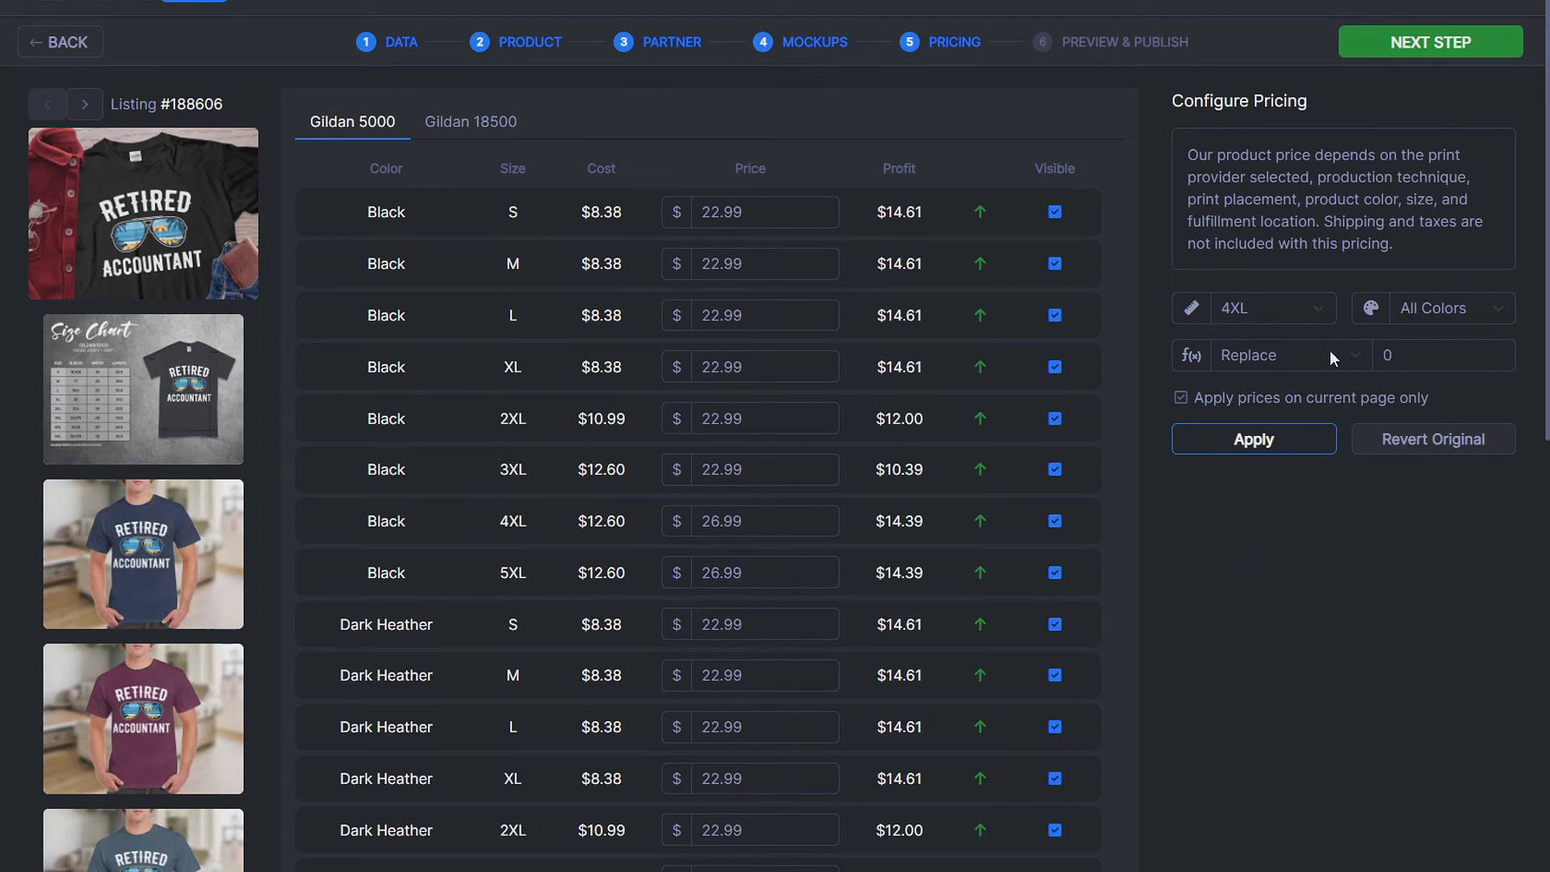
click(1316, 309)
click(1291, 450)
Step: Set the Gildan 5000 price for size 2XL to 24.99 in all colors and bring up the pricing color choices
click(1271, 297)
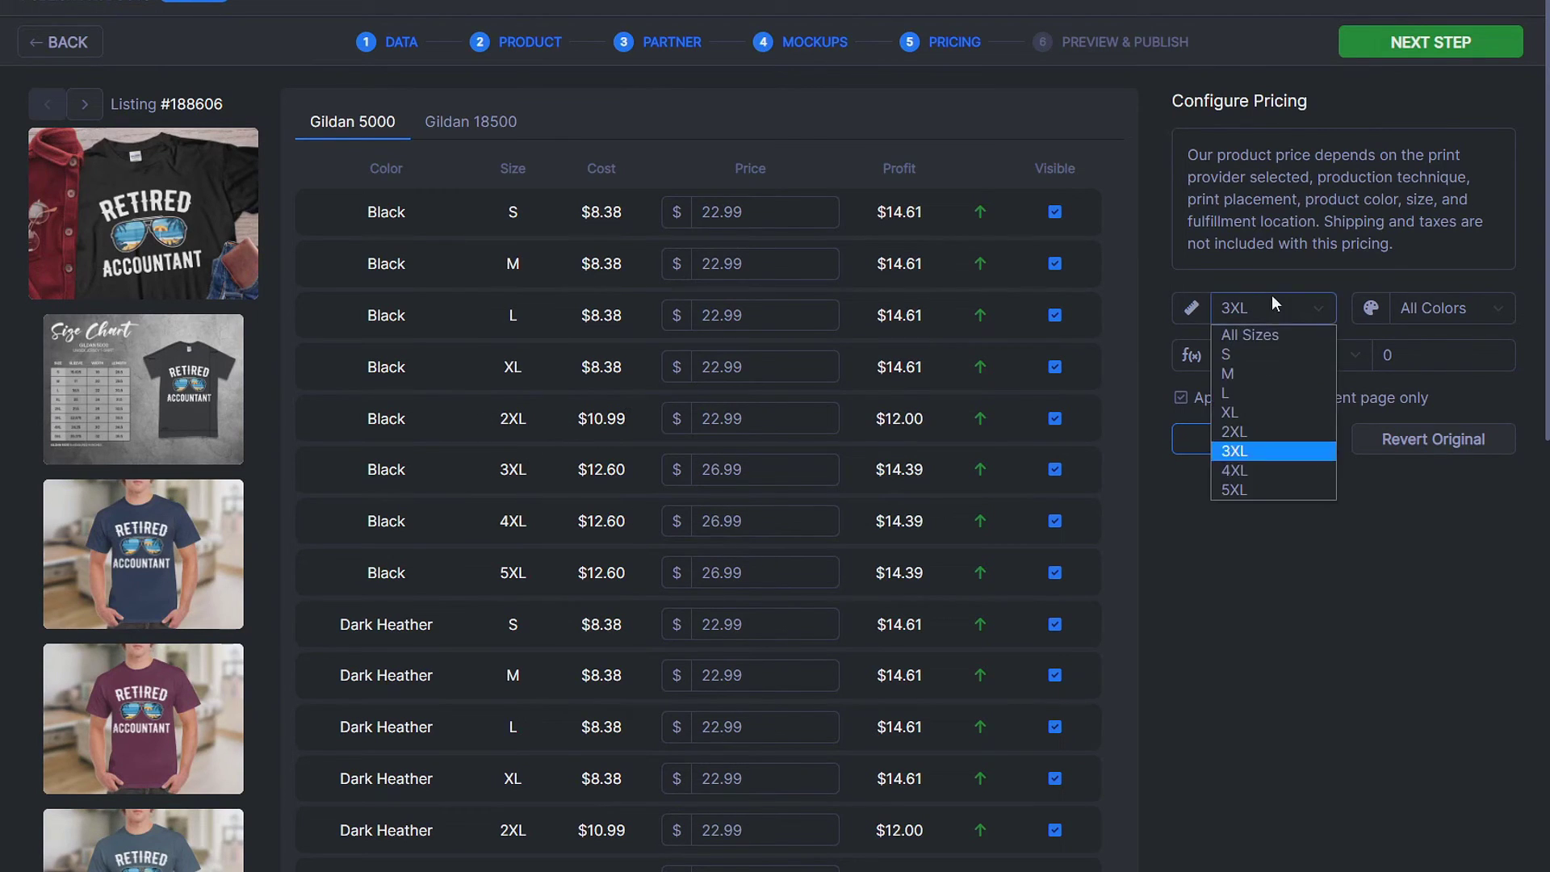
click(1275, 432)
click(1375, 358)
text(24.99)
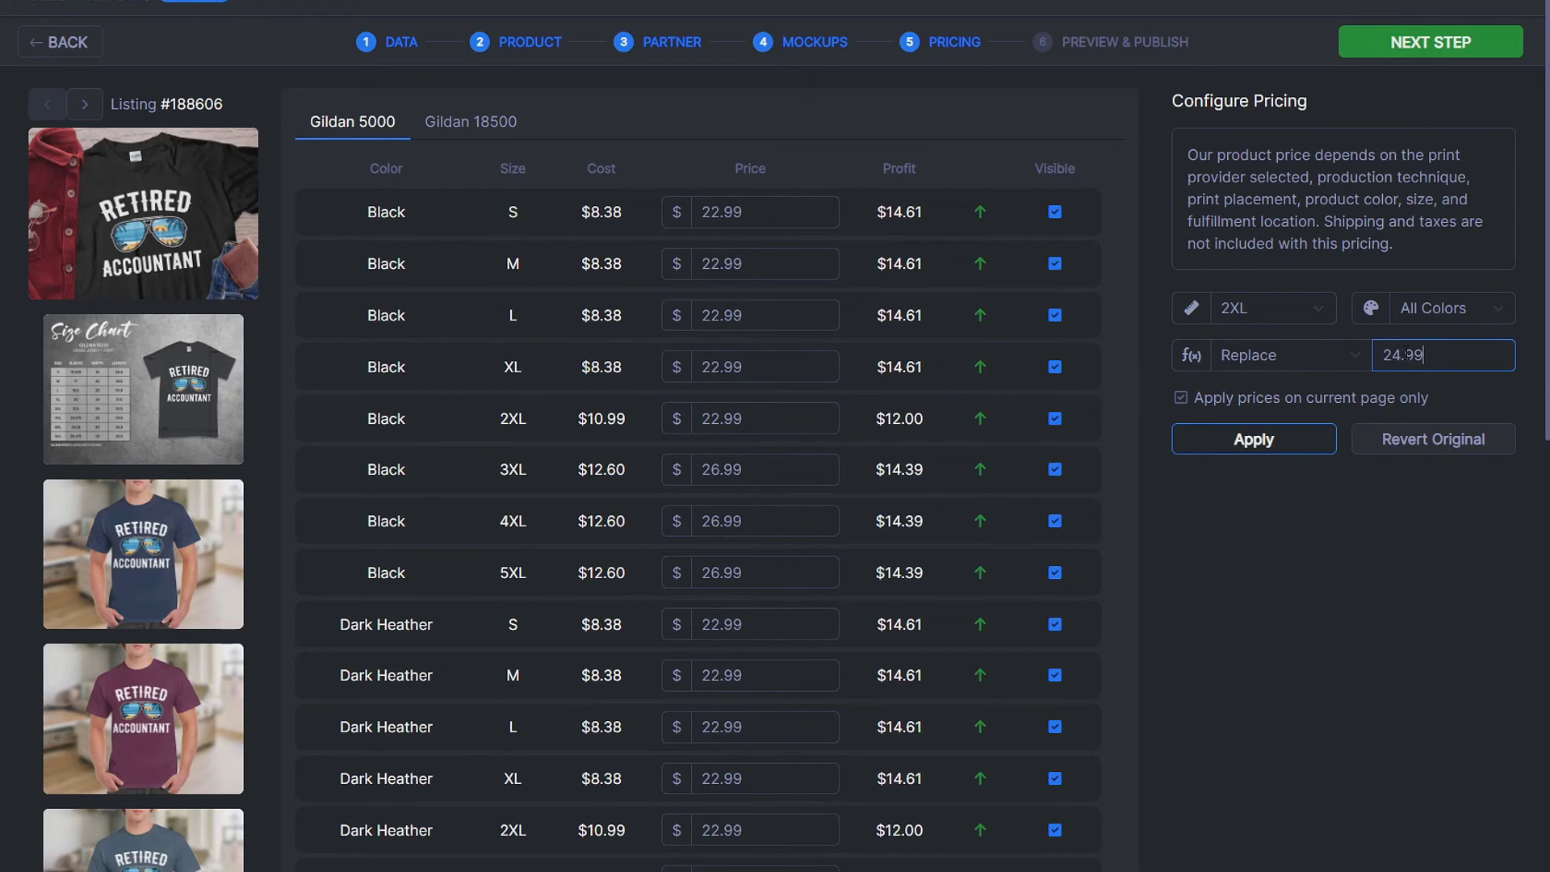
click(1298, 449)
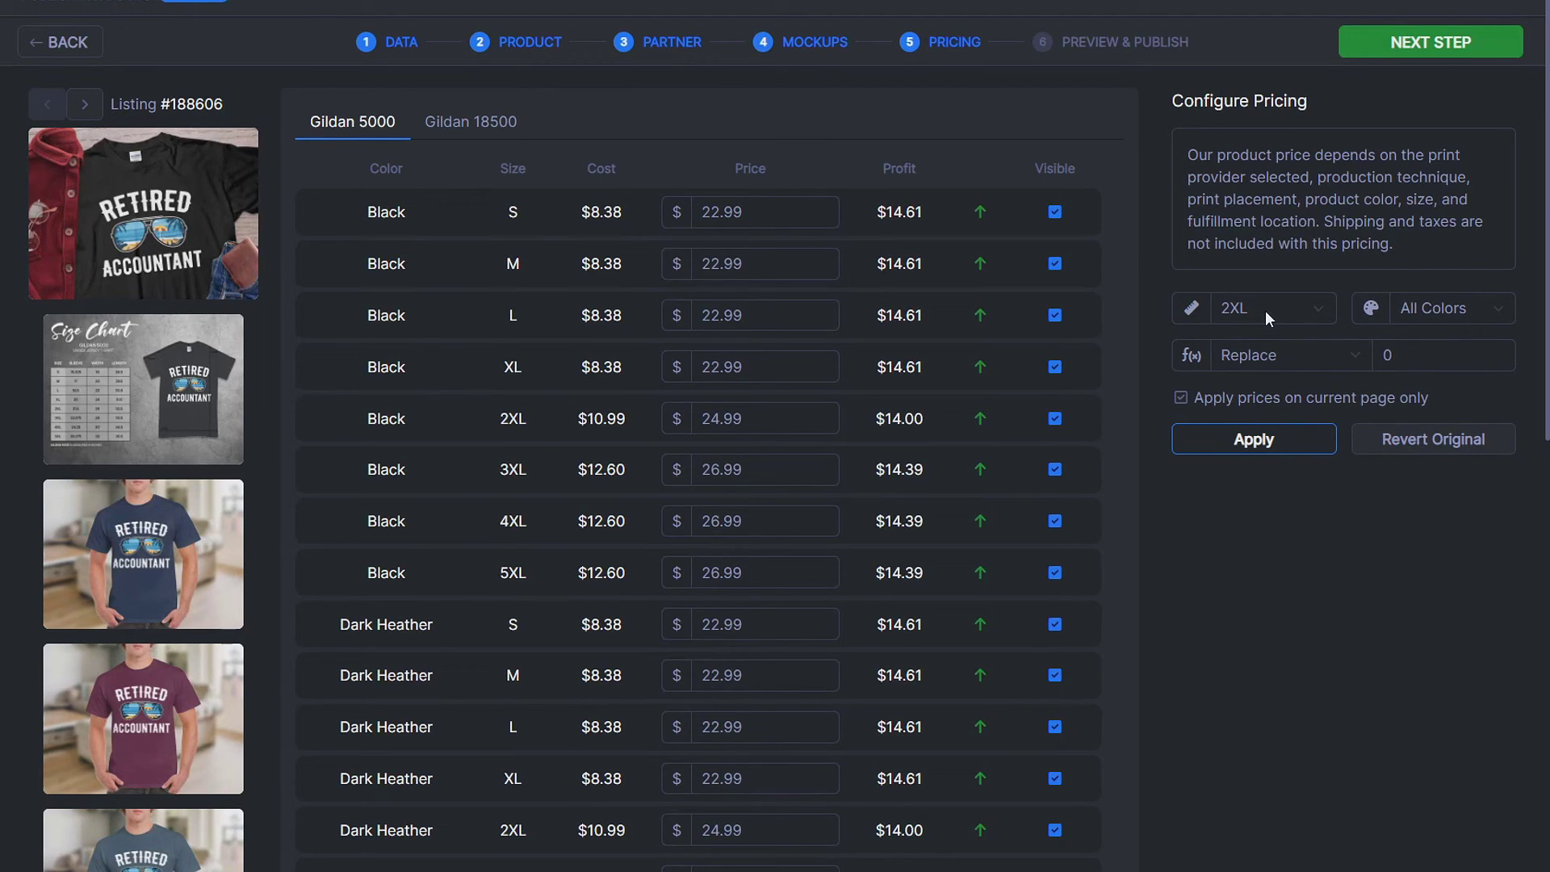
click(1442, 308)
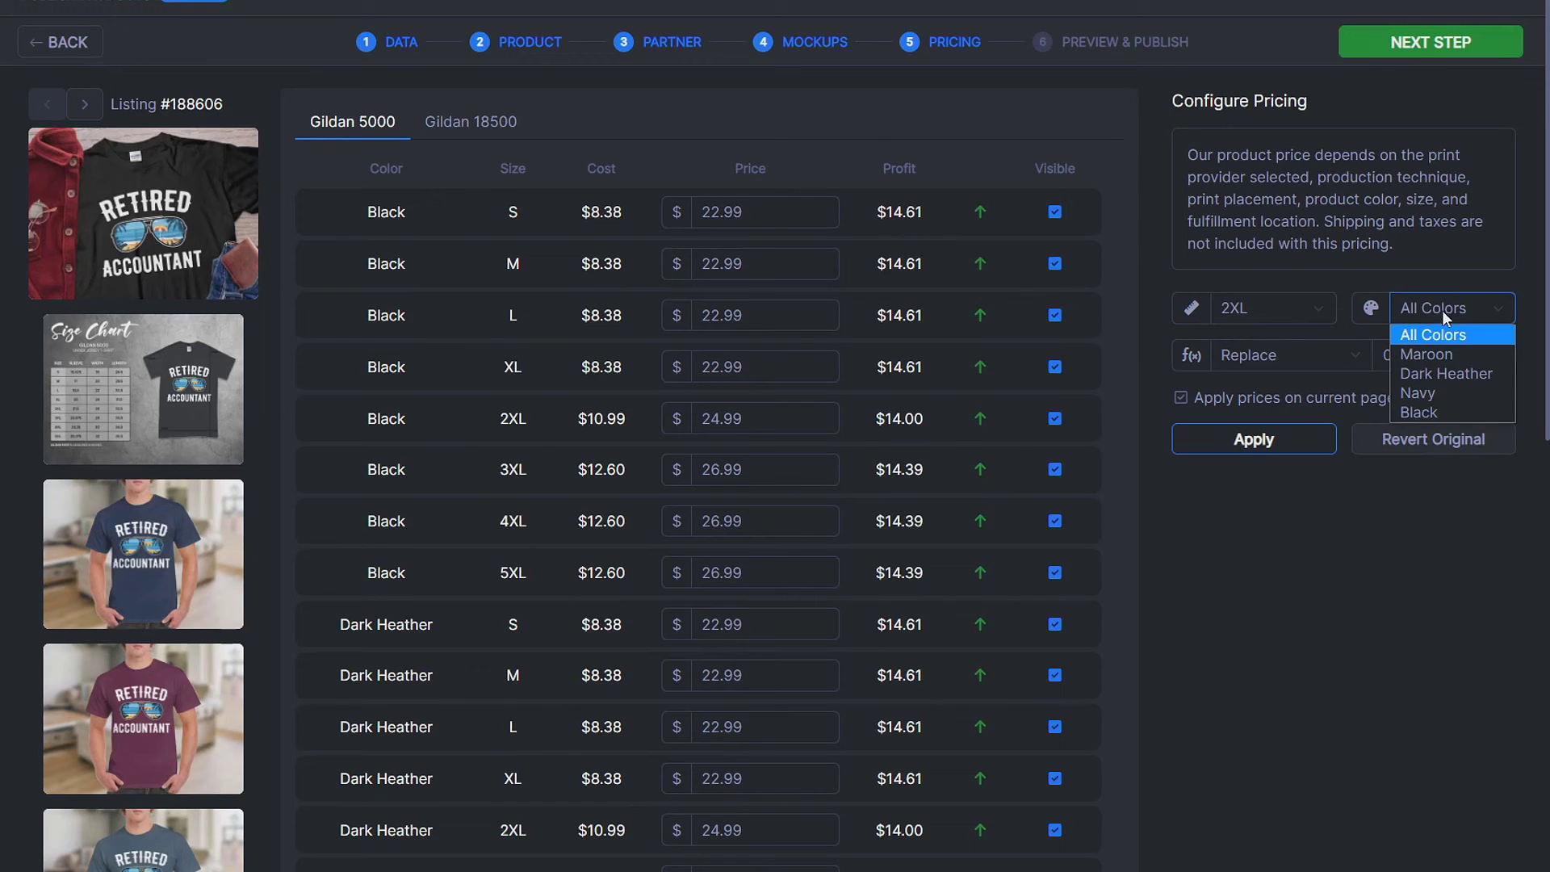
Step: Set the Gildan 5000 price for size S in Maroon to 17.99
click(1436, 356)
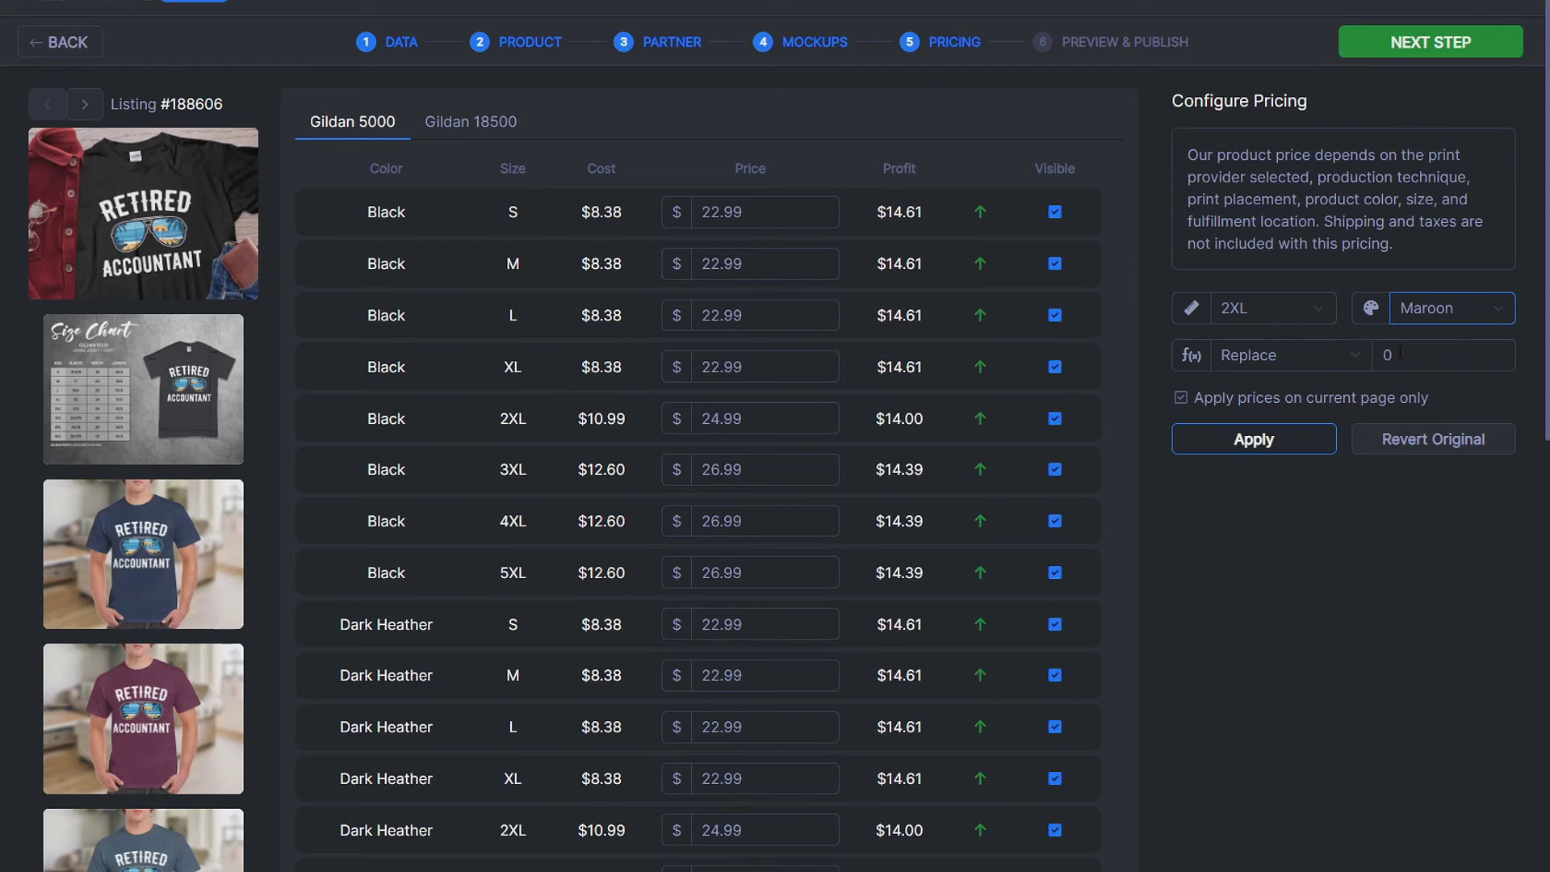
click(1241, 320)
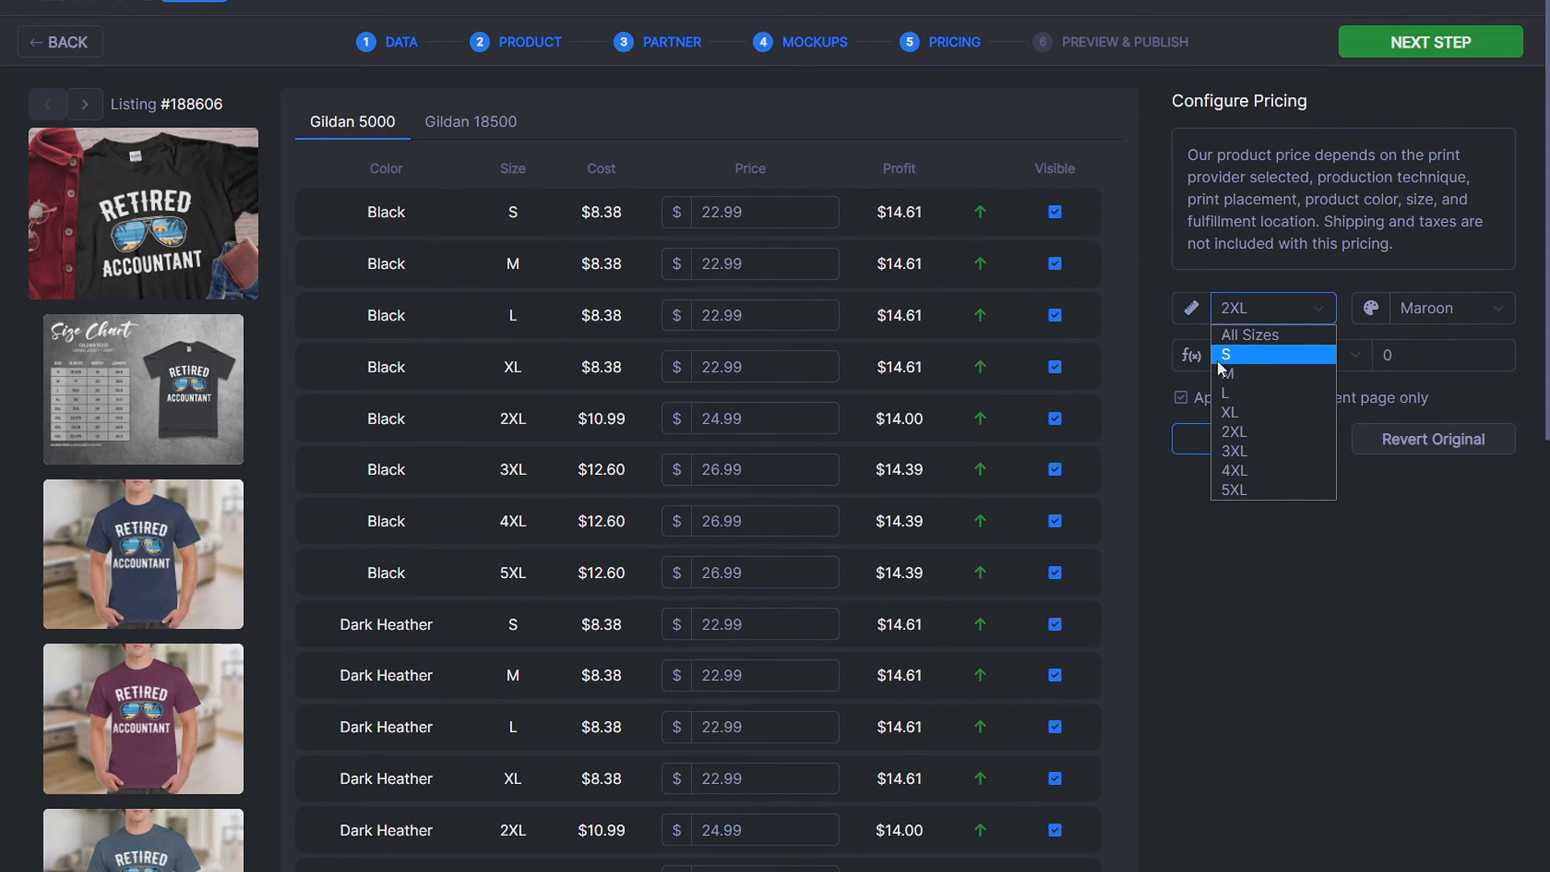
click(1247, 355)
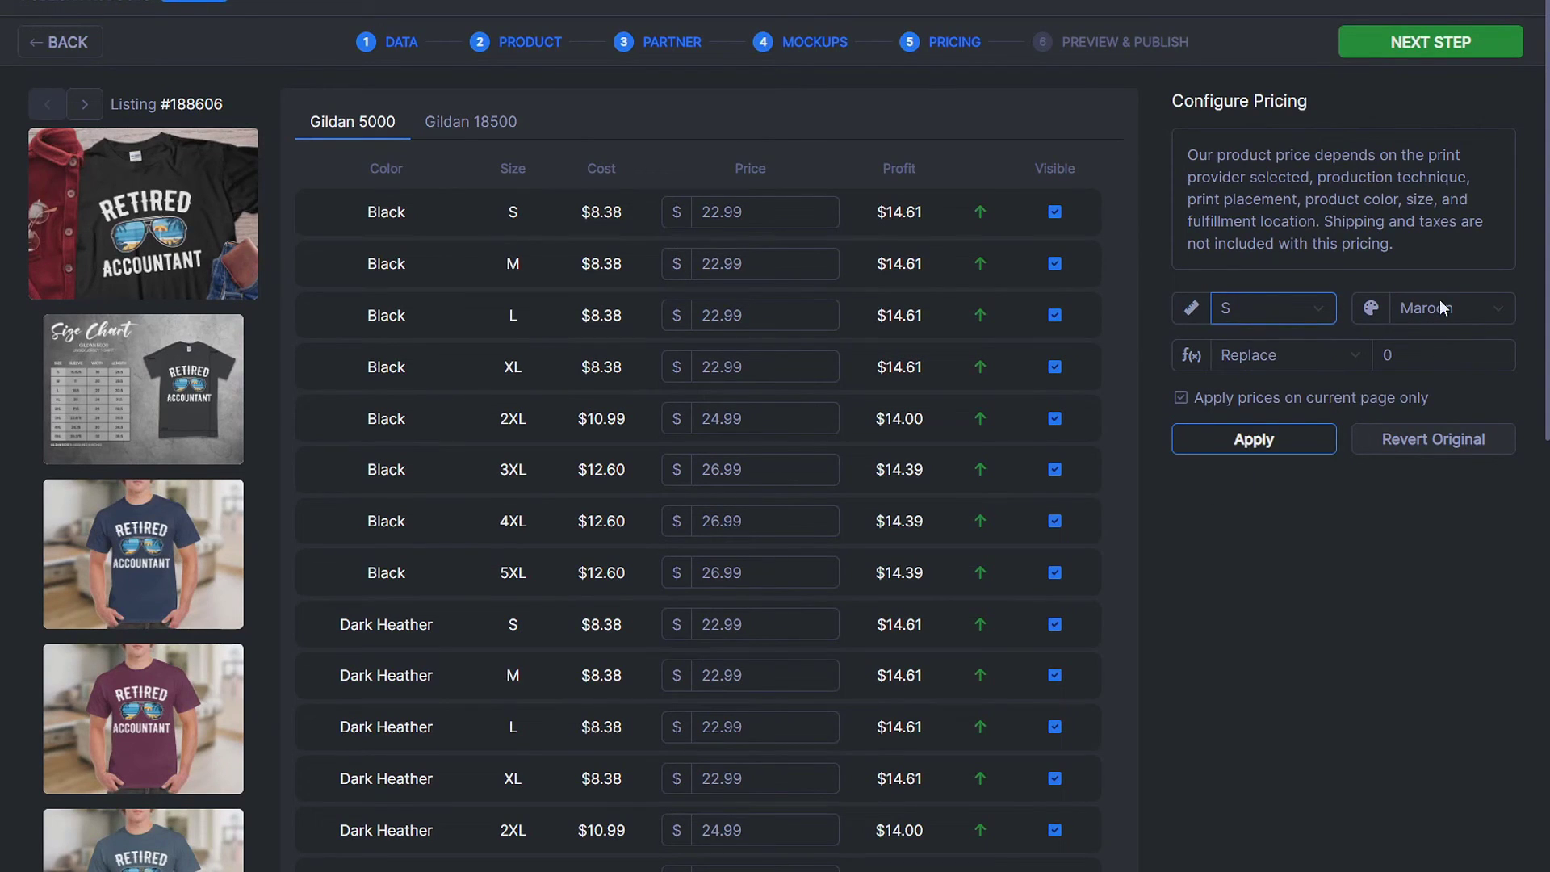
double_click(1393, 355)
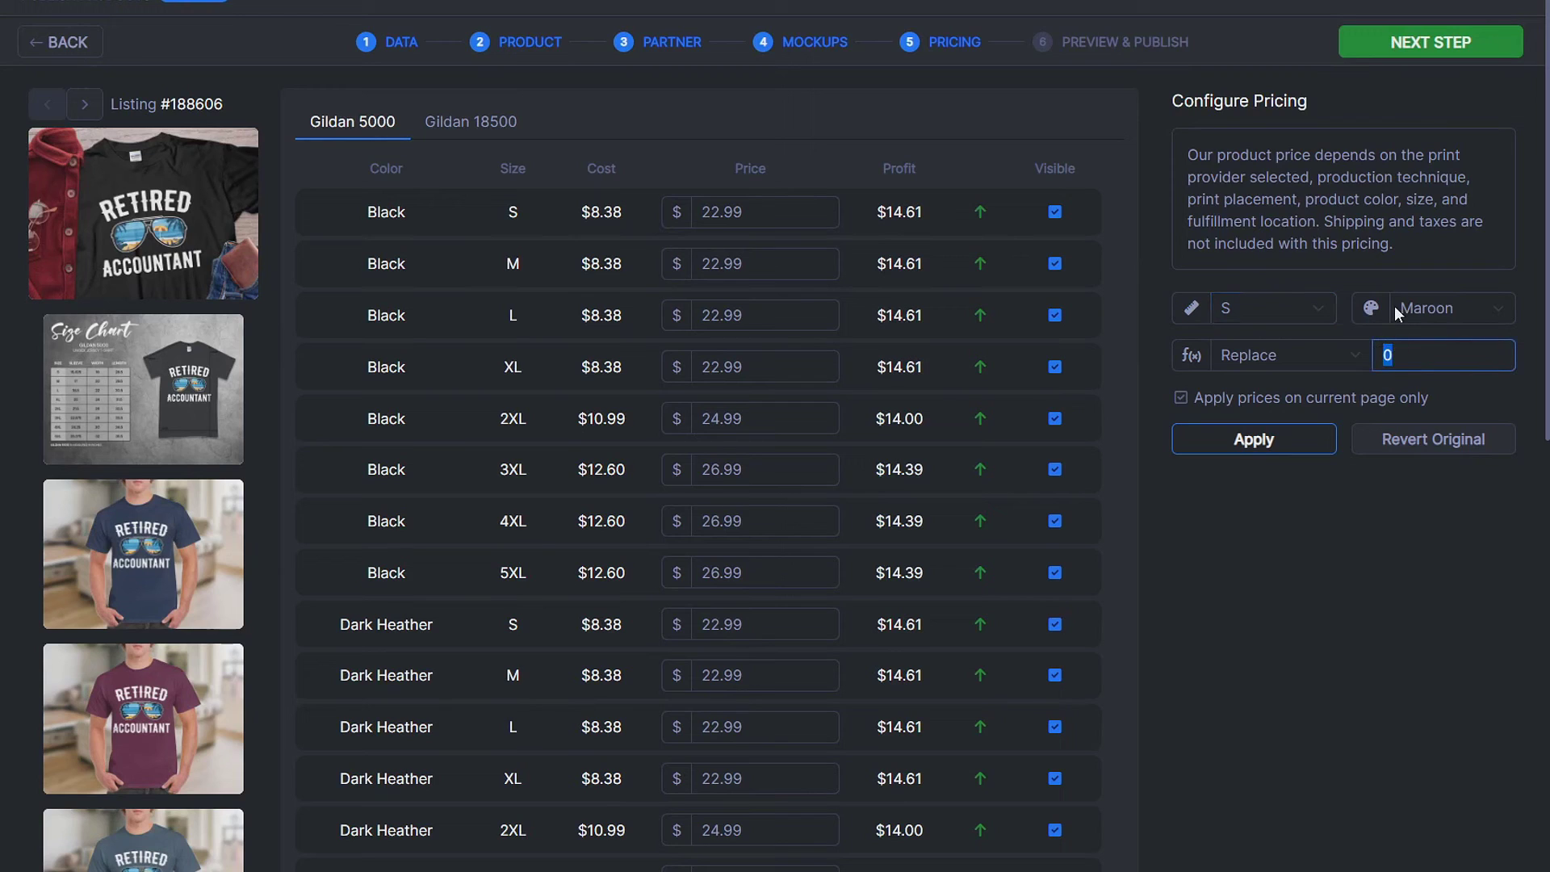
text(17.99)
click(1219, 441)
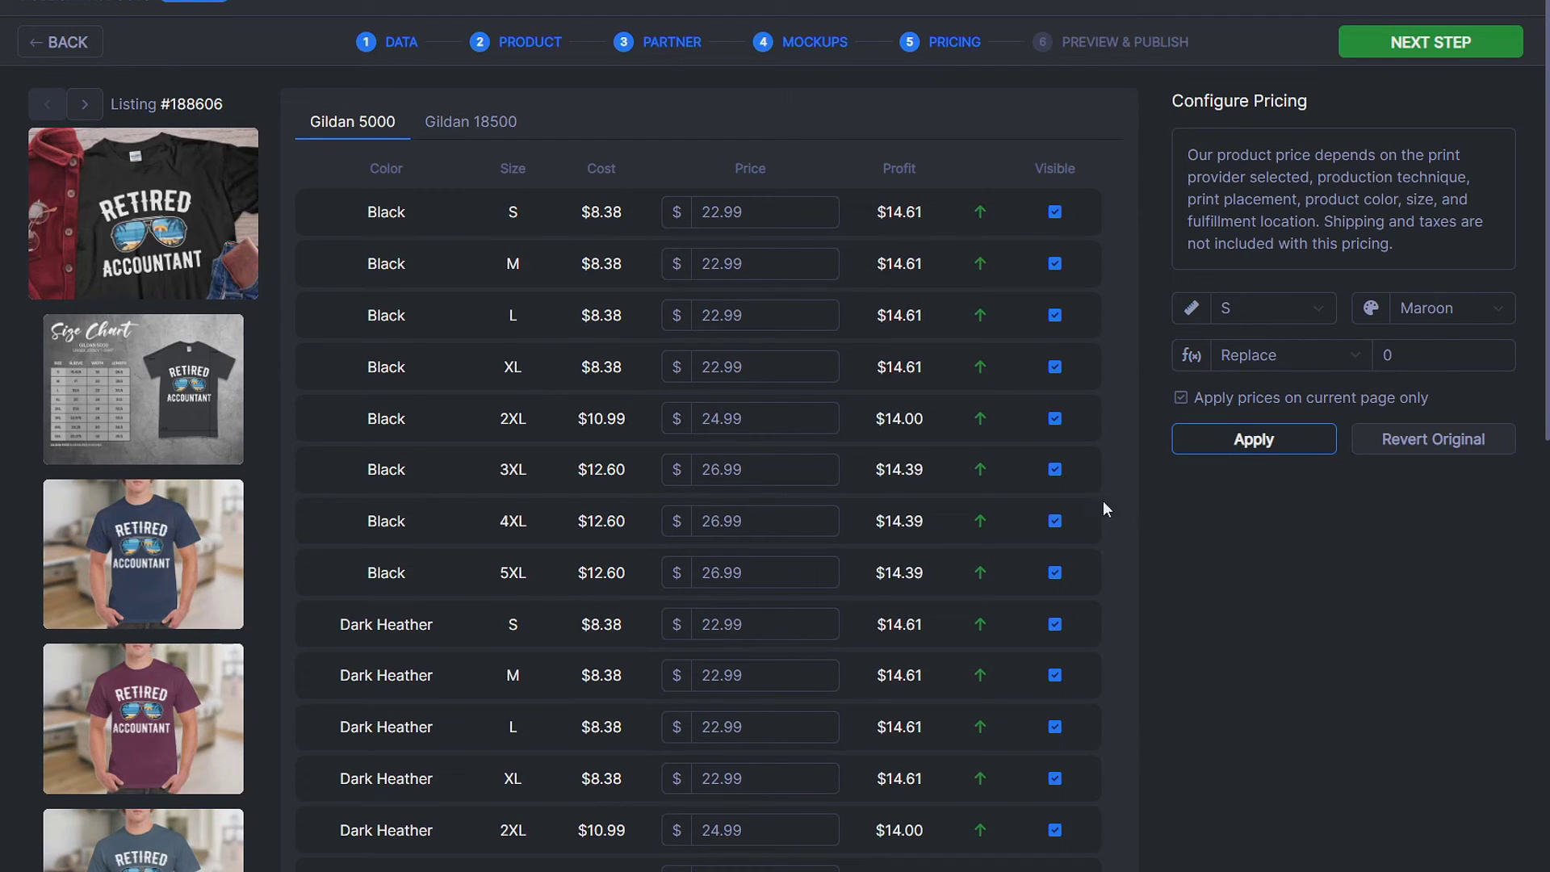
Step: Set the Gildan 18500 price to 39.99 for all sizes and all colors
click(491, 130)
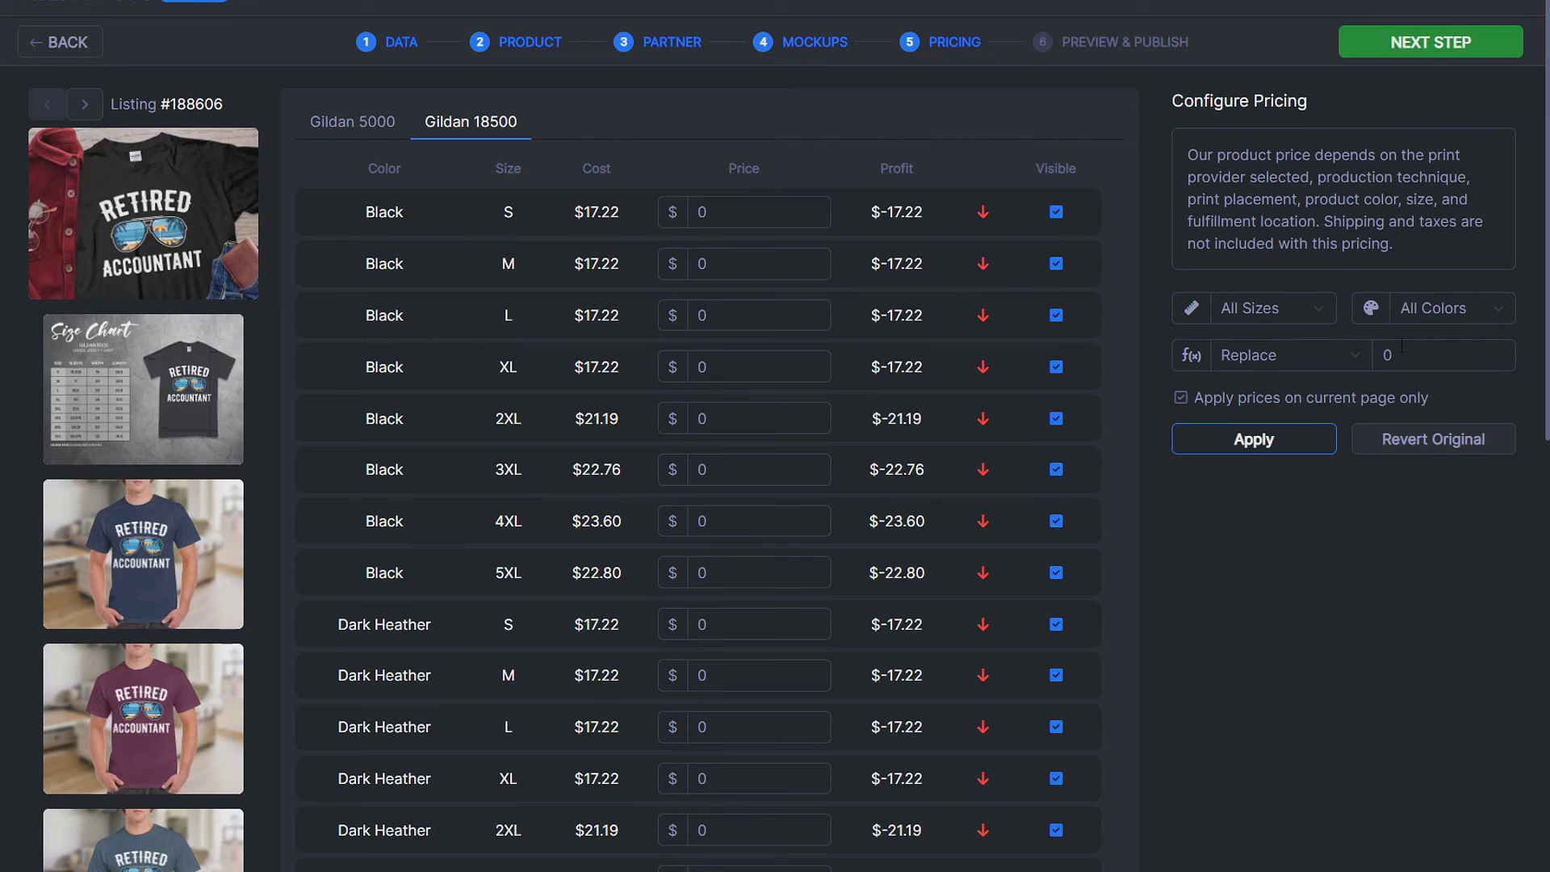
click(1439, 343)
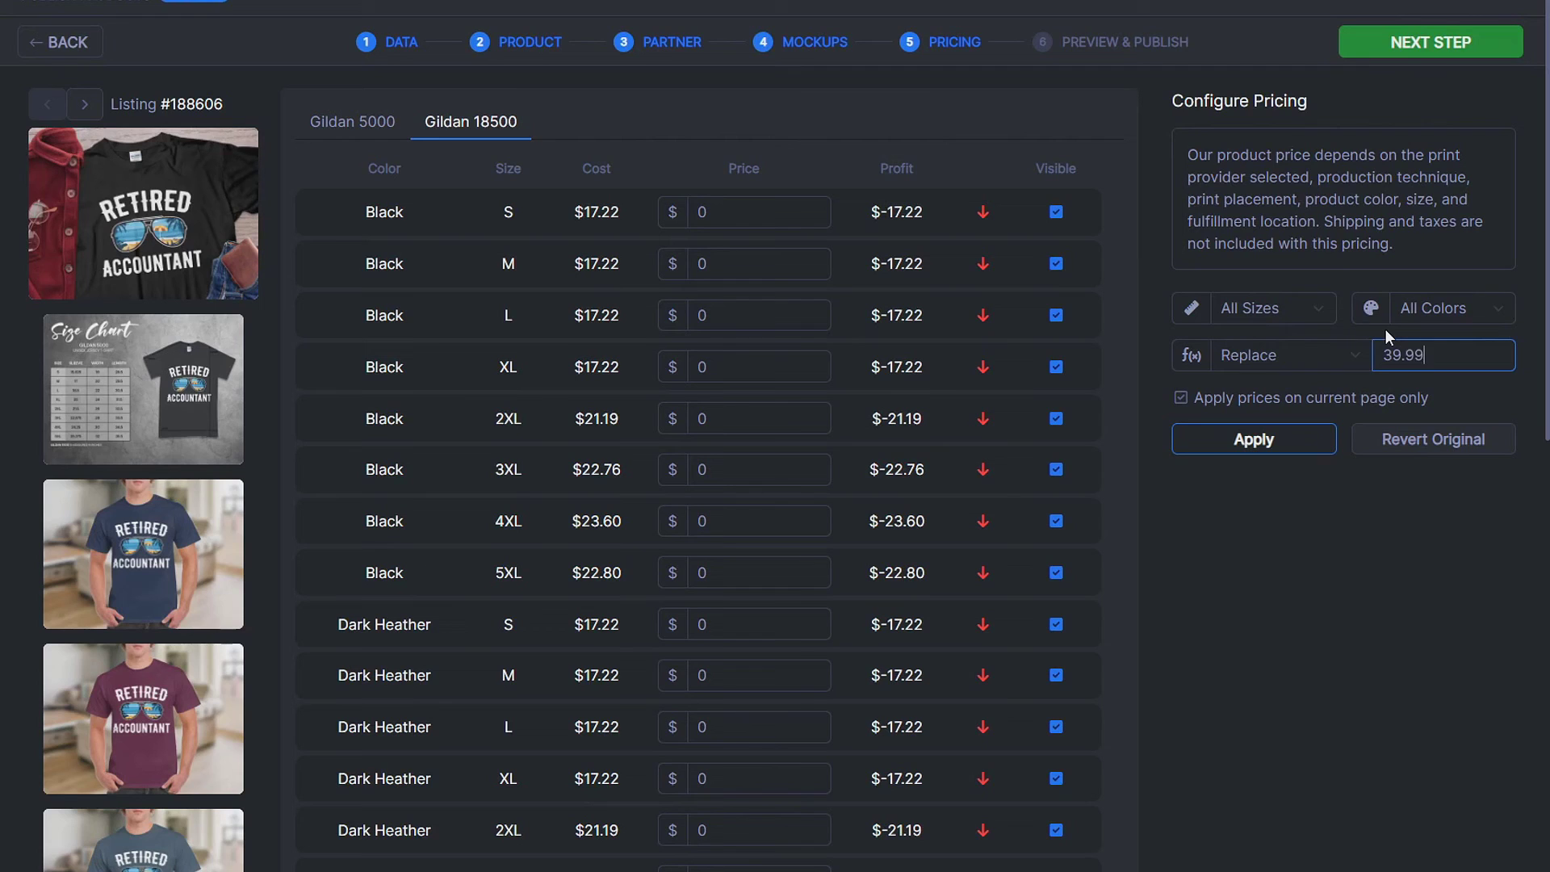
click(1285, 443)
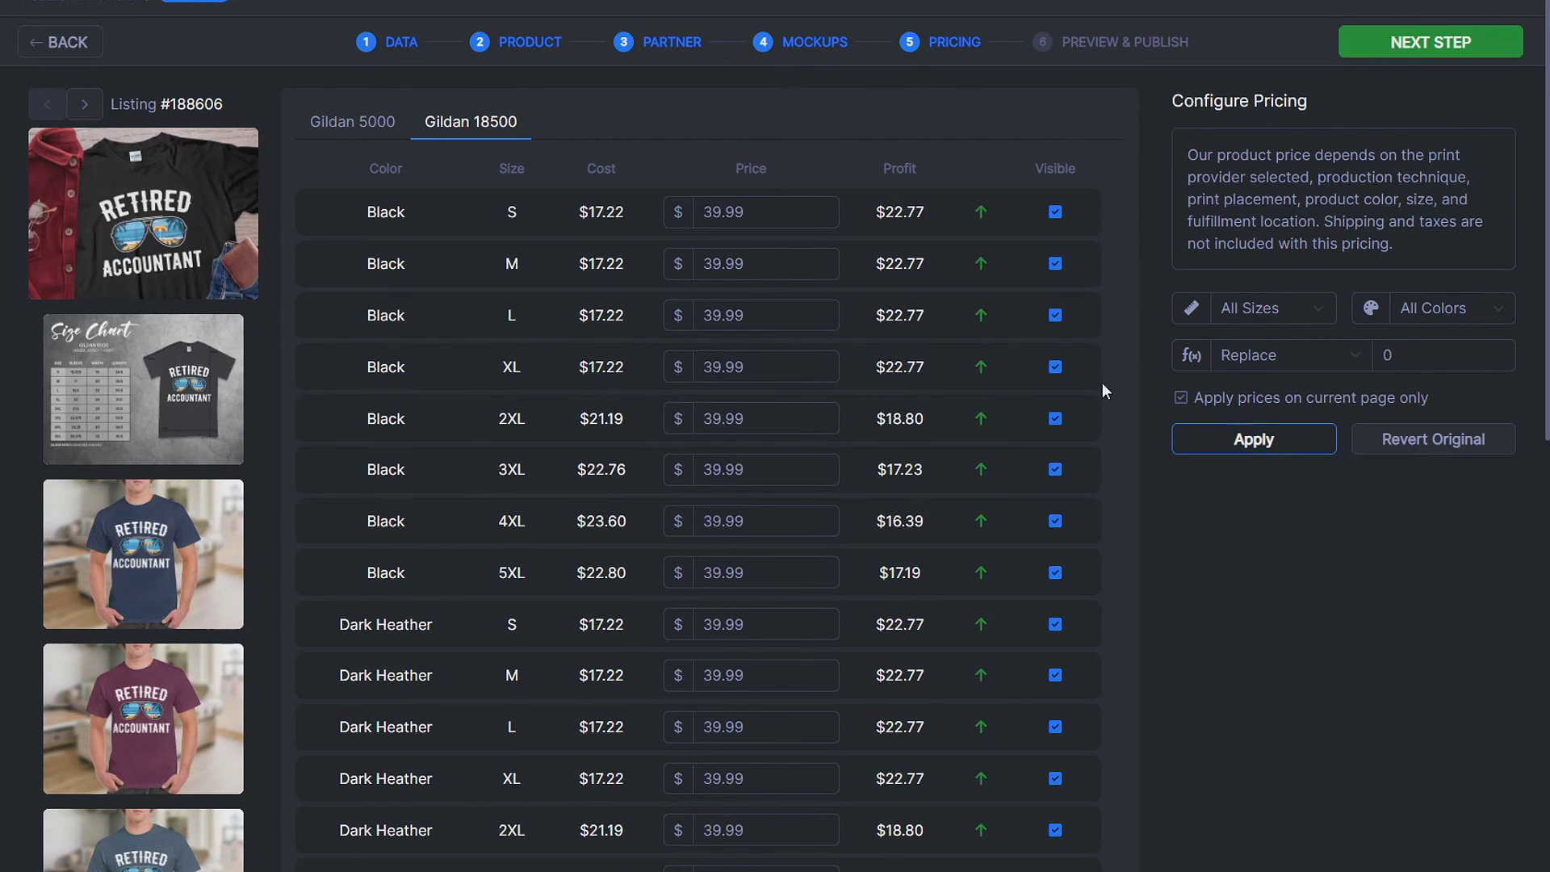
Step: Review the profit per size and color across the Gildan 18500 variants, starting with black S
double_click(900, 211)
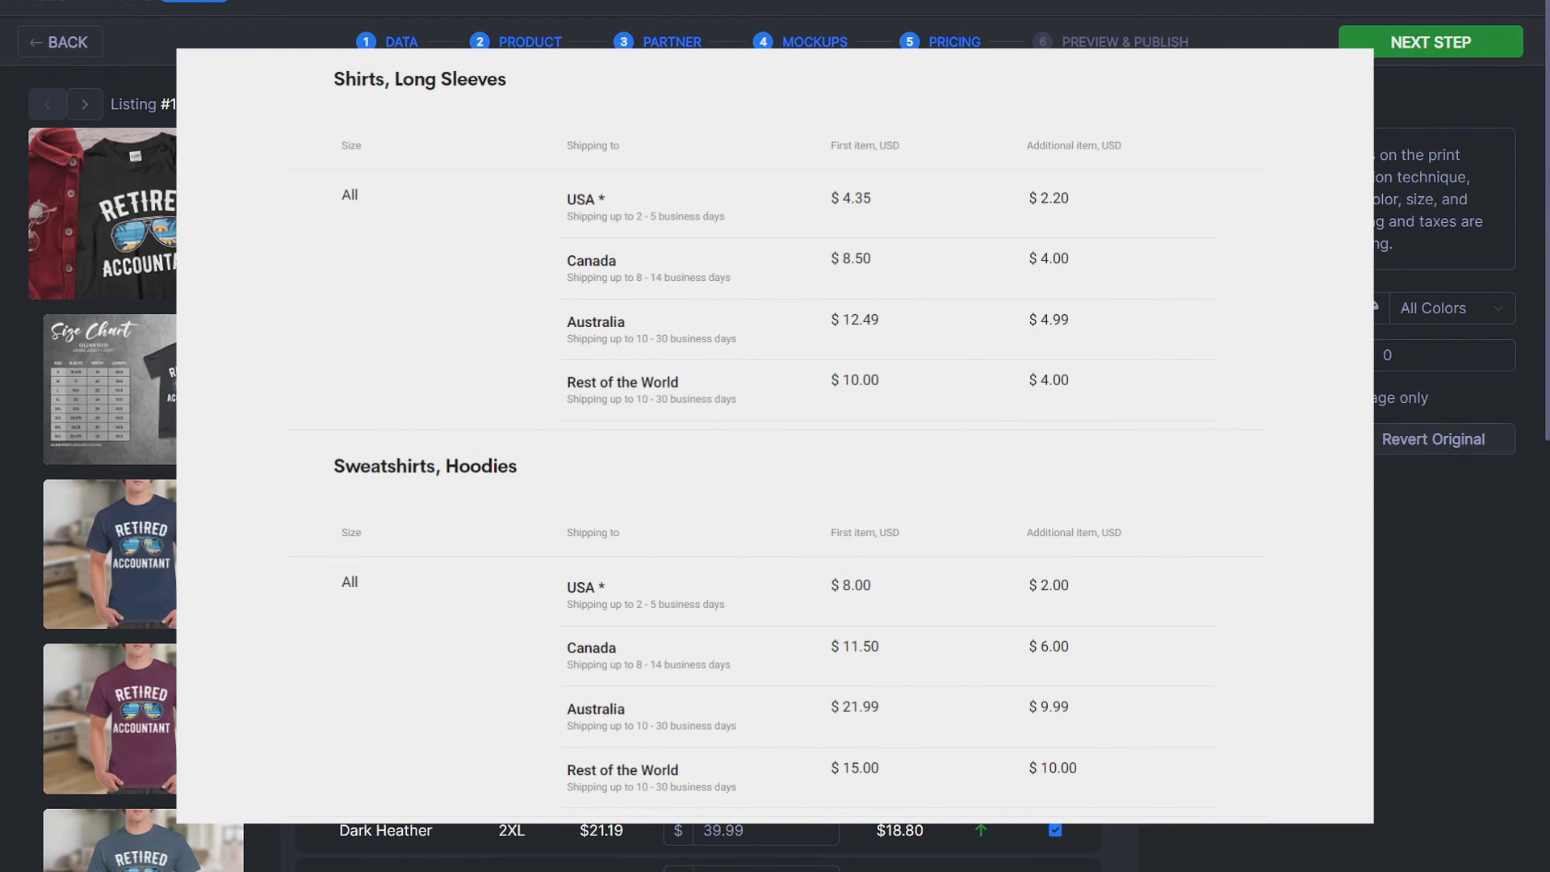
scroll(168, 771, down, 3)
scroll(168, 771, down, 3)
scroll(176, 727, up, 7)
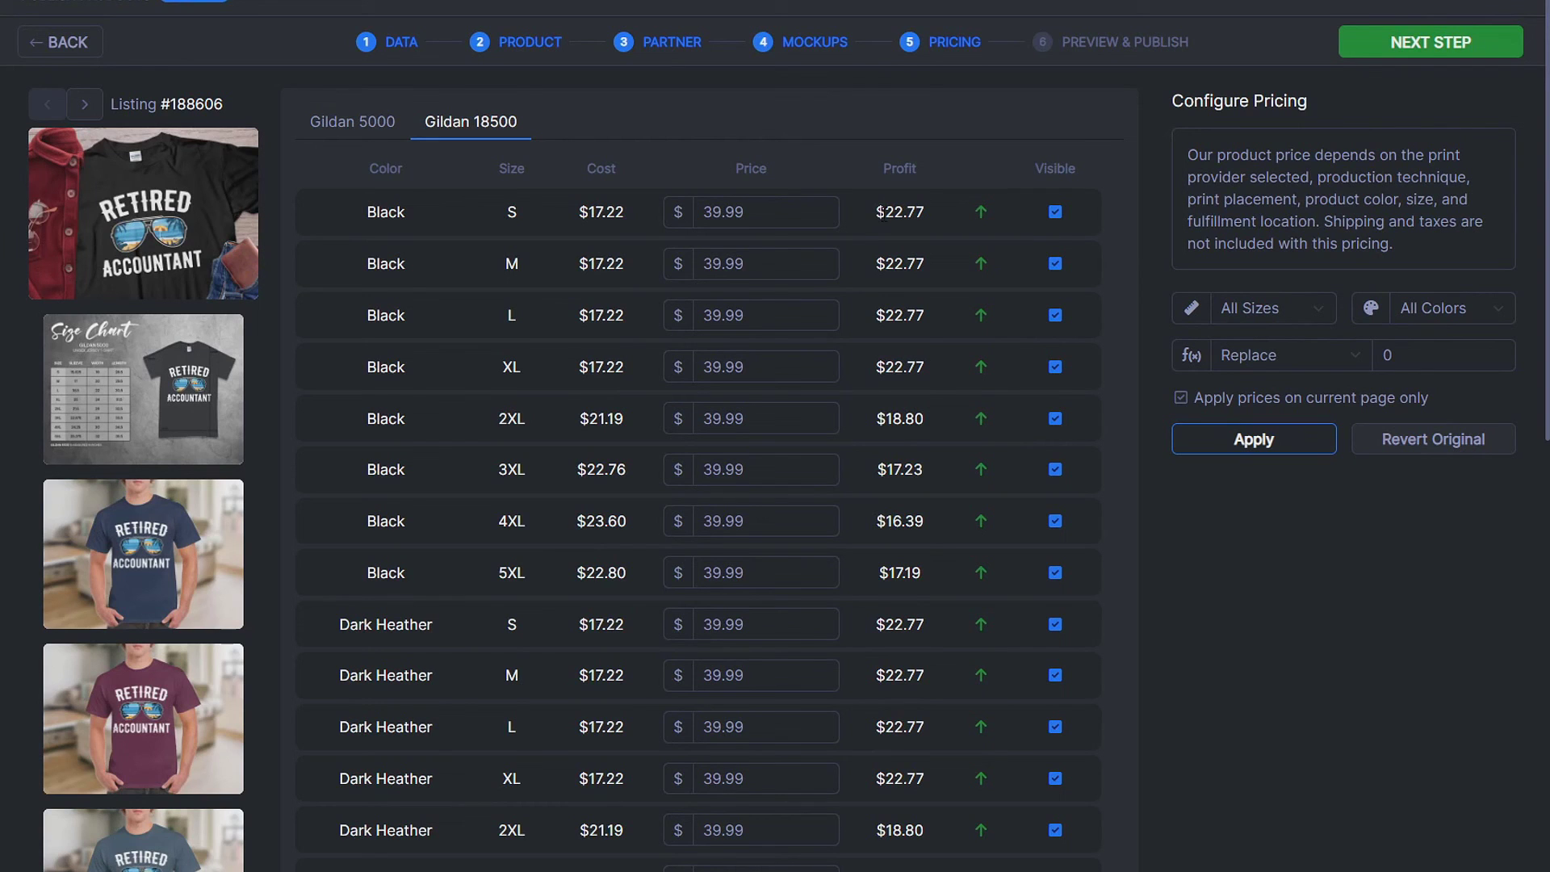
scroll(811, 504, down, 1)
scroll(842, 536, up, 1)
Step: Set the Gildan 18500 price for size 5XL to 44.99 in all colors
click(1276, 315)
click(1272, 488)
click(1412, 355)
text(44.)
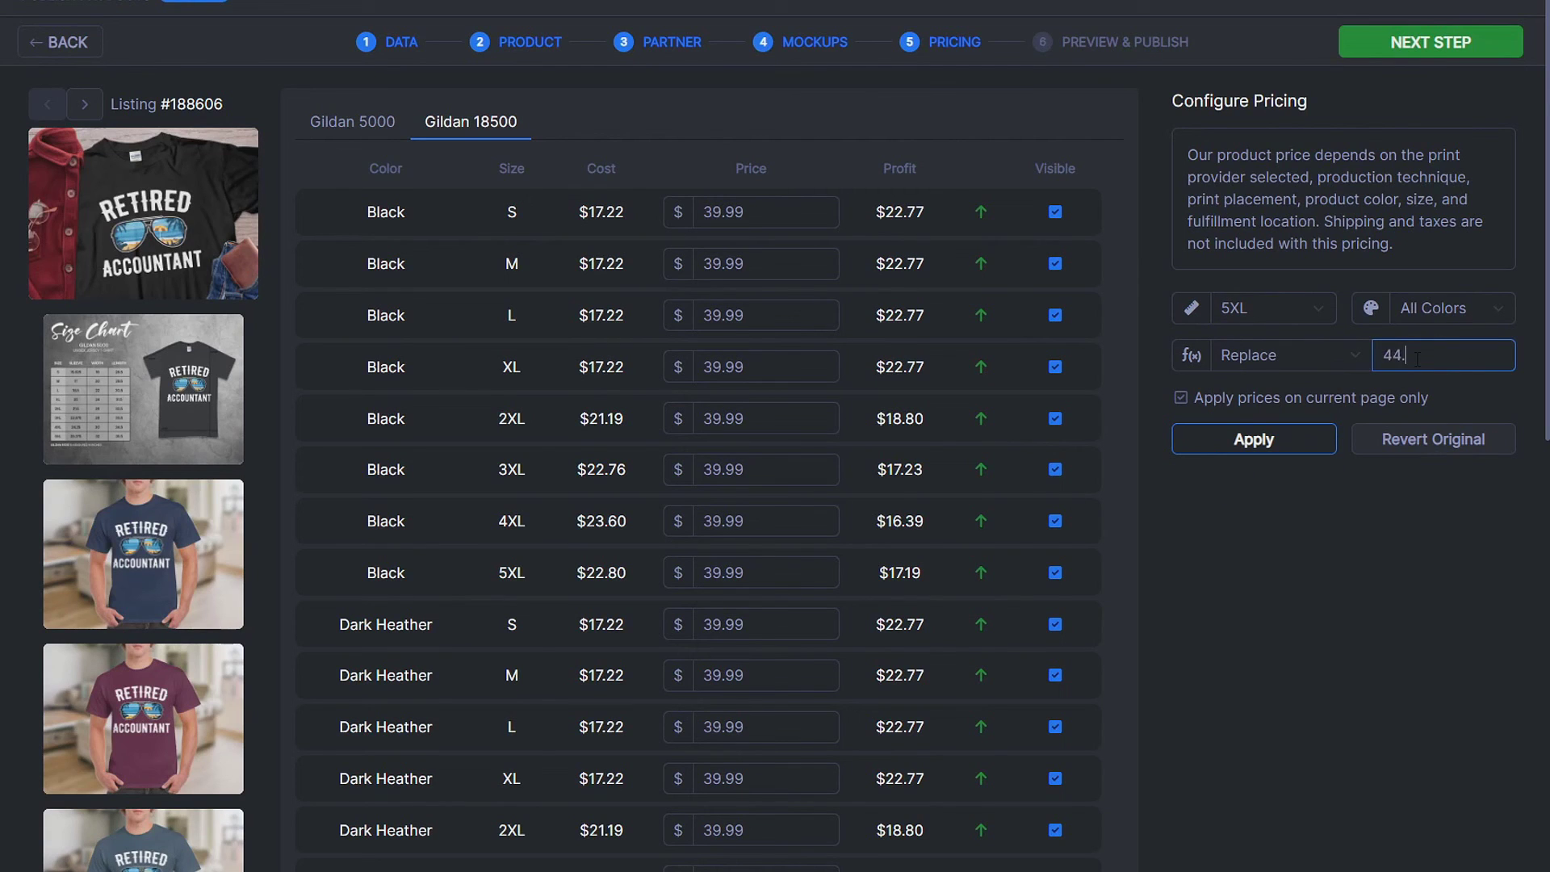
text(99)
key(Return)
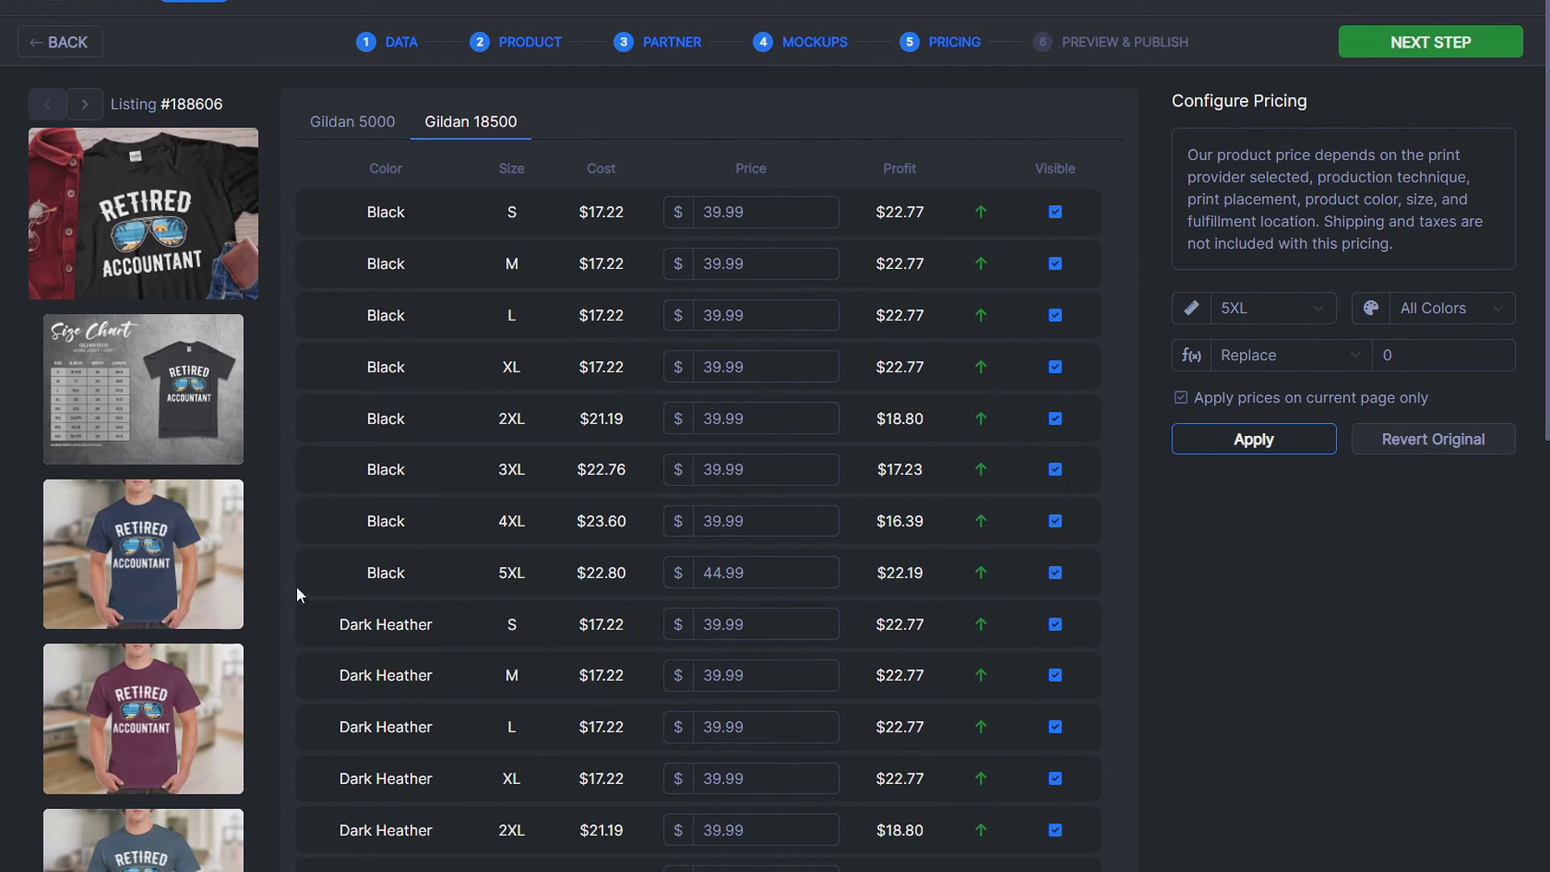
Step: Set the Gildan 18500 prices for sizes 4XL and 3XL to 44.99 in all colors
click(1281, 311)
click(1265, 457)
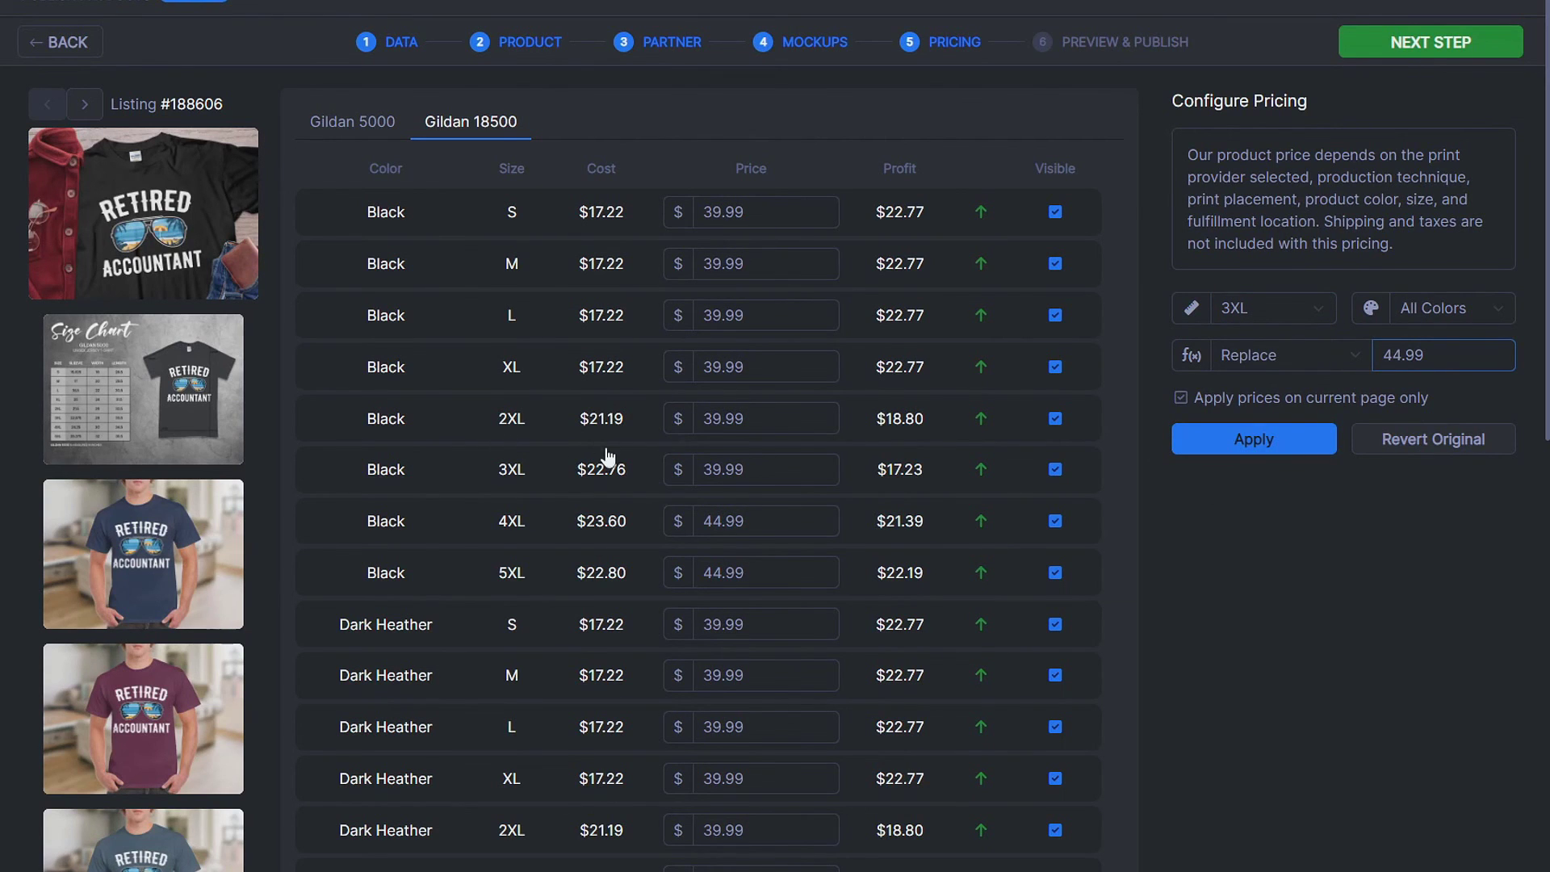
key(Return)
Step: Set the Gildan 18500 price for size 2XL to 42.99 in all colors and look over the variant prices
click(1274, 318)
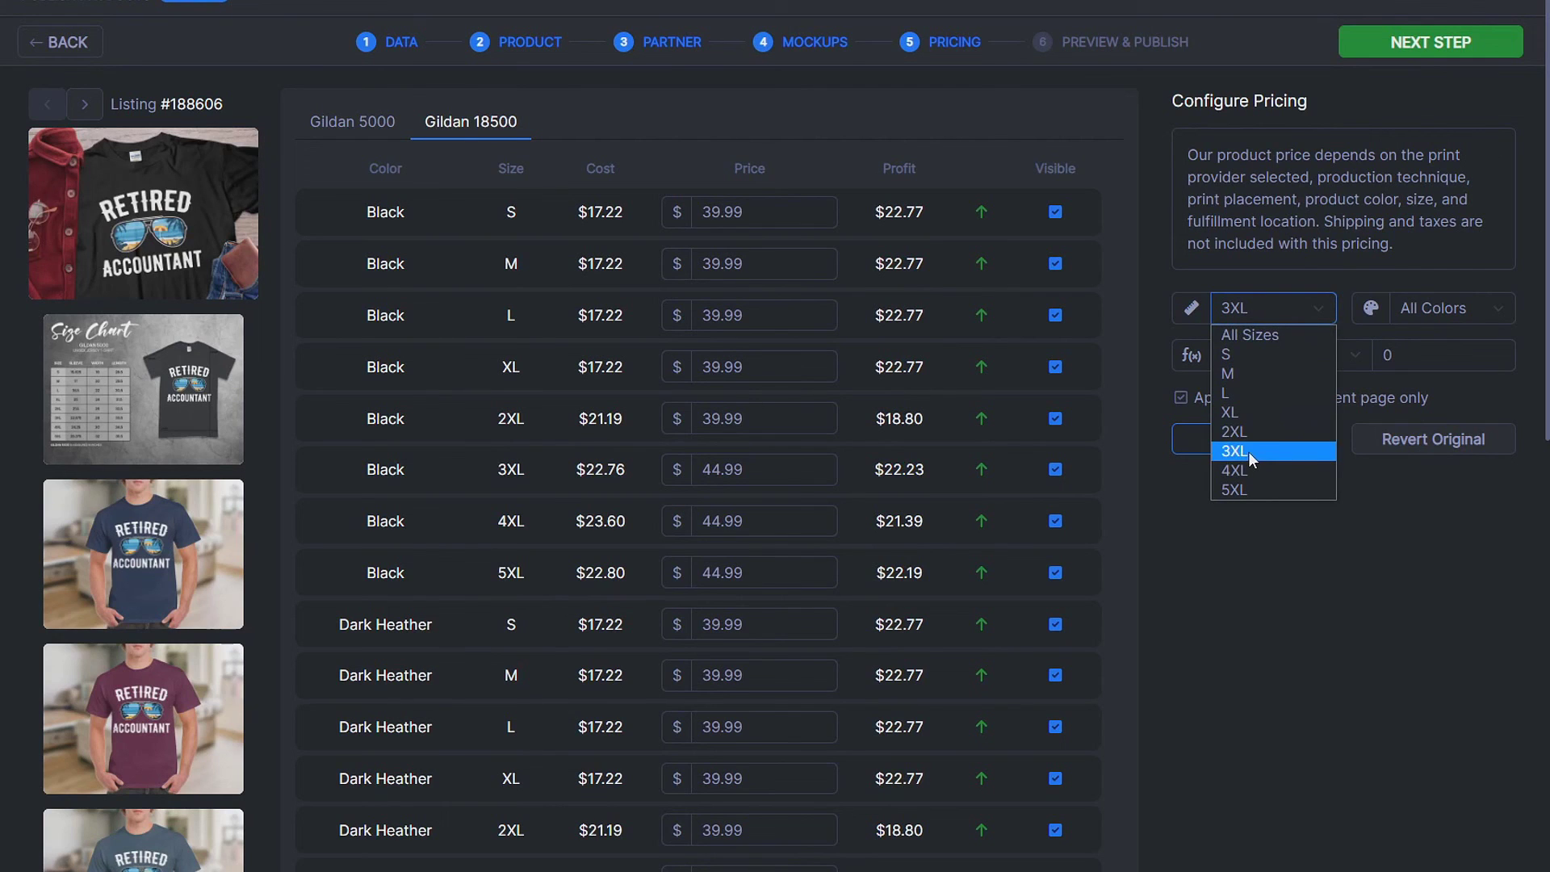
click(1251, 441)
click(1421, 356)
text(44.99)
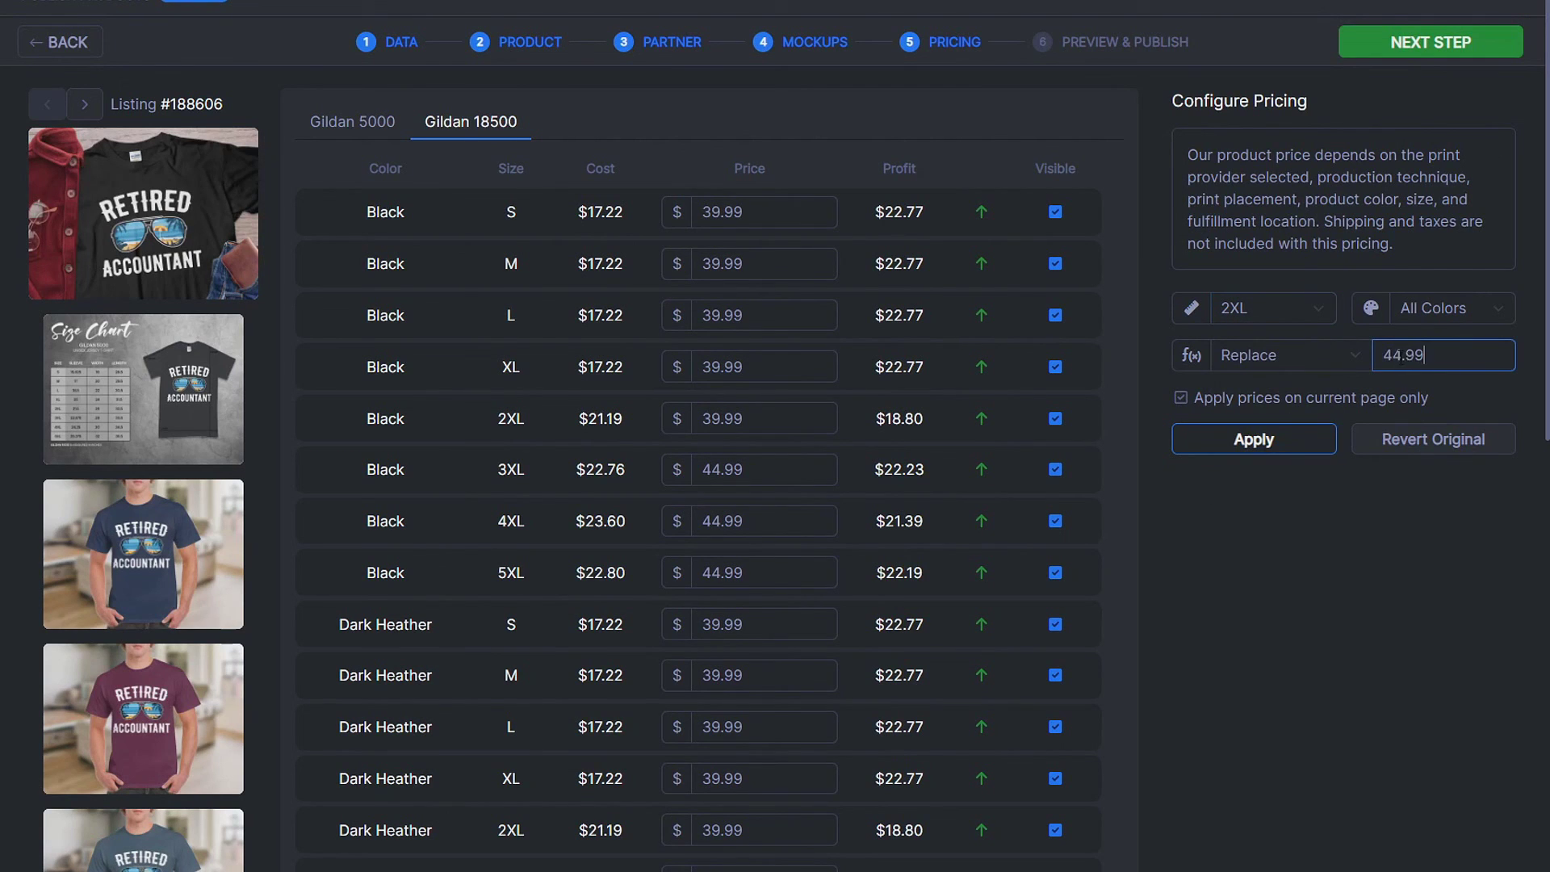
text(2)
click(1292, 440)
scroll(899, 536, down, 3)
scroll(900, 540, up, 3)
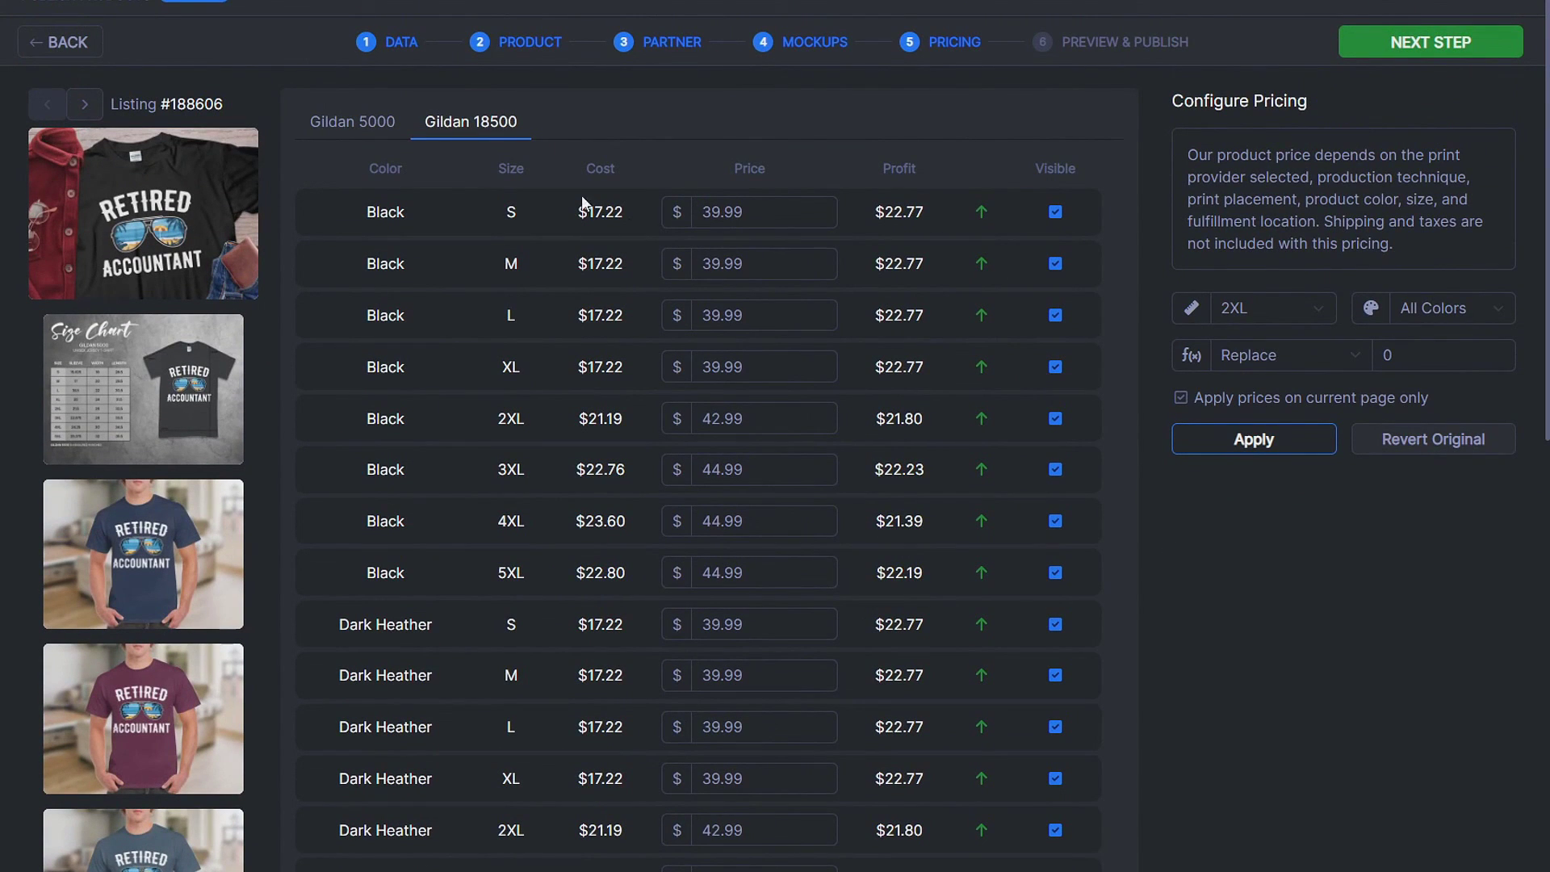
Step: Finish pricing, proceed to the publication preview and publish the retired-job listings to the Etsy store
click(1450, 58)
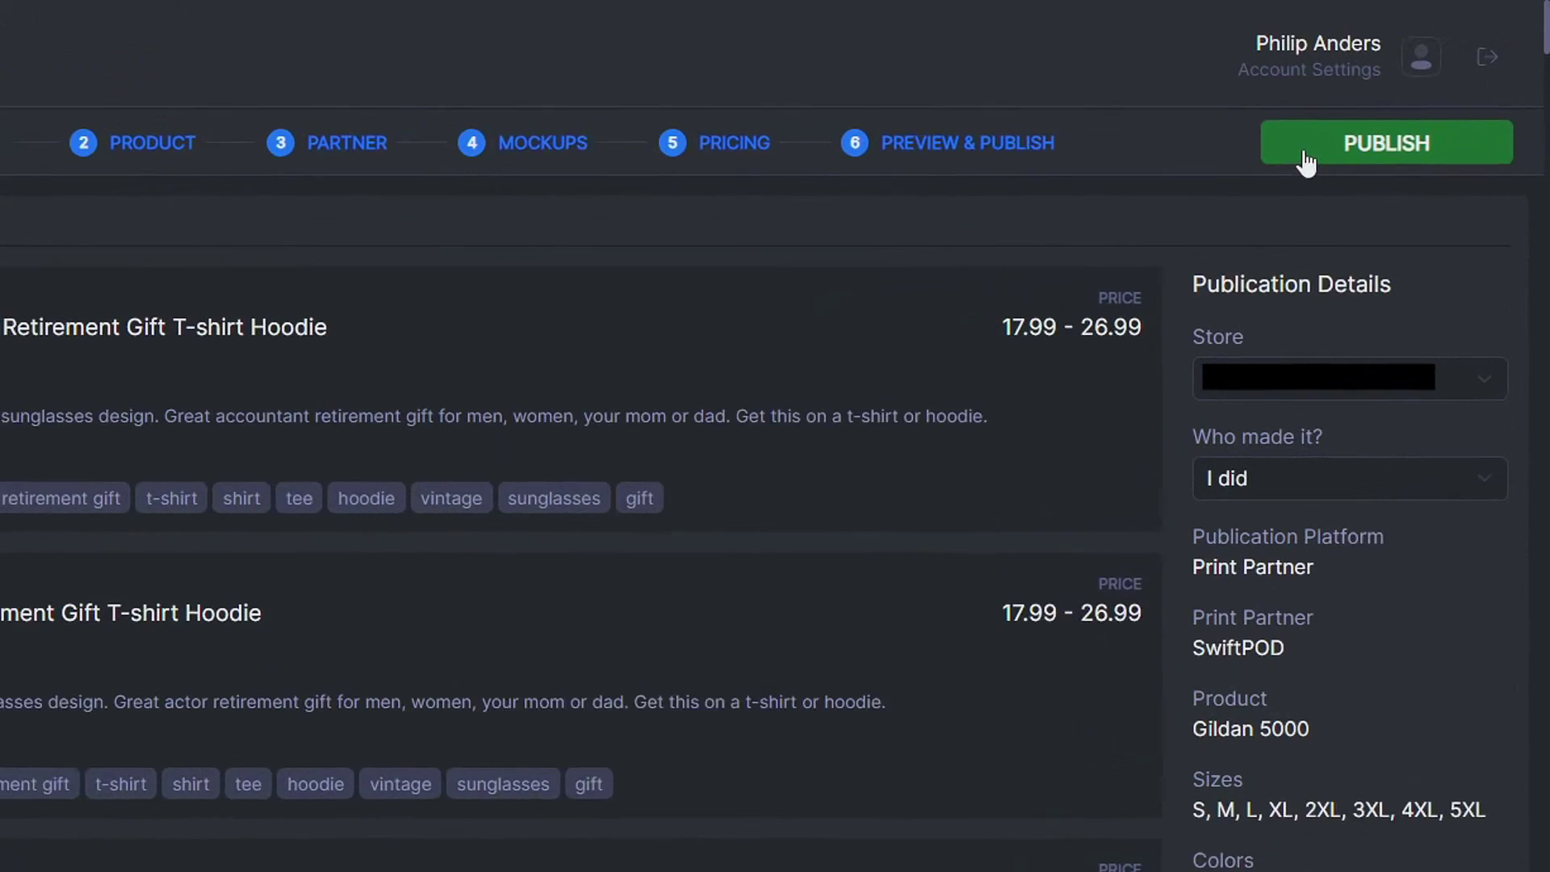
click(1301, 162)
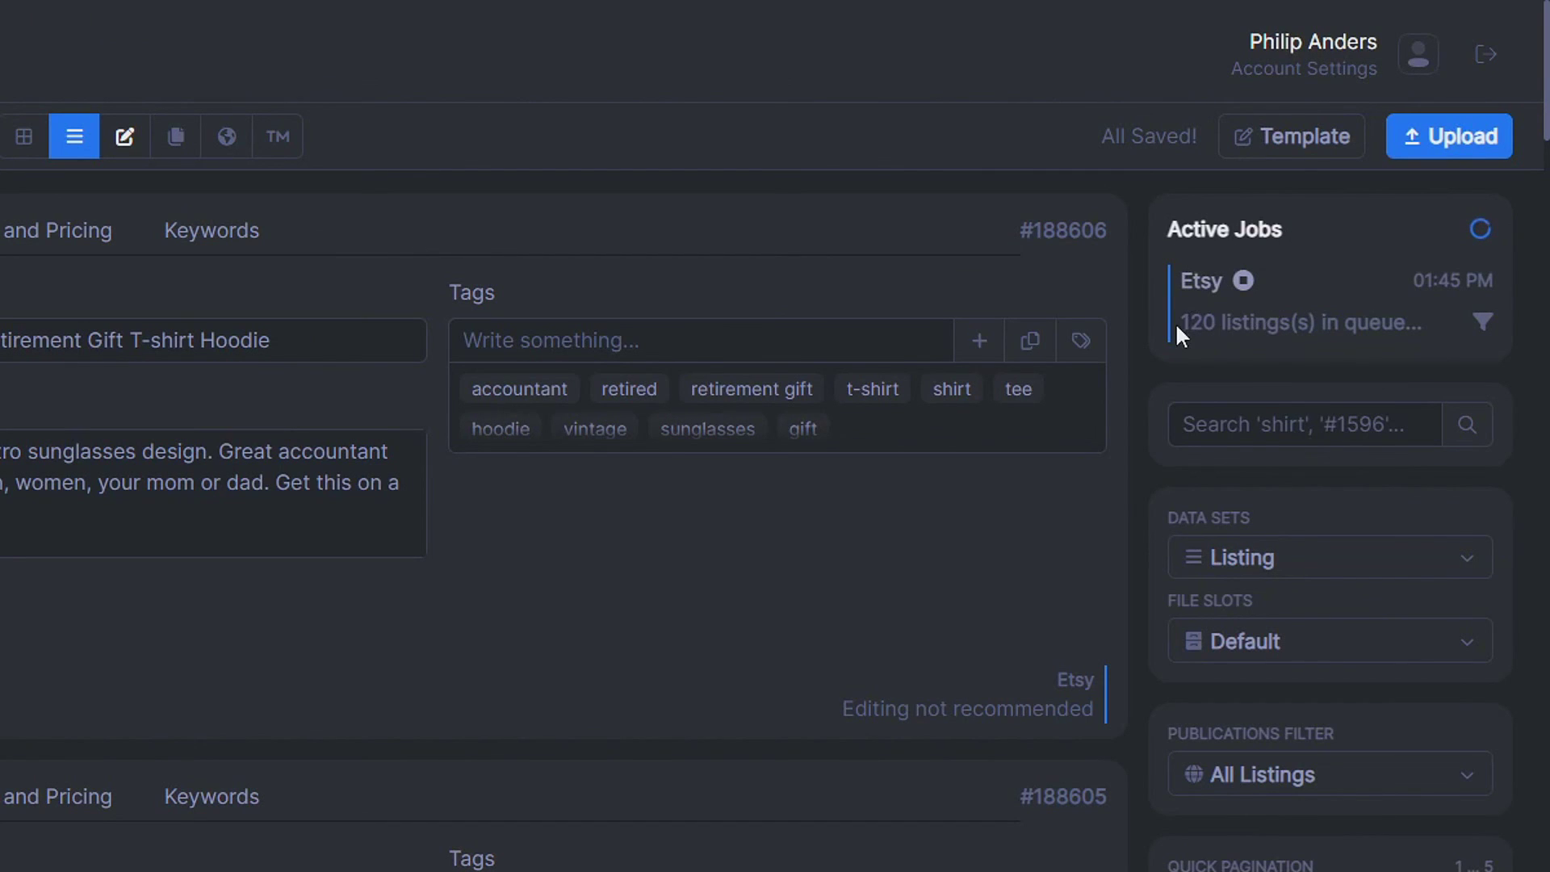
Step: Check the queue status of the active Etsy publishing job
drag(1180, 323, 1379, 326)
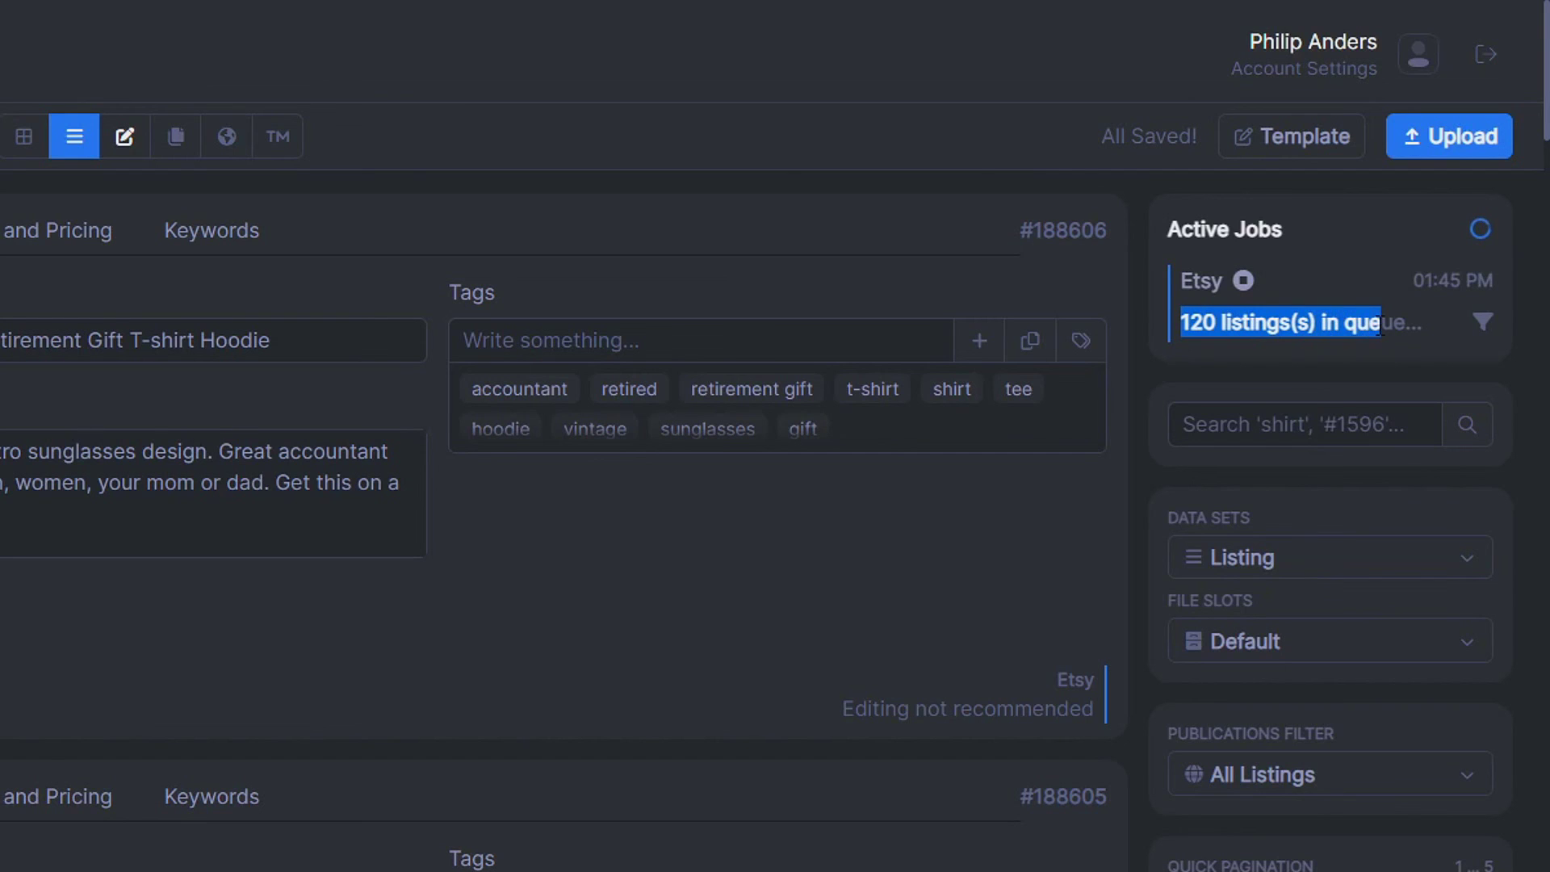
click(1324, 361)
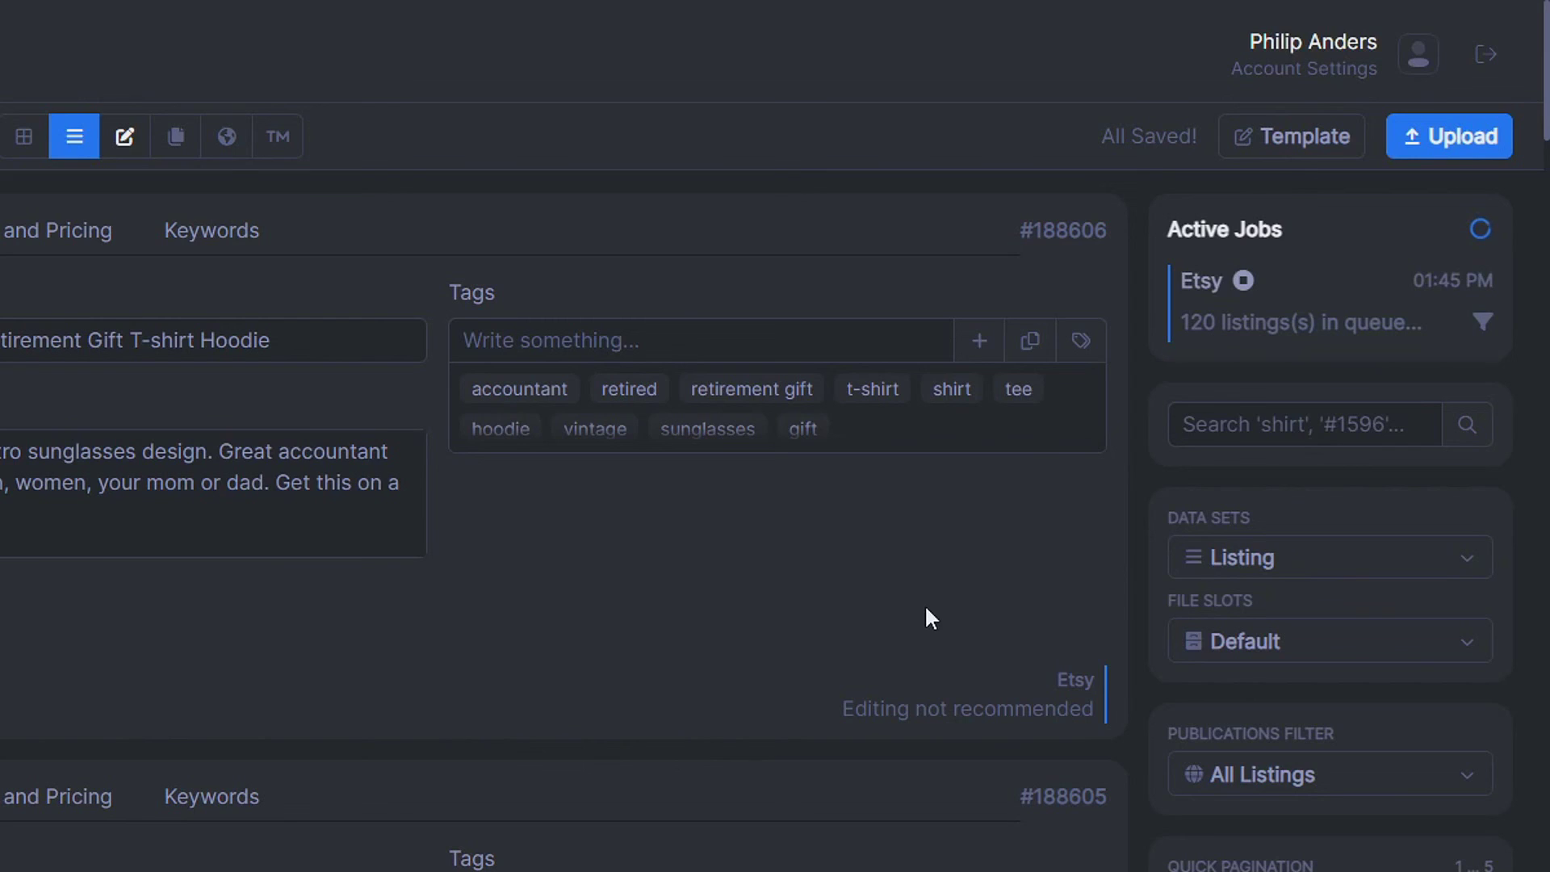
drag(1179, 322, 1252, 322)
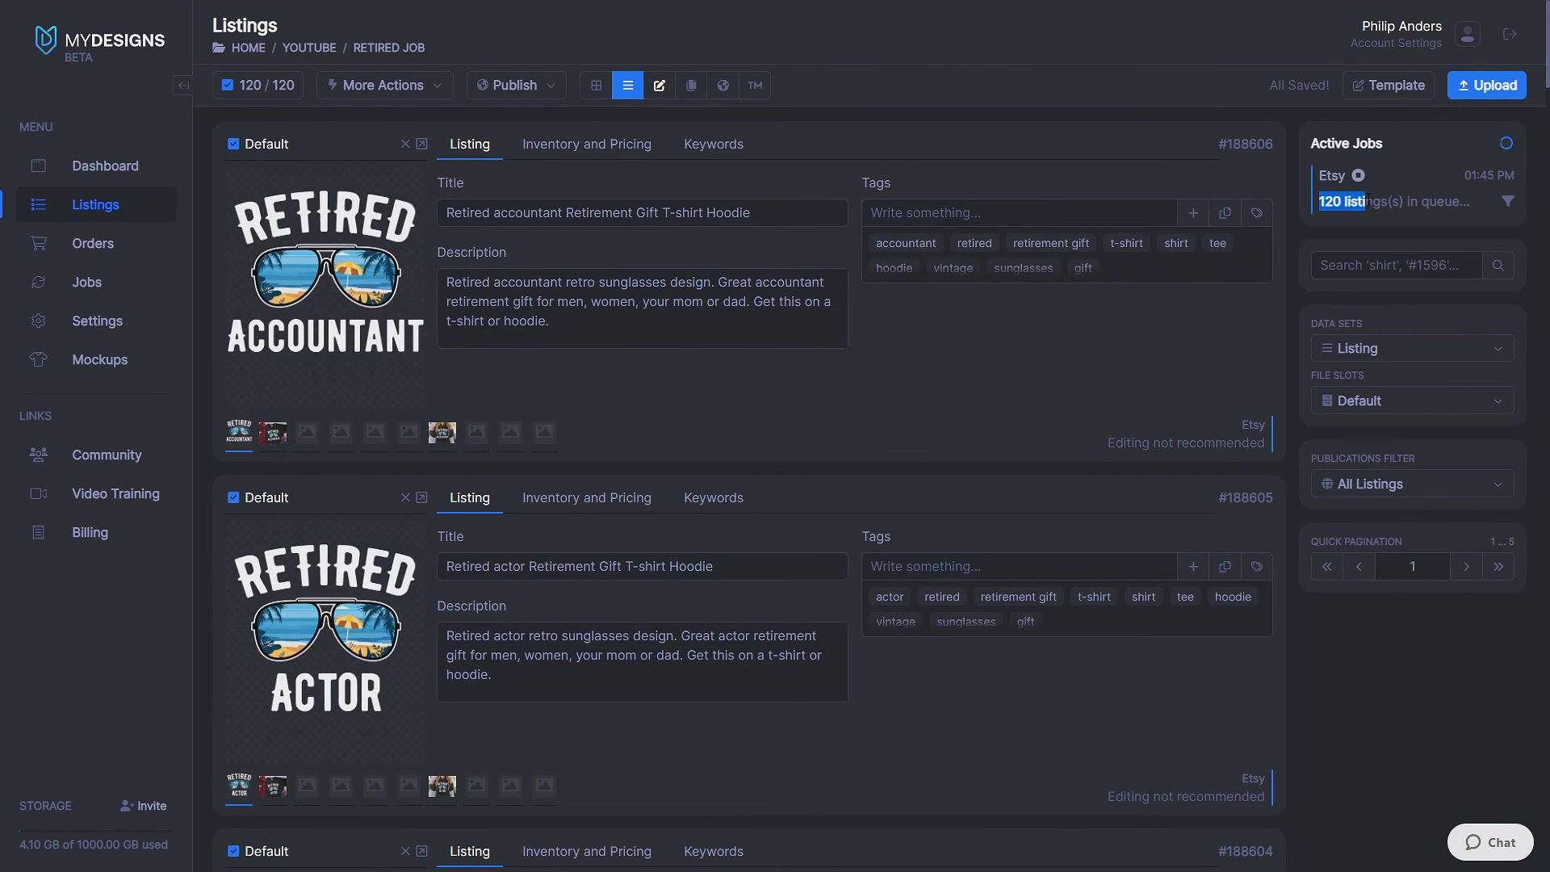
drag(1364, 201, 1455, 204)
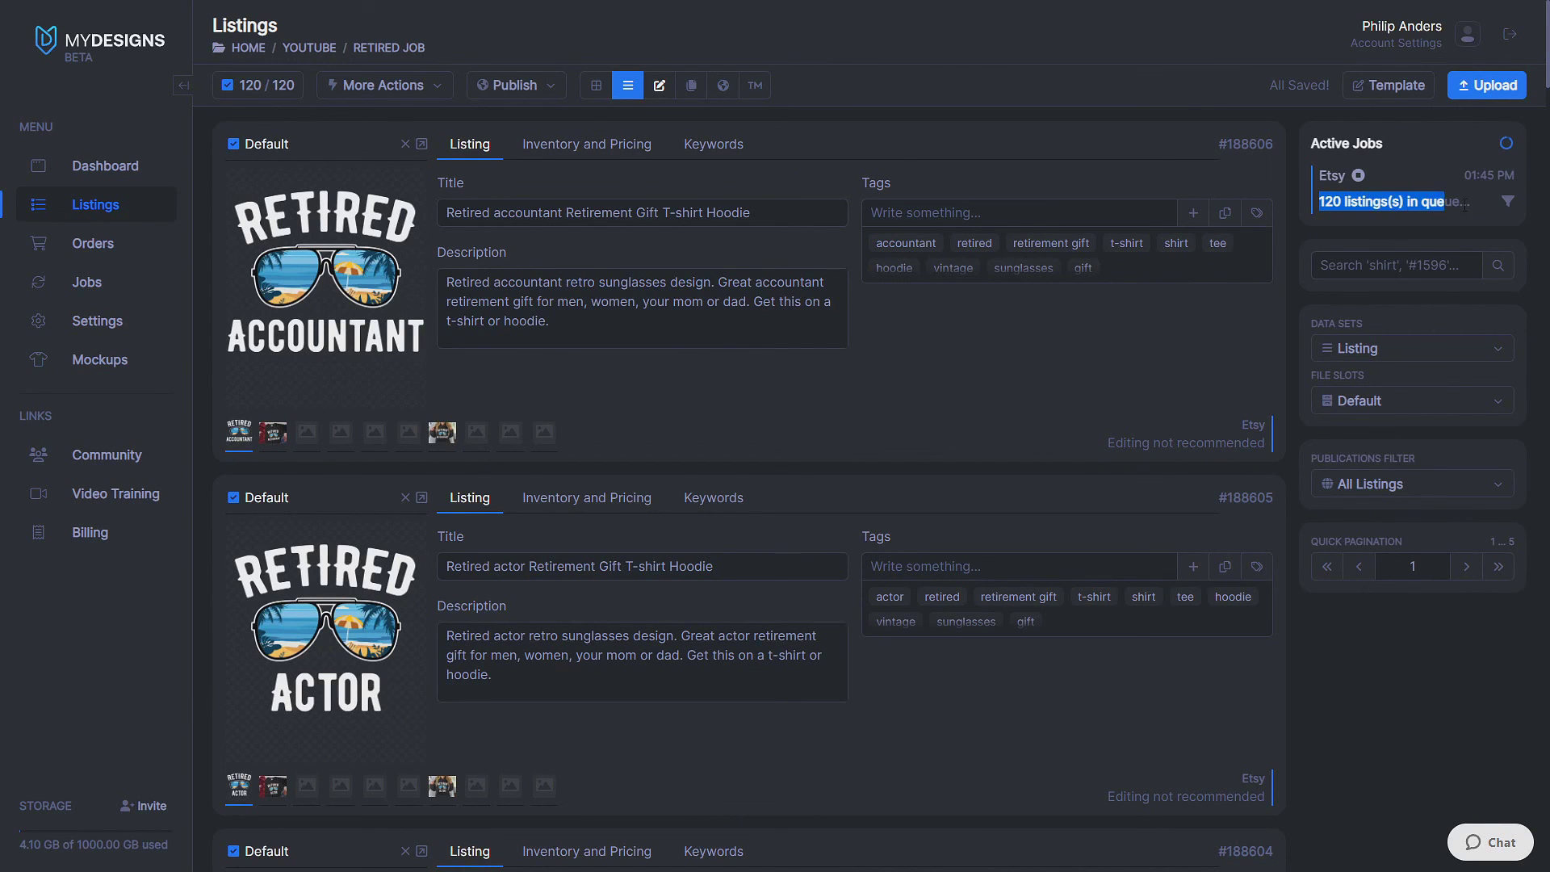
click(1460, 218)
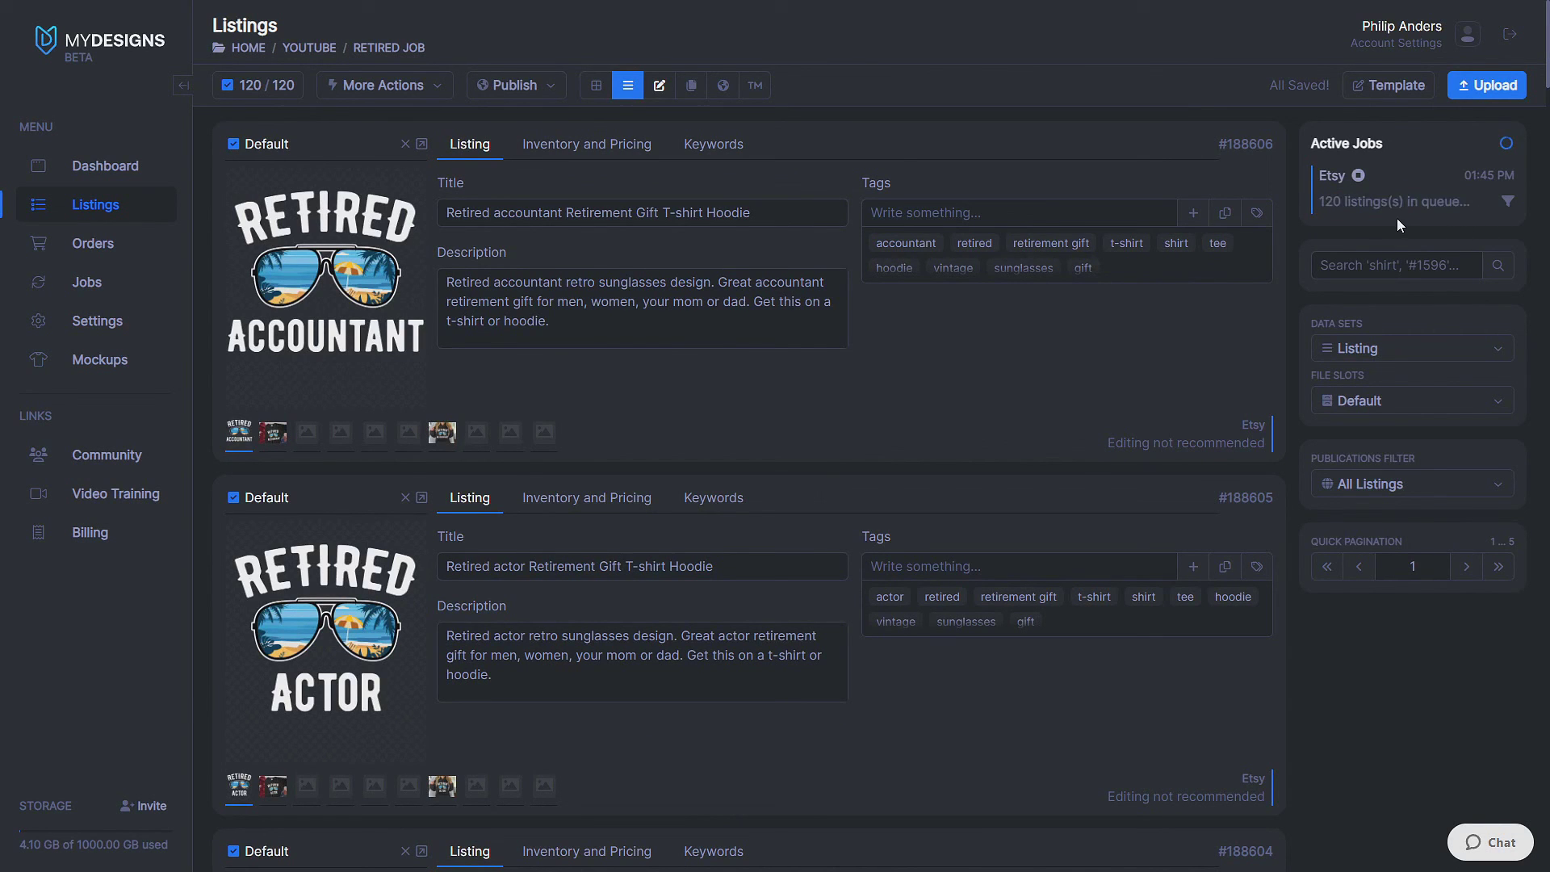